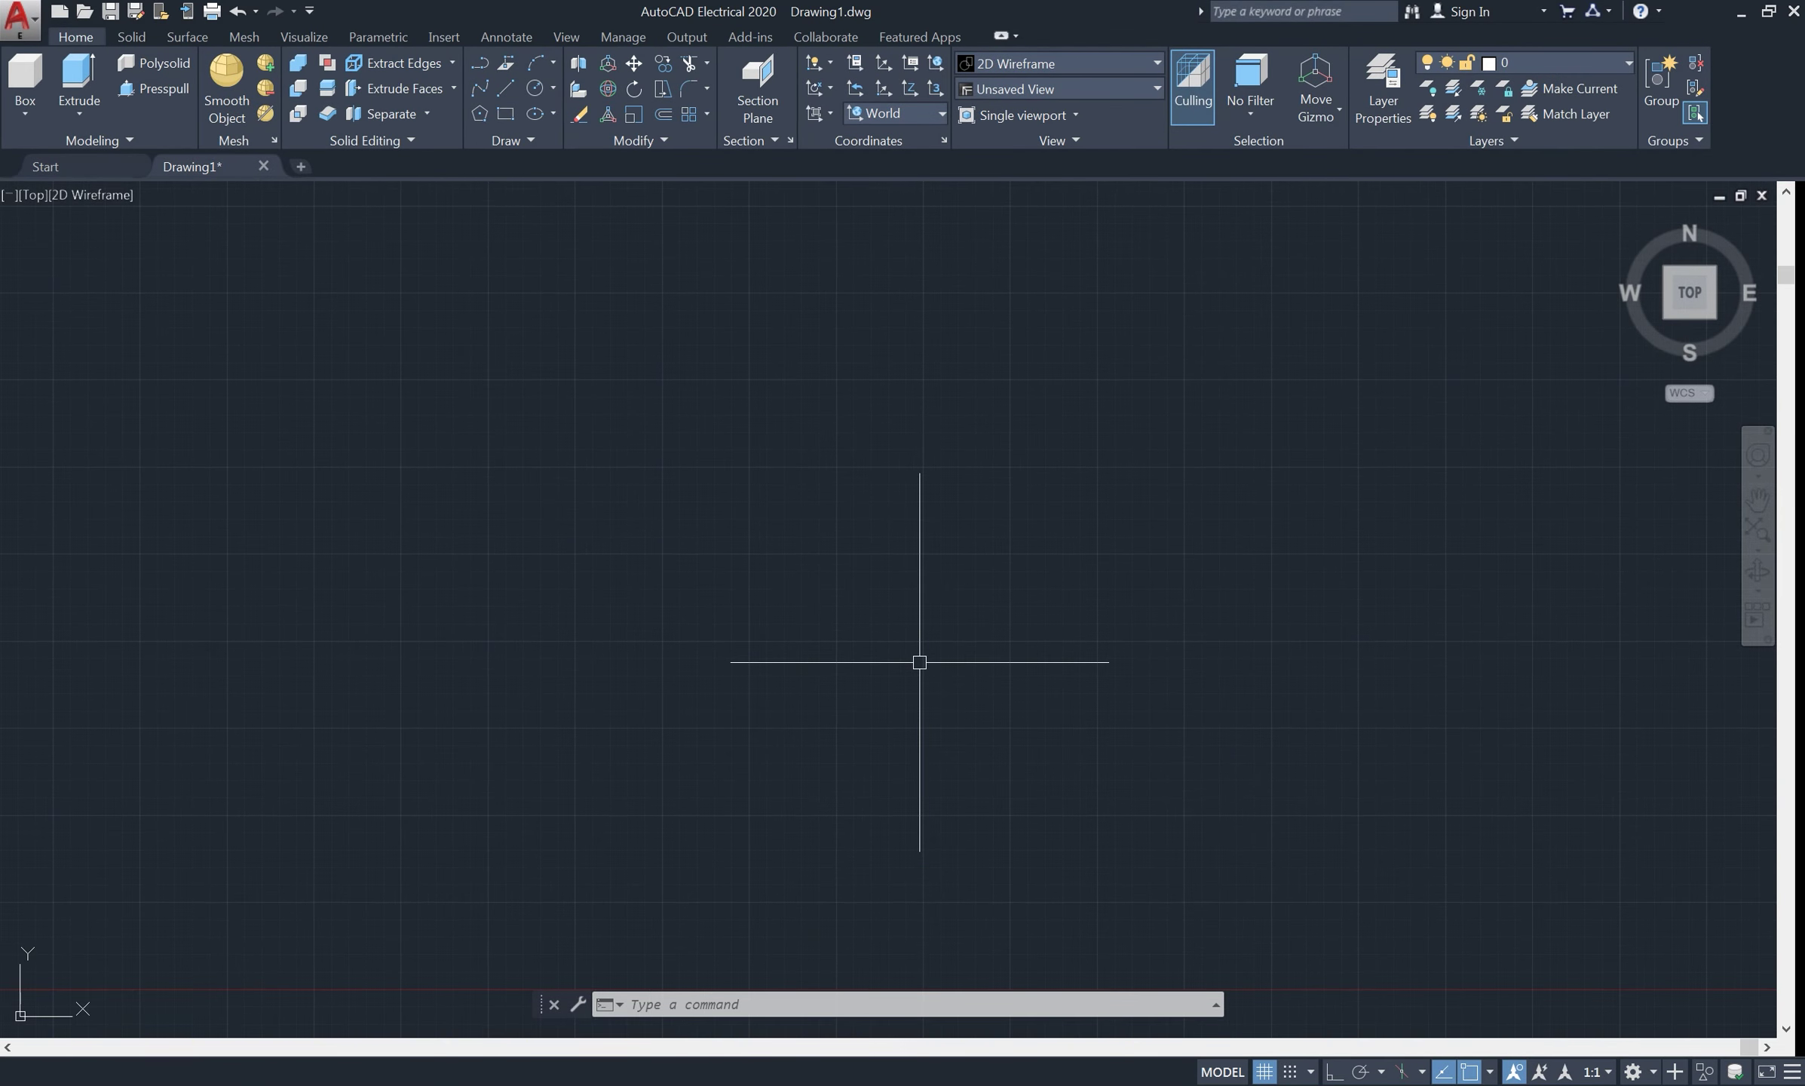
Draw a rectangle 49 wide and 13 high from a picked first corner
scroll(919, 662, "down", 2)
middle_click_drag(838, 596, 825, 641)
type("re")
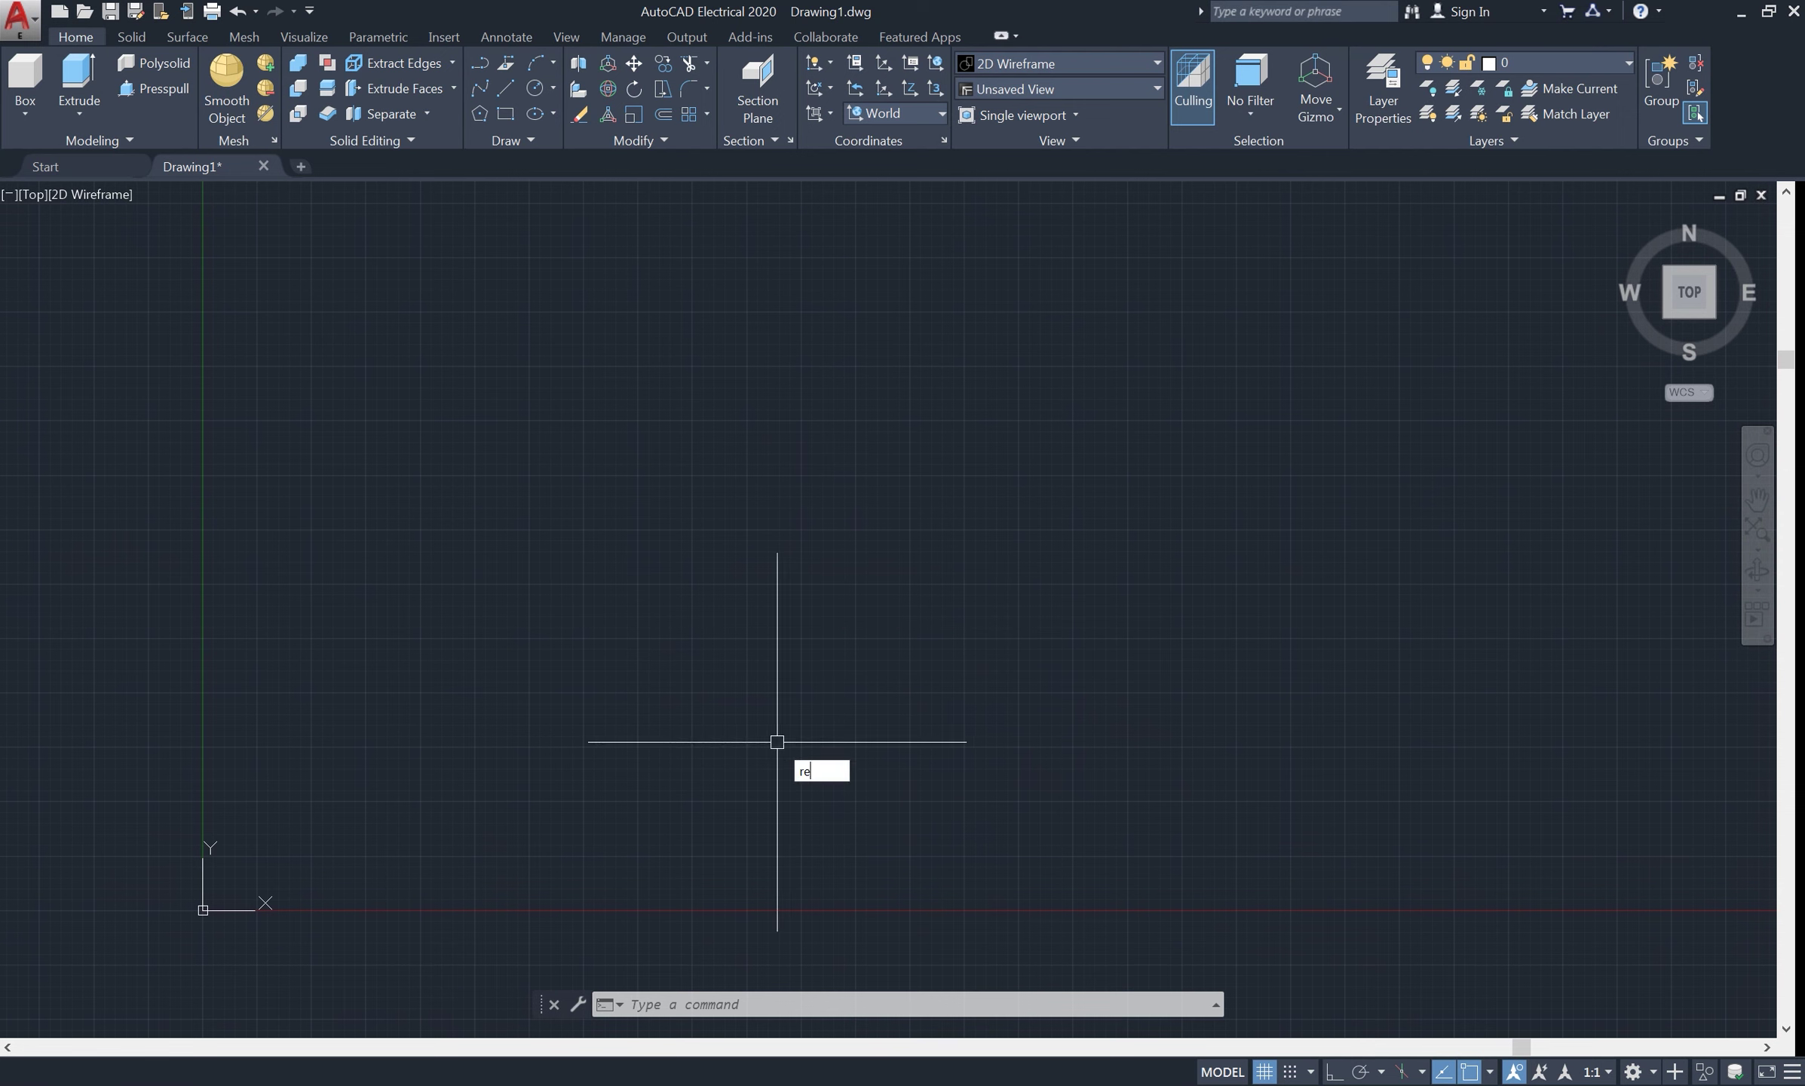
type("c")
left_click(889, 798)
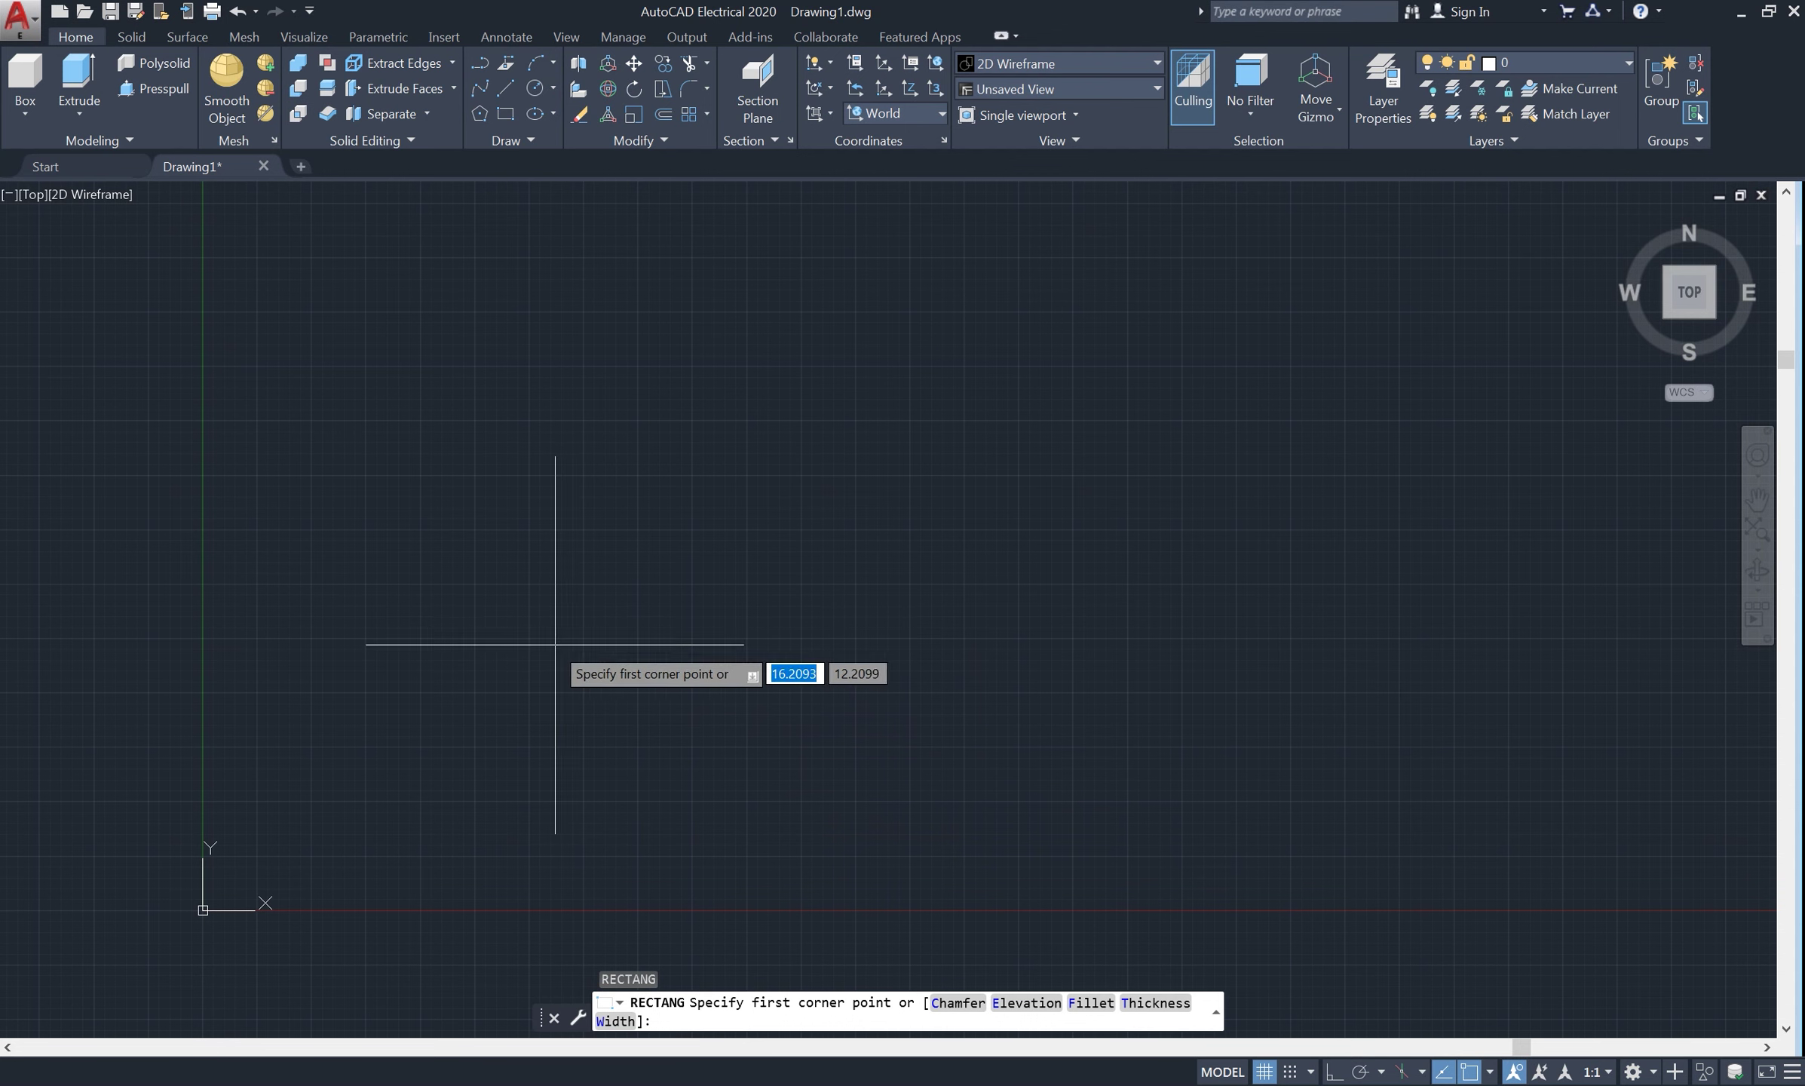
left_click(527, 636)
type("49")
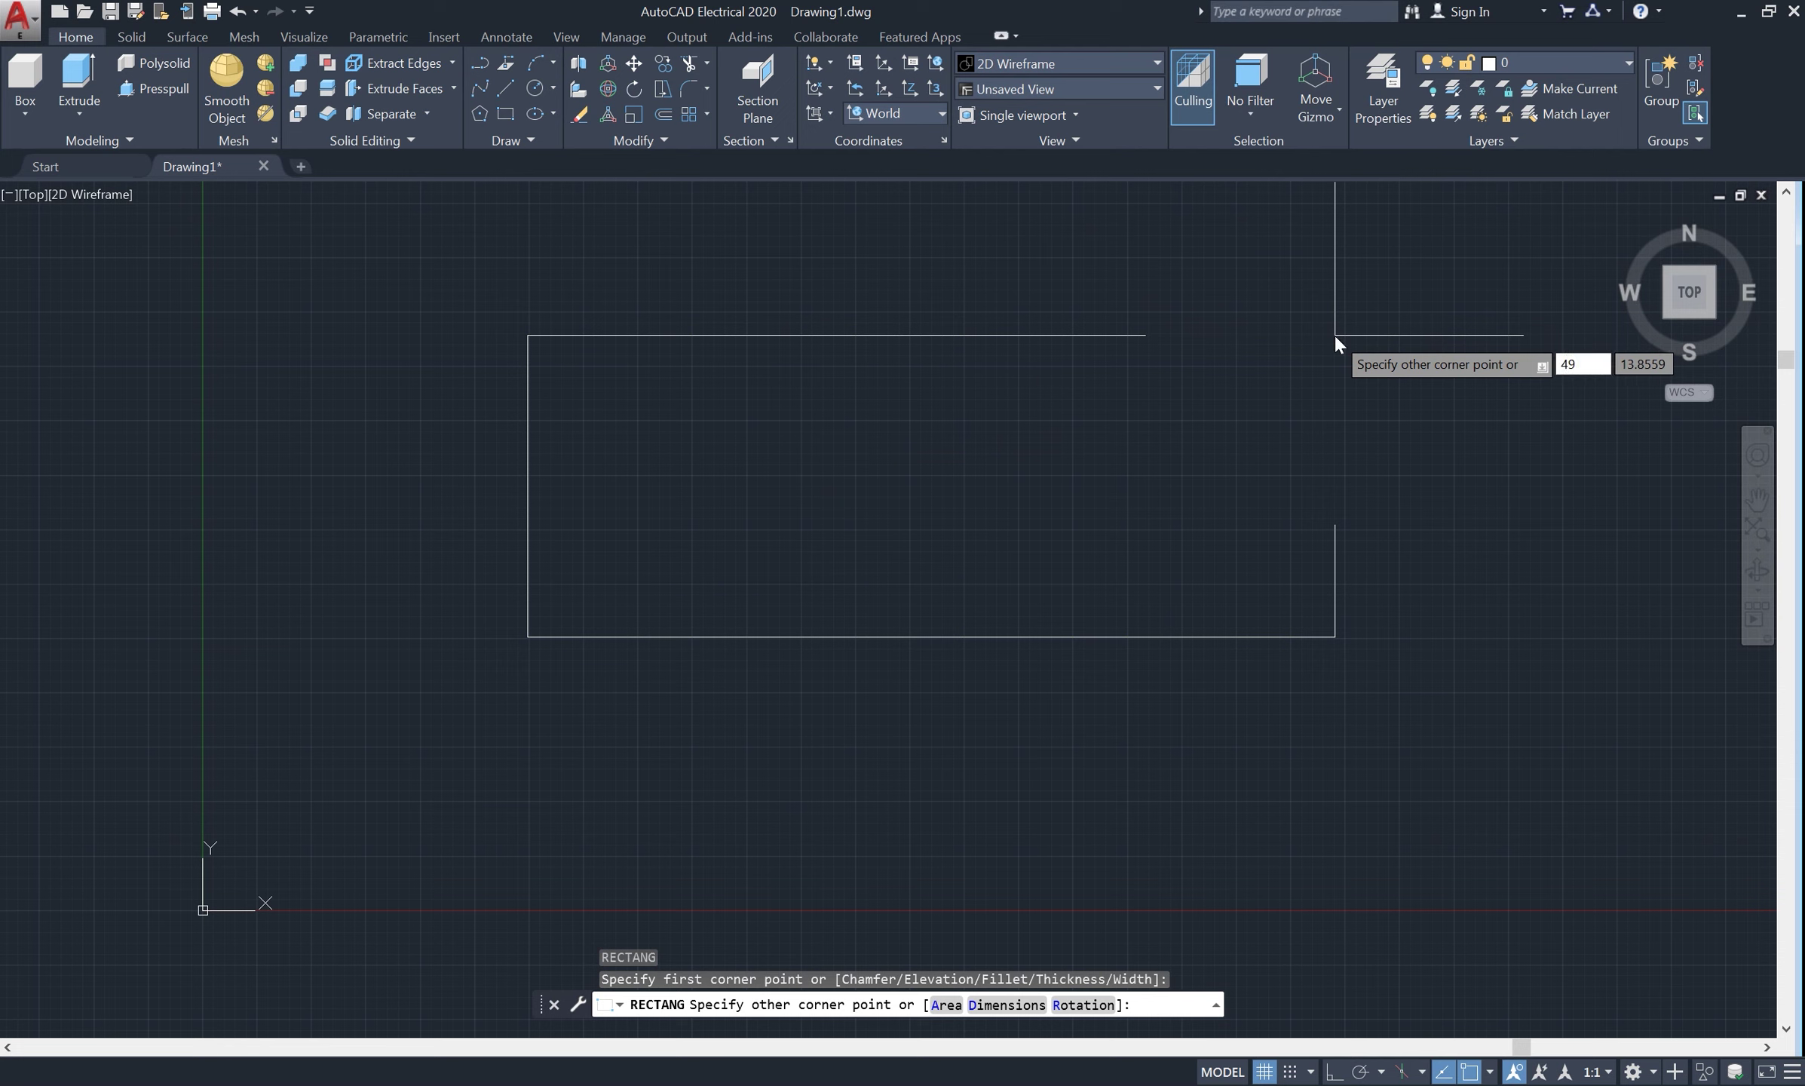
key("Tab")
type("1")
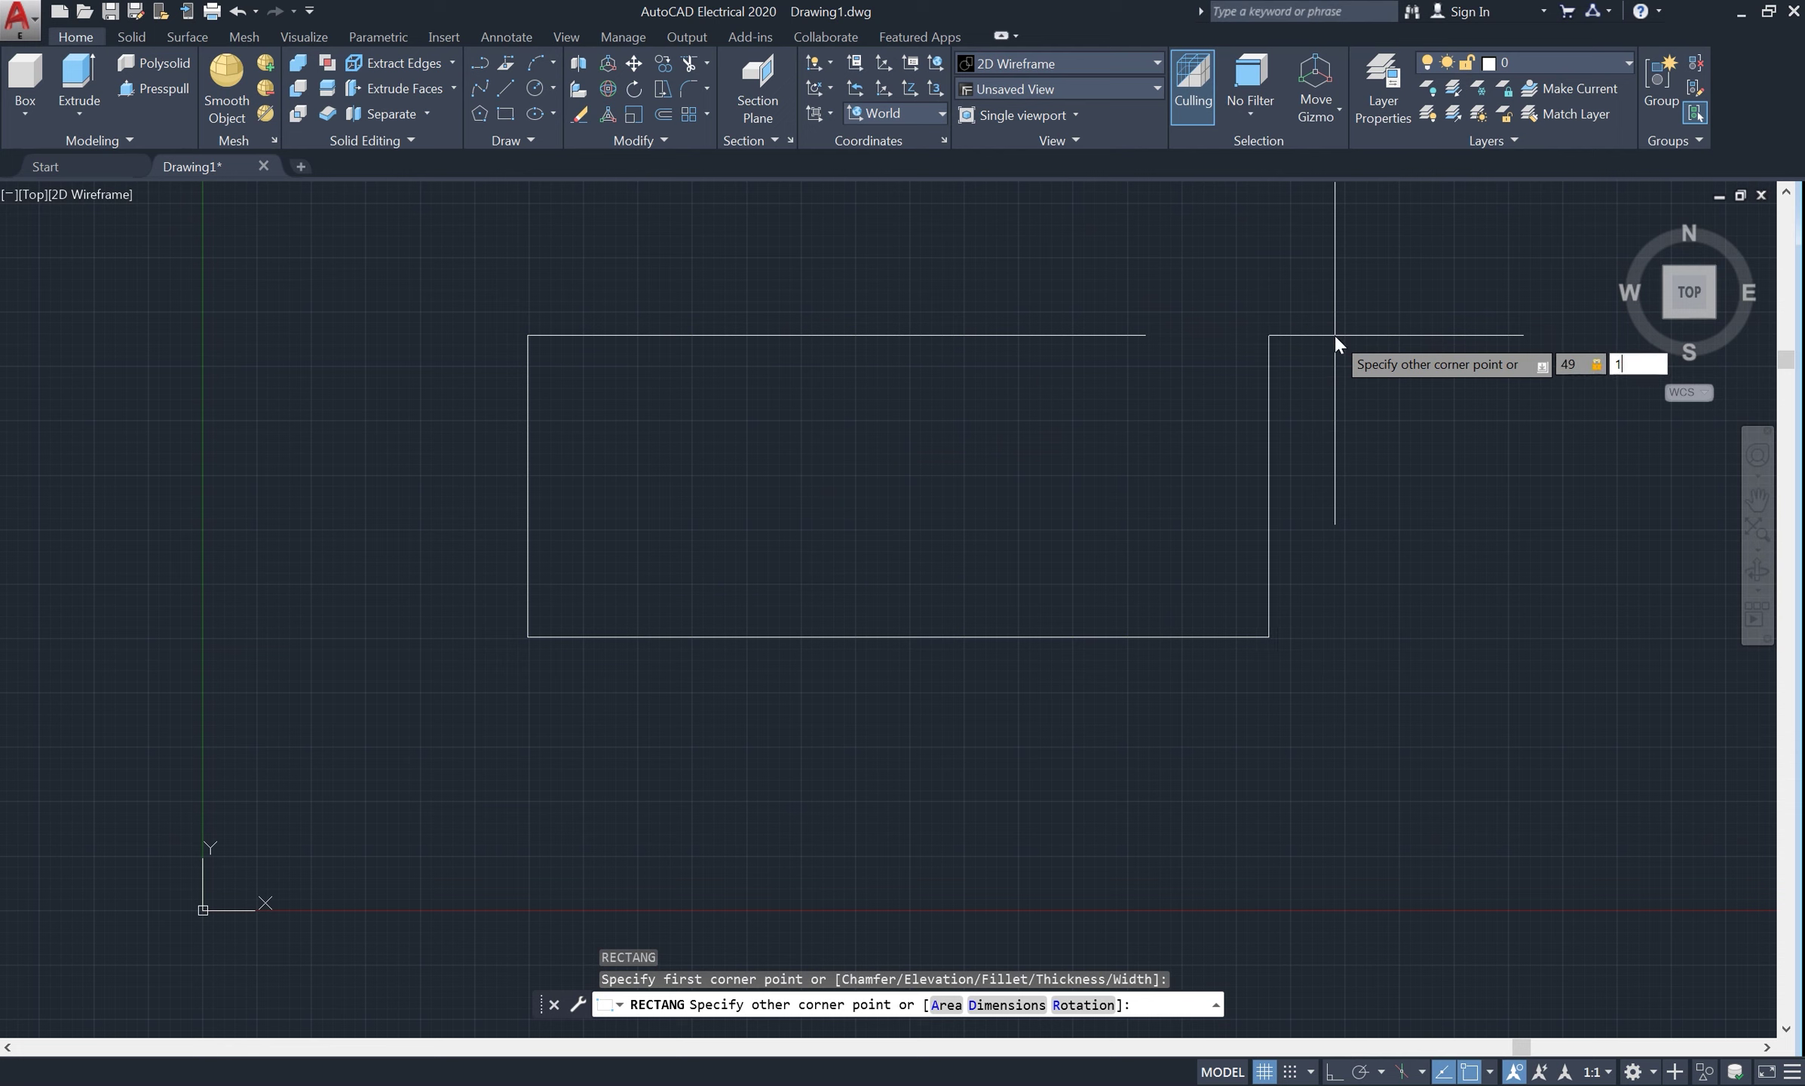
type("3")
key("Return")
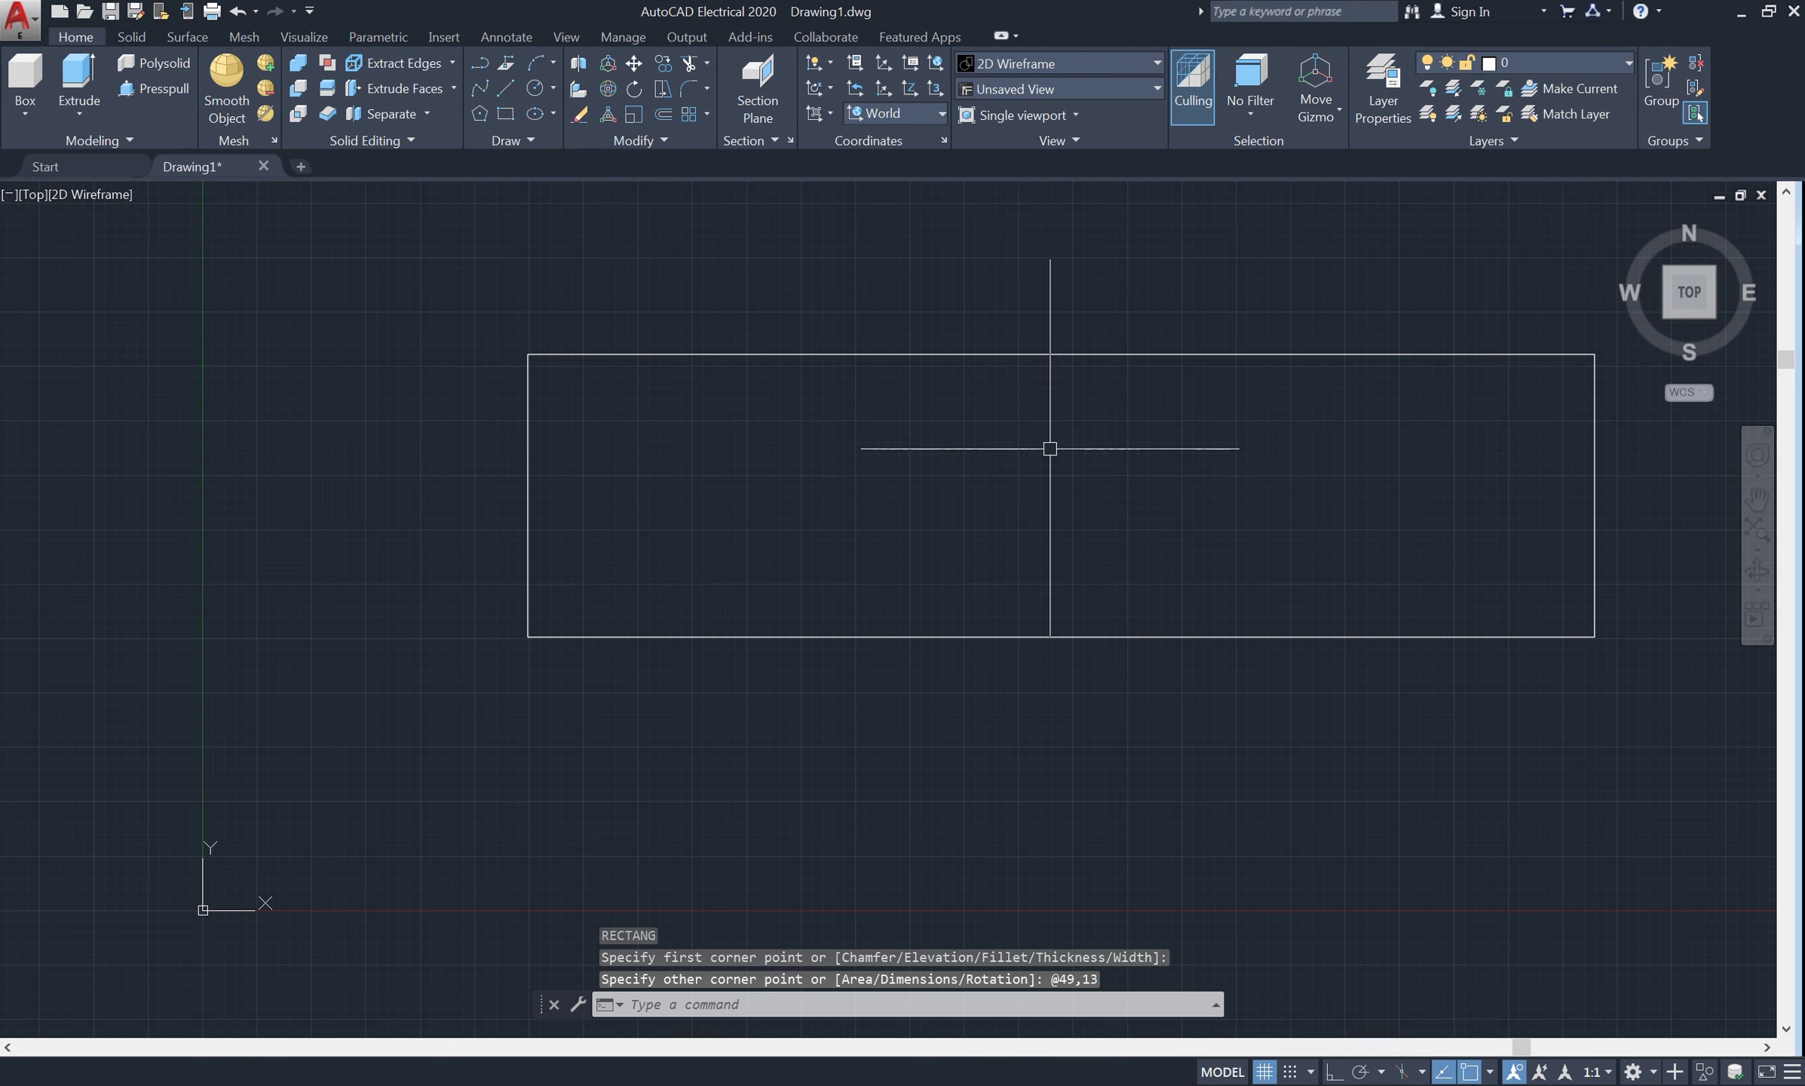
mouse_move(1031, 484)
middle_mouse_down()
mouse_move(912, 467)
mouse_move(930, 486)
middle_mouse_up()
Fillet all four corners of the 49 × 13 rectangle at radius 6.5 in one polyline pass
type("F")
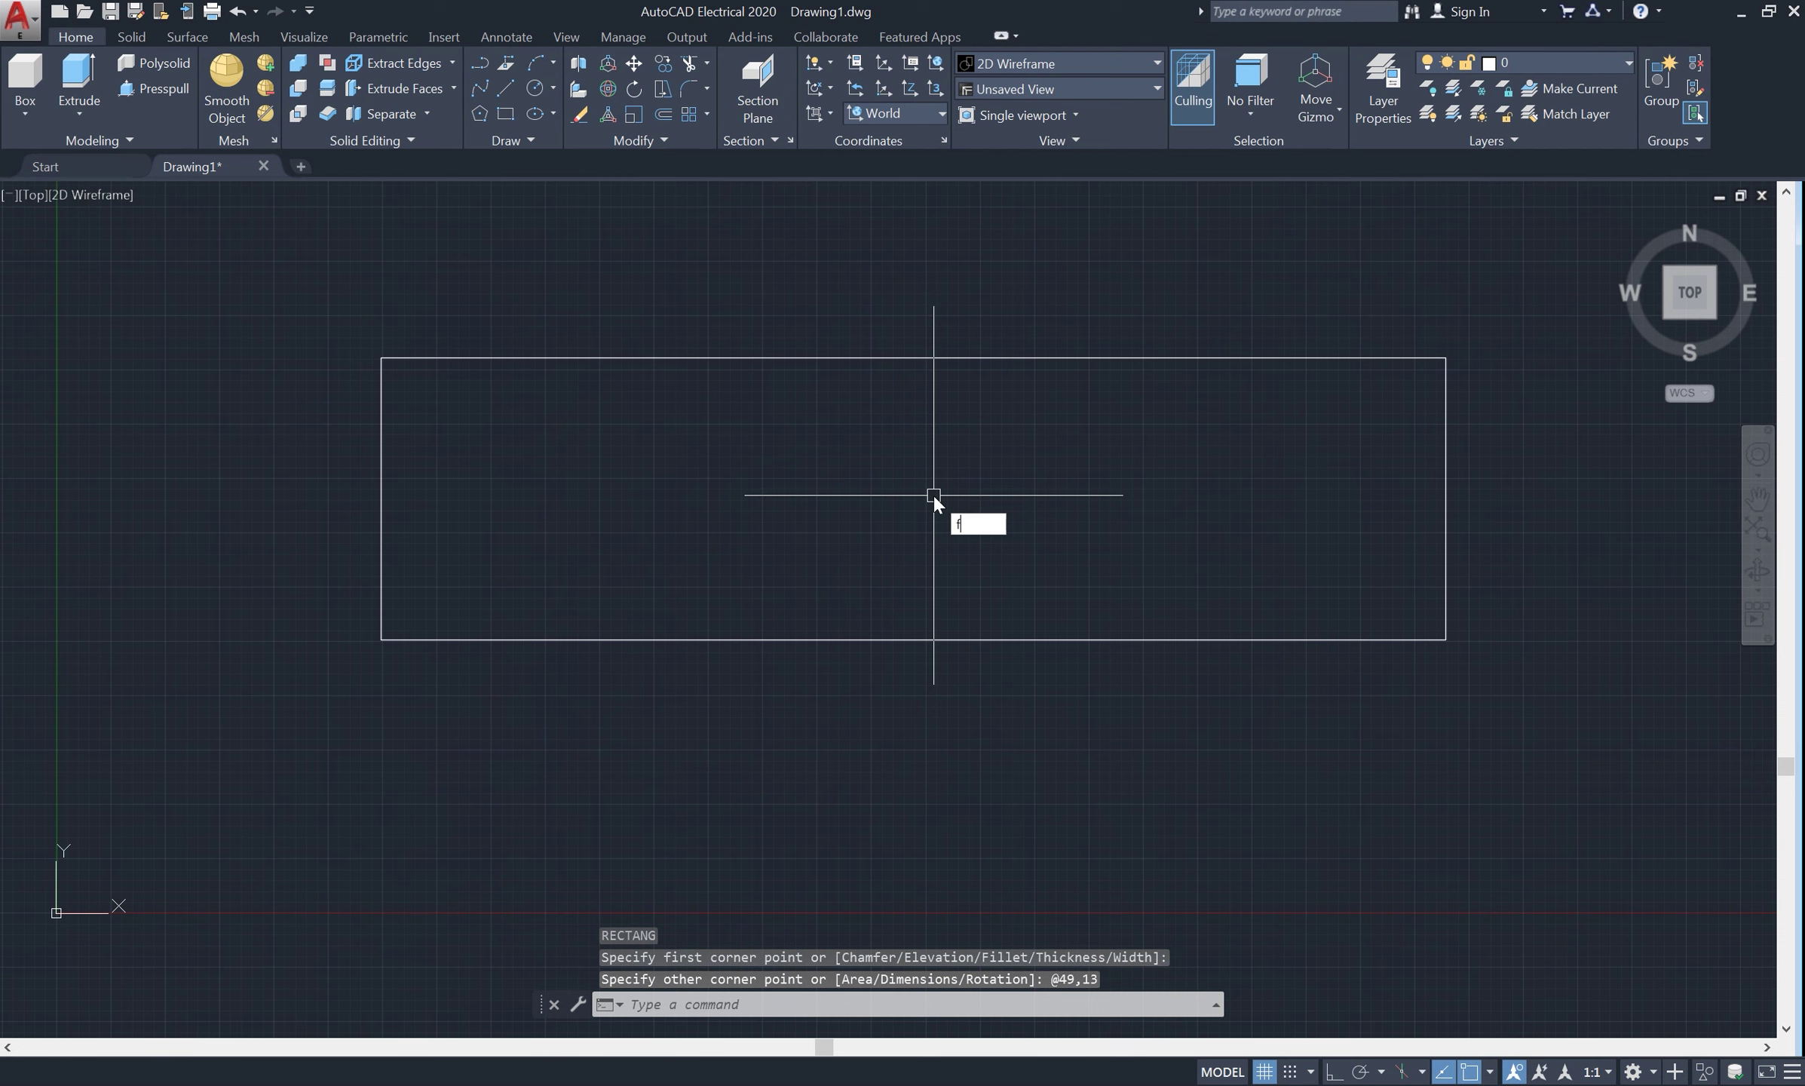
left_click(1015, 546)
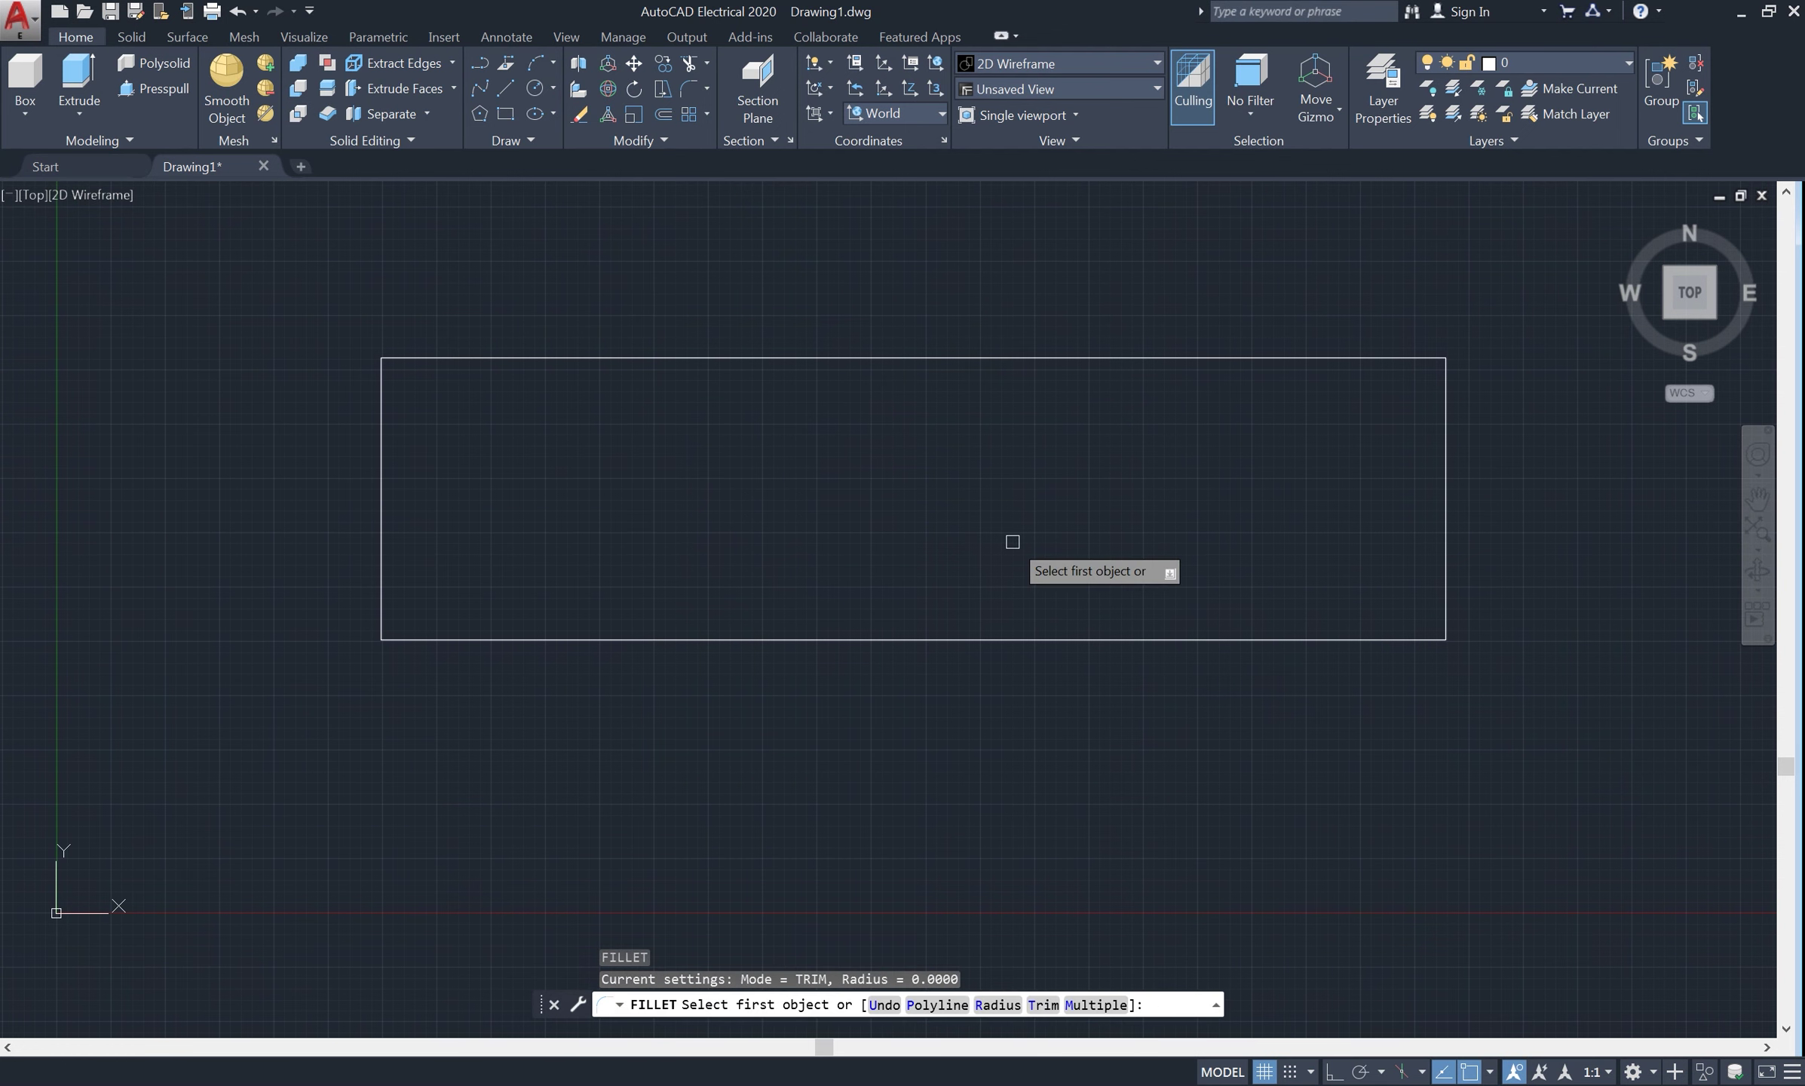
type("r")
key("Return")
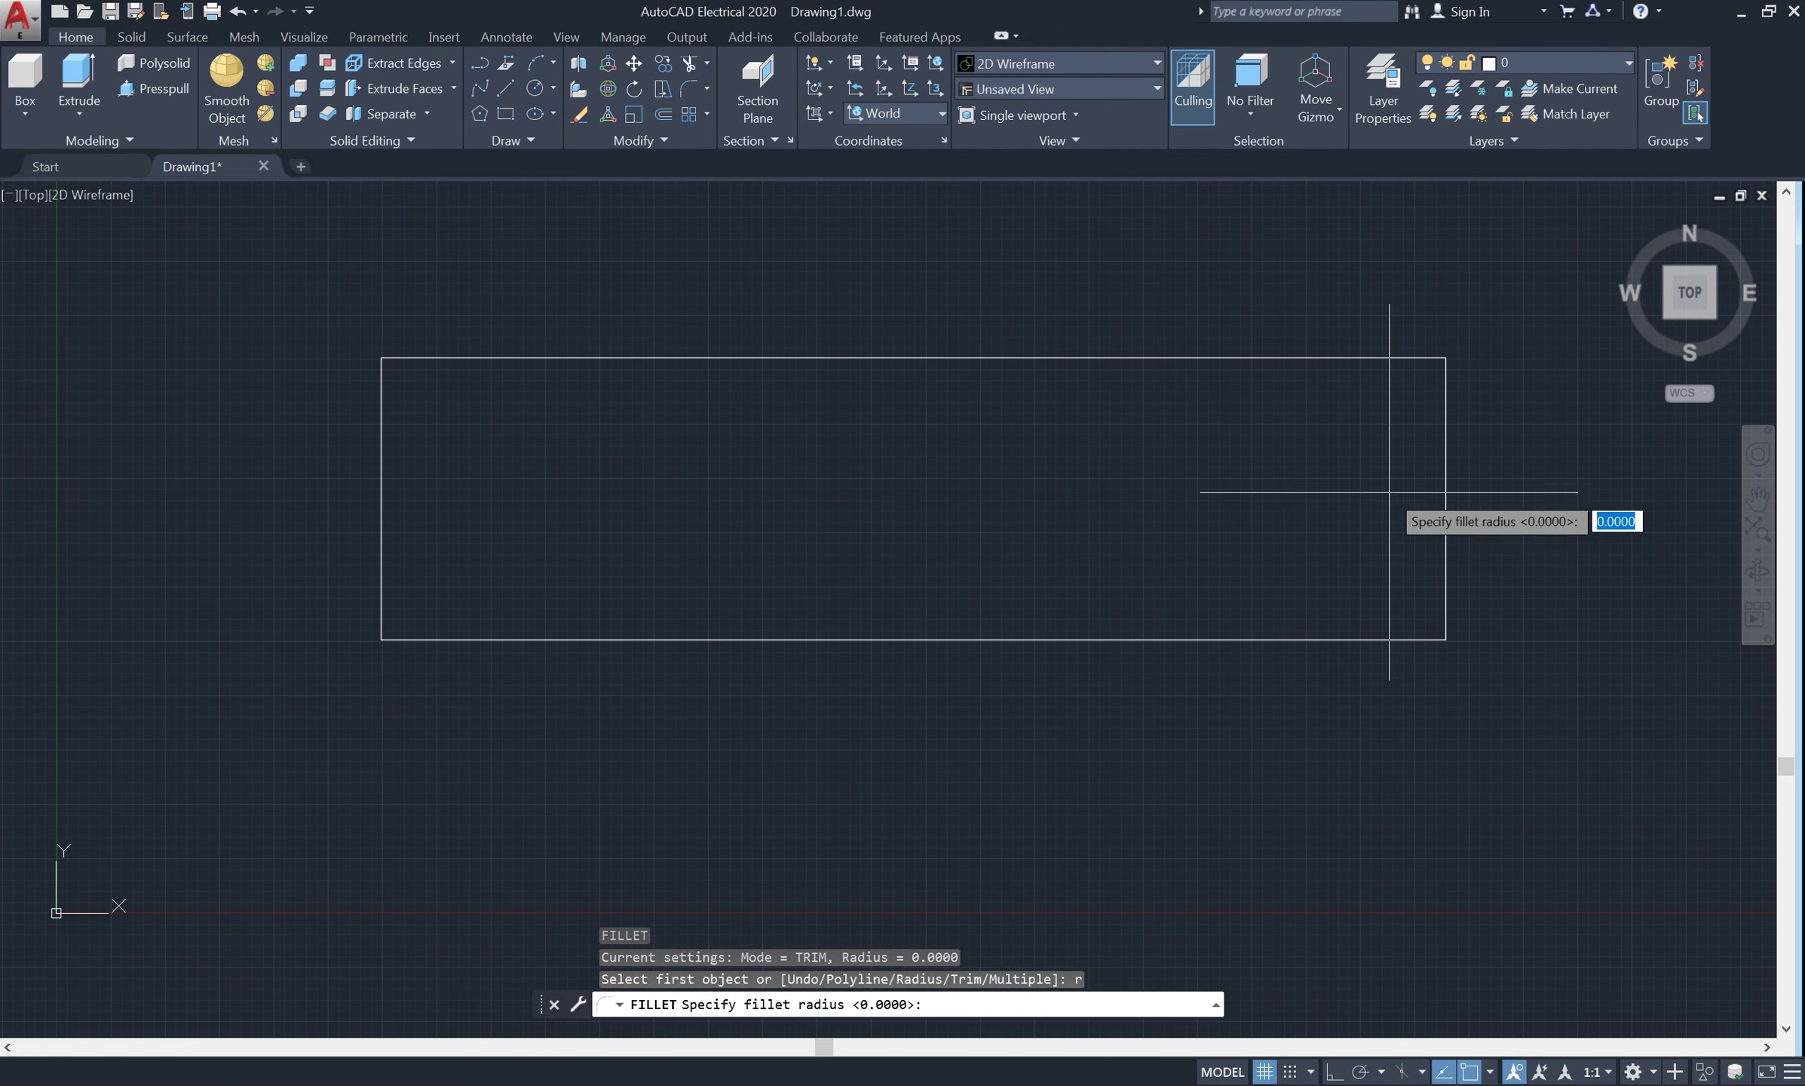
left_click(1444, 497)
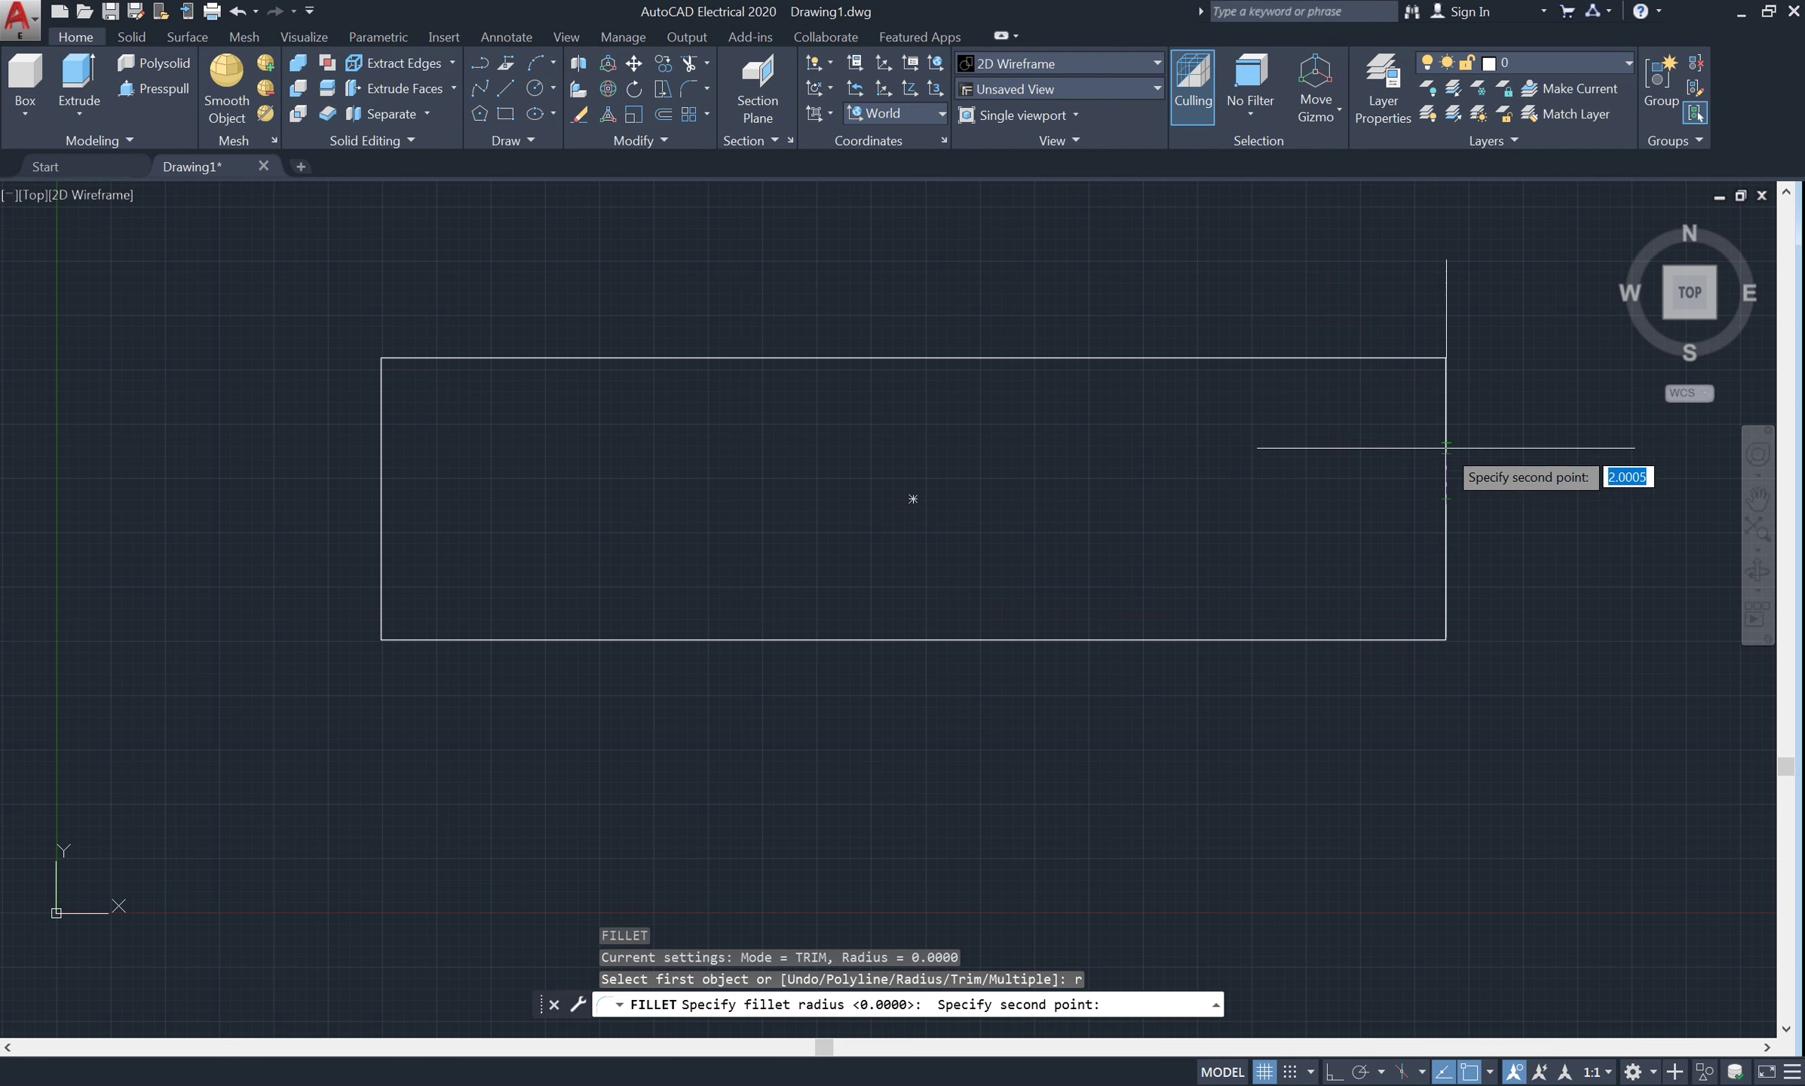
left_click(1445, 357)
type("p")
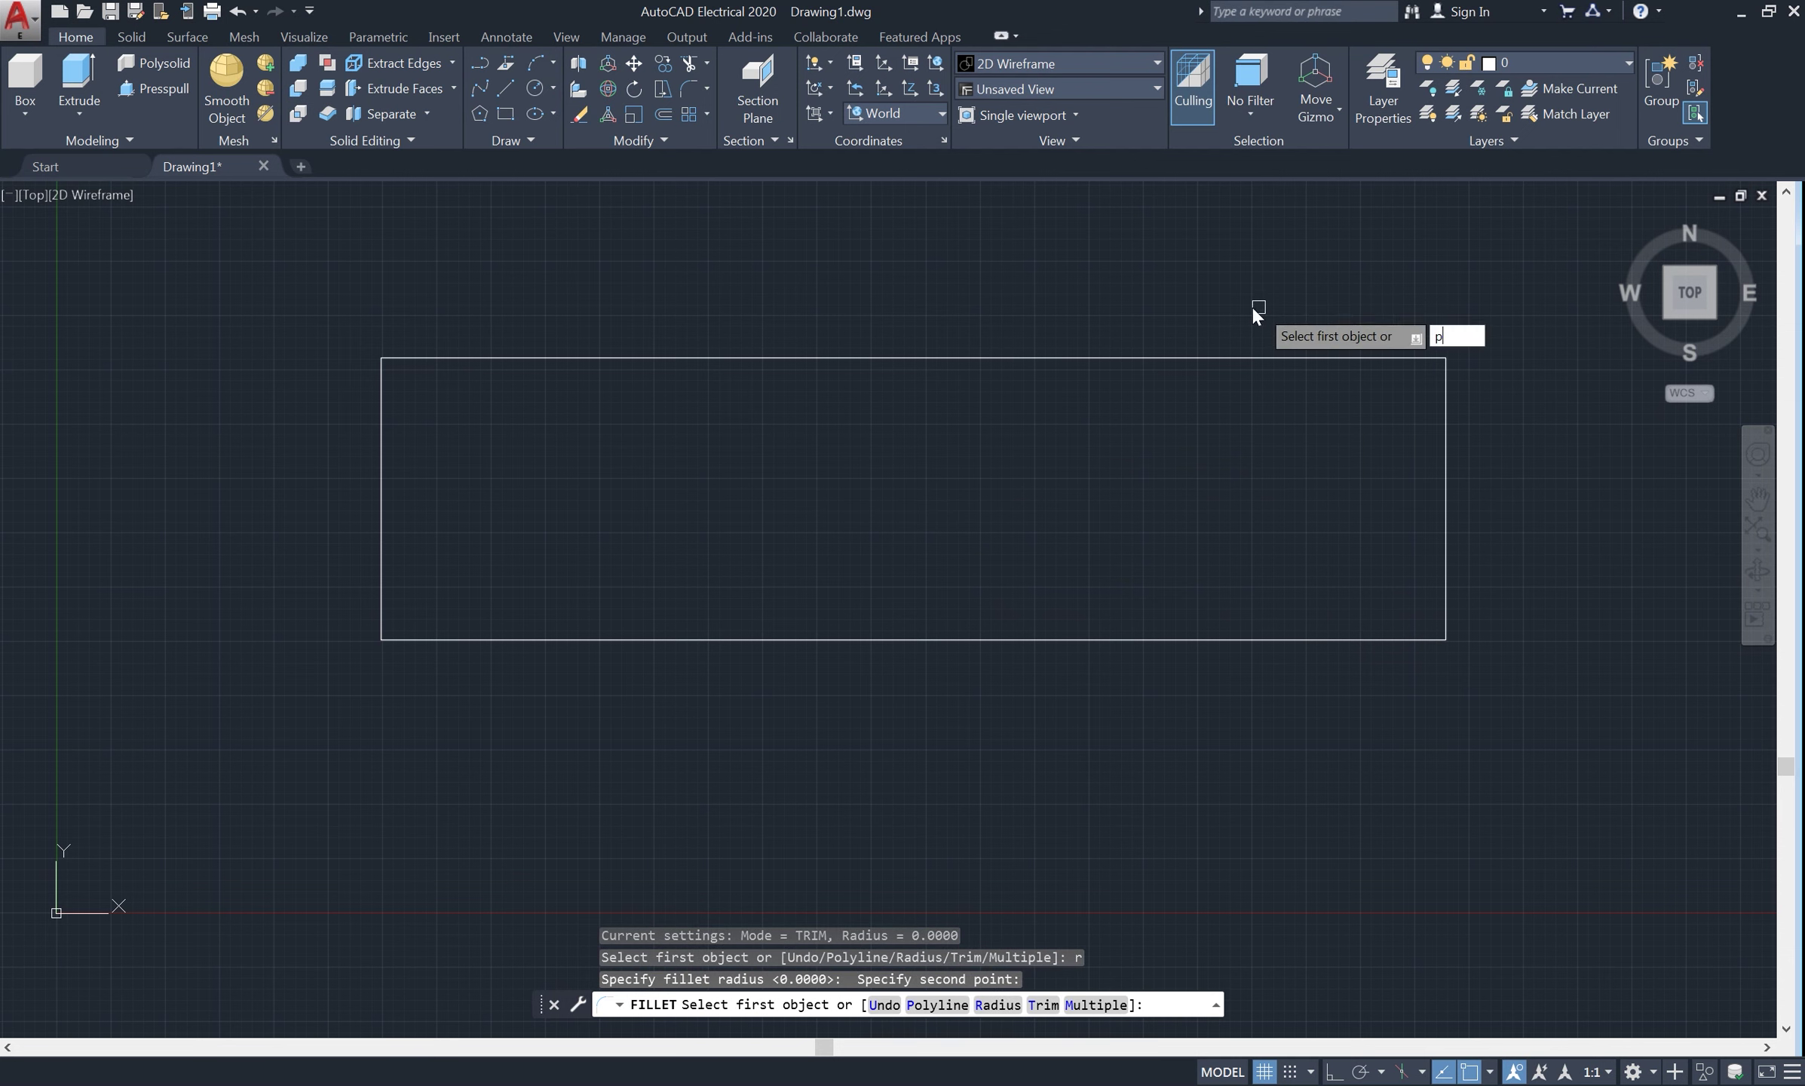
key("Return")
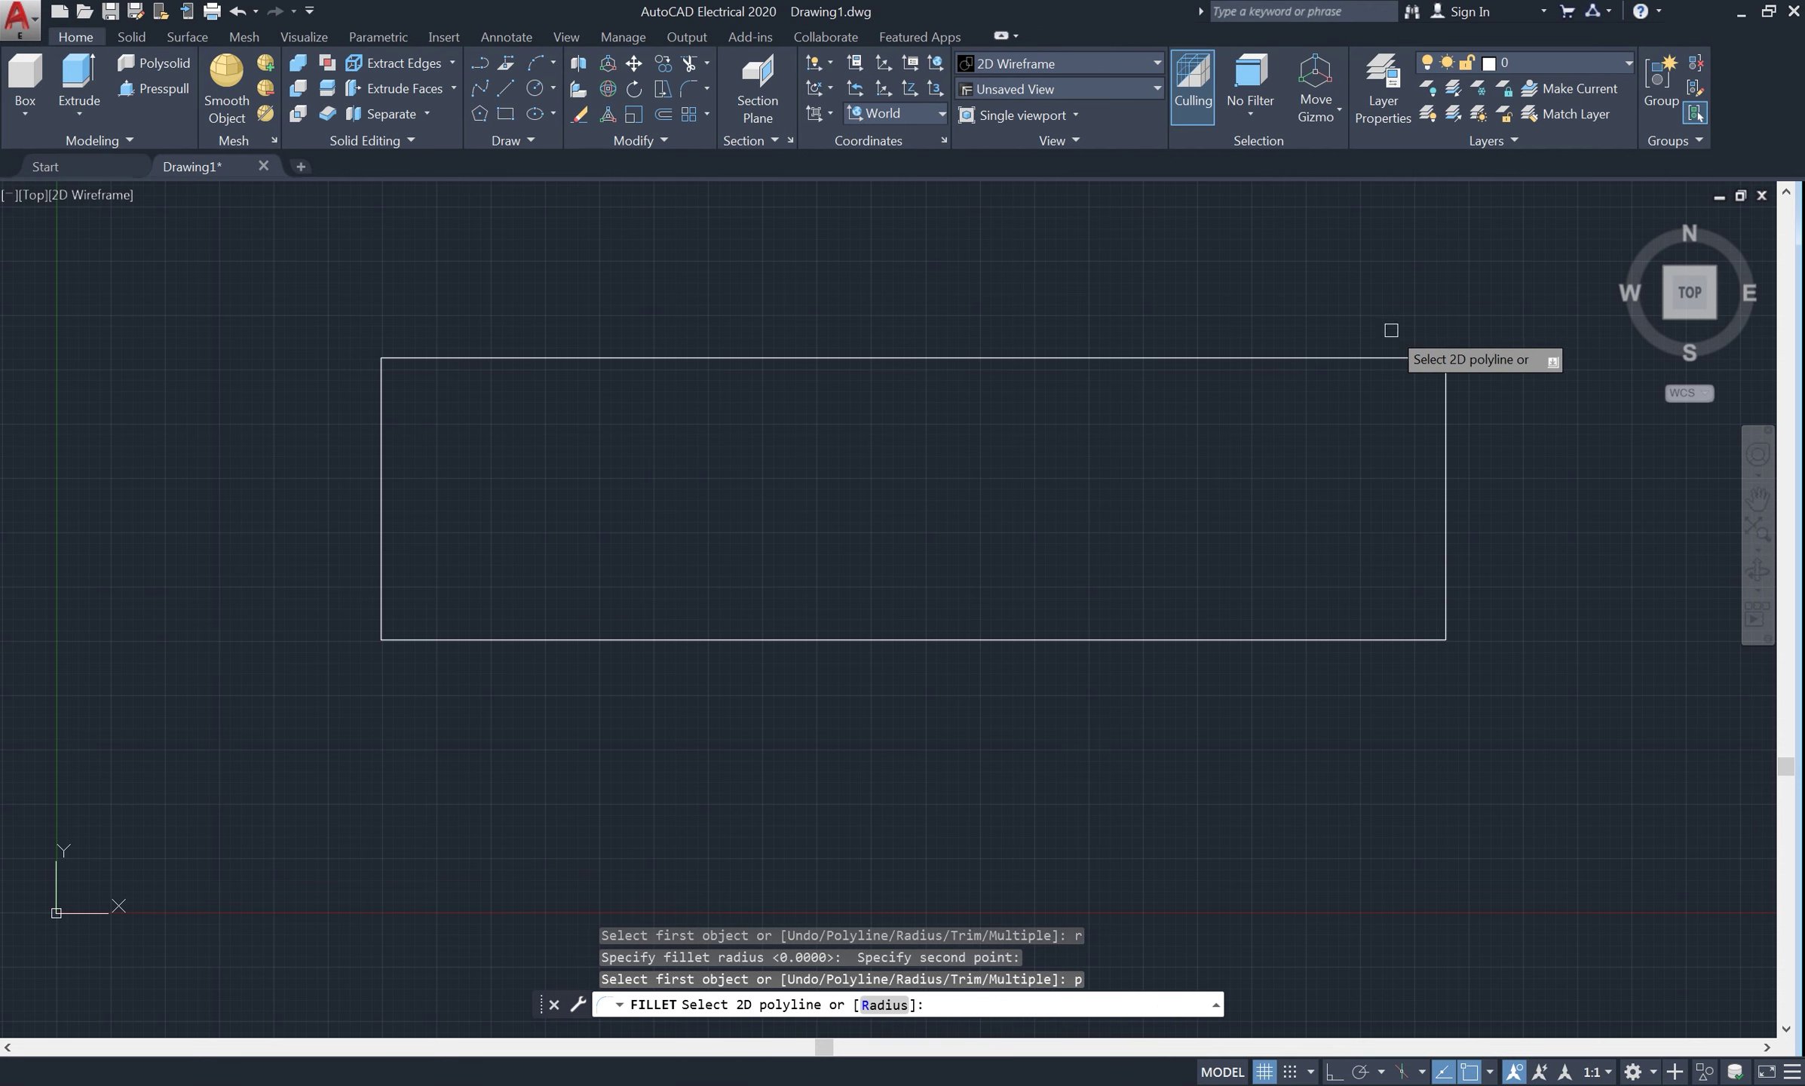
left_click(1391, 355)
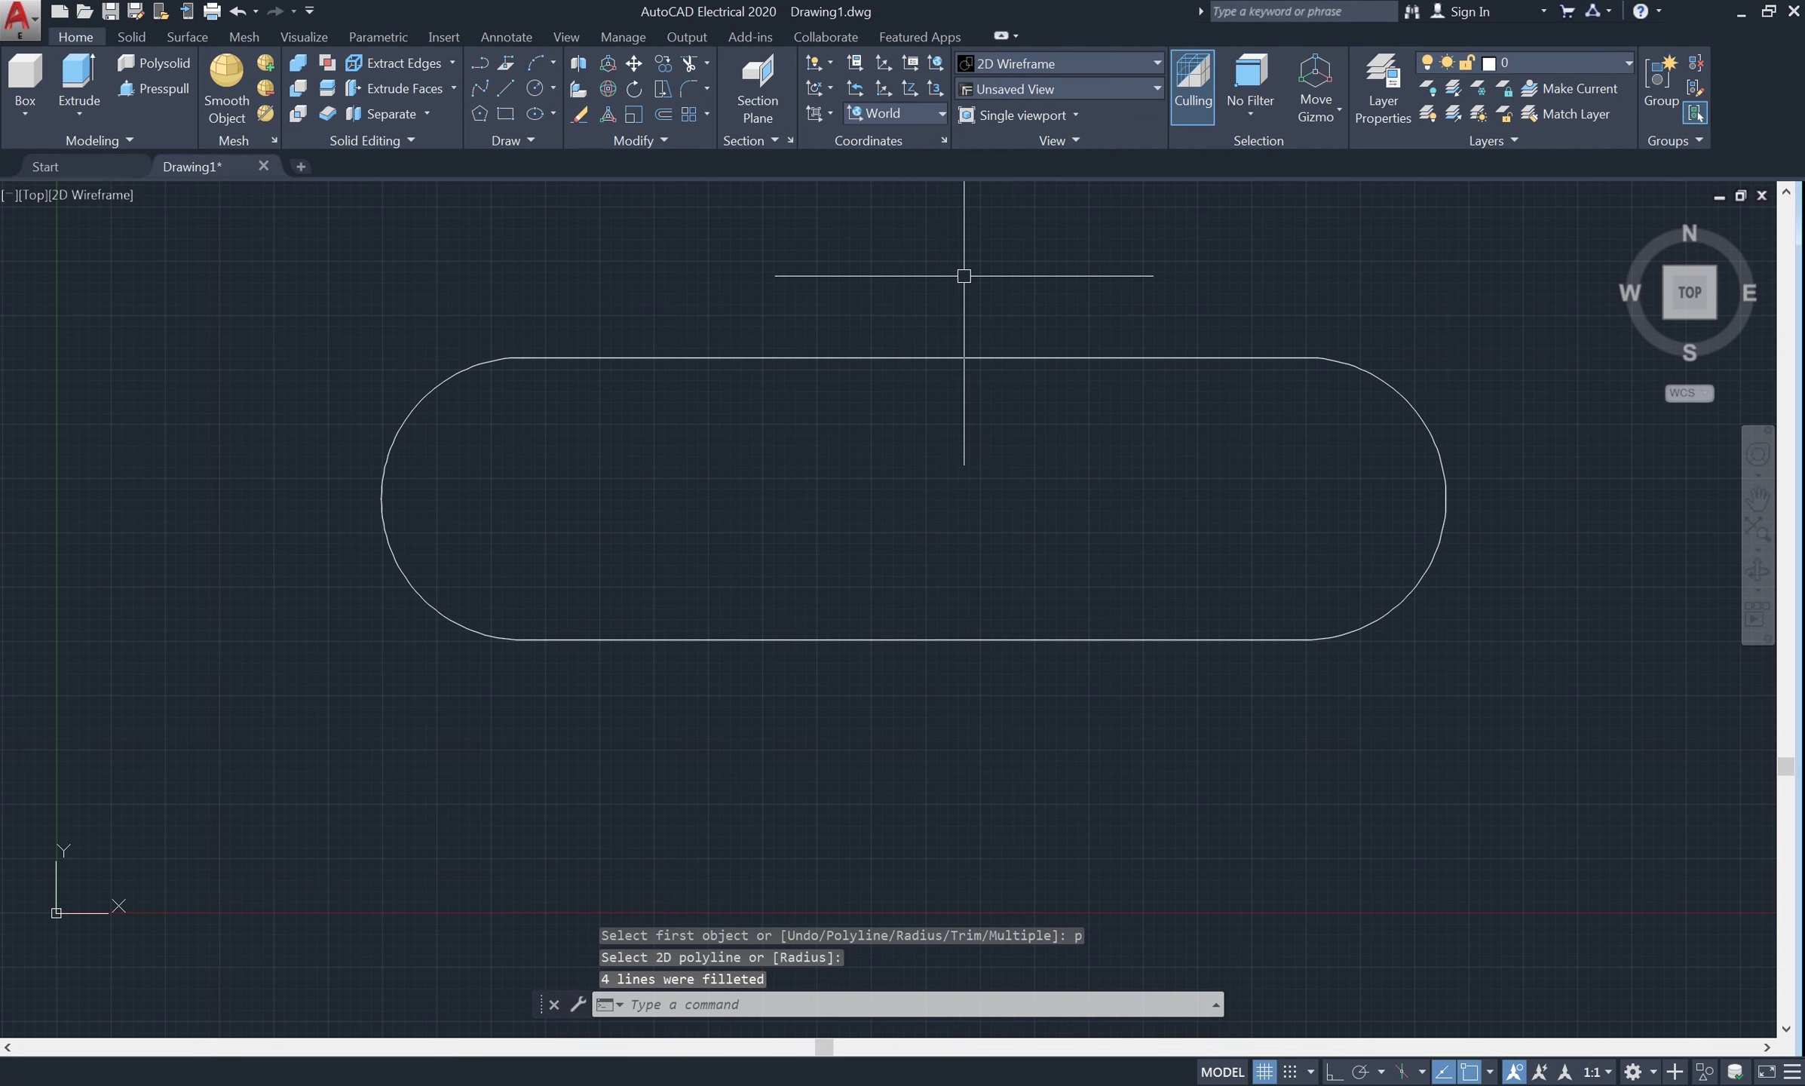
scroll(929, 329, "down", 2)
scroll(927, 328, "up", 2)
middle_click_drag(924, 375, 924, 417)
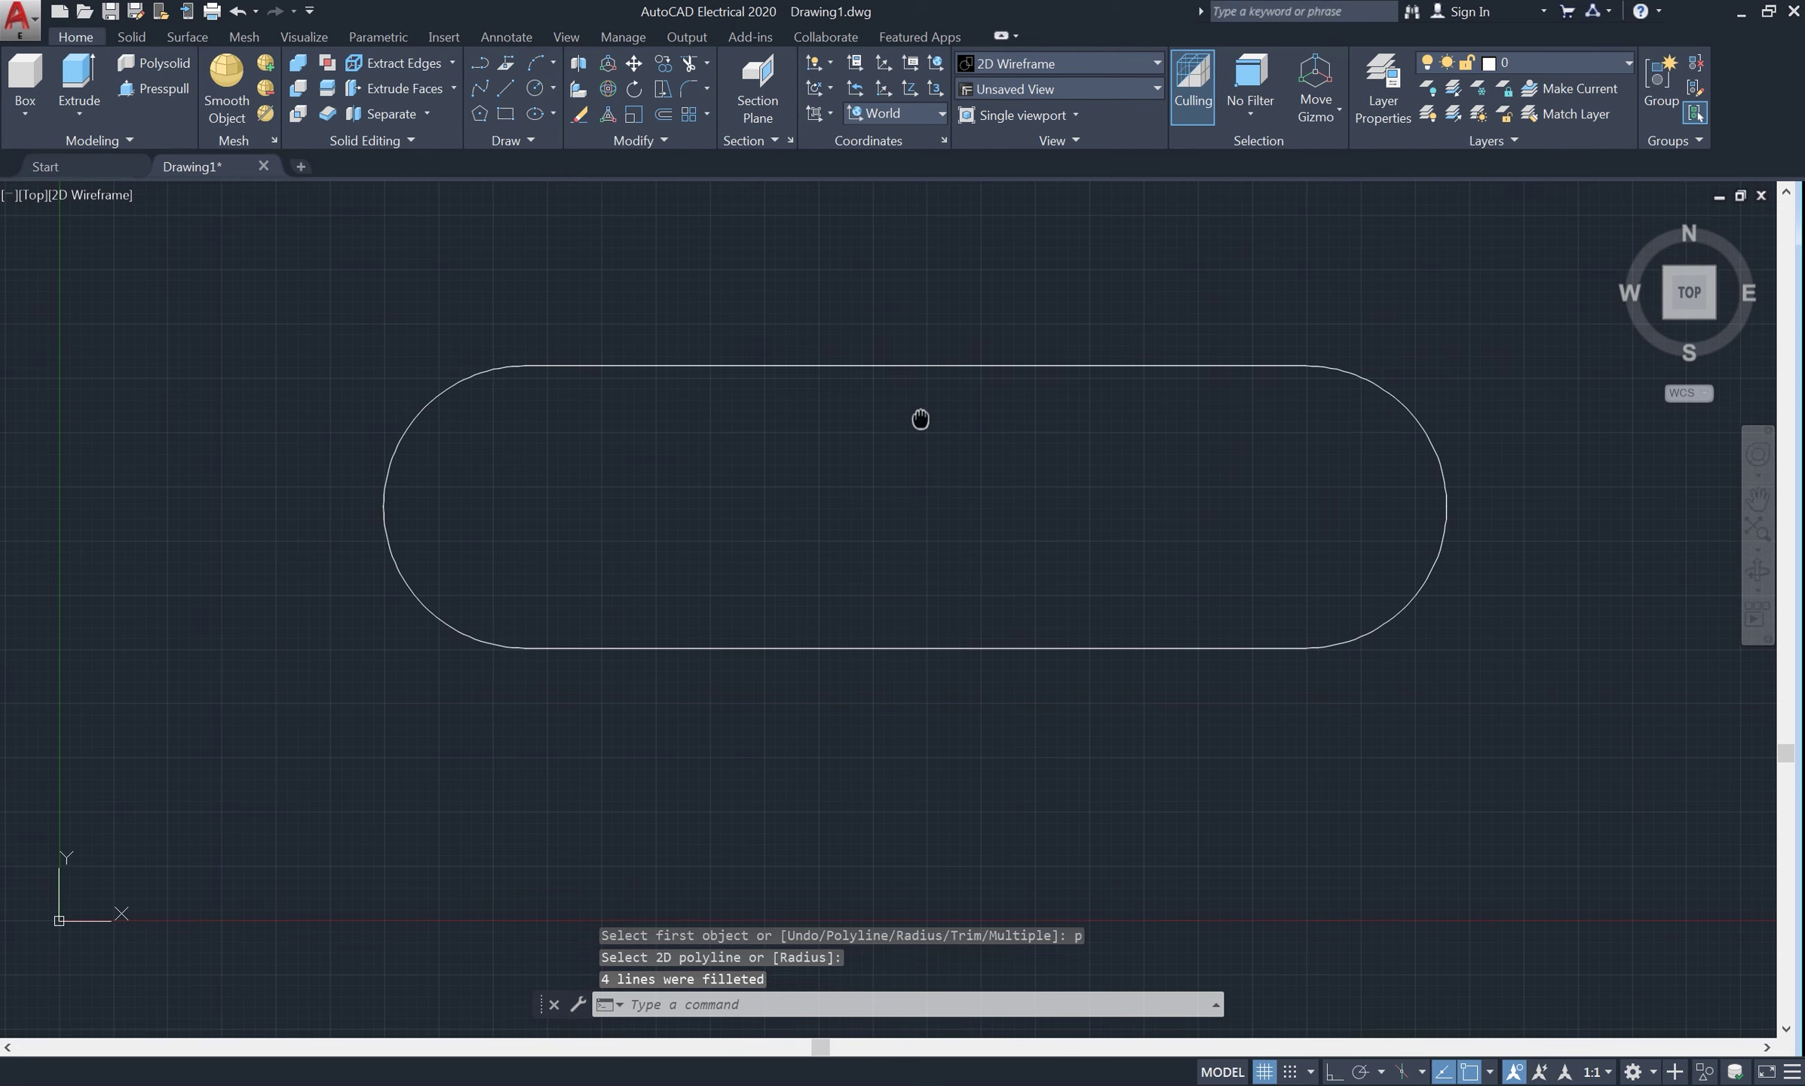
Draw a diameter 5 circle centred on the slot's right end arc
type("c")
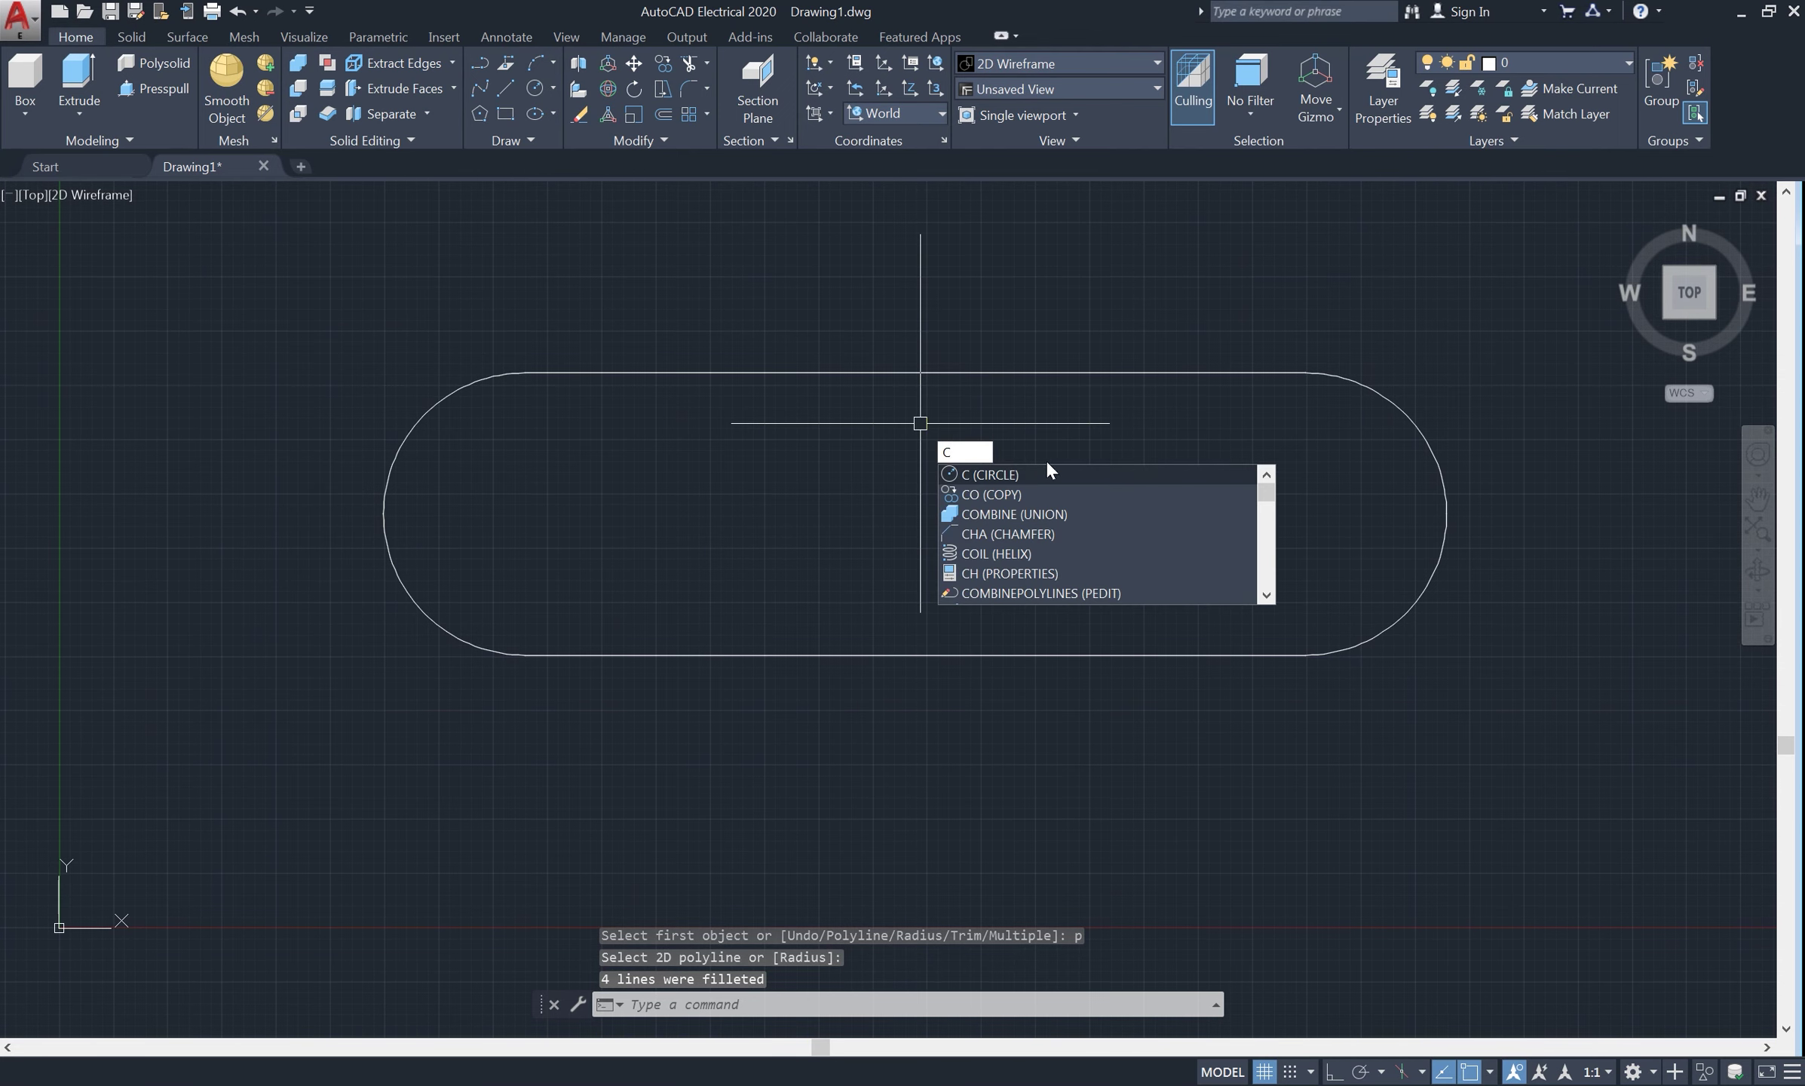
left_click(1030, 474)
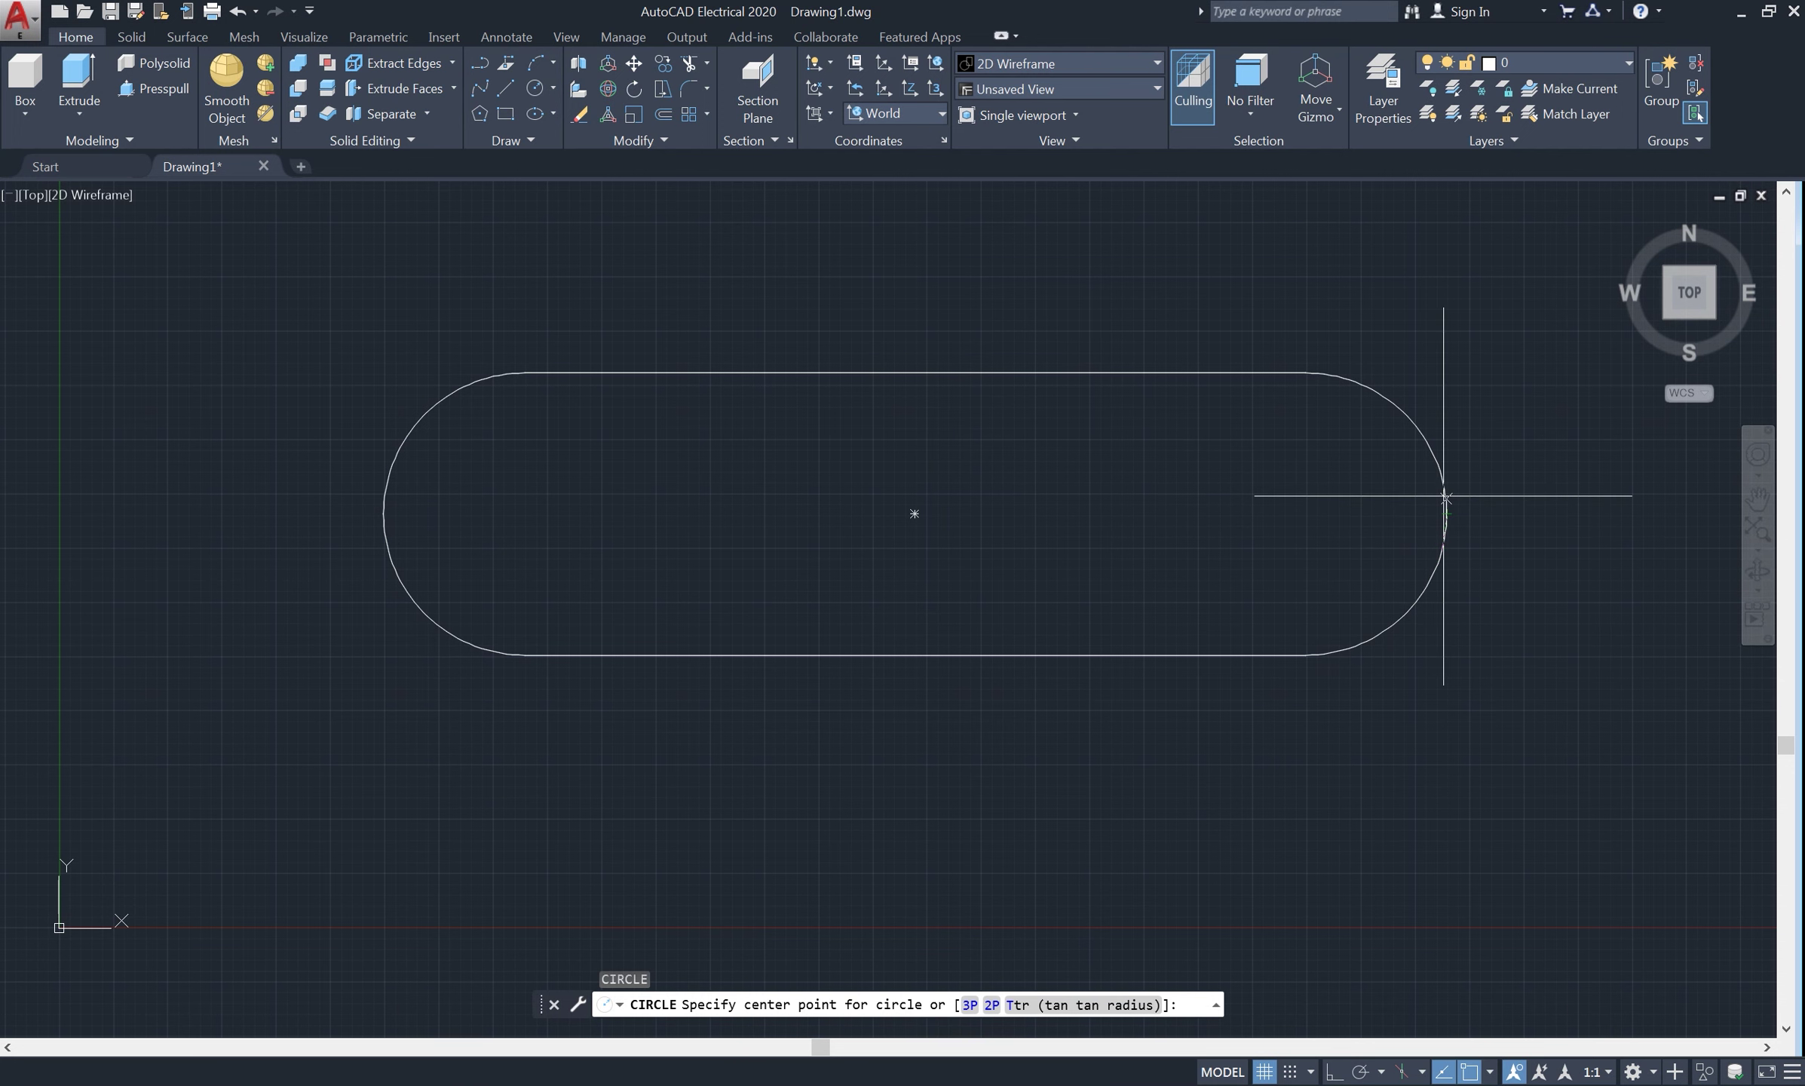
scroll(1458, 410, "down", 2)
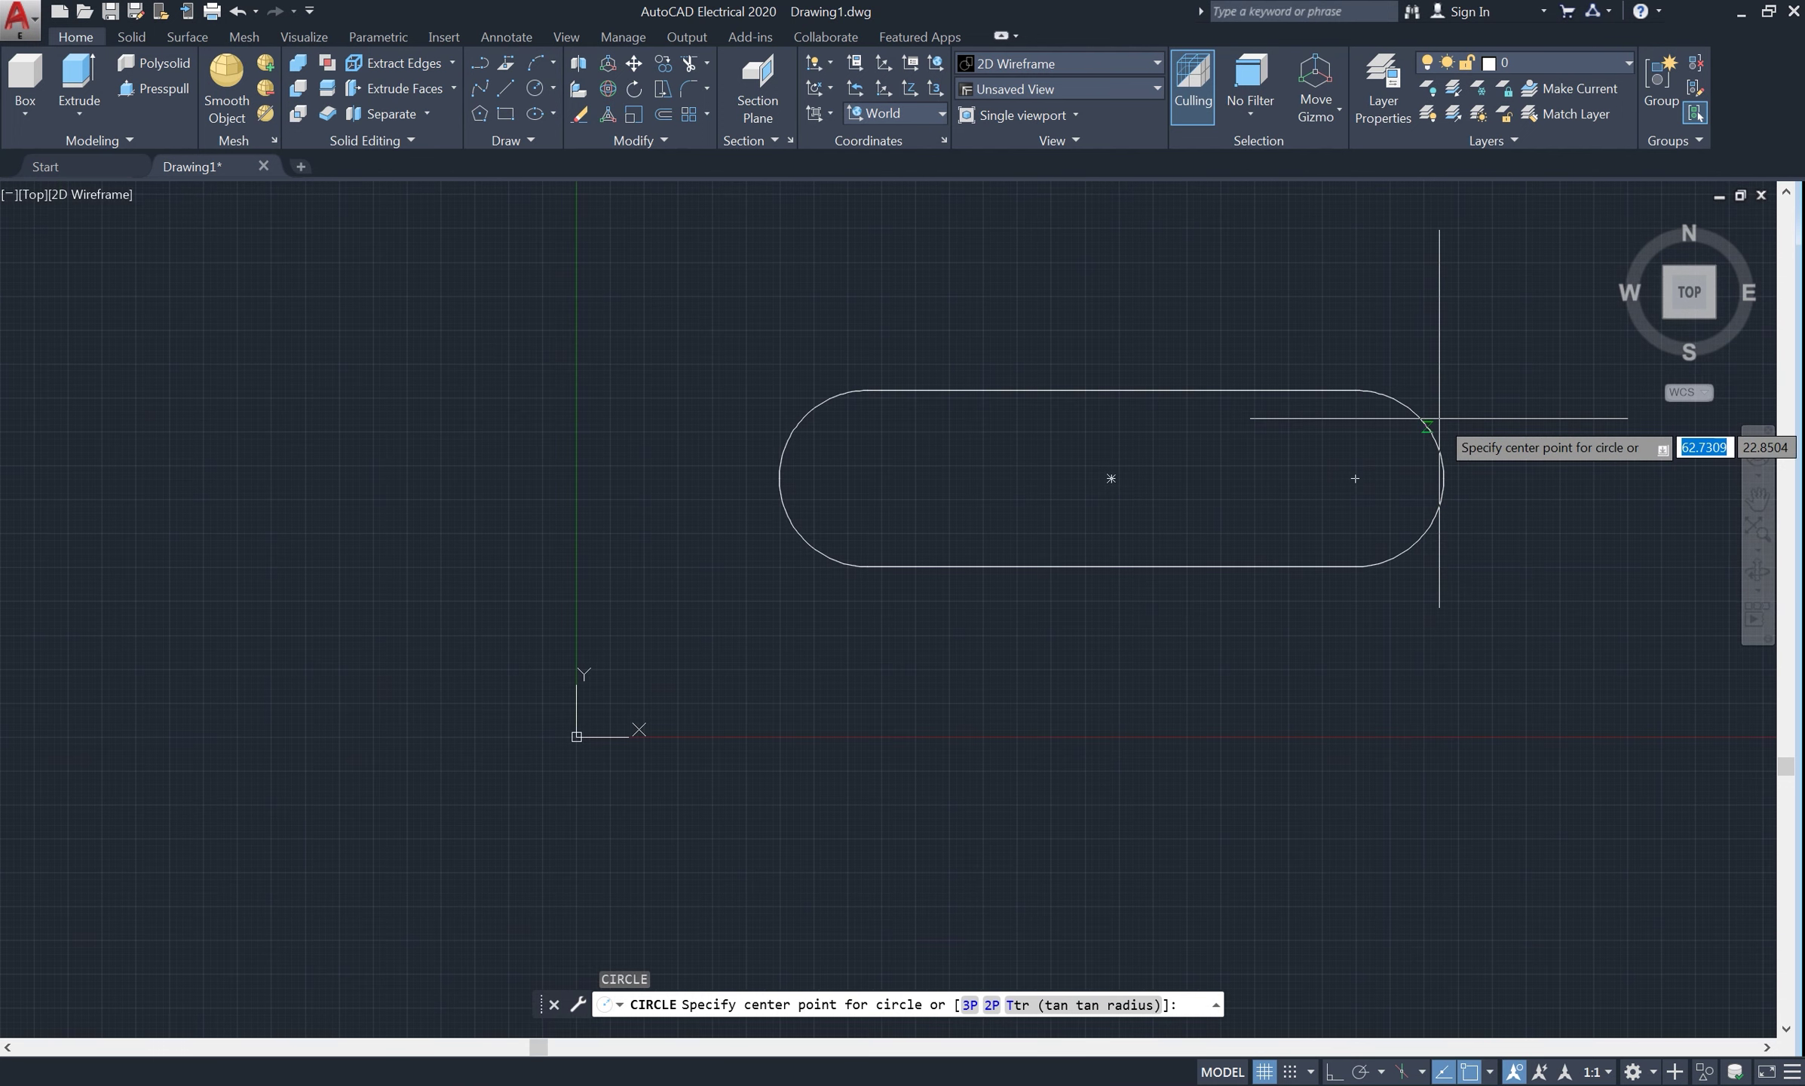
left_click(1355, 477)
type("d")
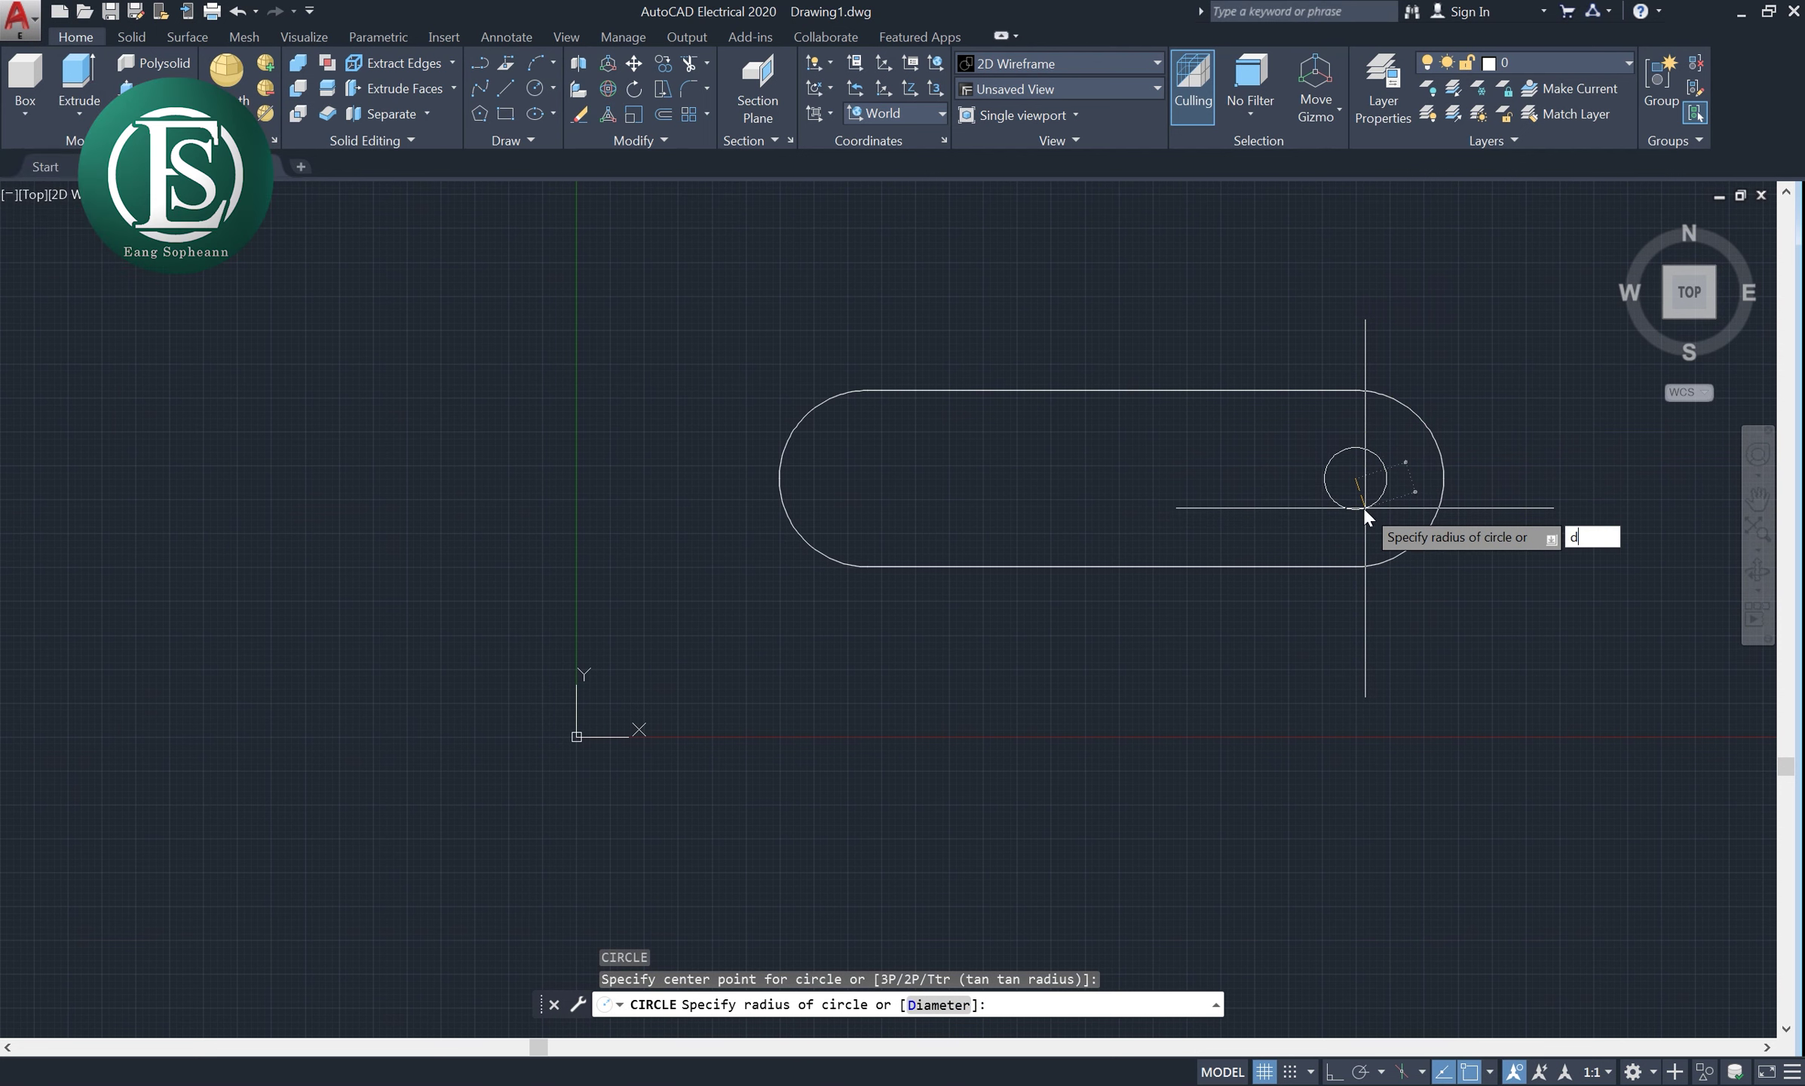
key("Return")
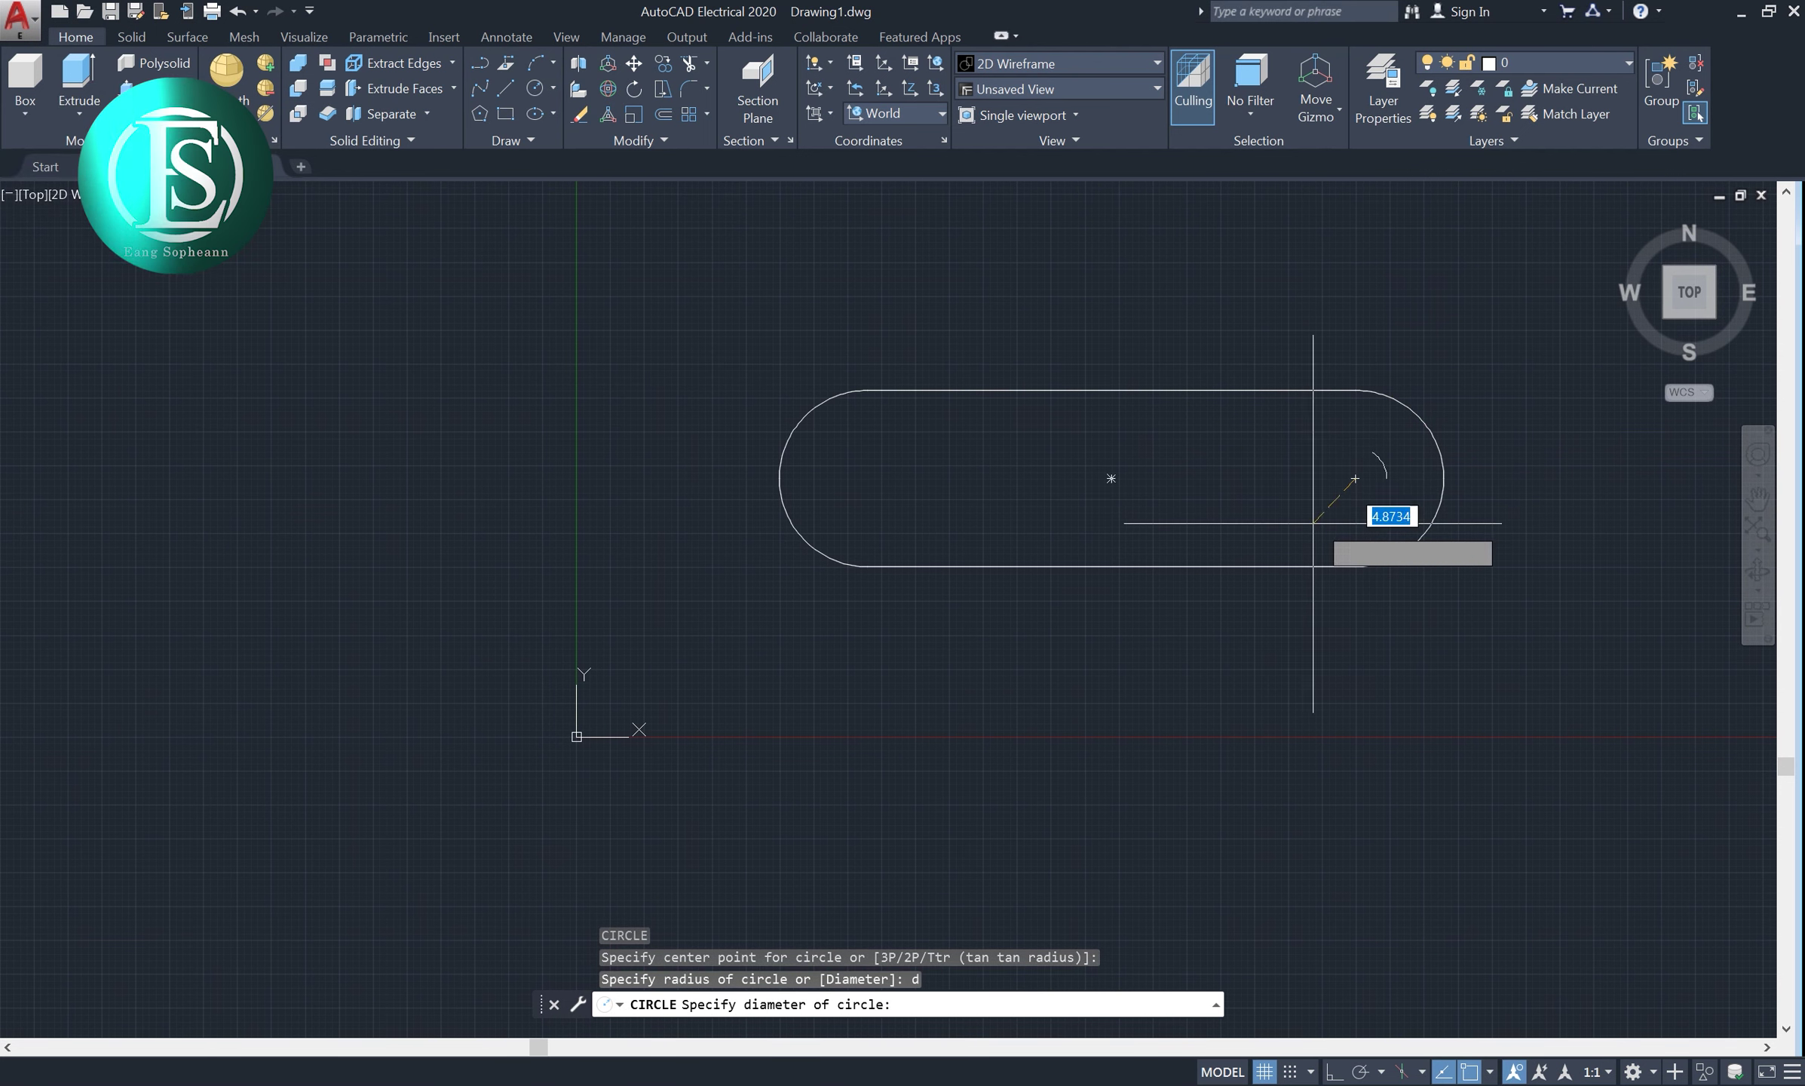
type("5")
key("Return")
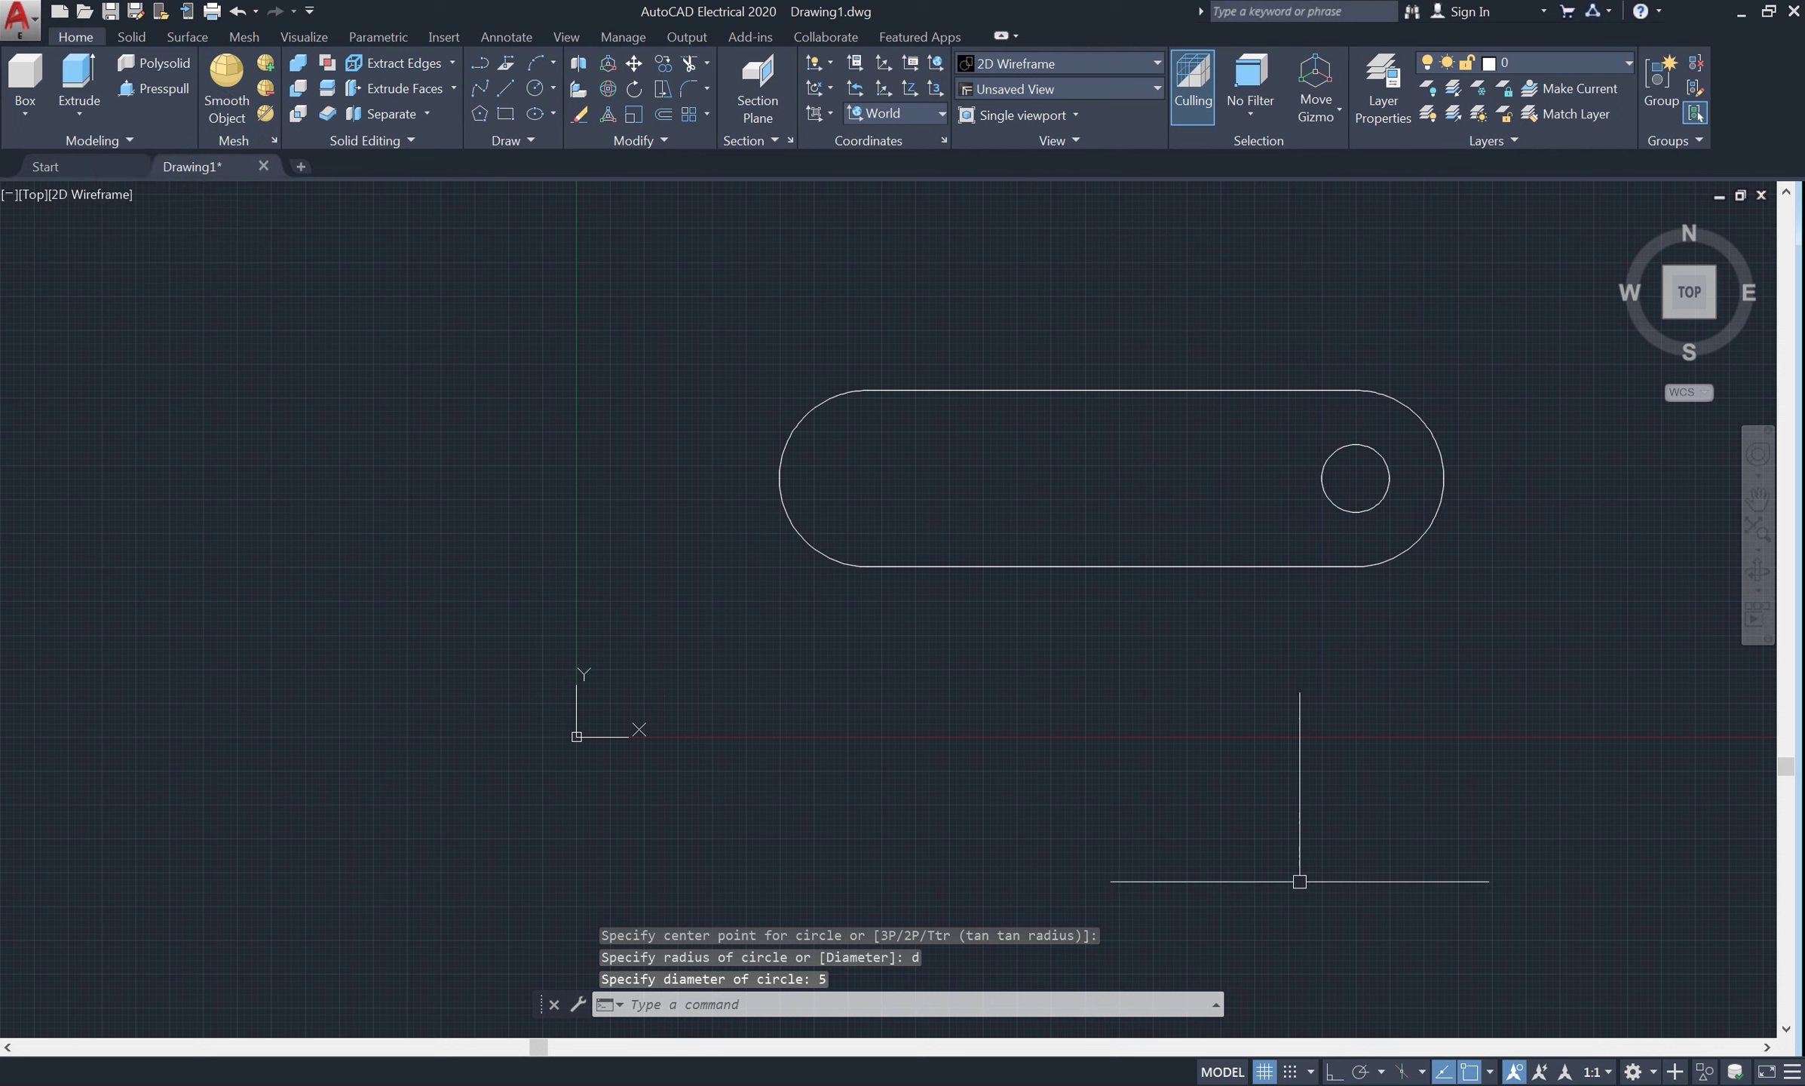
With Ortho on, mirror the hole across the slot's vertical midline, keeping the original
left_click(1336, 1071)
type("MI")
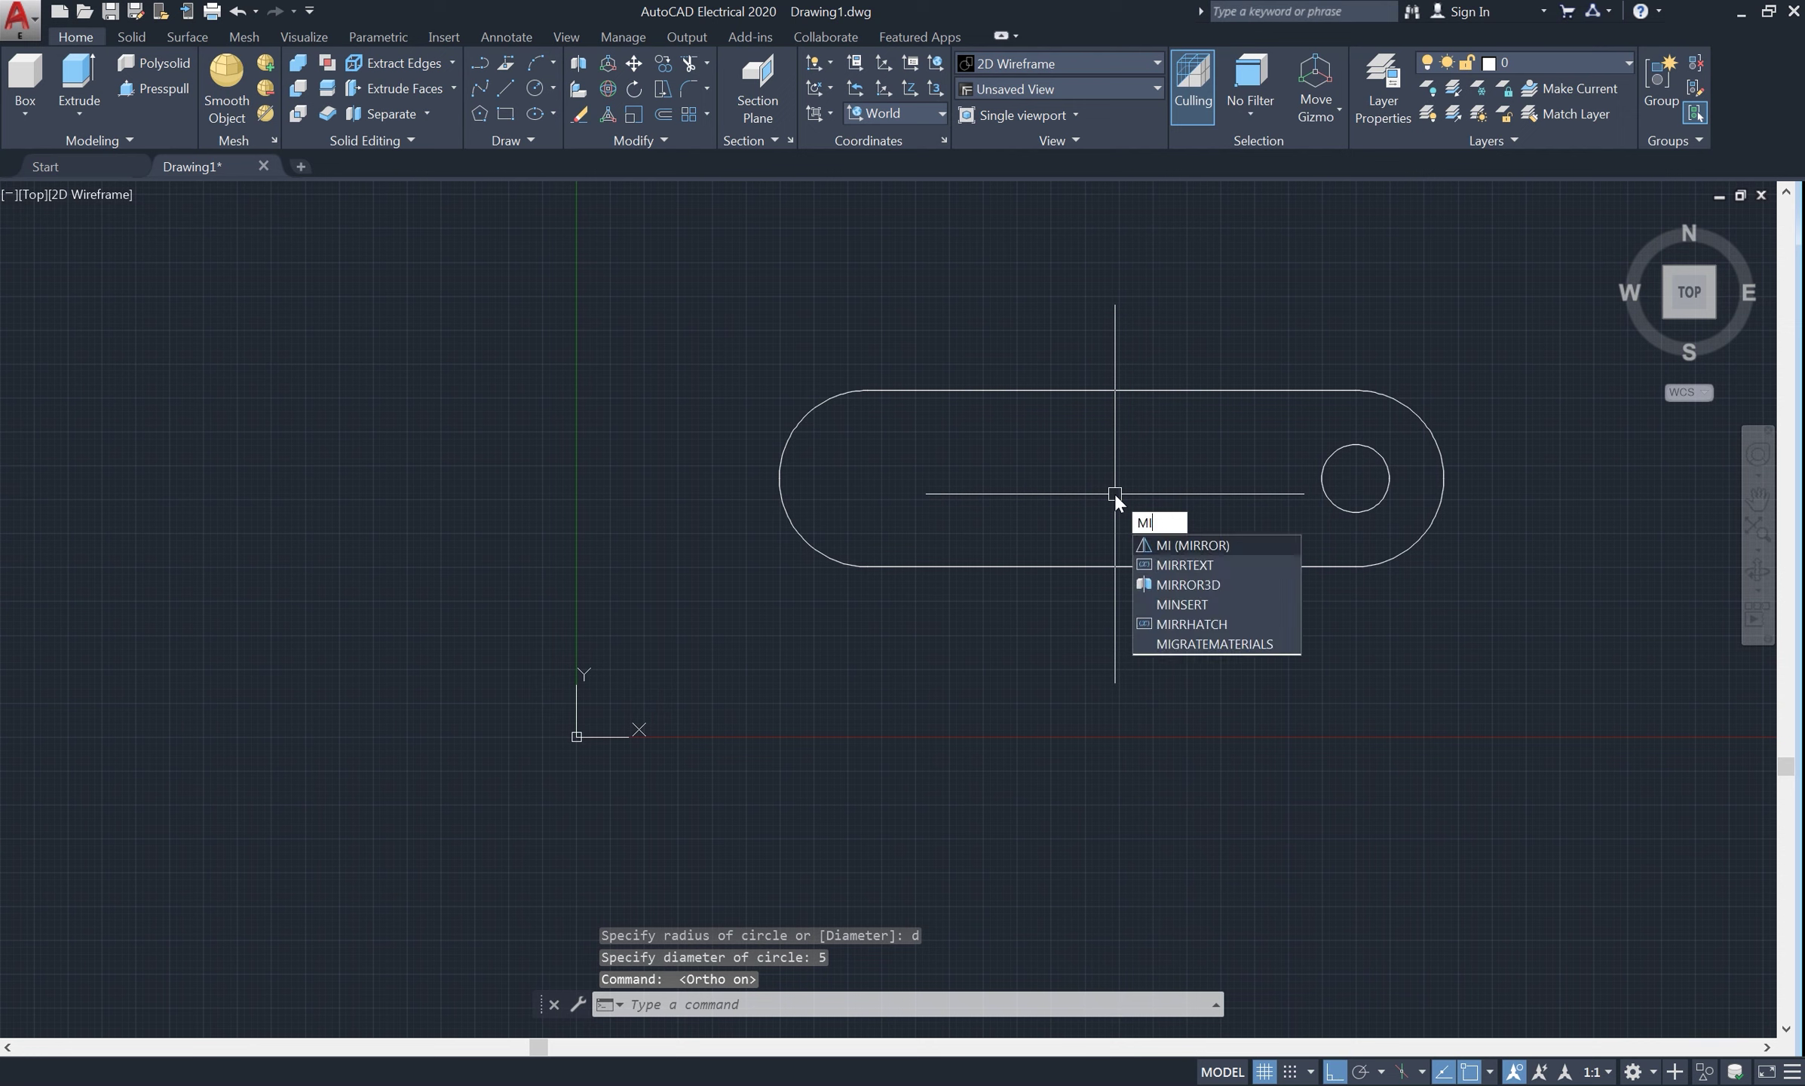
left_click(1188, 547)
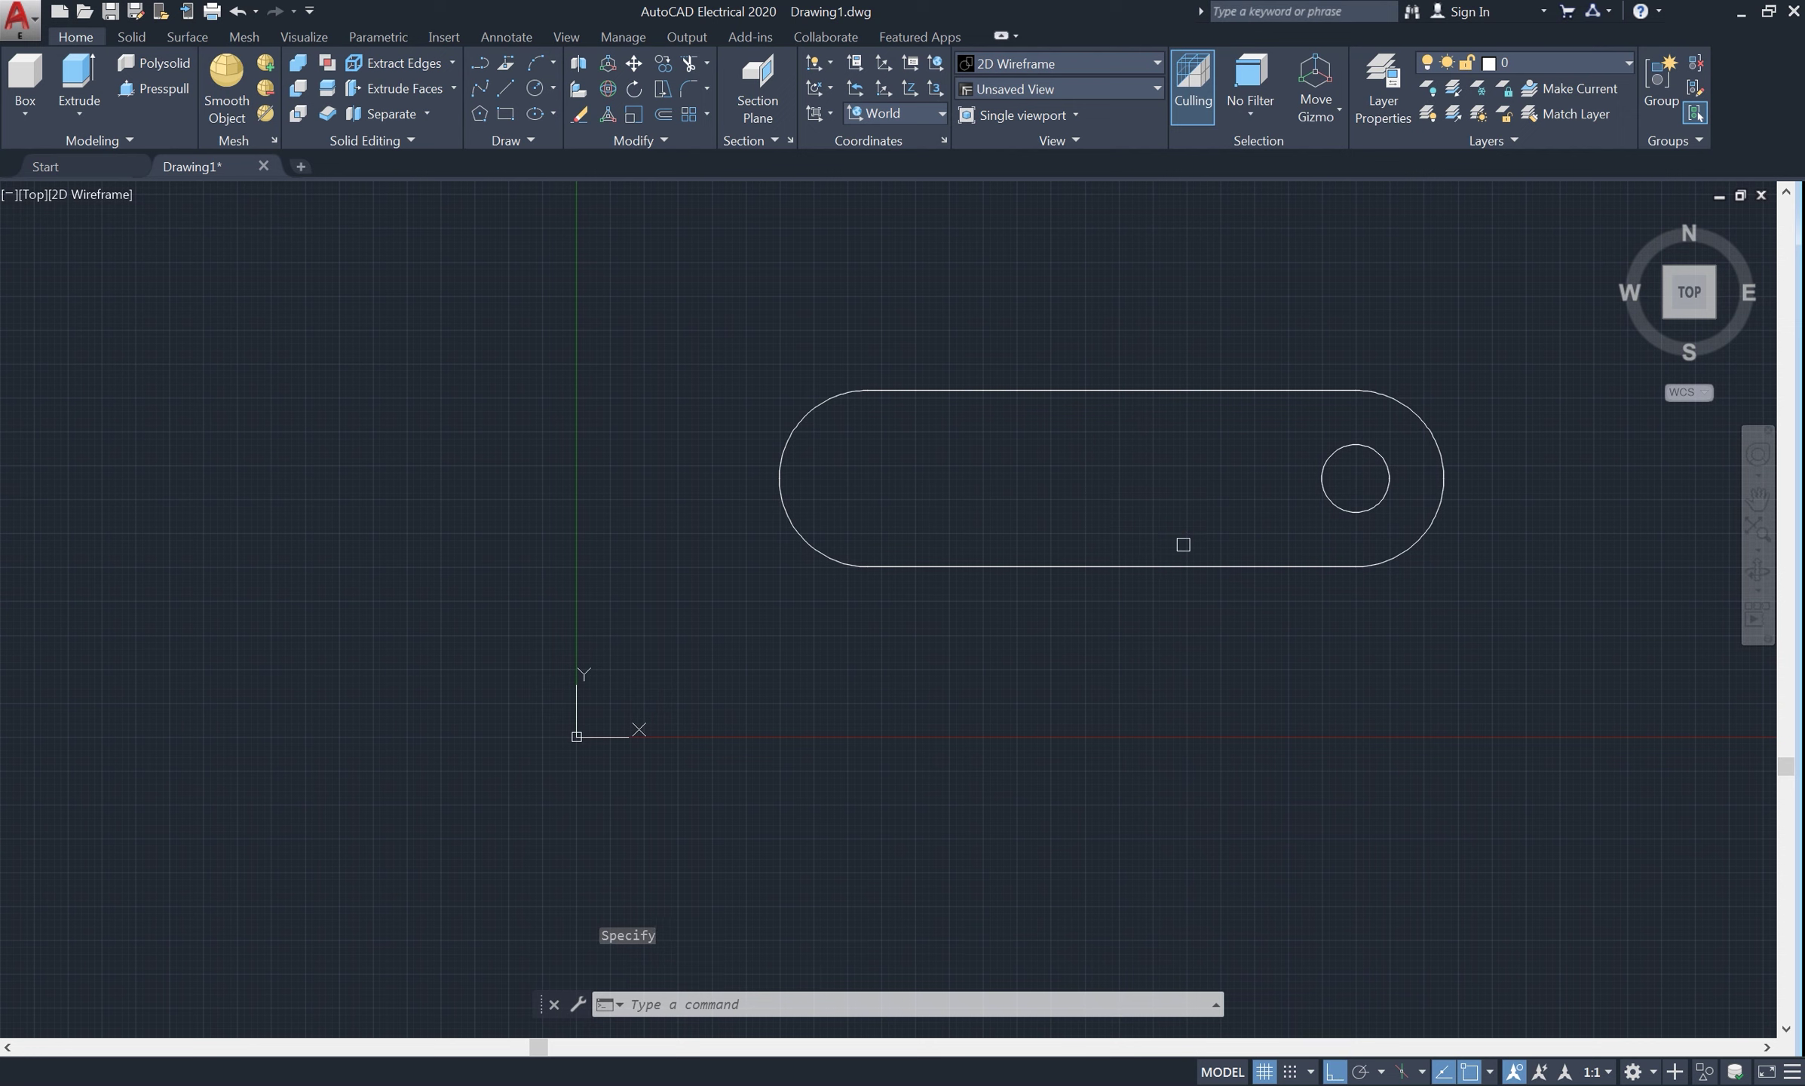
left_click(1320, 483)
key("Return")
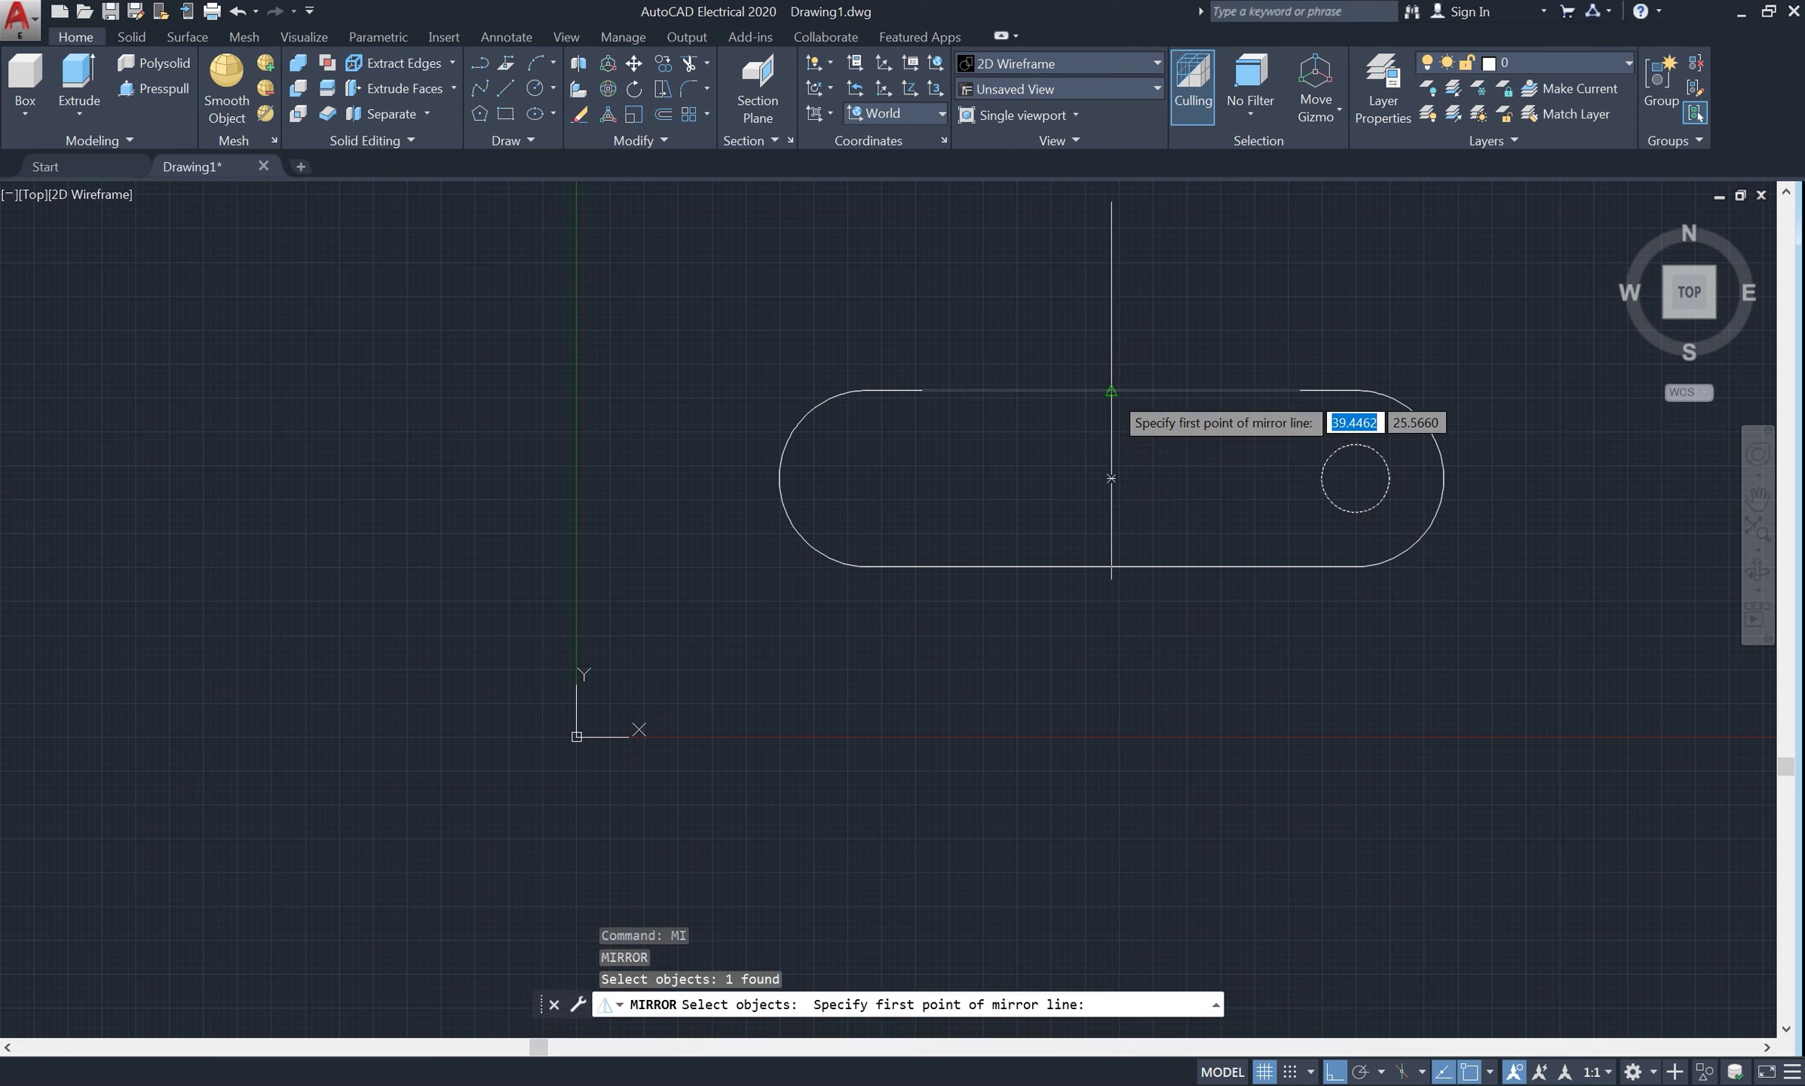
left_click(1111, 390)
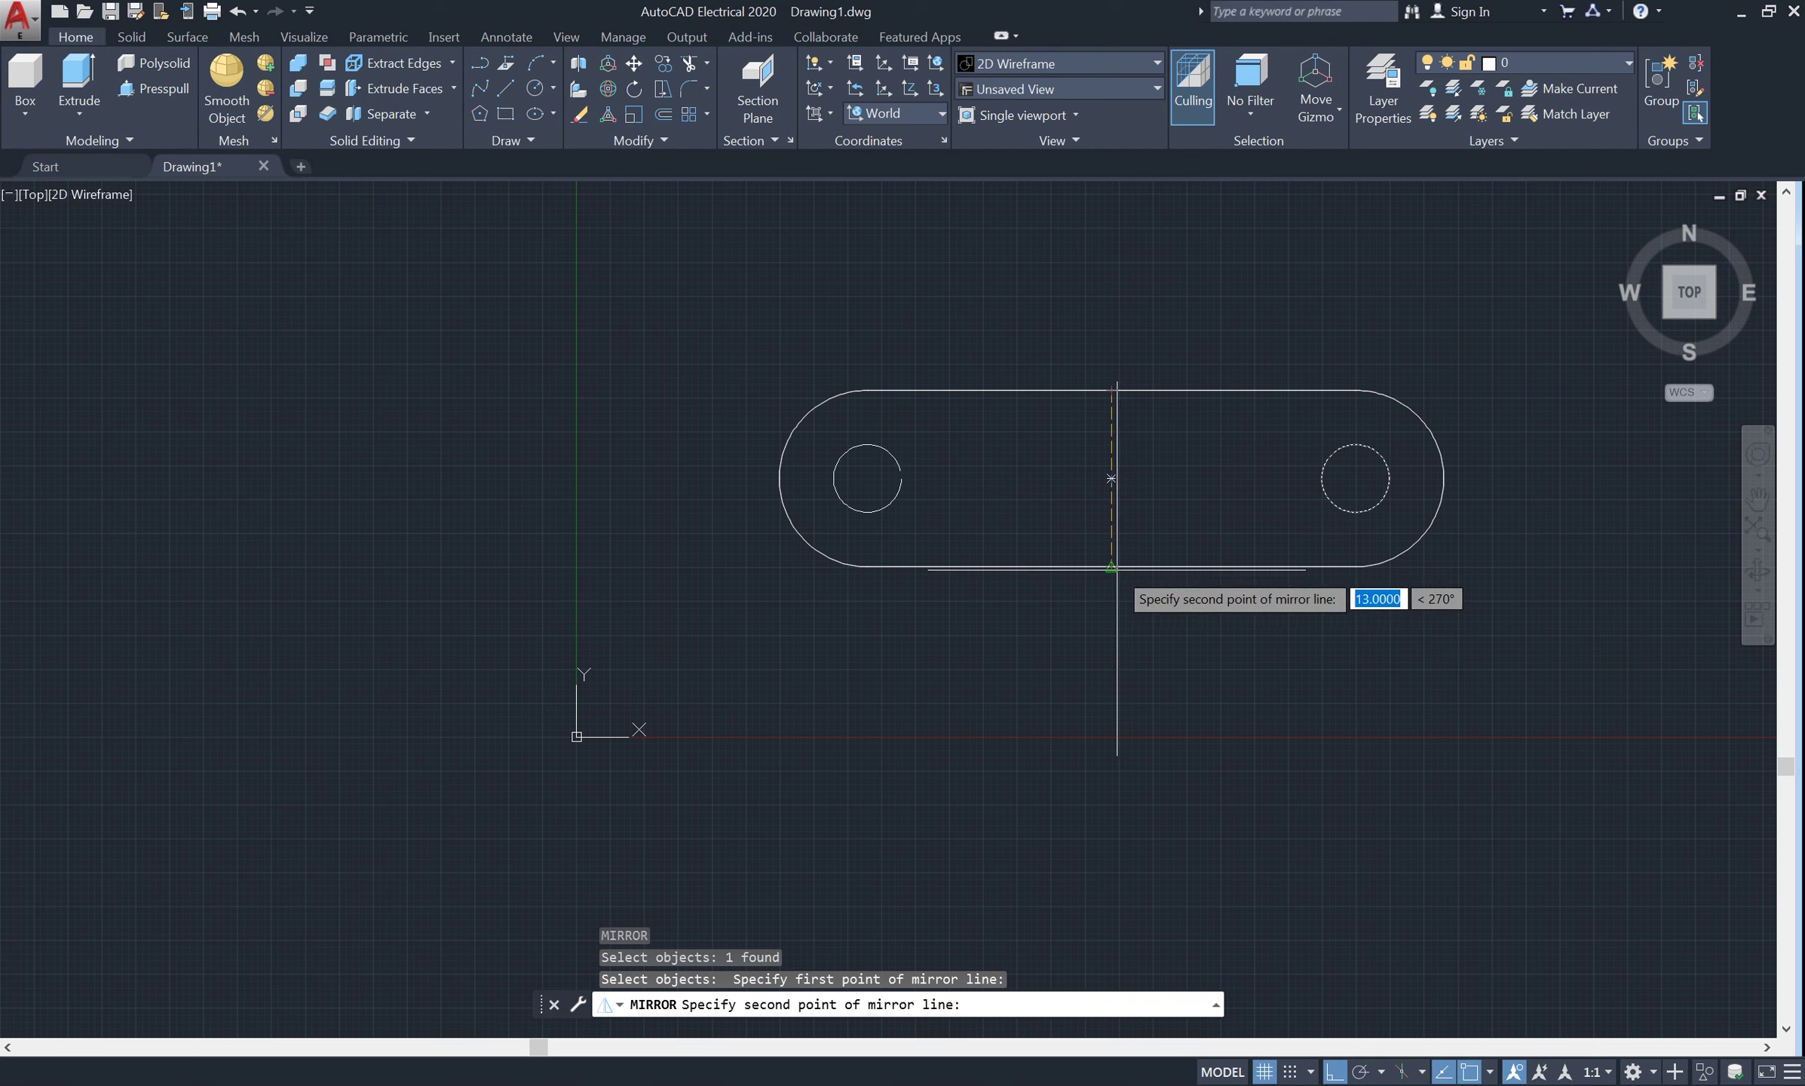
left_click(1111, 566)
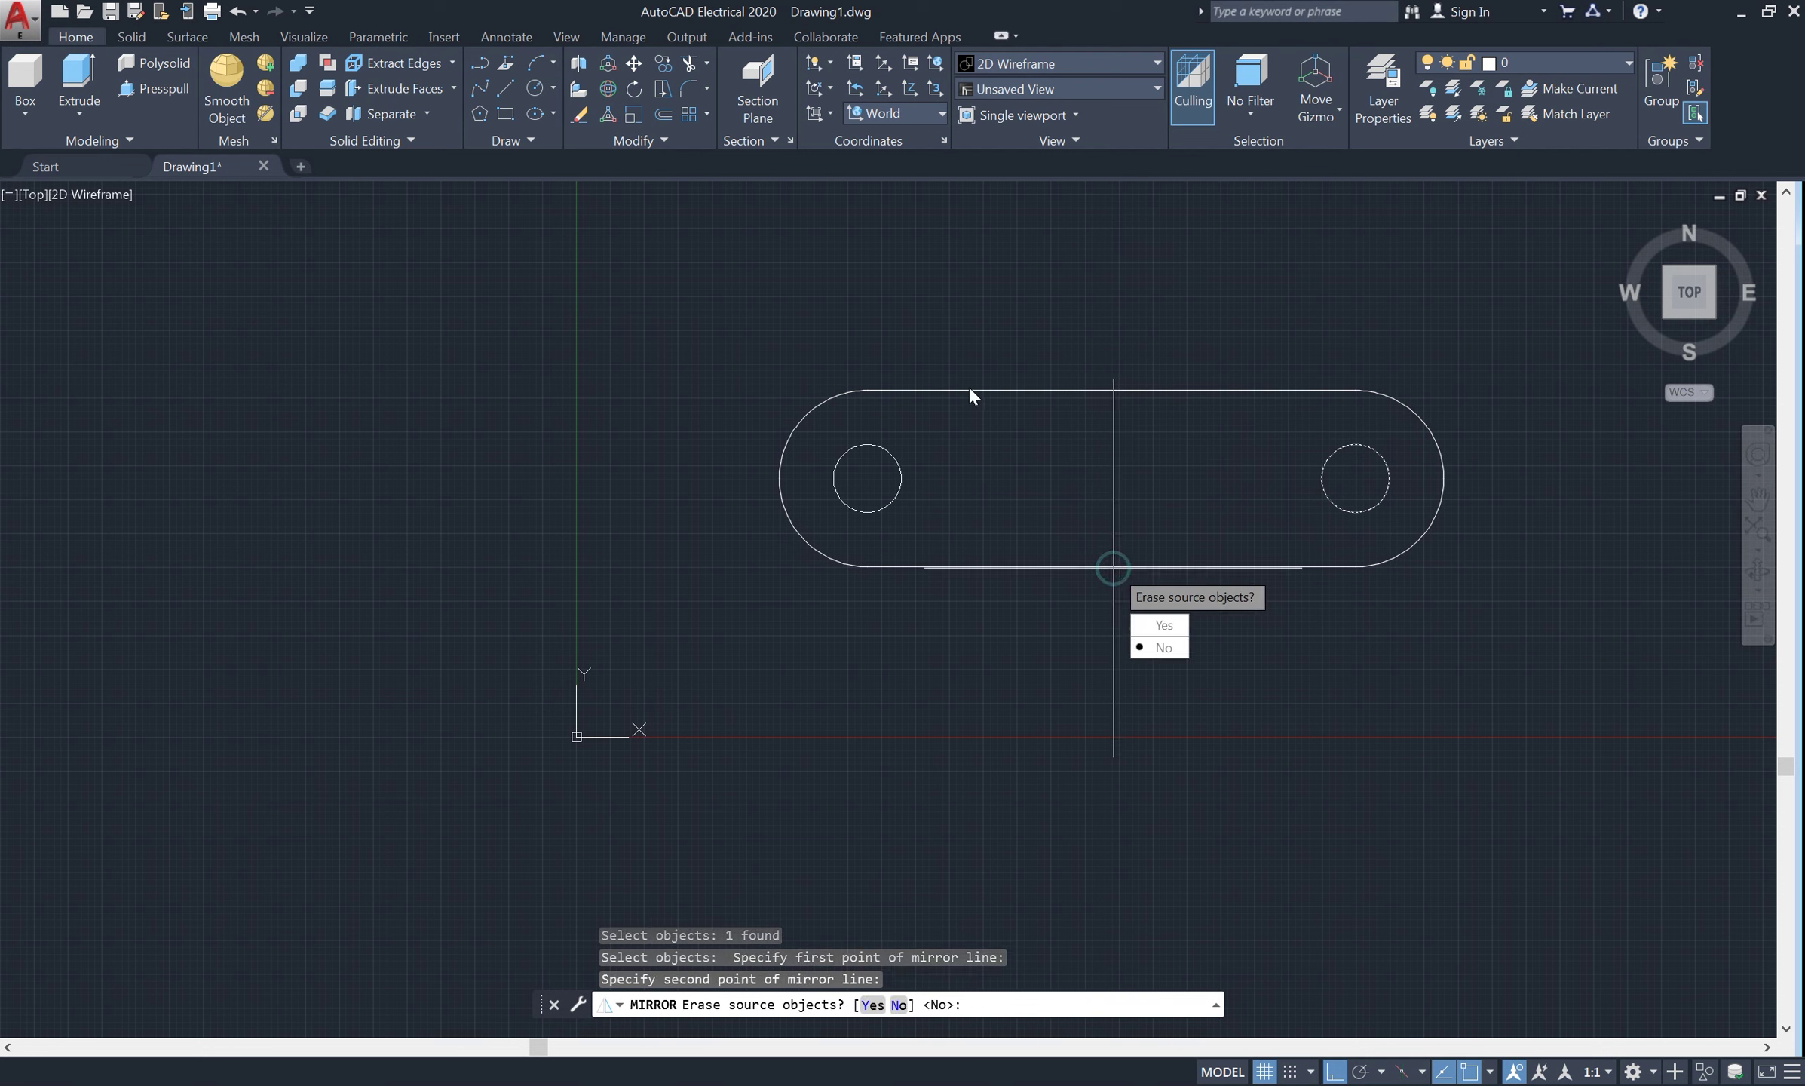
left_click(1163, 647)
scroll(849, 475, "down", 3)
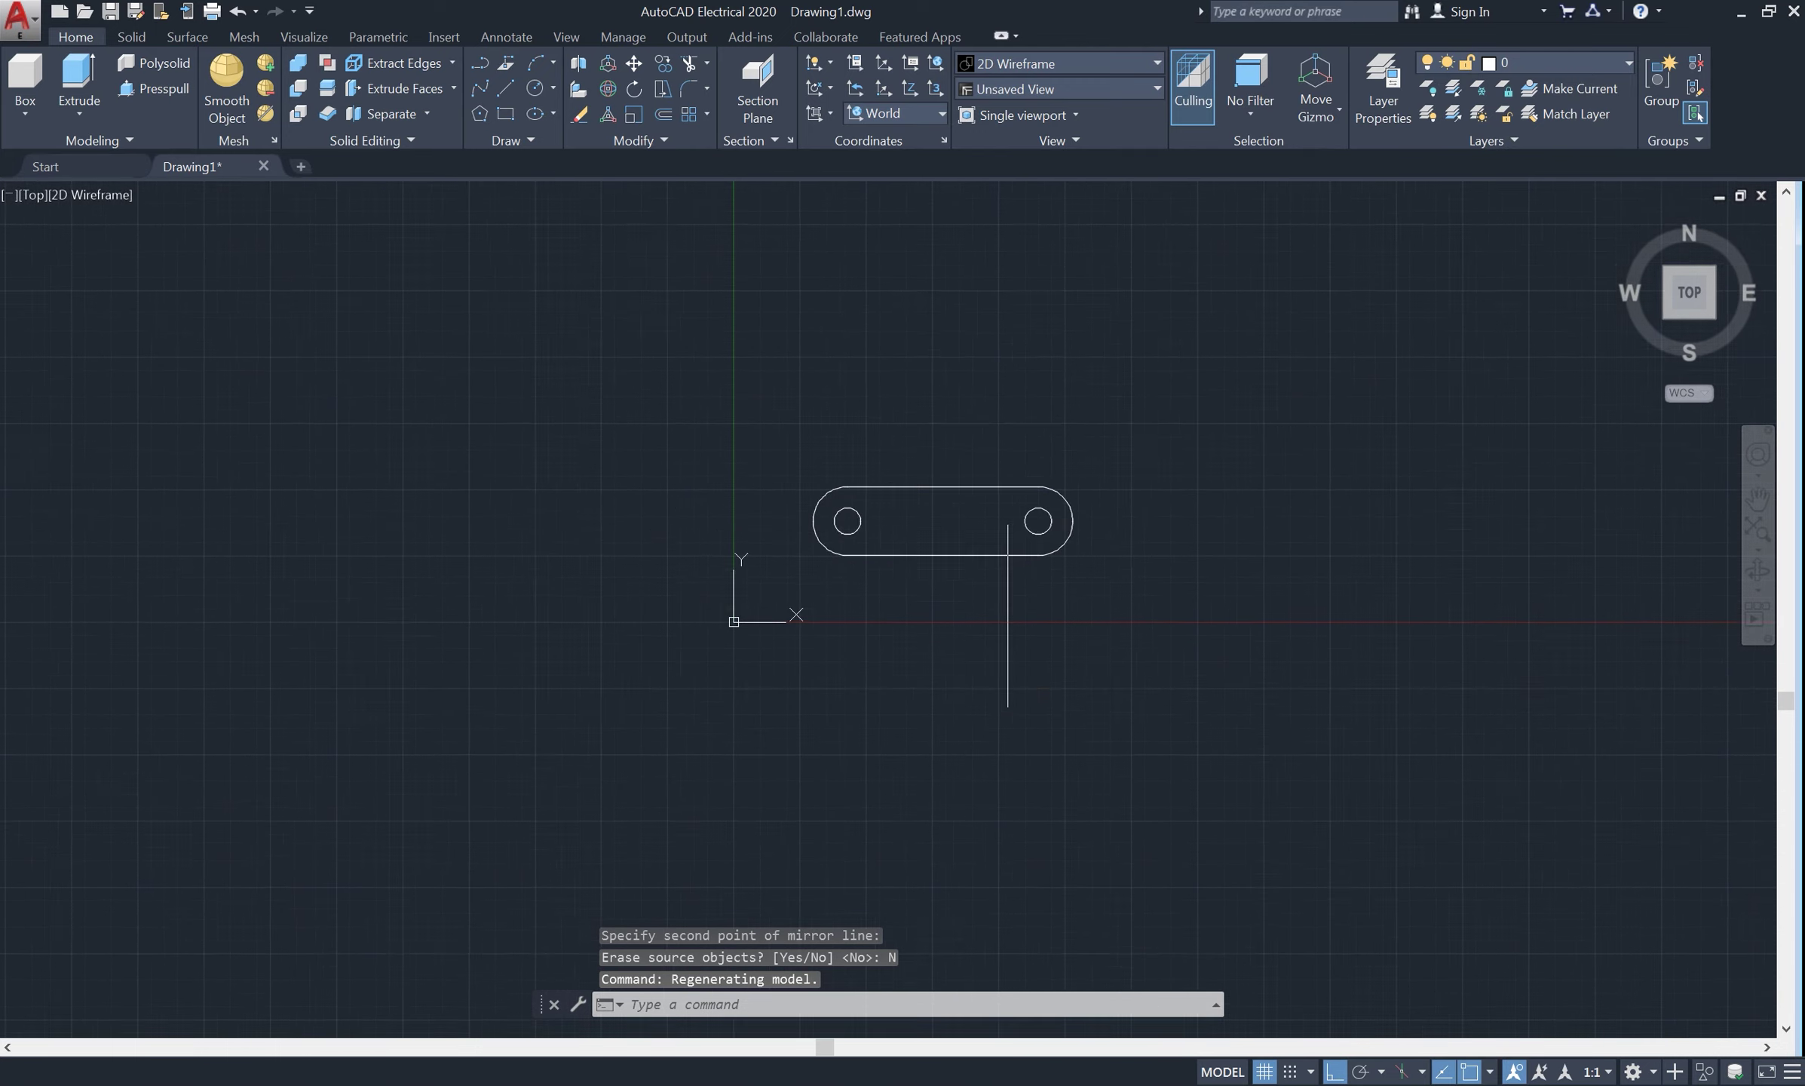
scroll(1029, 513, "up", 2)
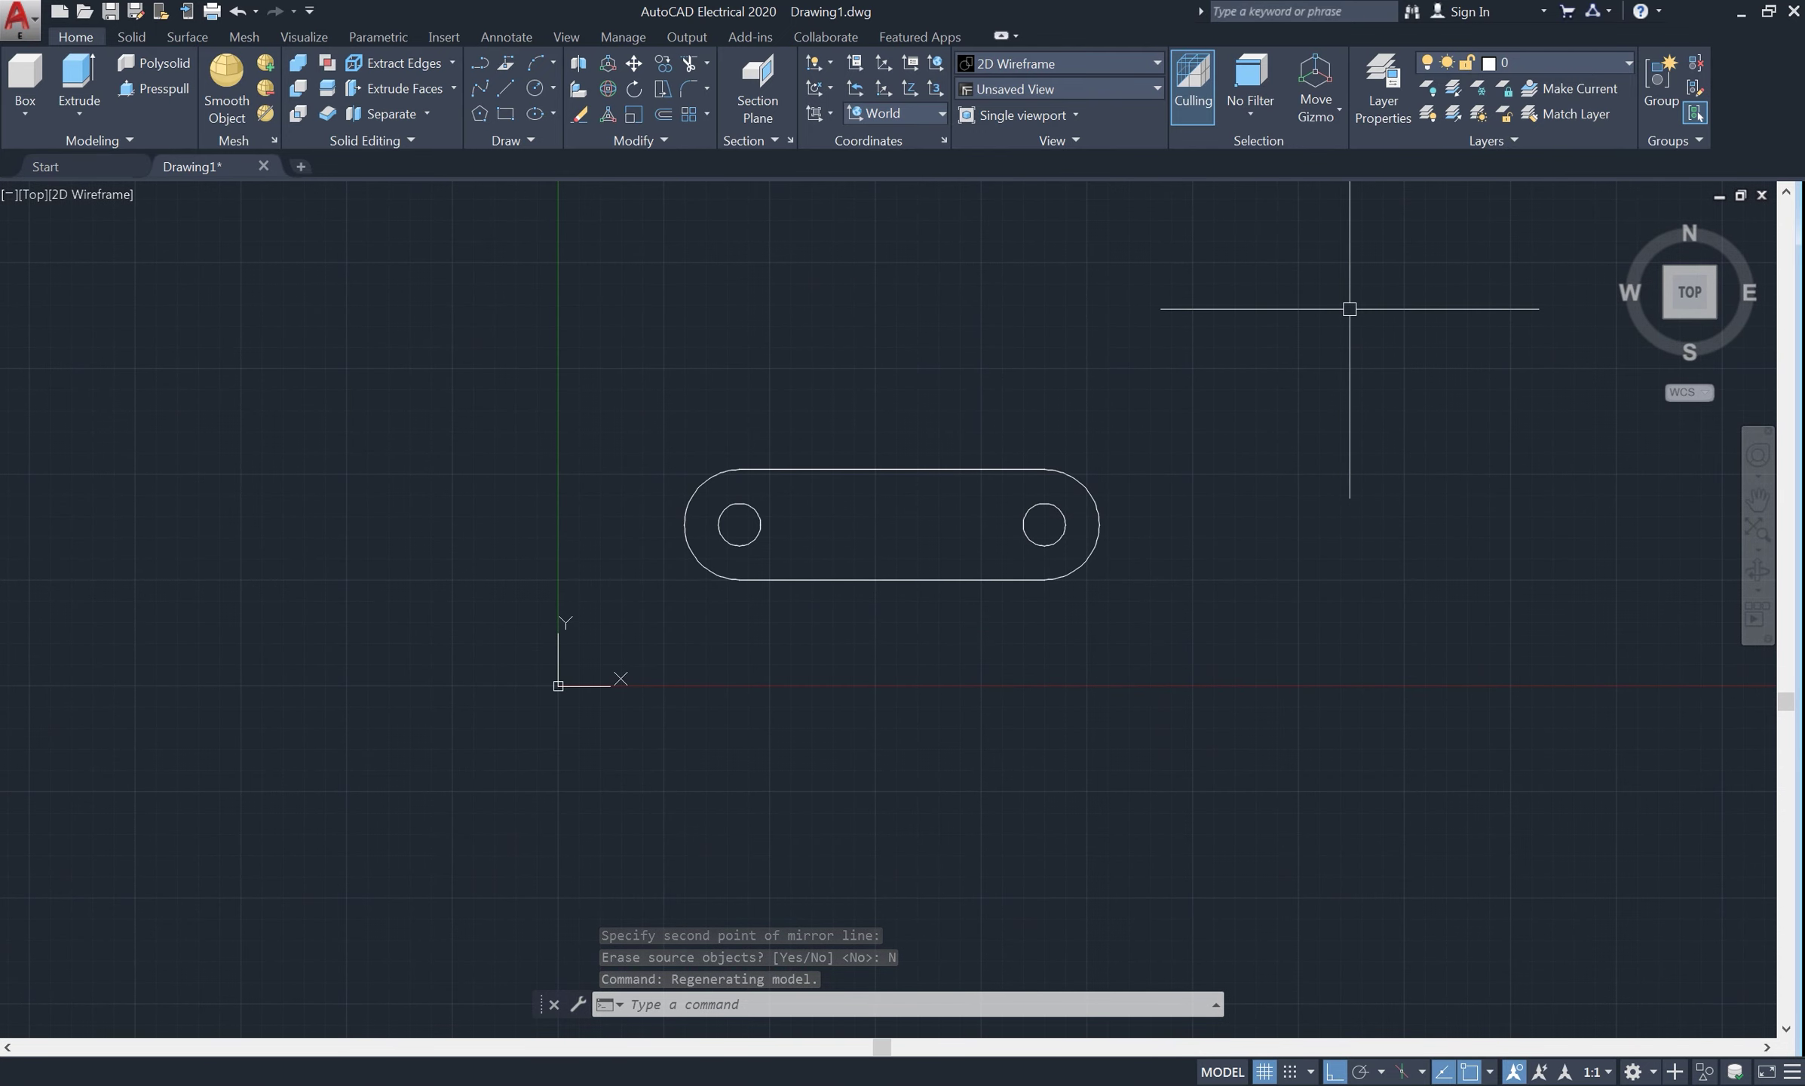
mouse_move(1643, 341)
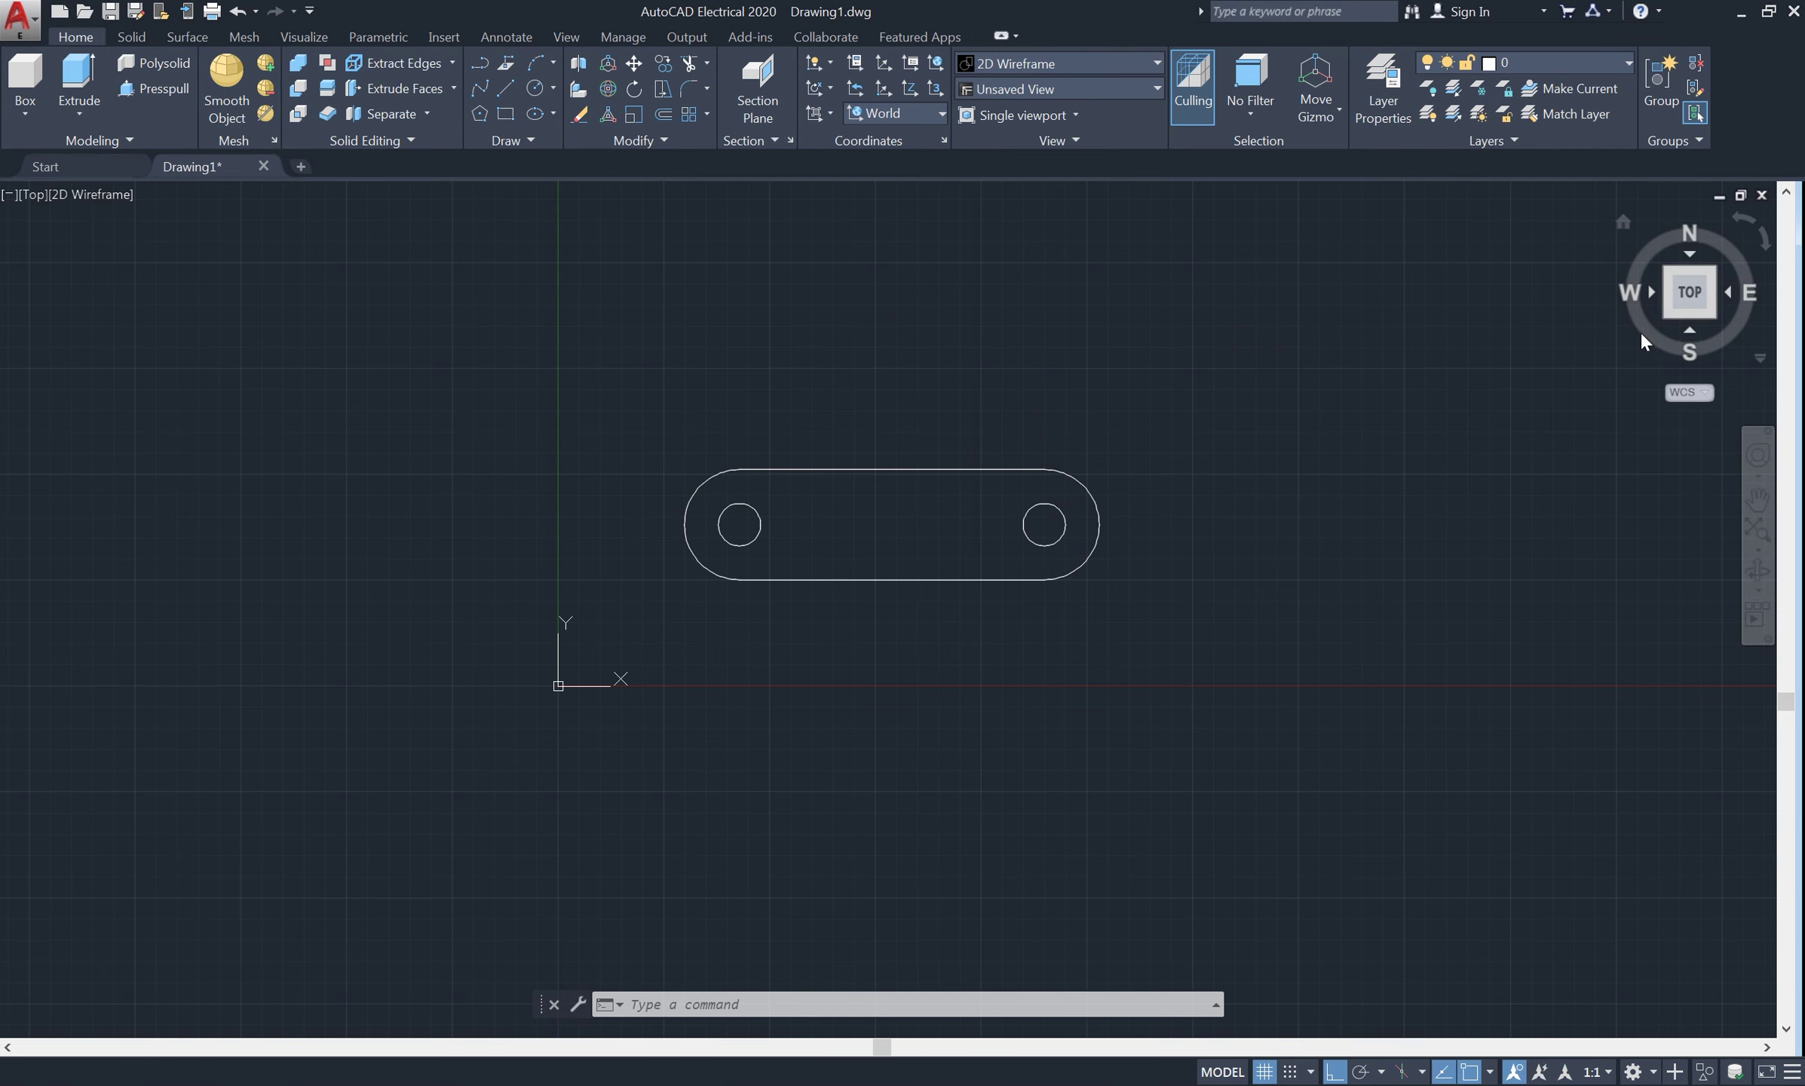
Switch to a southwest isometric view and set the UCS to Front
left_click(1668, 318)
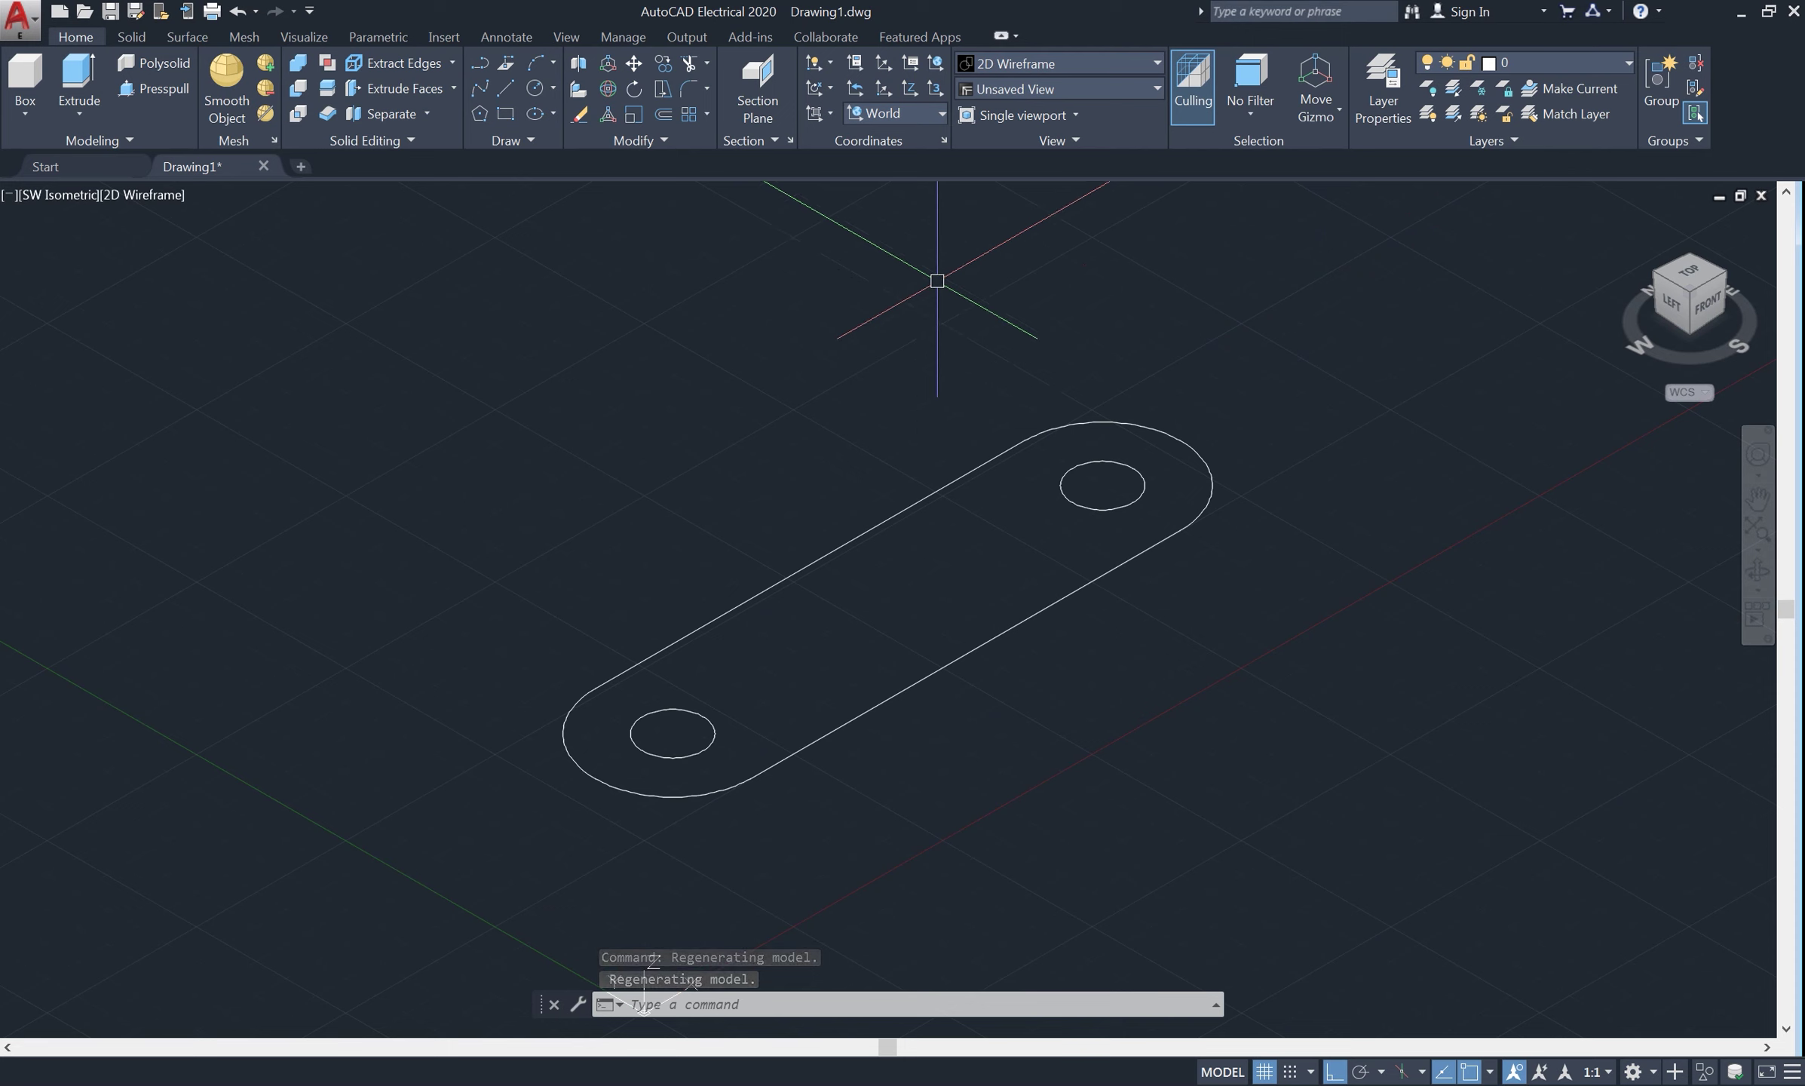
left_click(925, 112)
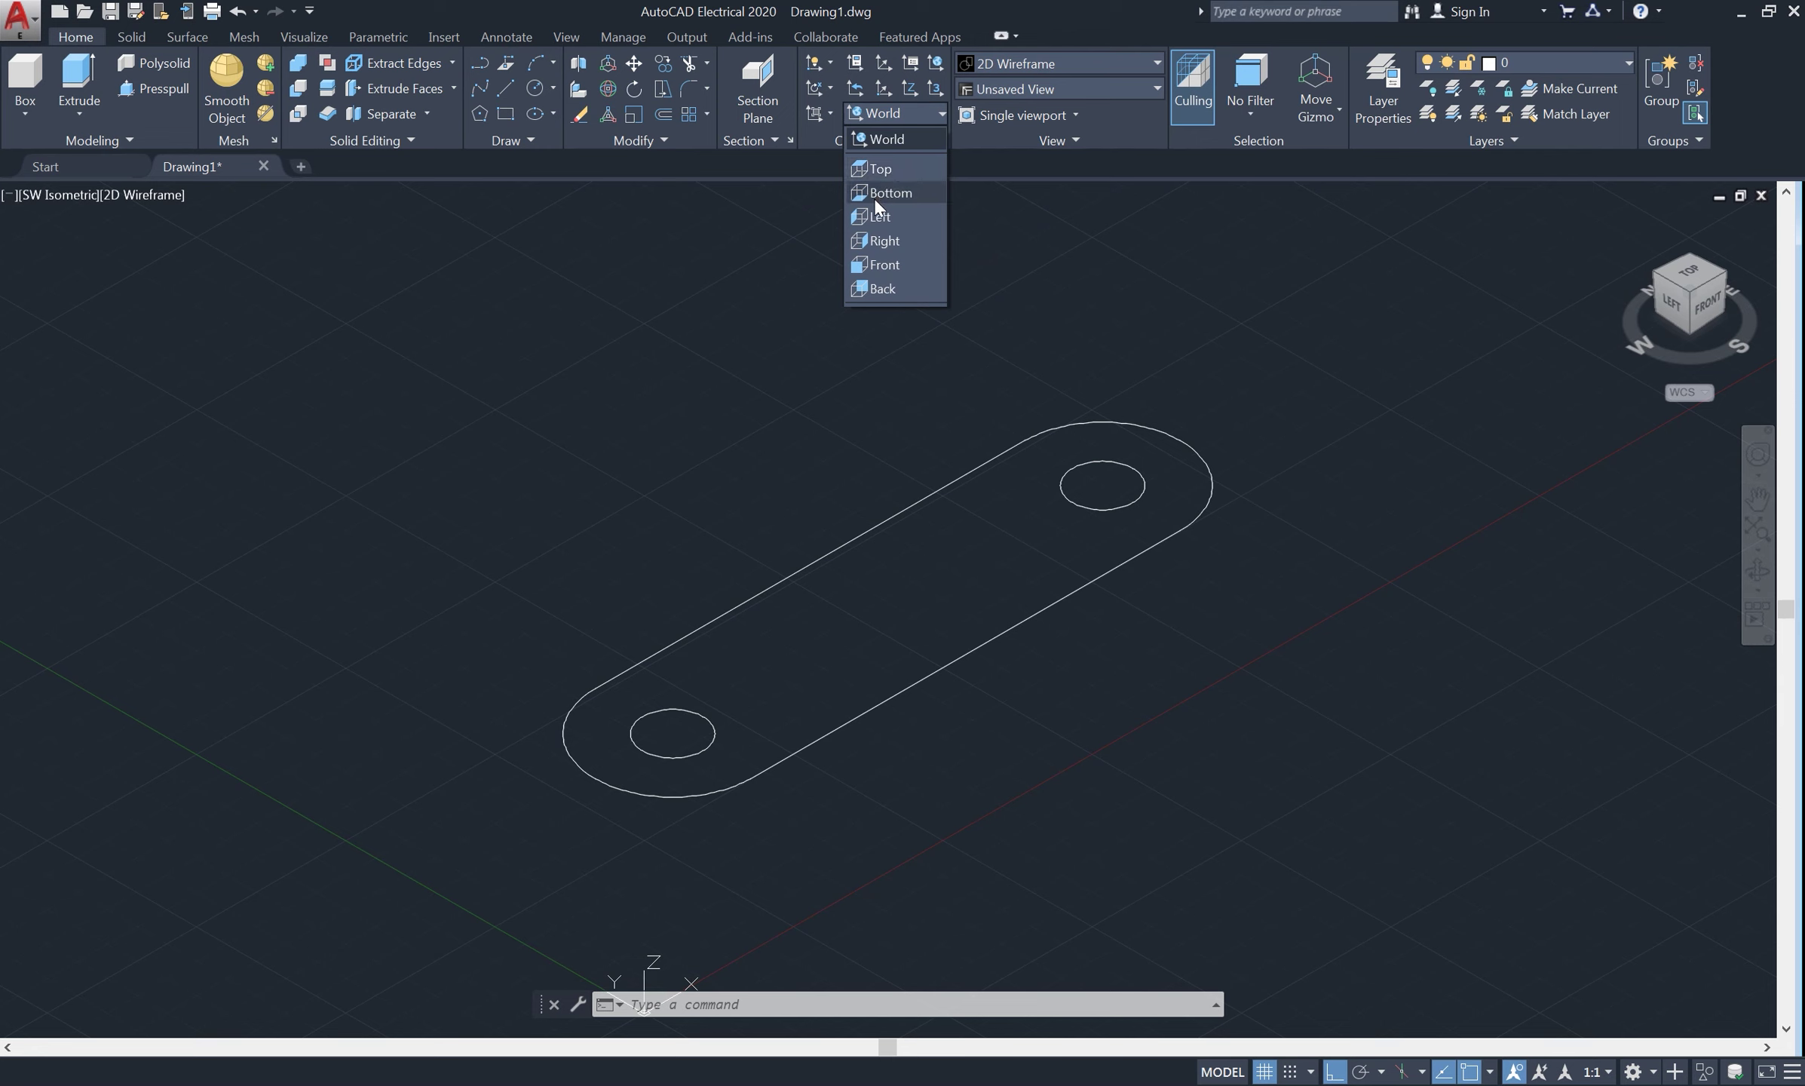
left_click(904, 266)
type("C")
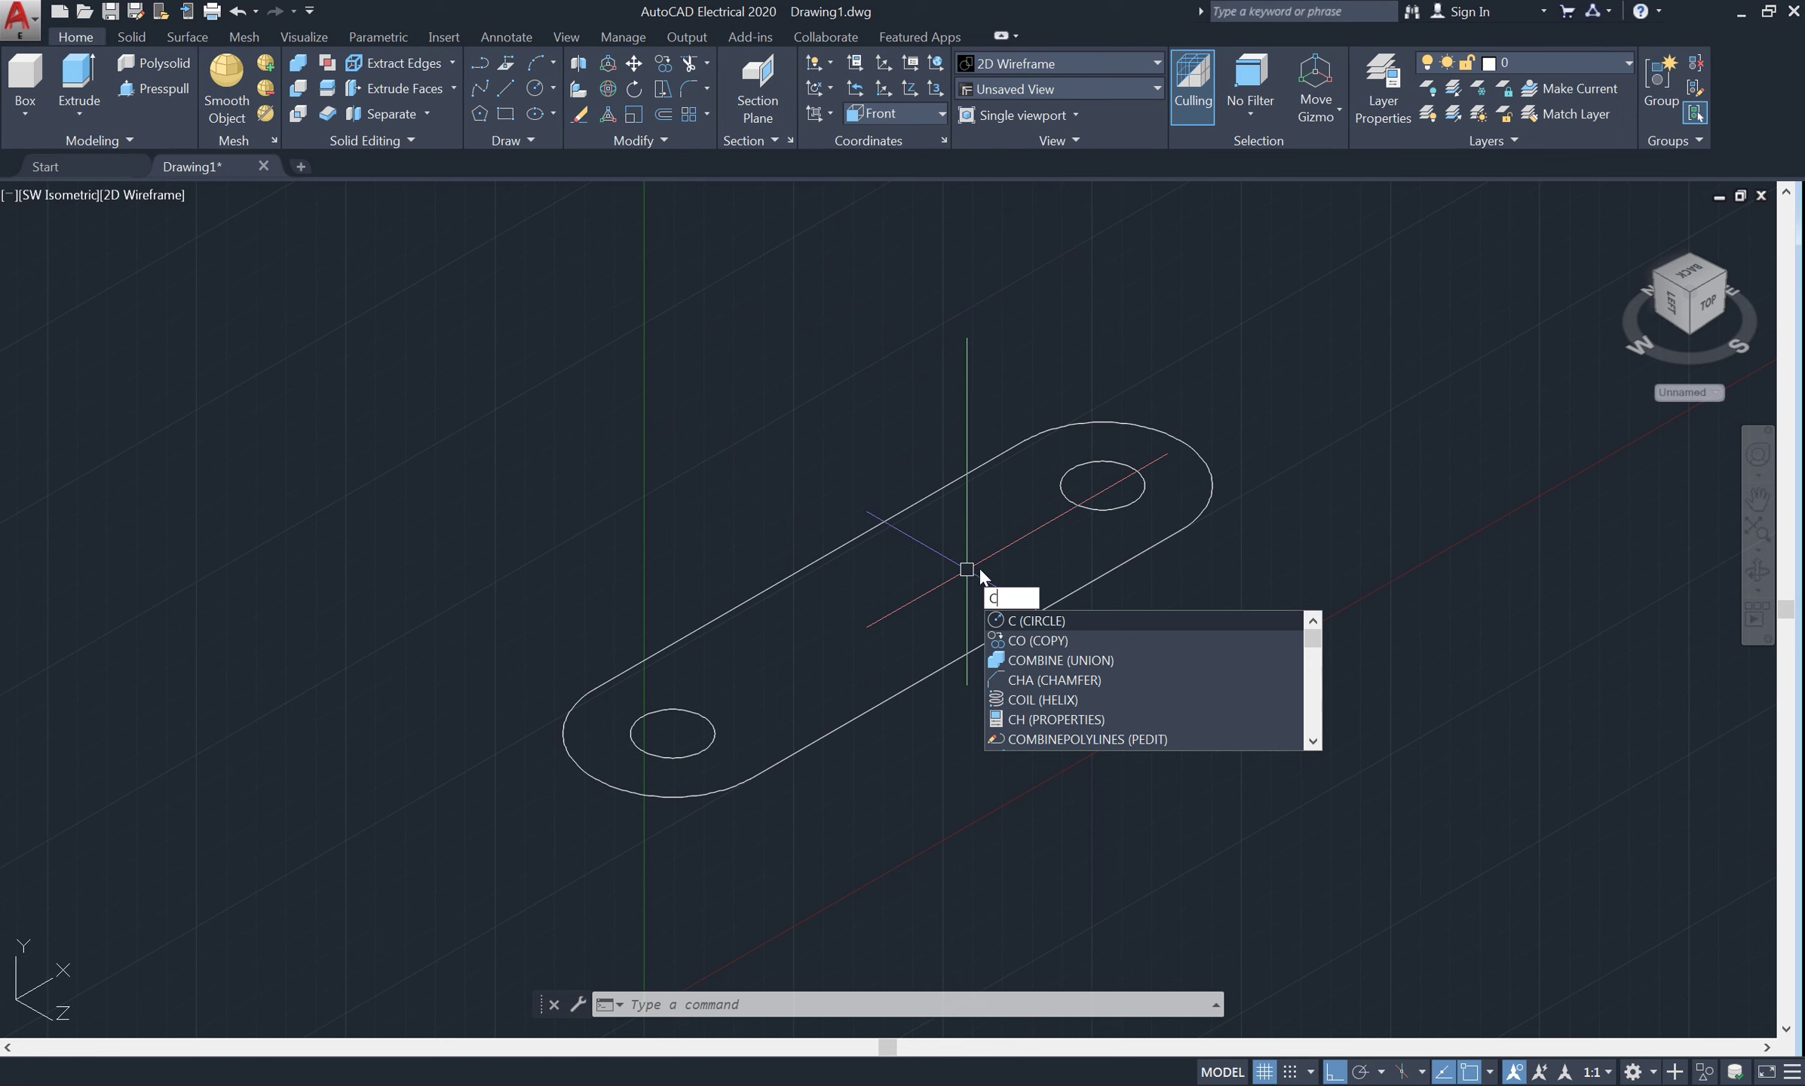
Draw a diameter 26 circle centred at the midpoint of the plate's edge
left_click(1032, 620)
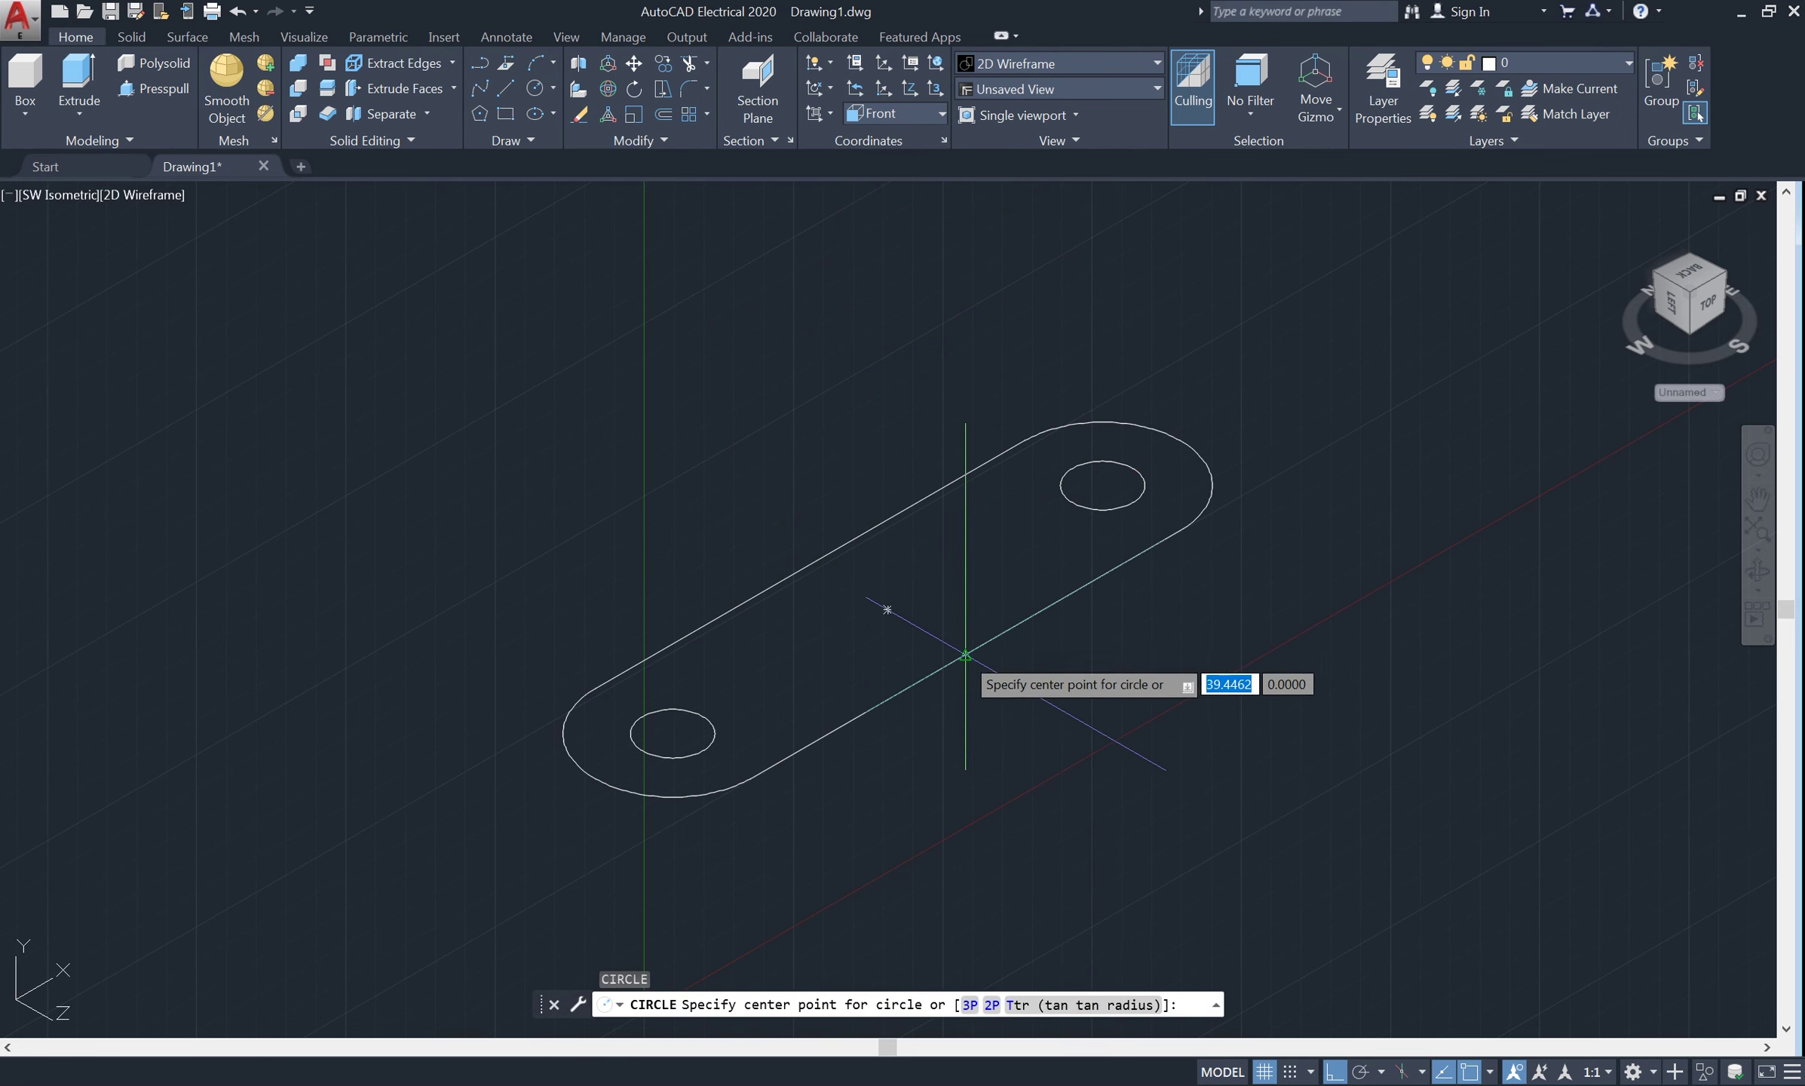
left_click(965, 655)
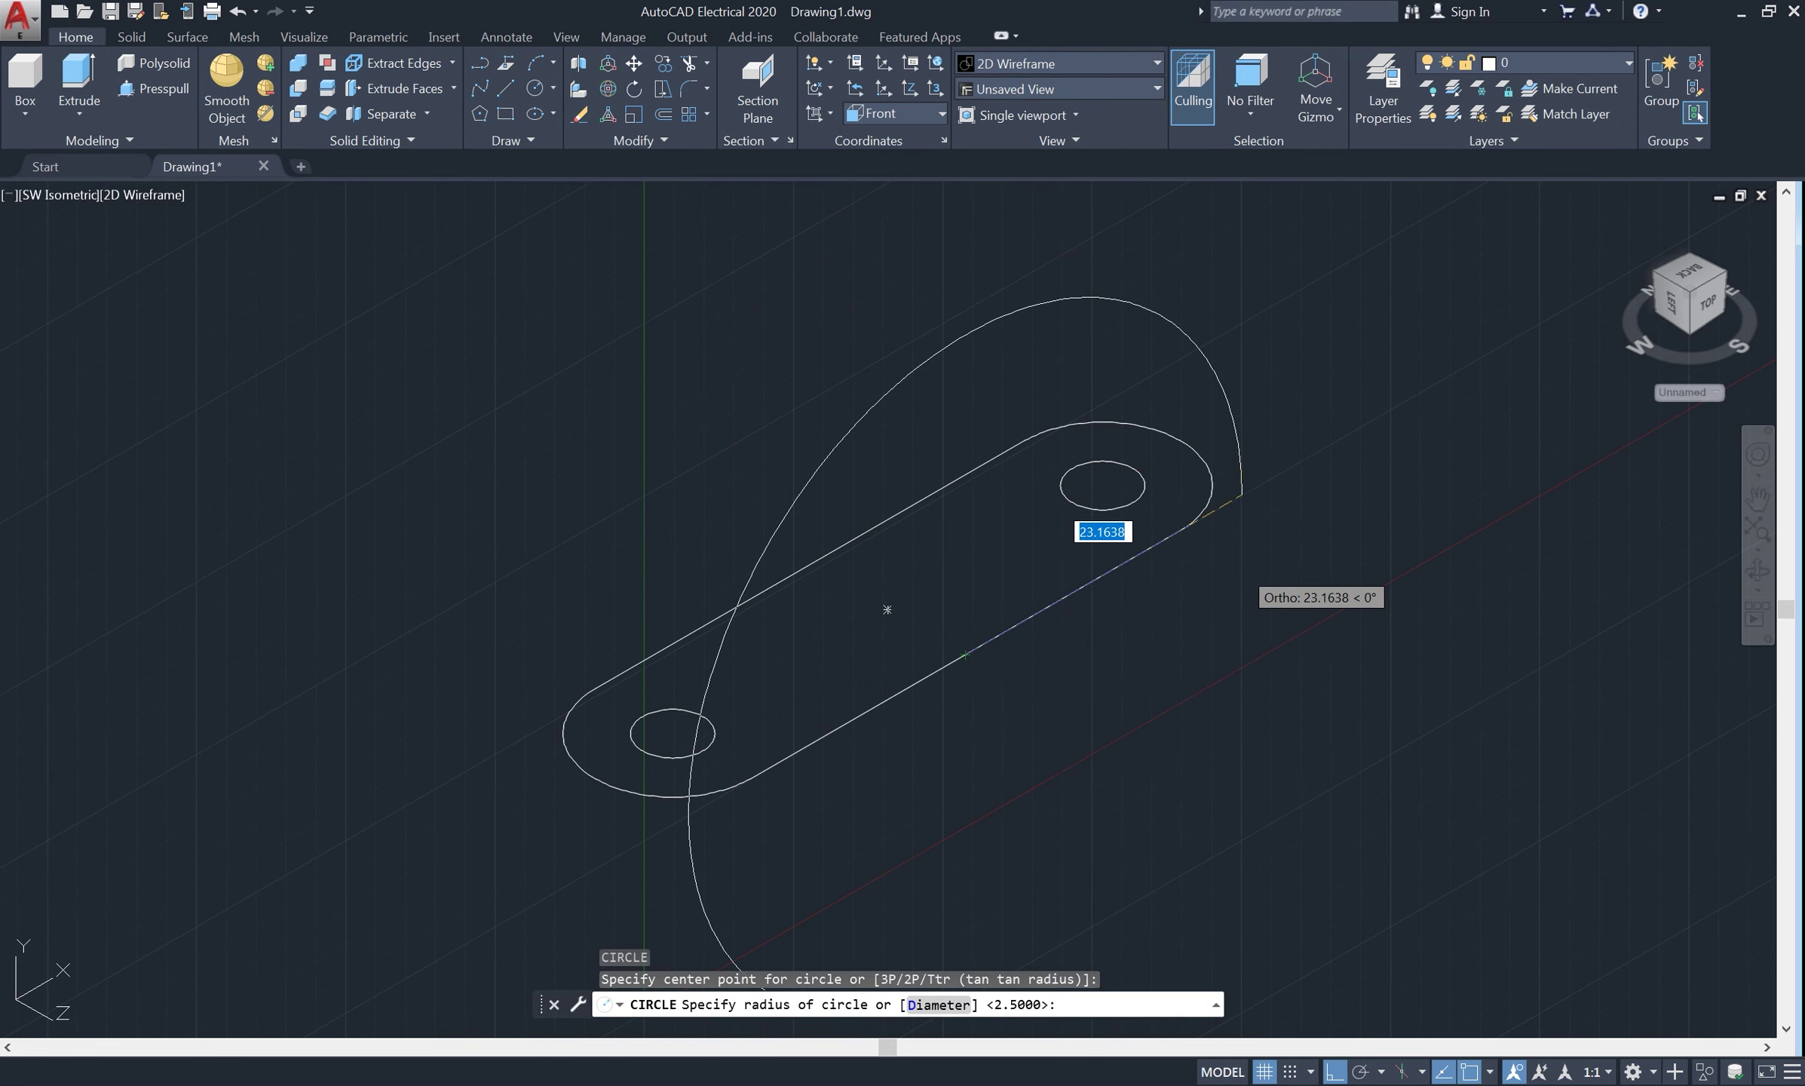
type("d")
key("Return")
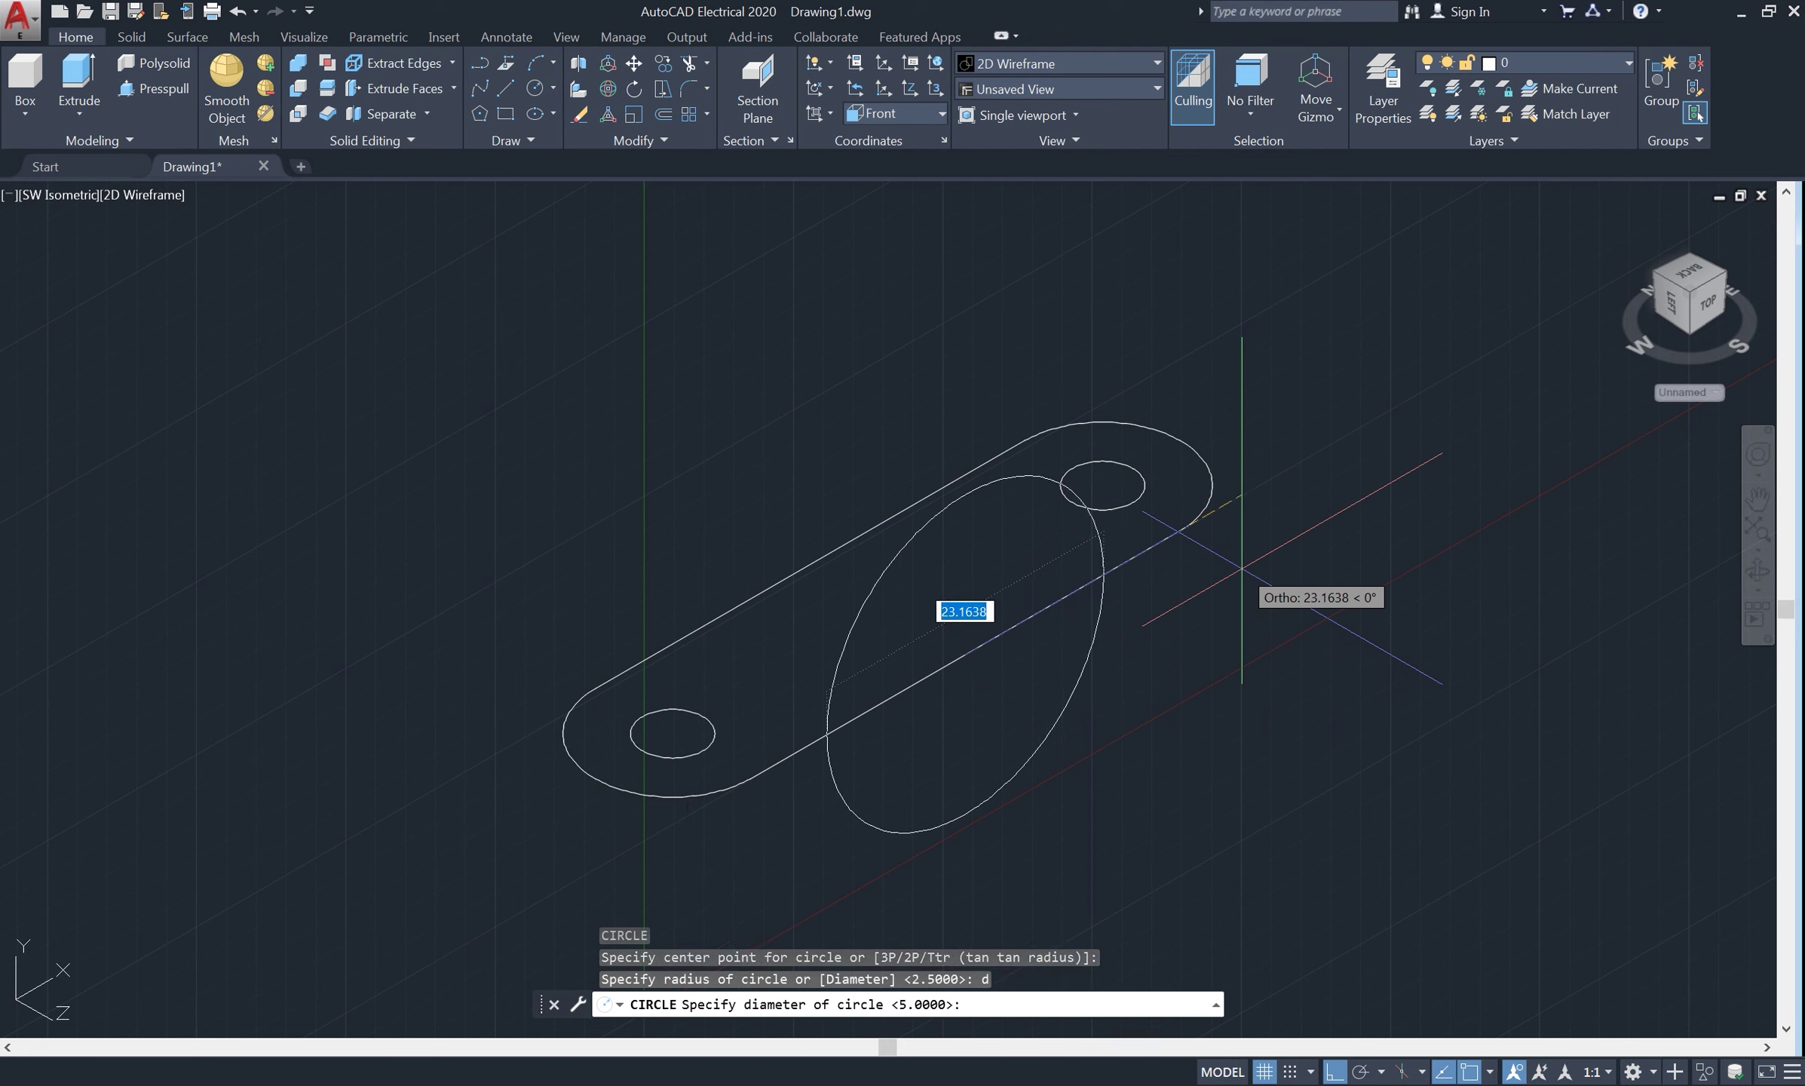
type("6")
key("Return")
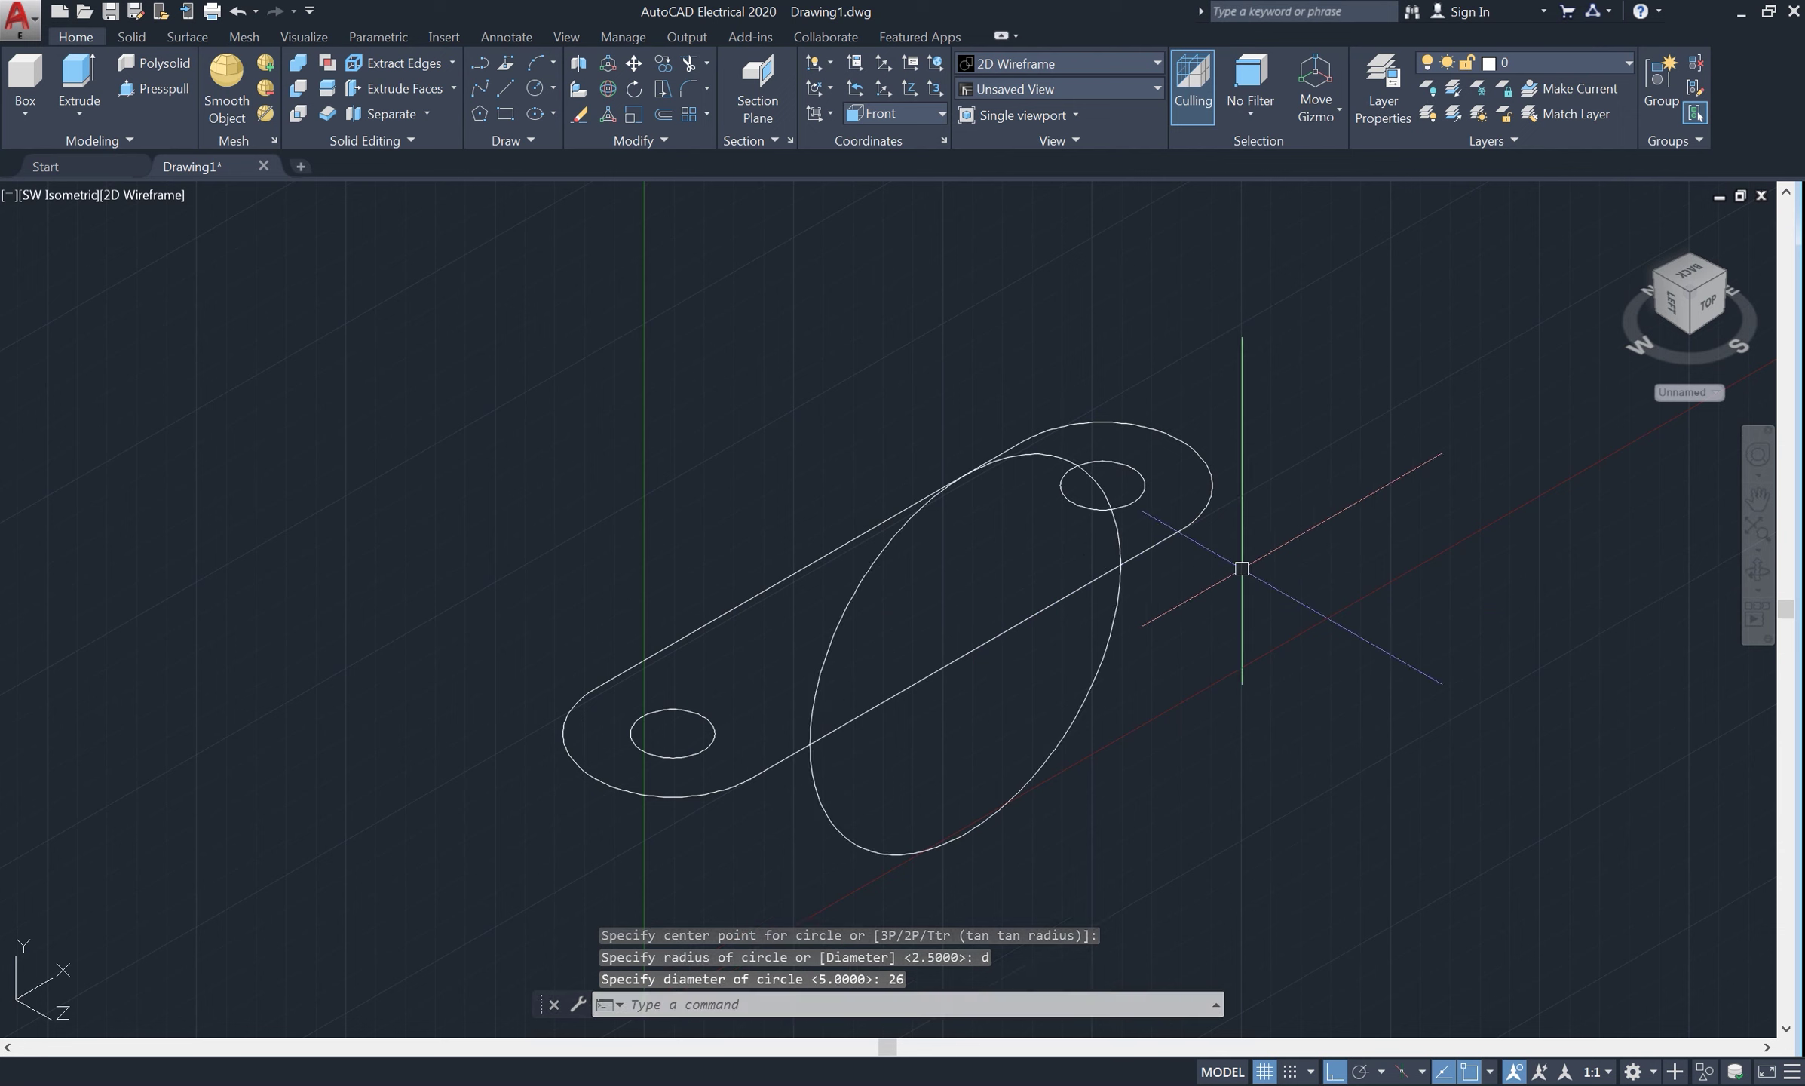
Orbit the model to inspect the upright circle, then exit orbit
left_click(1758, 571)
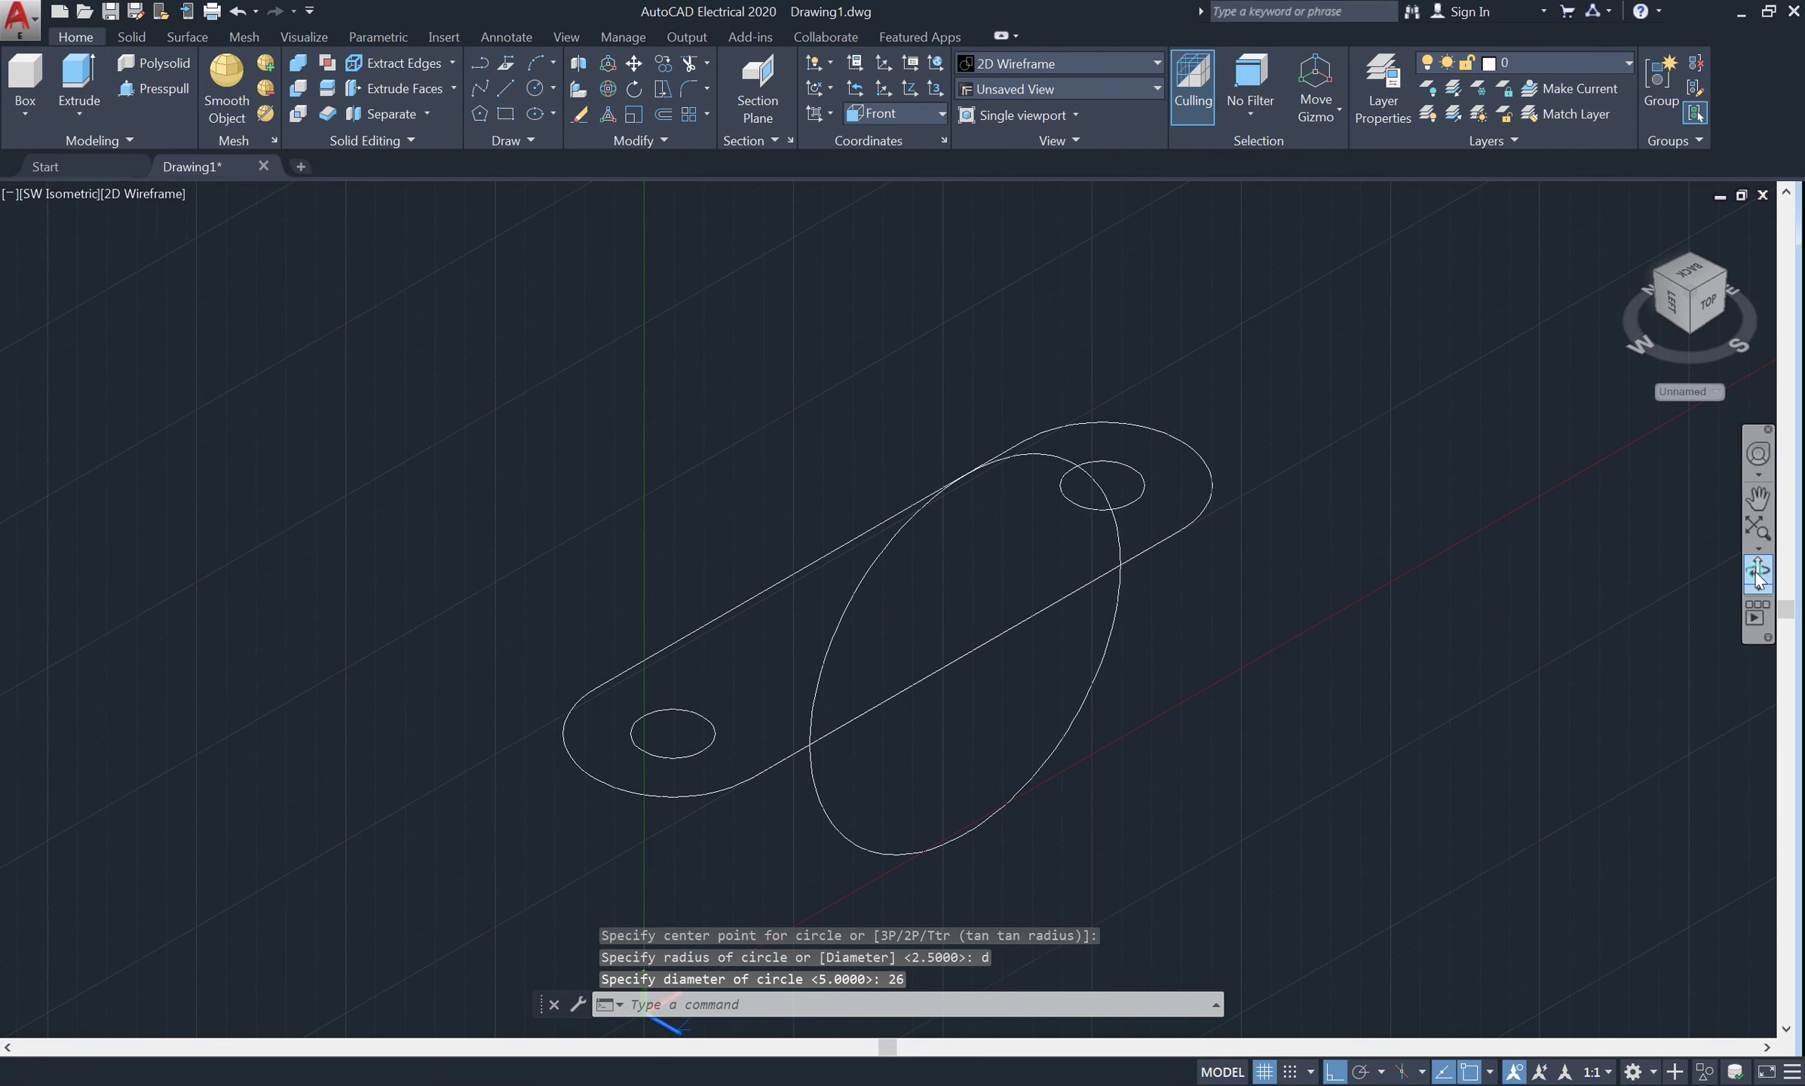
mouse_move(1244, 619)
left_mouse_down()
mouse_move(1218, 637)
mouse_move(1479, 612)
mouse_move(999, 618)
mouse_move(1192, 617)
mouse_move(1159, 641)
mouse_move(1124, 623)
left_mouse_up()
right_click(1215, 348)
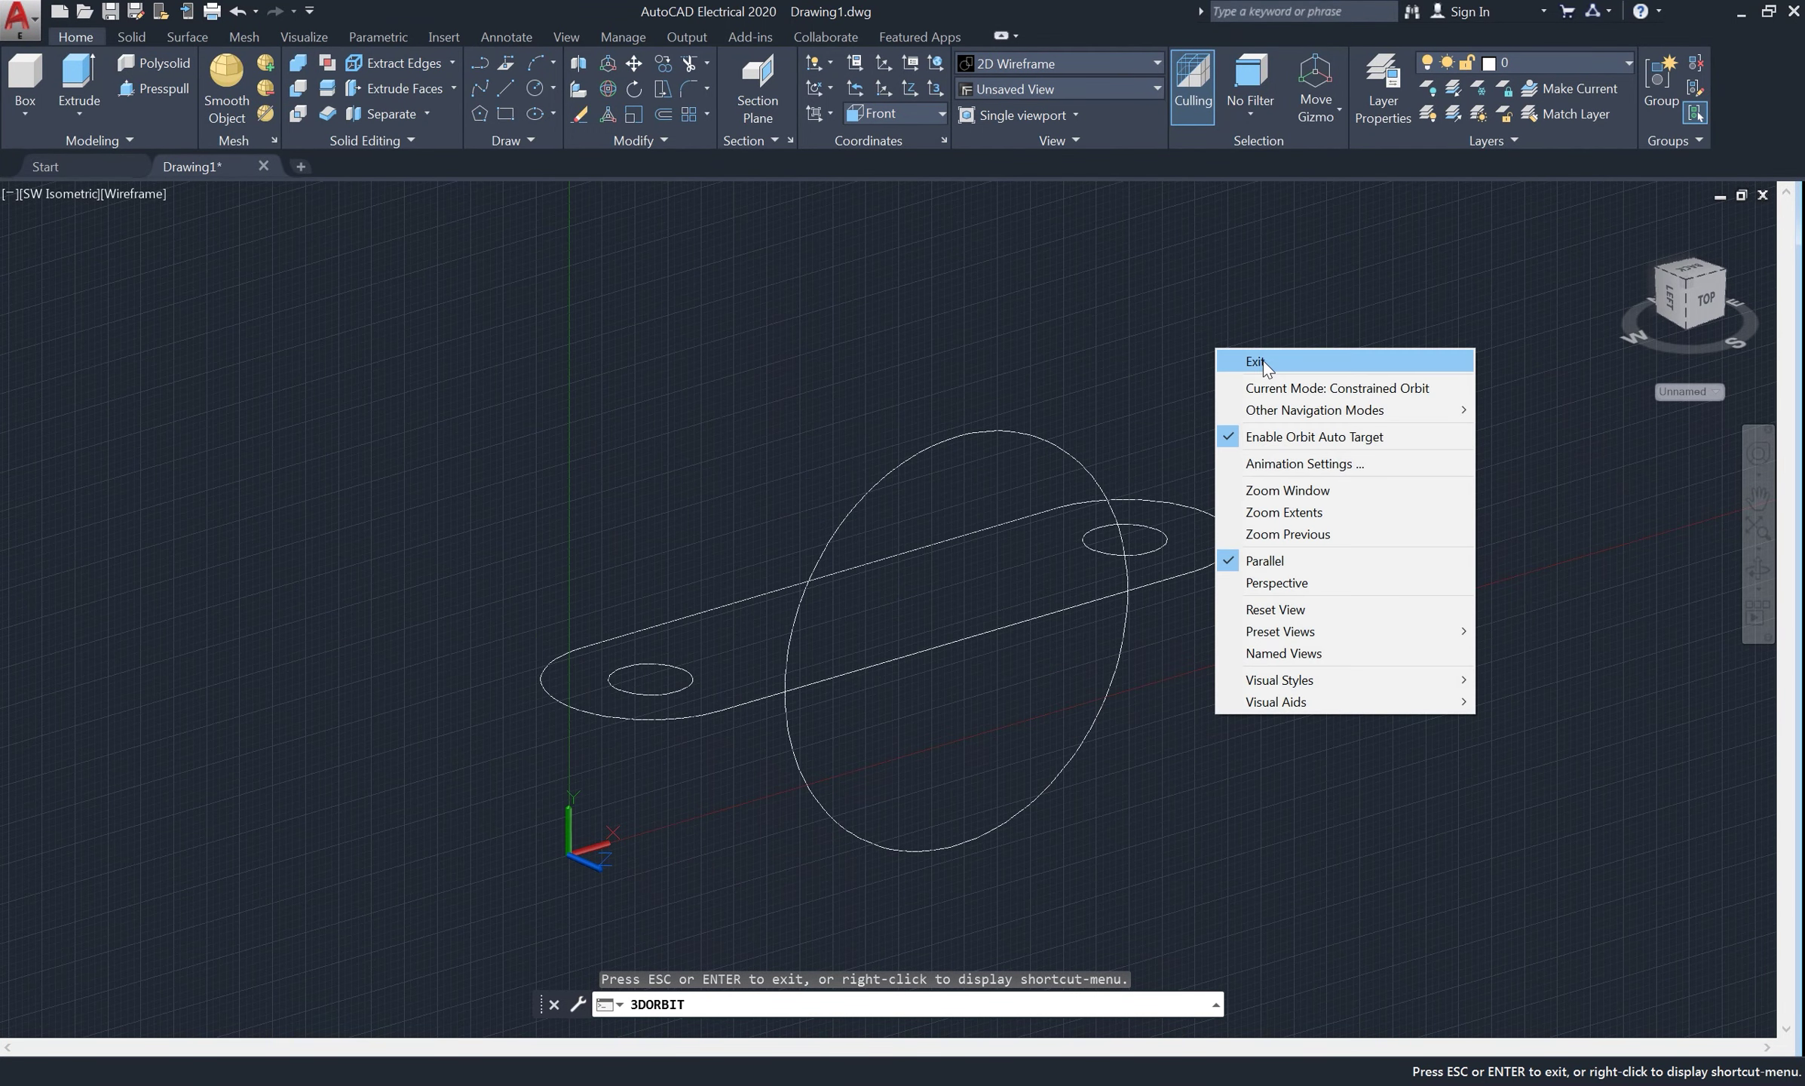
left_click(1263, 360)
type("A")
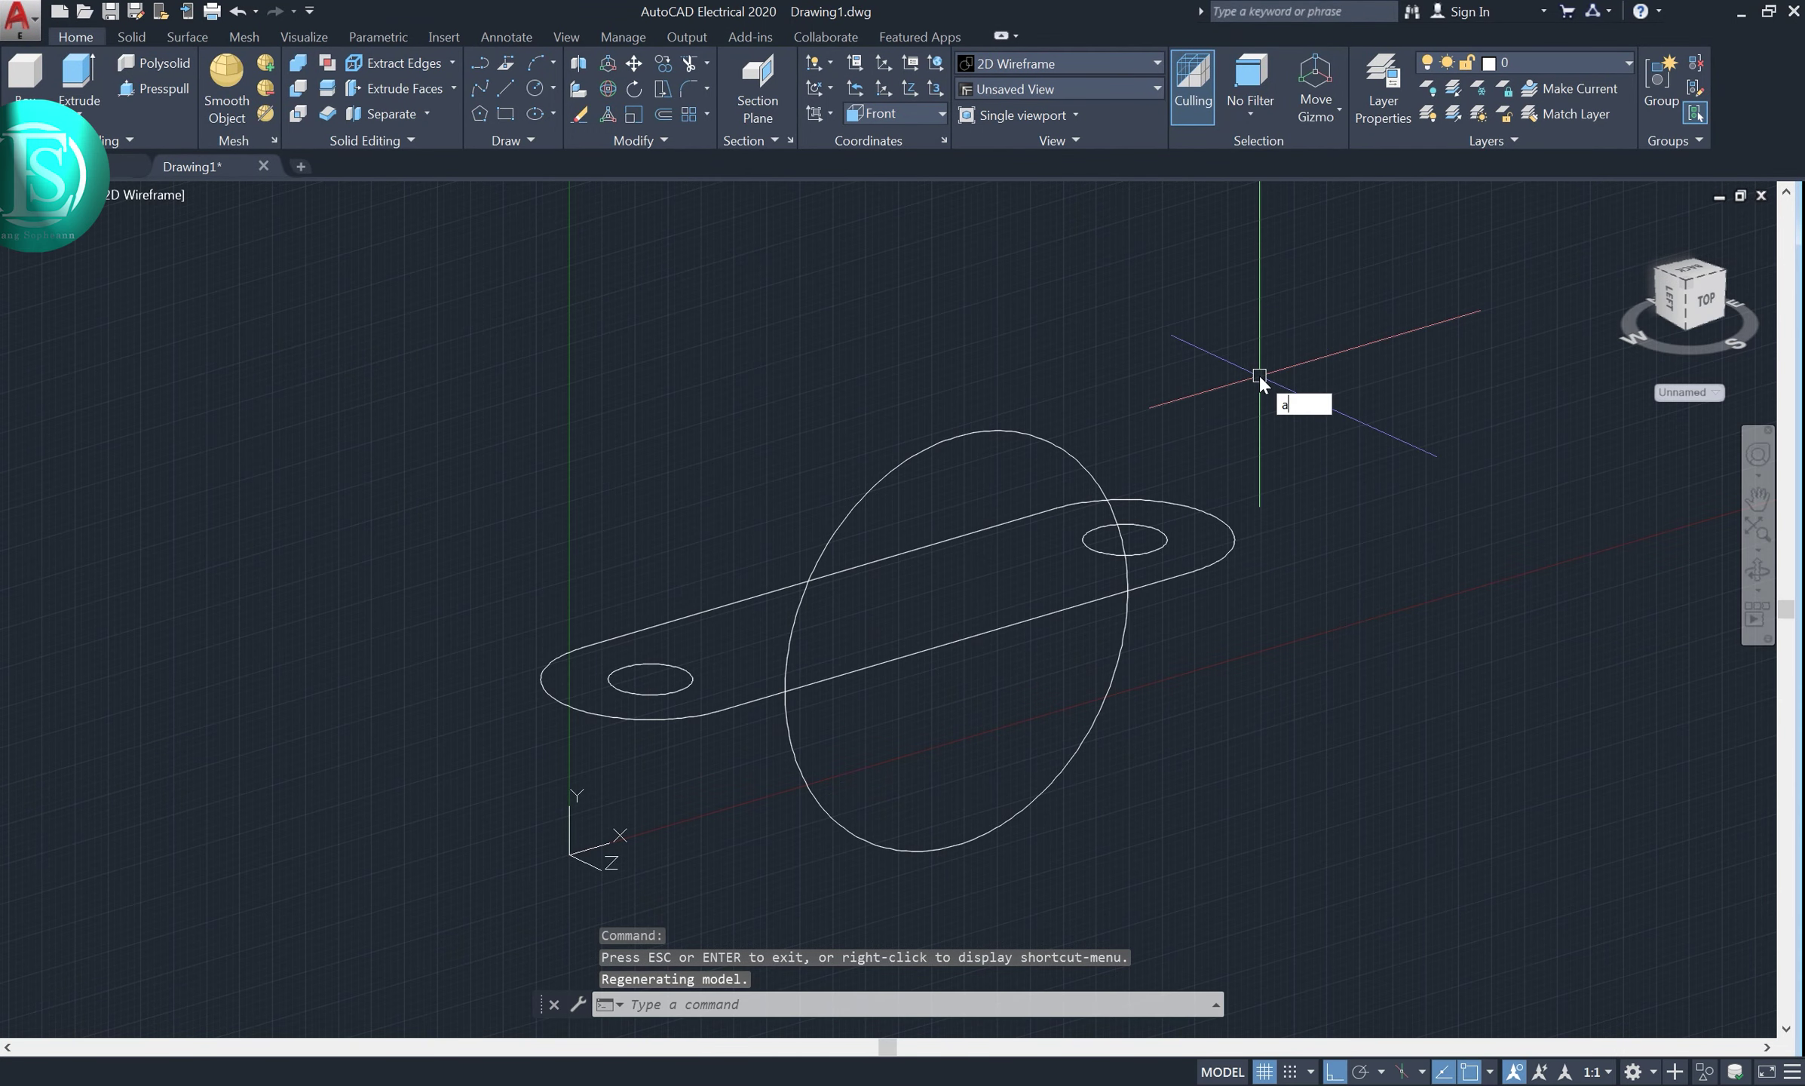
type("RC")
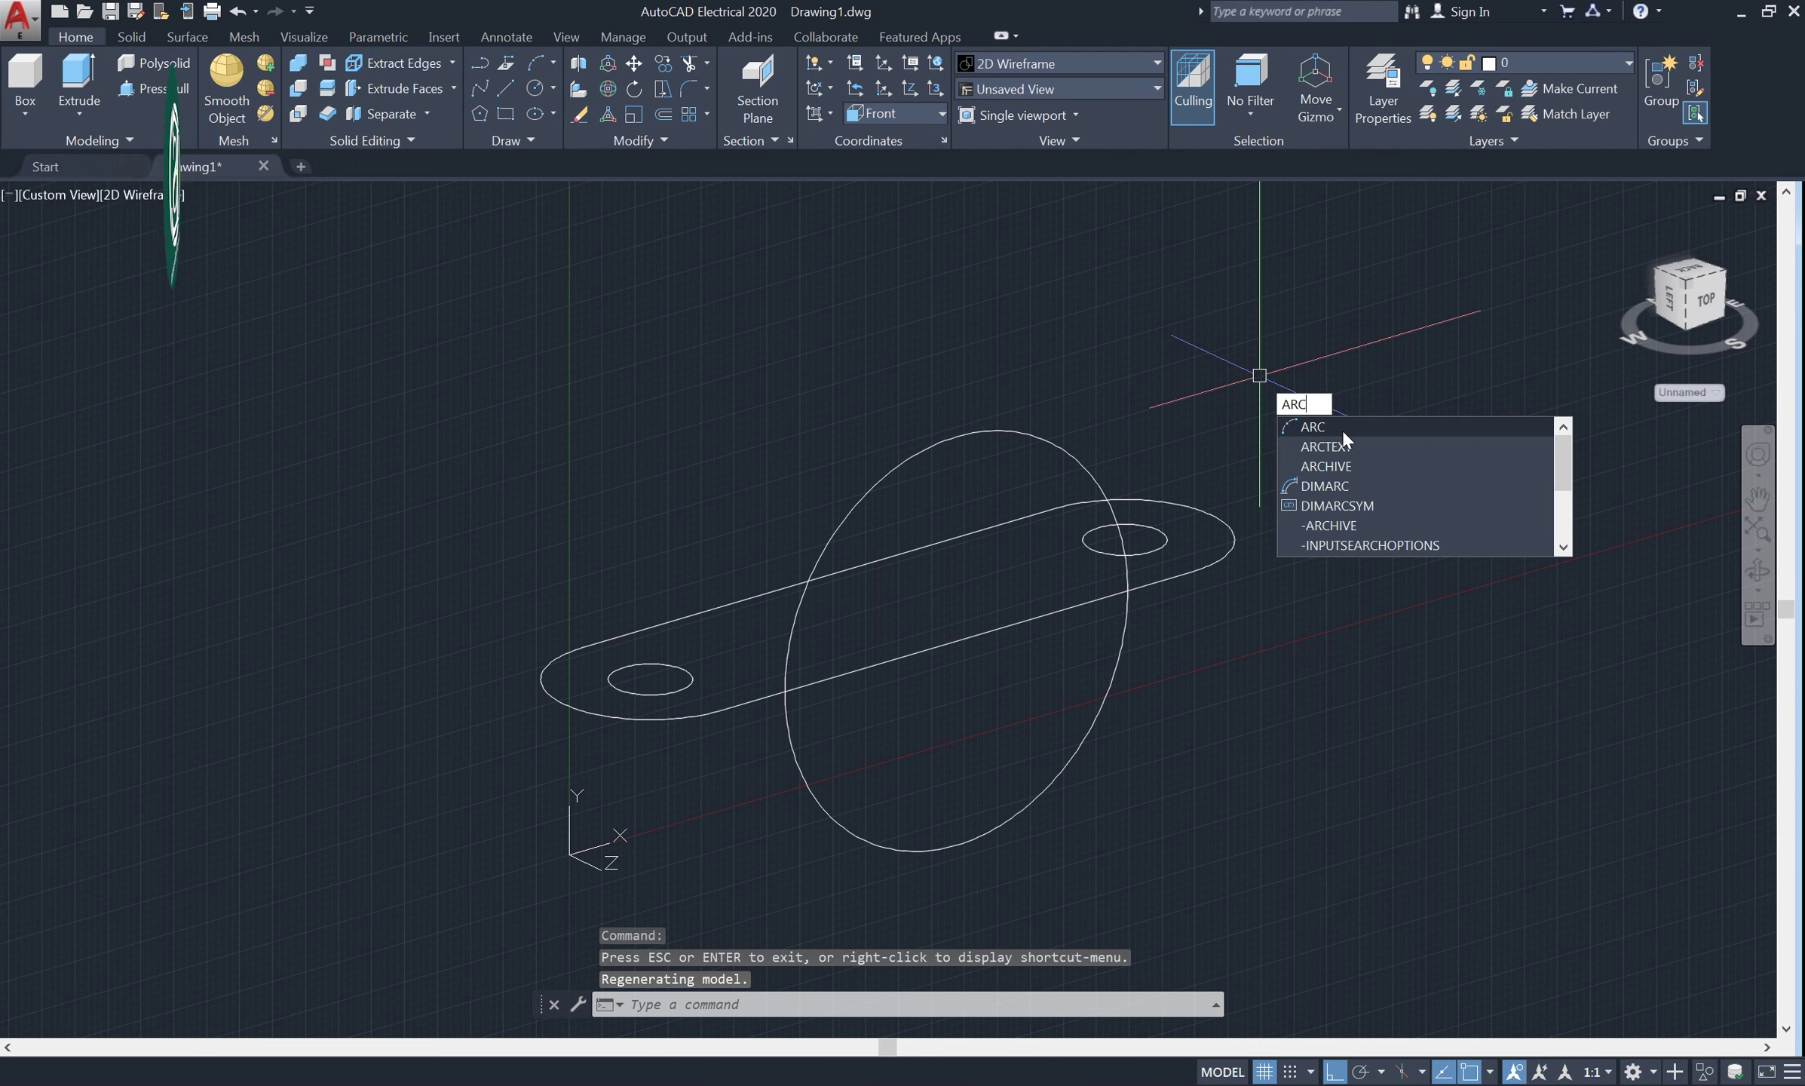
Trace a three-point arc over the circle's top half and erase the circle's lower part
left_click(1343, 429)
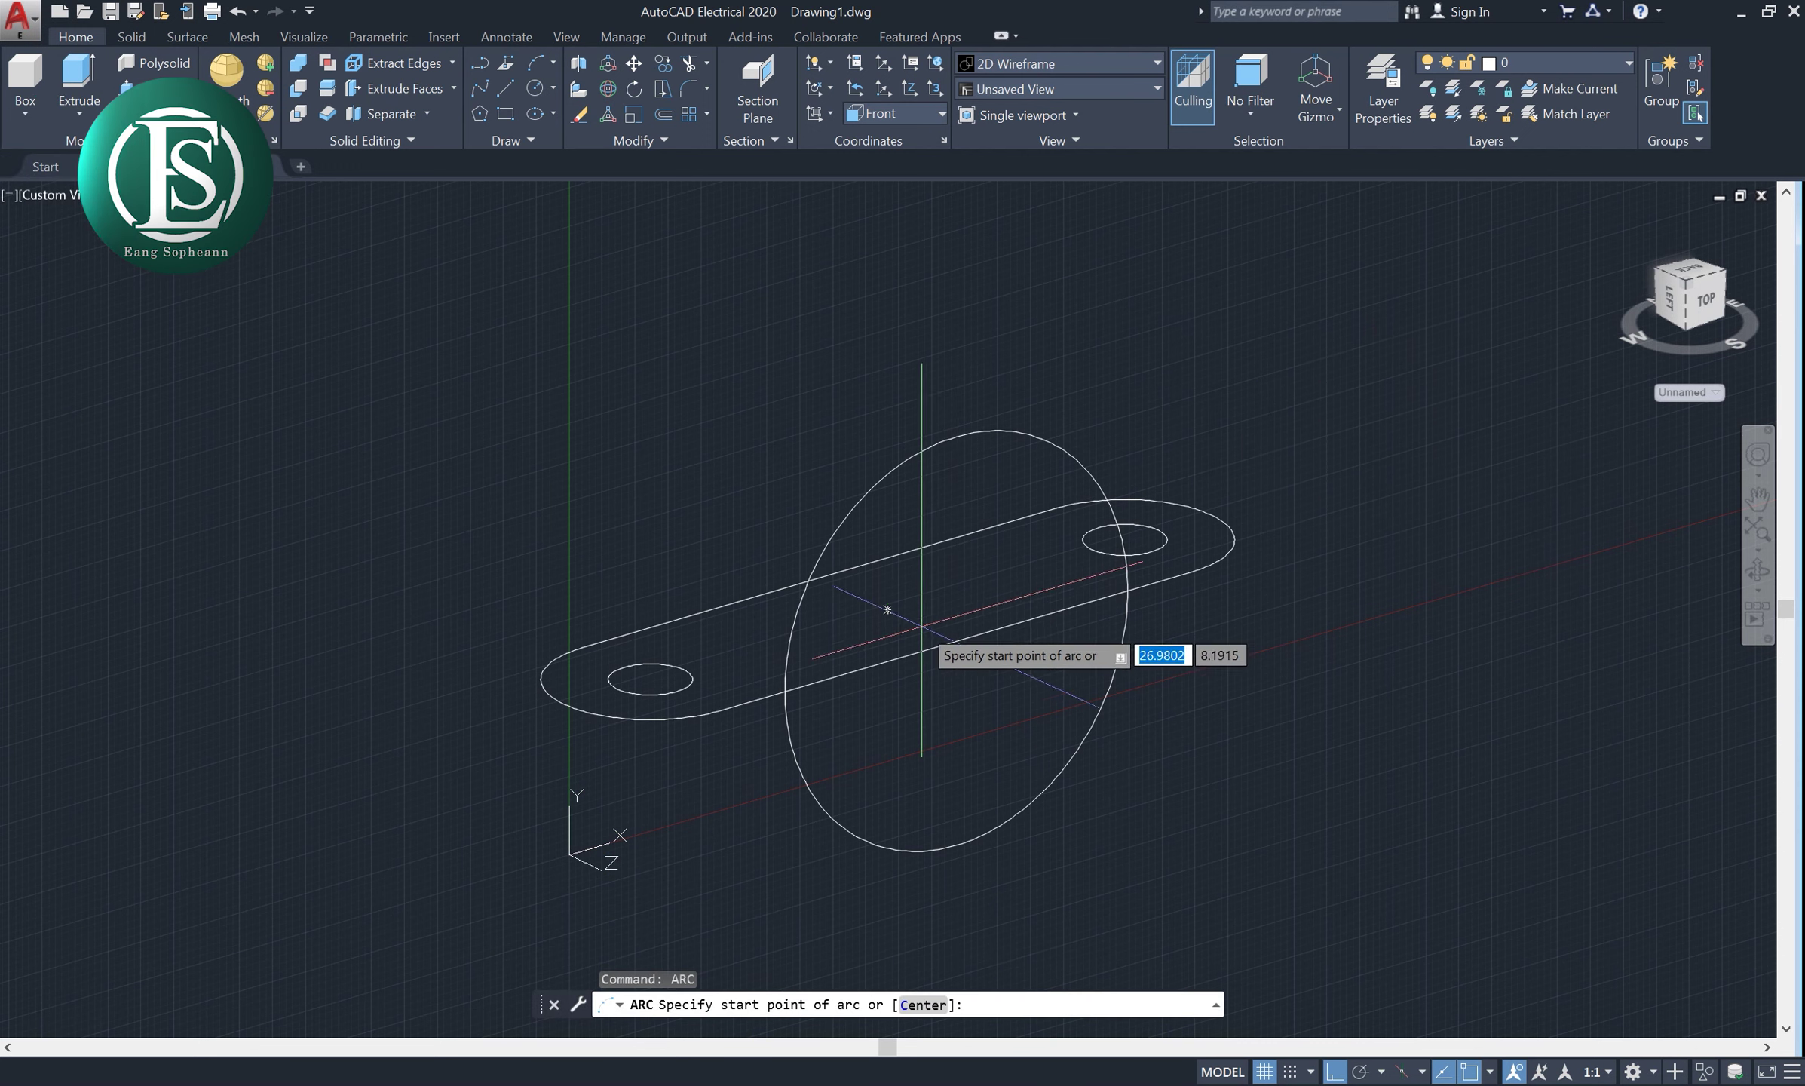
left_click(785, 691)
left_click(956, 437)
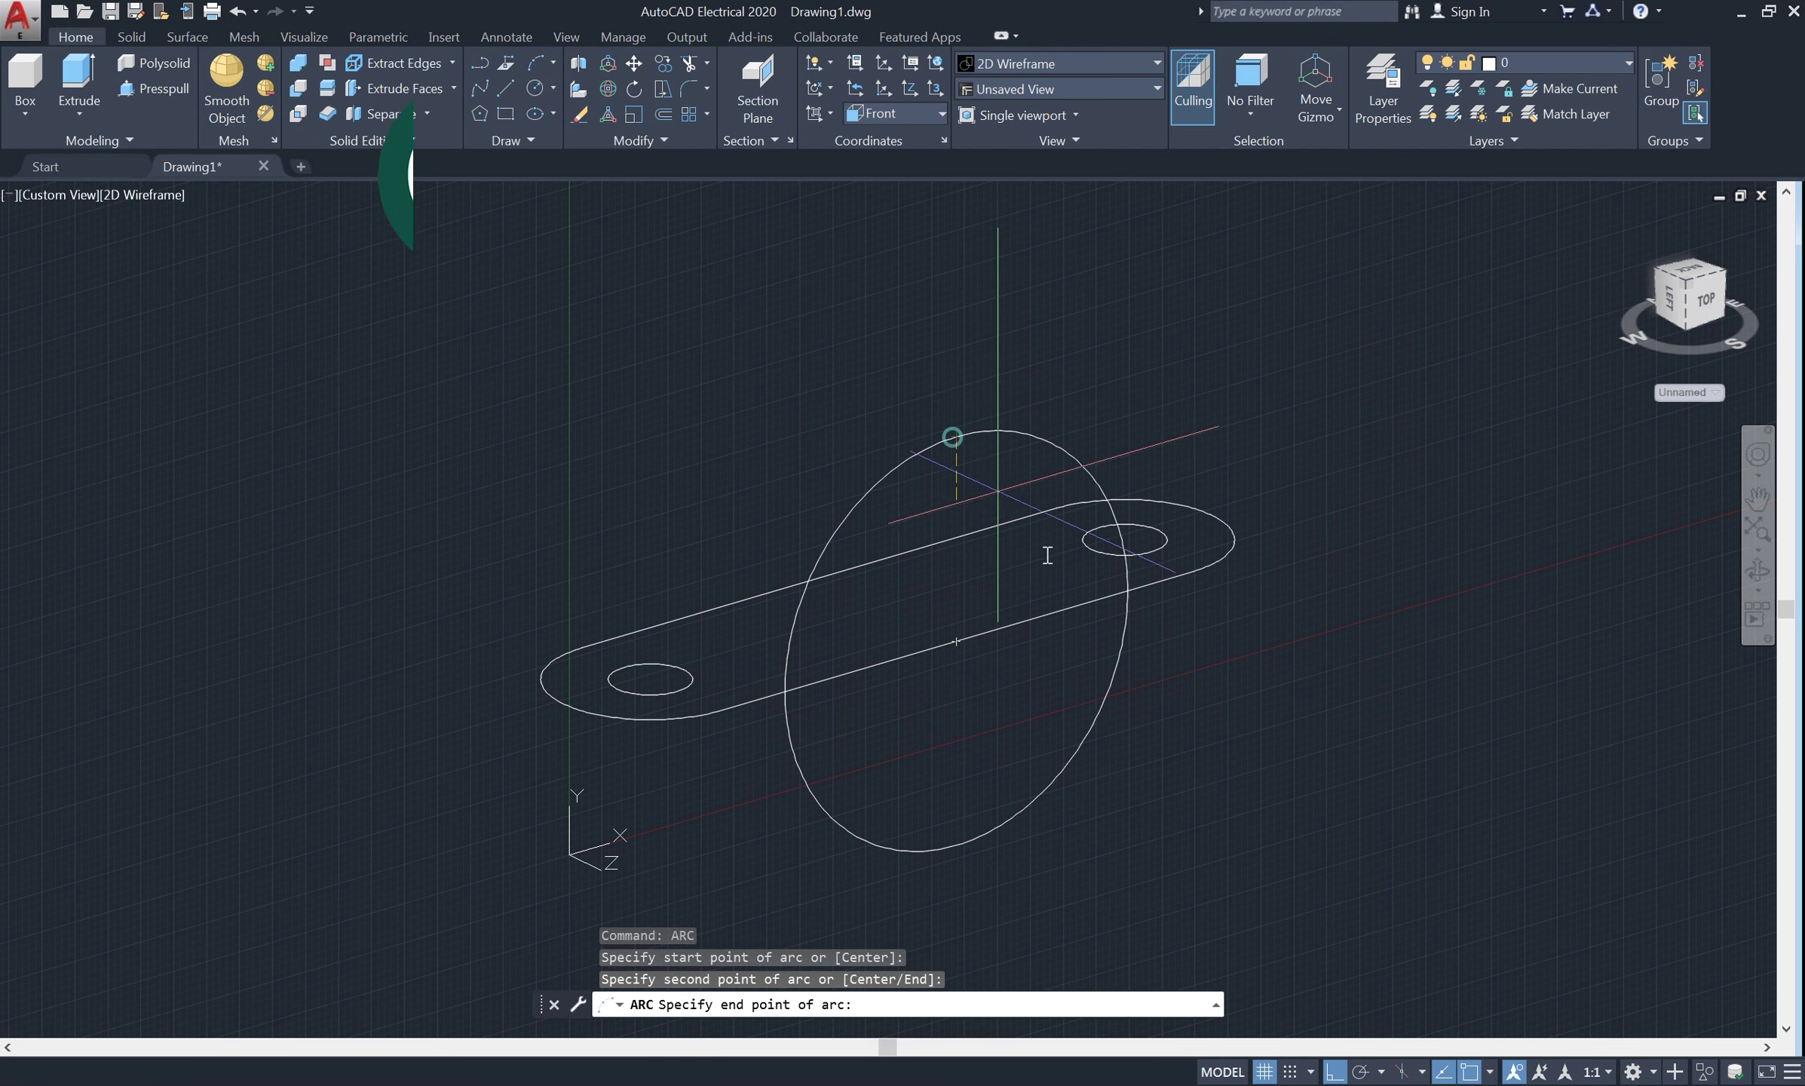
left_click(1127, 590)
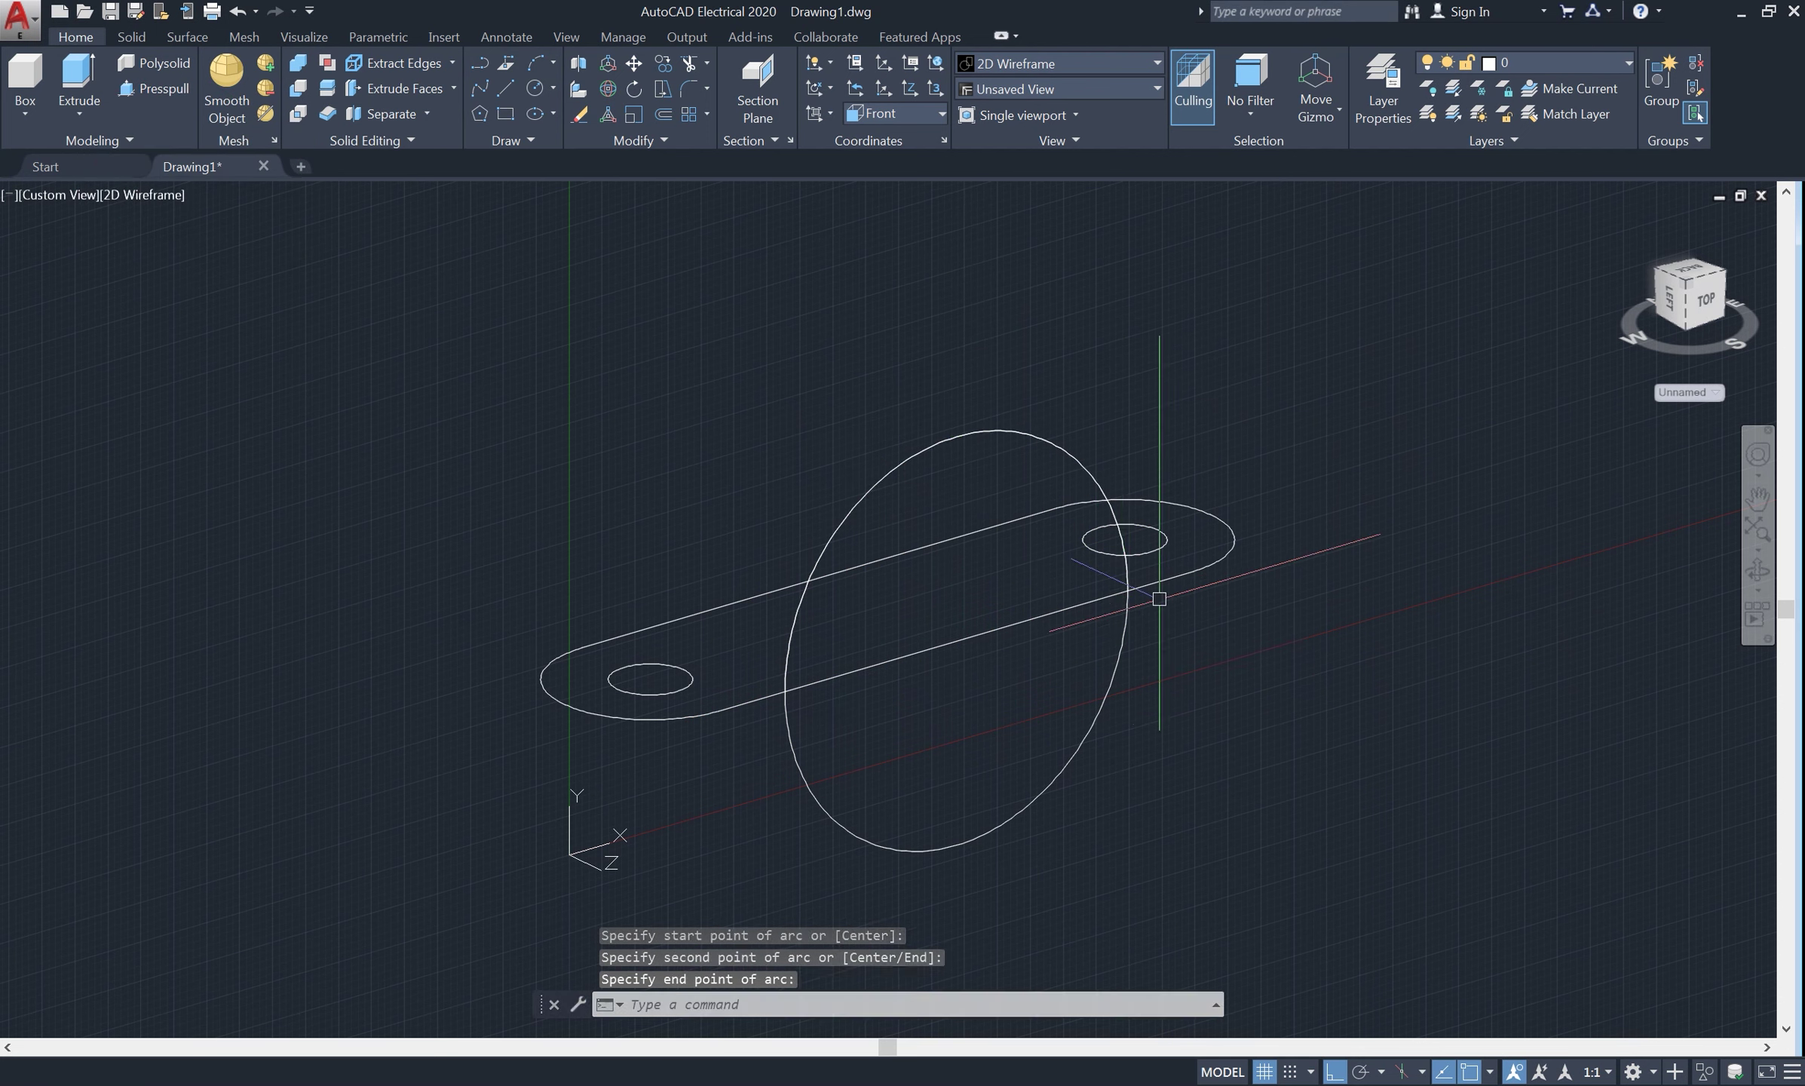
type("e")
key("Return")
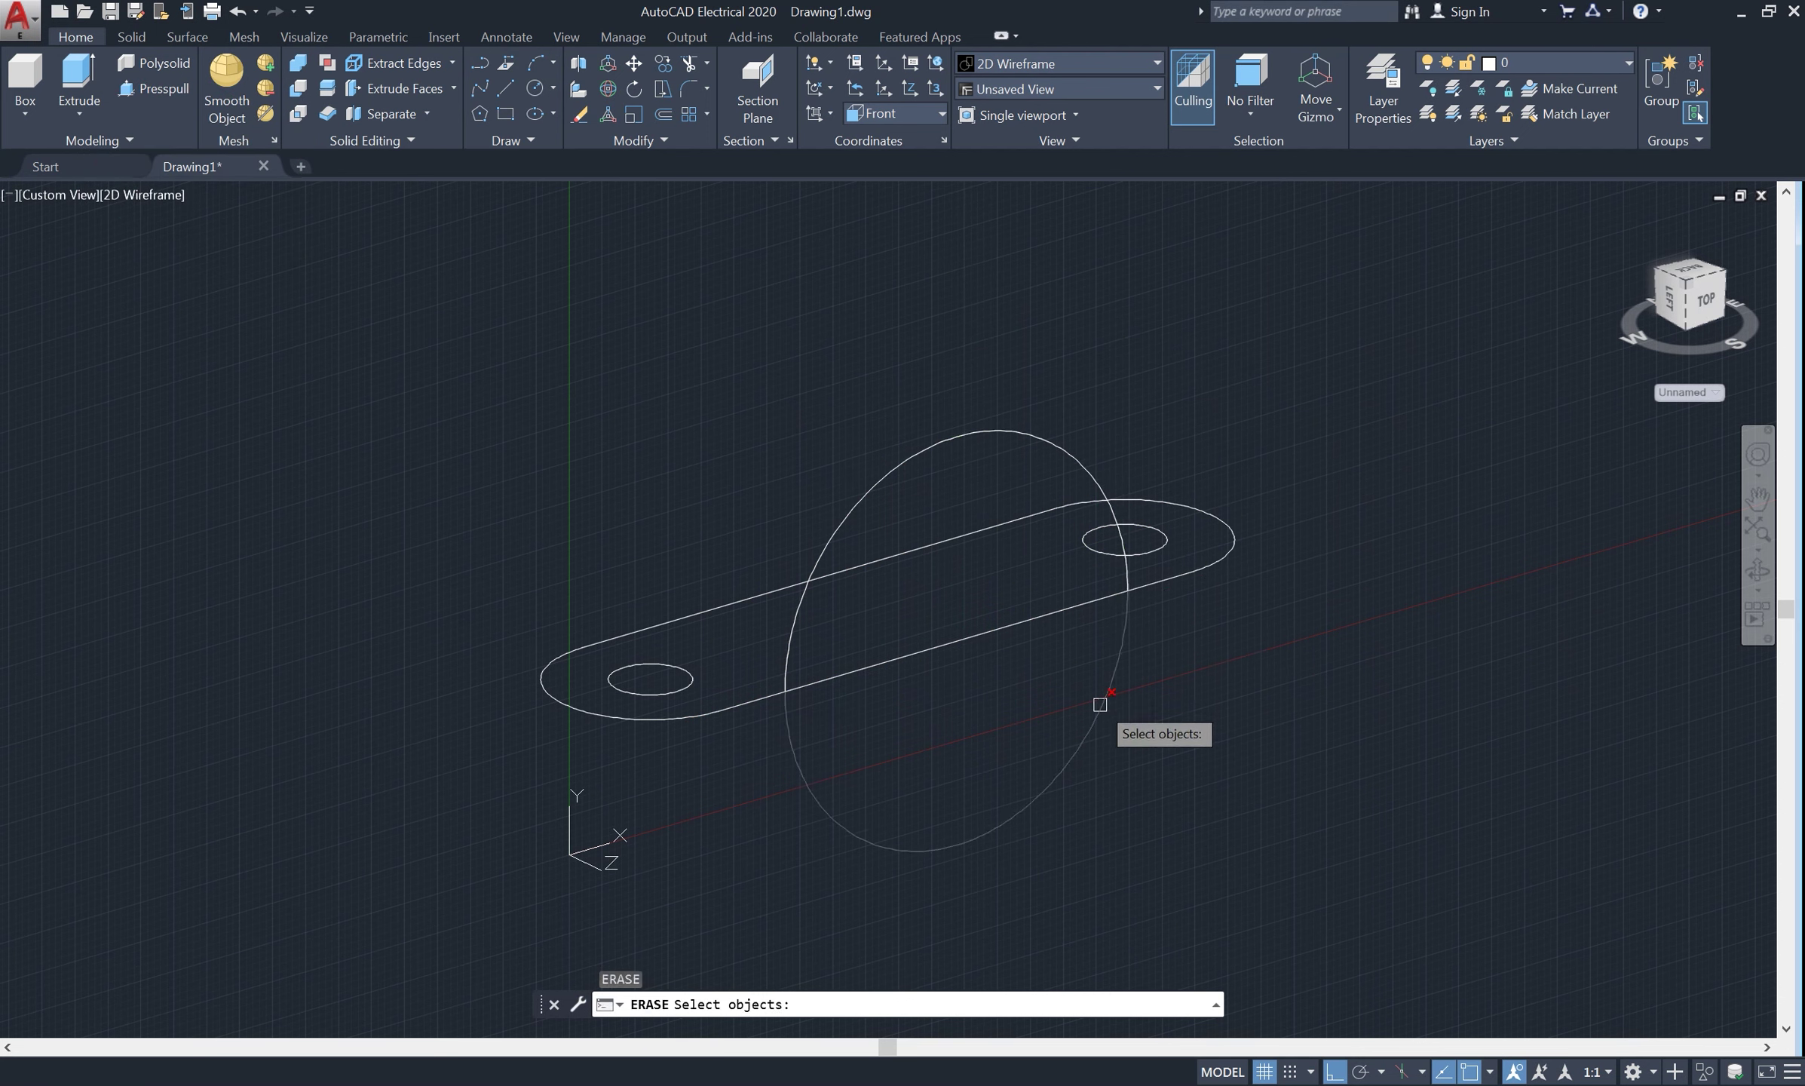
left_click(1097, 697)
key("Return")
type("PL")
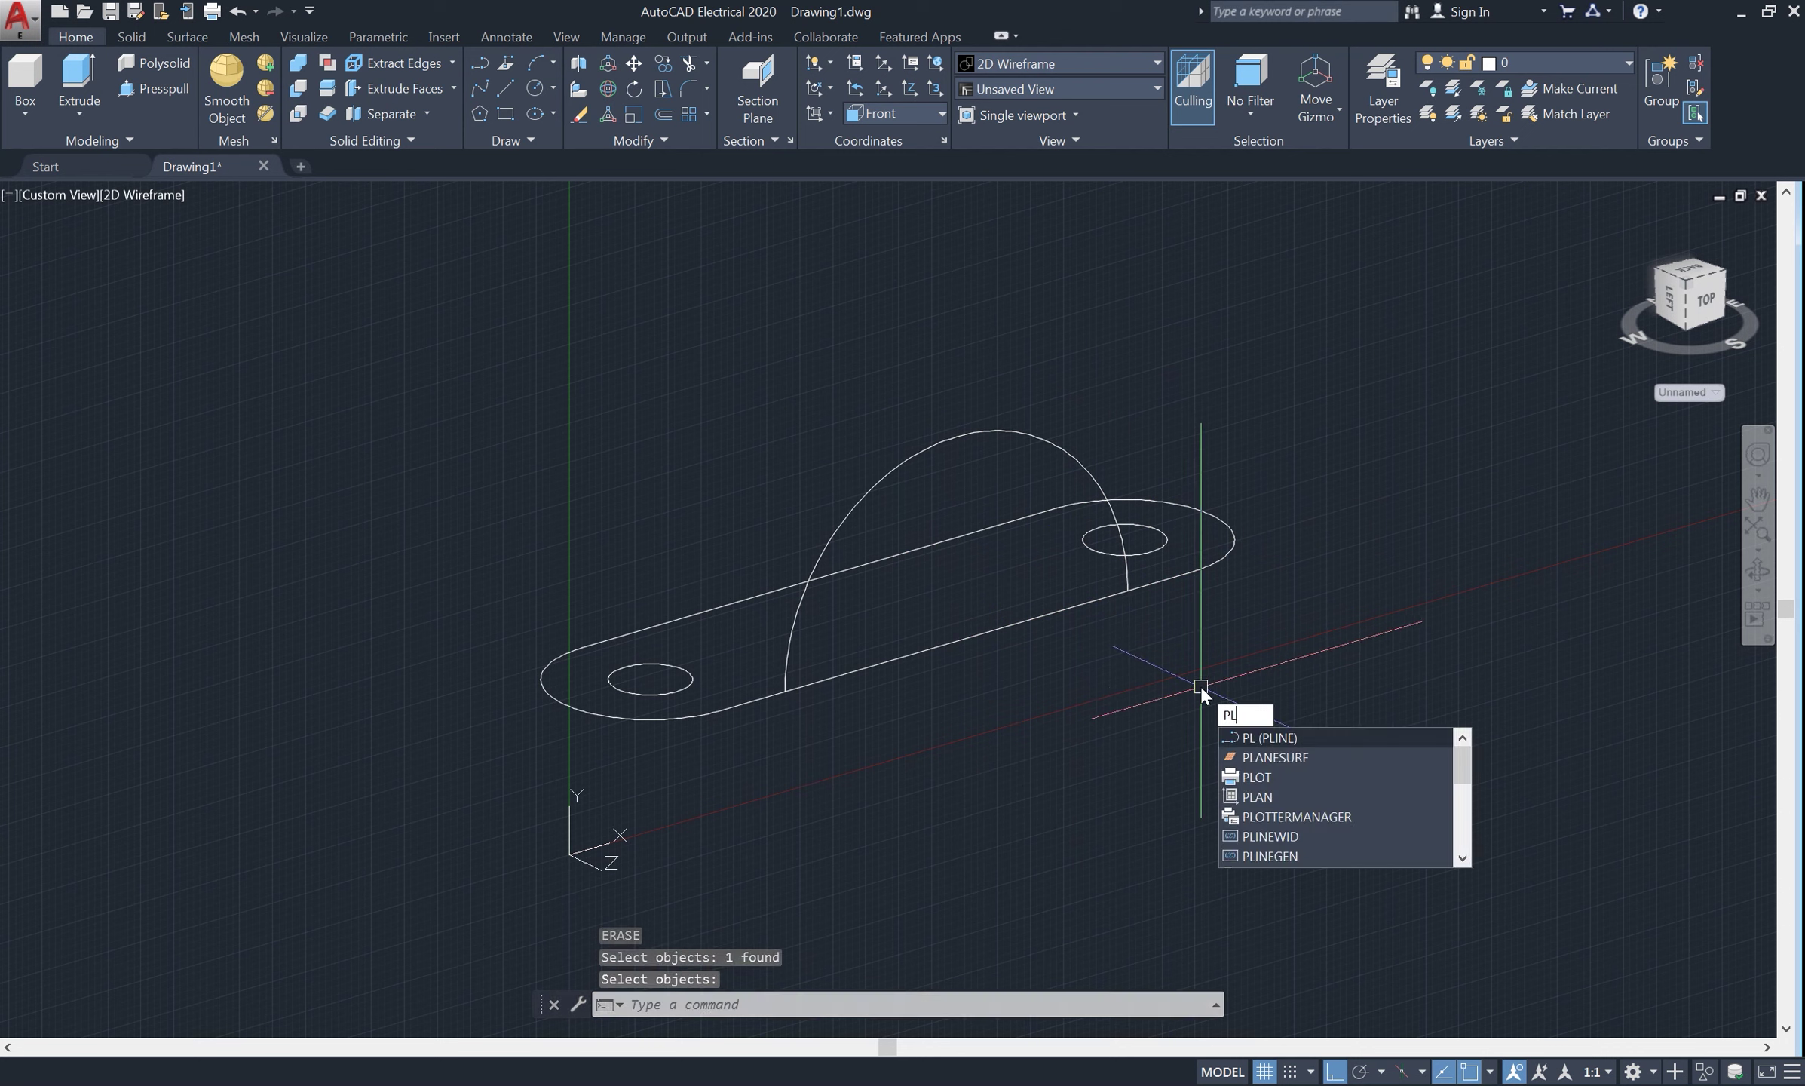
key("Return")
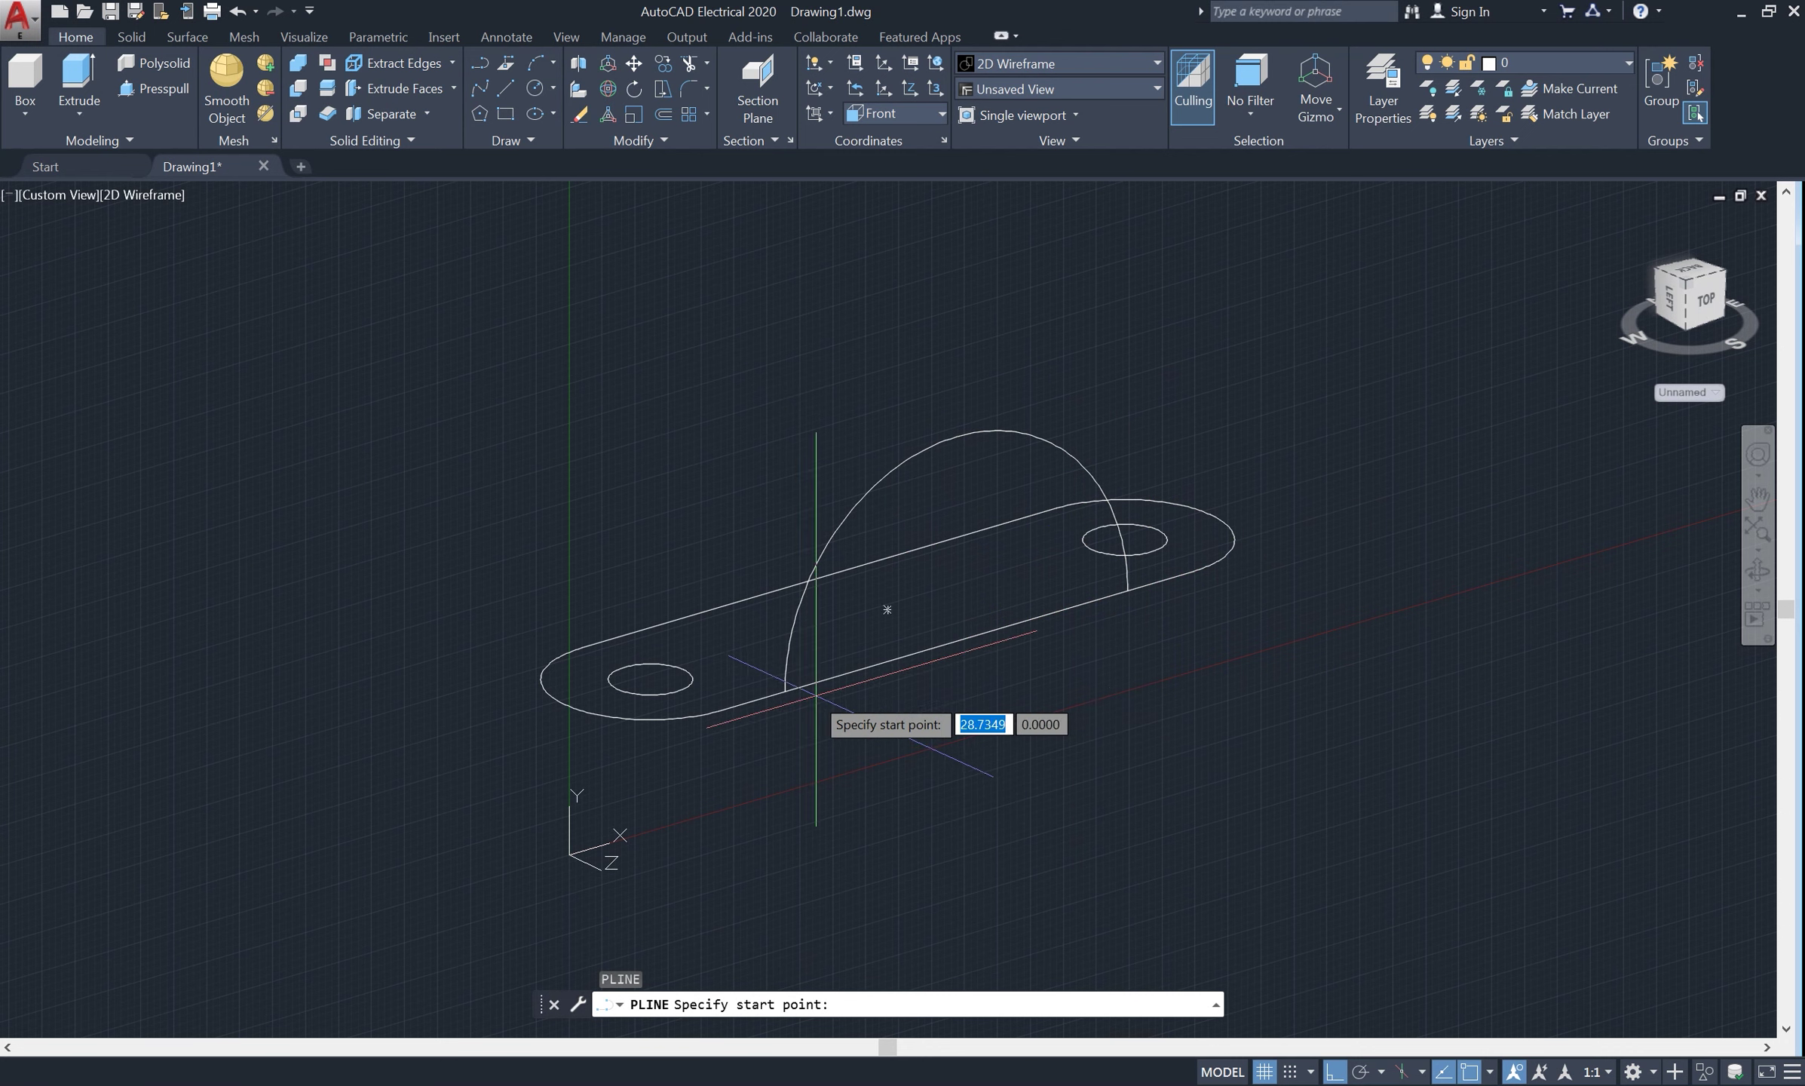
Draw a 26-long base line between the arc ends and join it with the arc
left_click(784, 690)
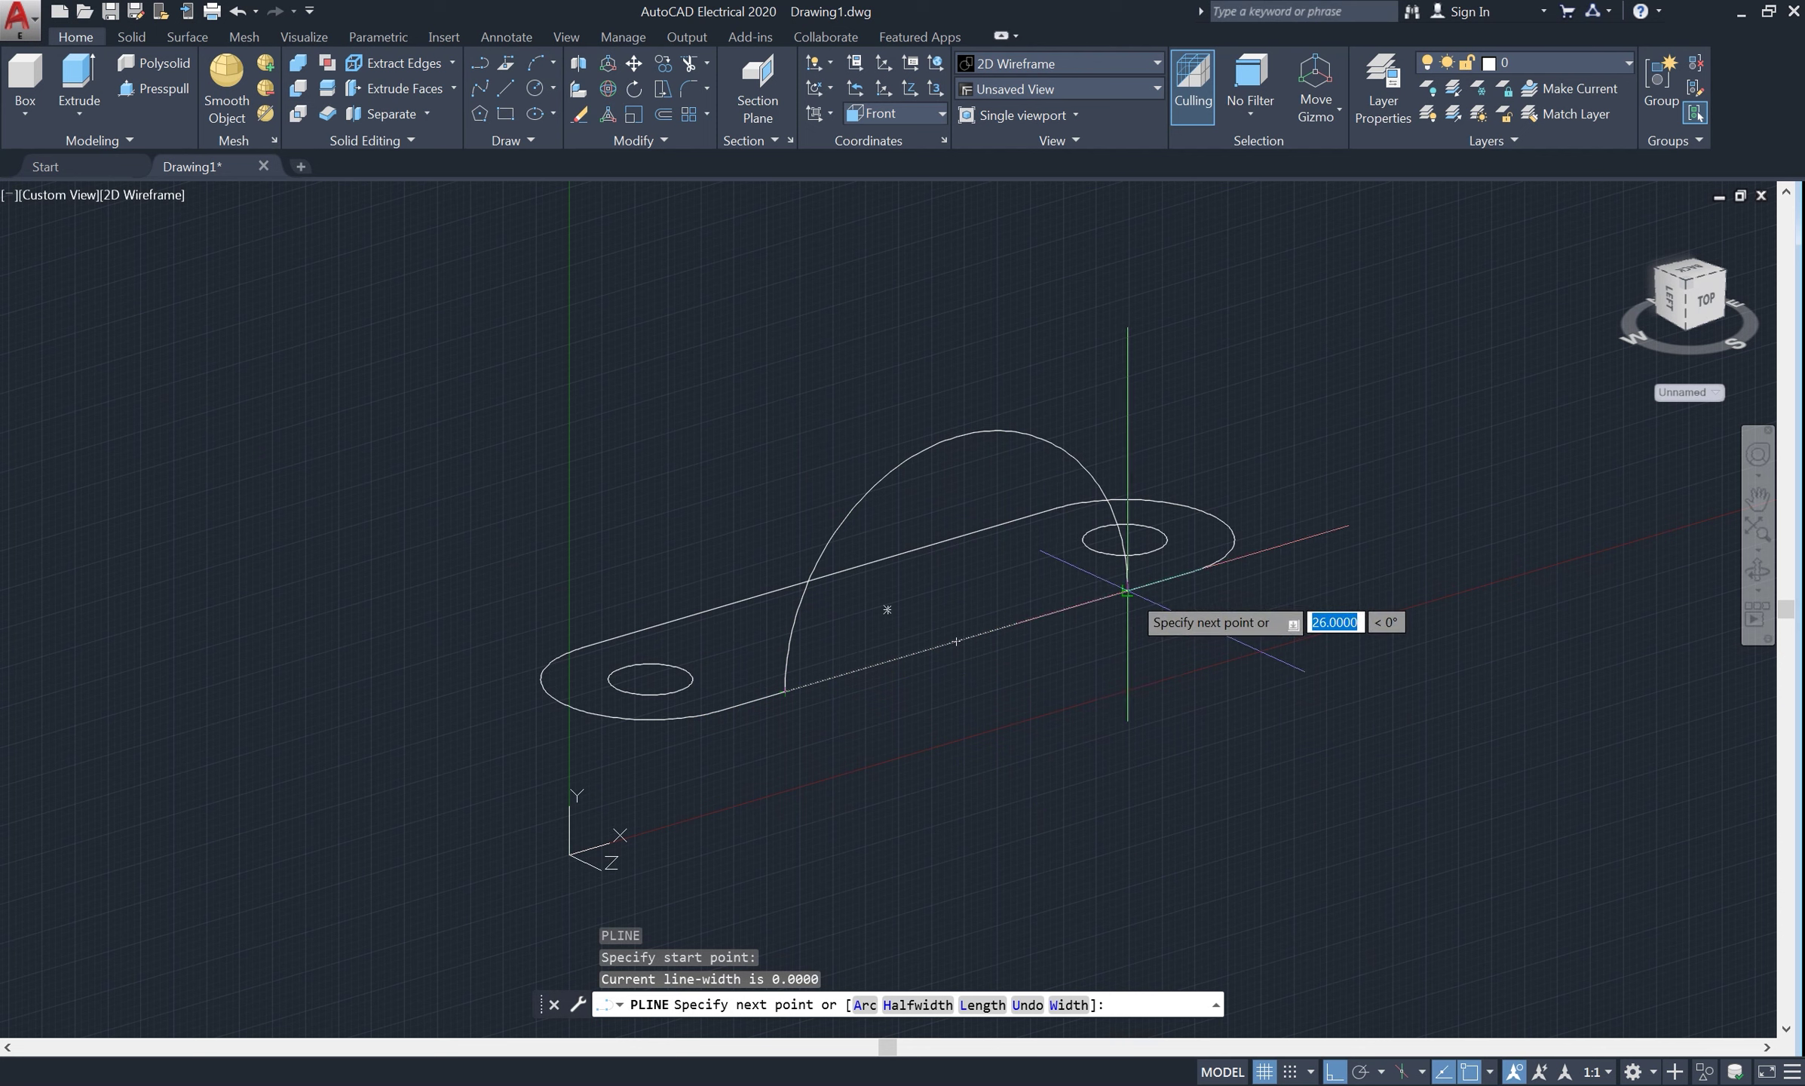
left_click(1128, 591)
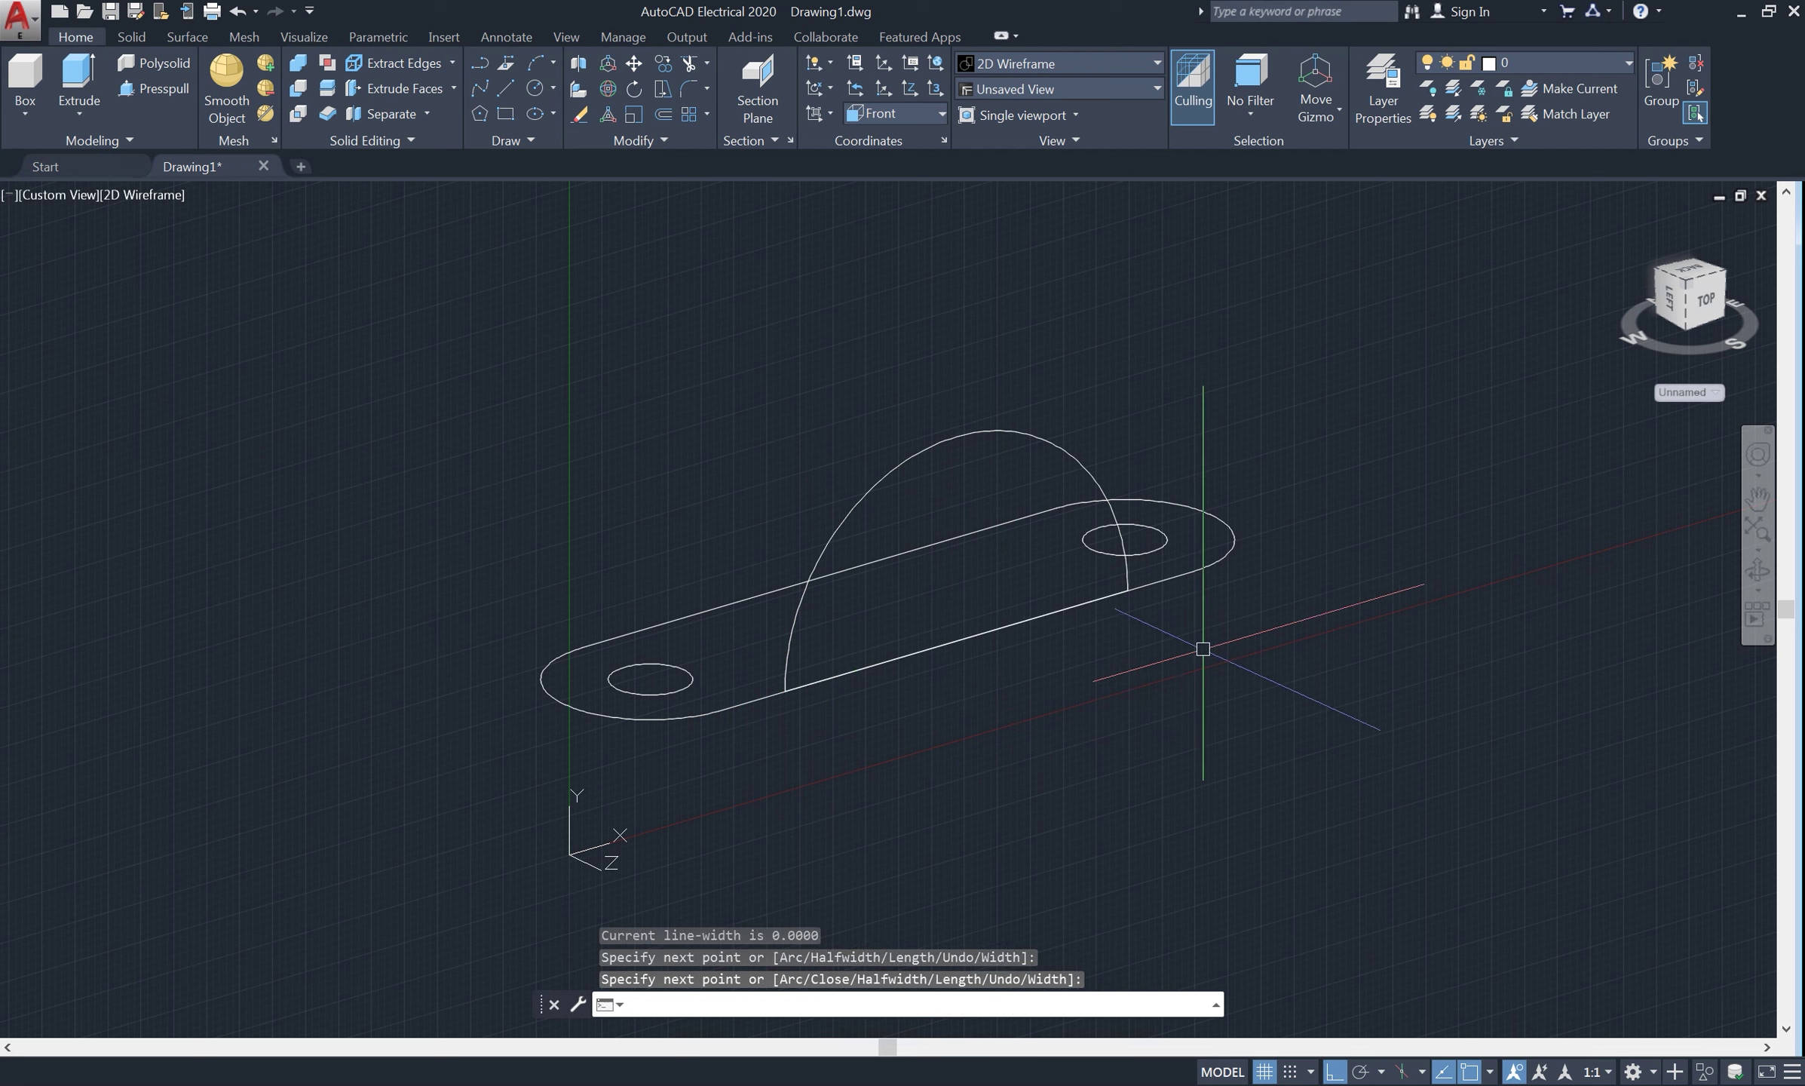
key("Return")
key("Return")
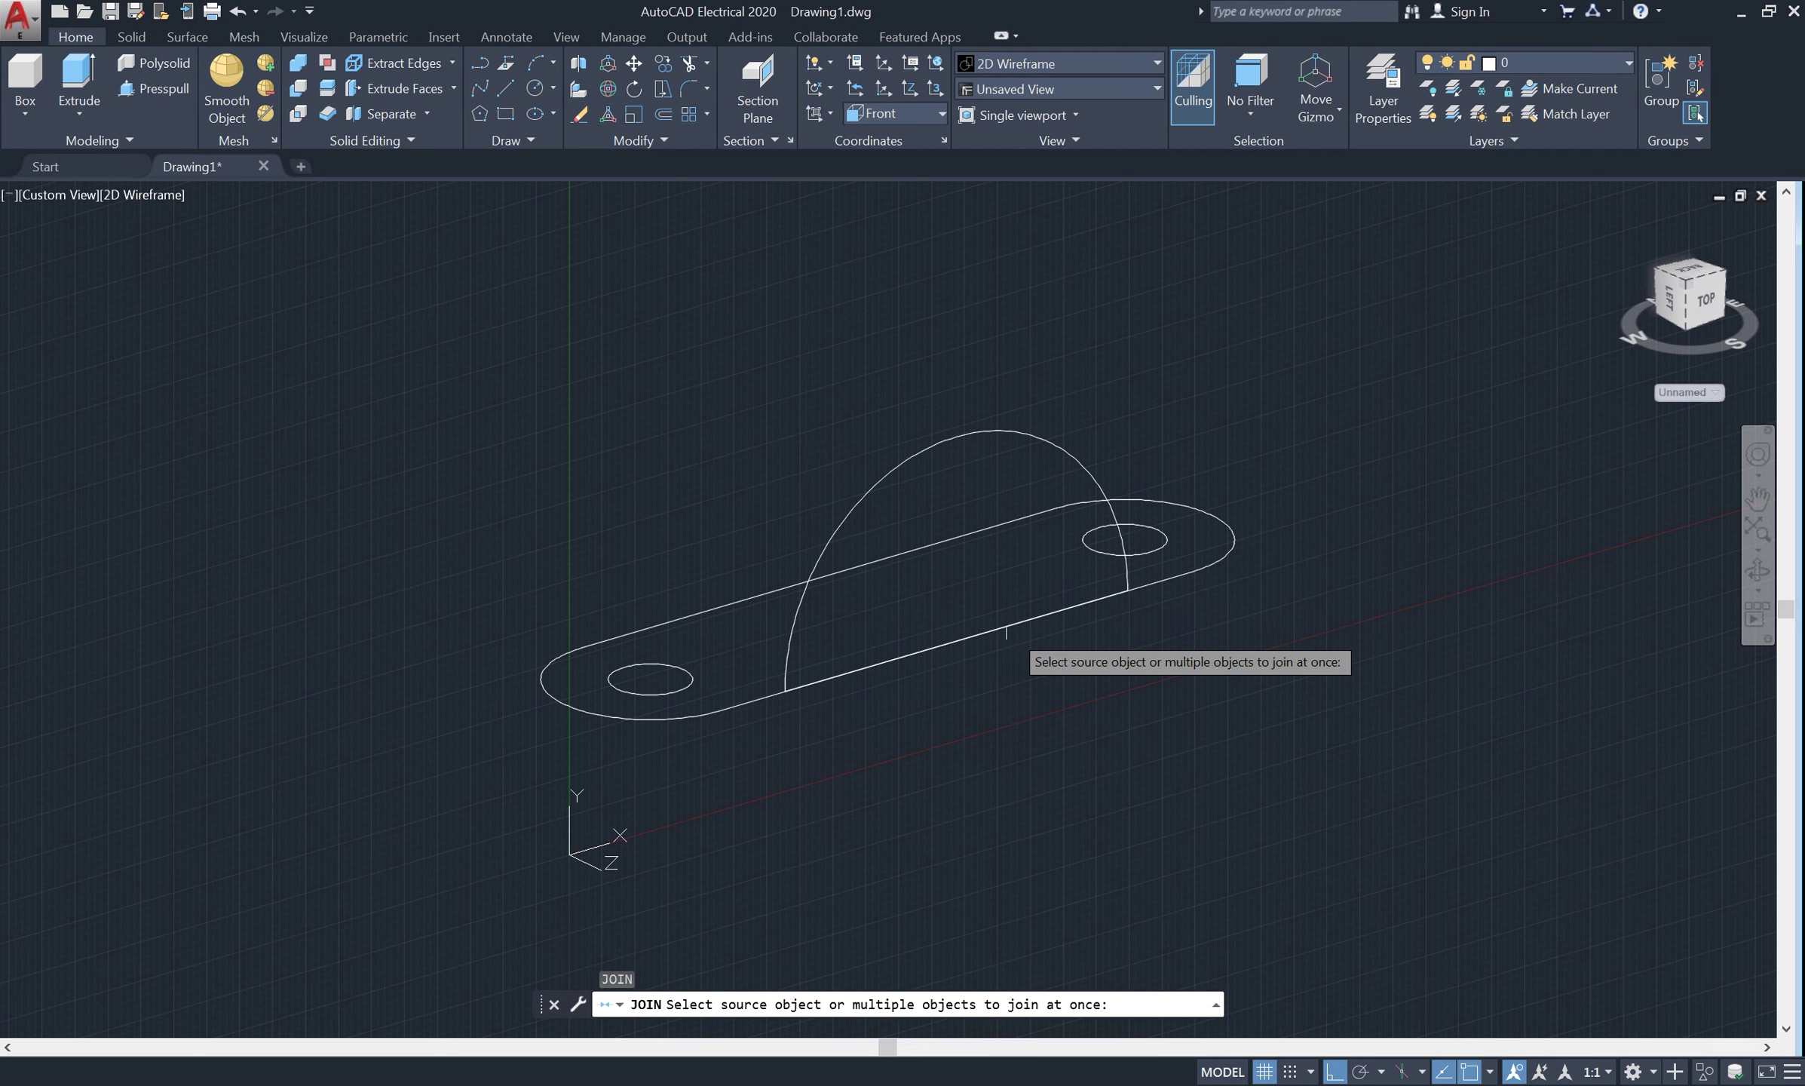
left_click(1009, 627)
left_click(1055, 450)
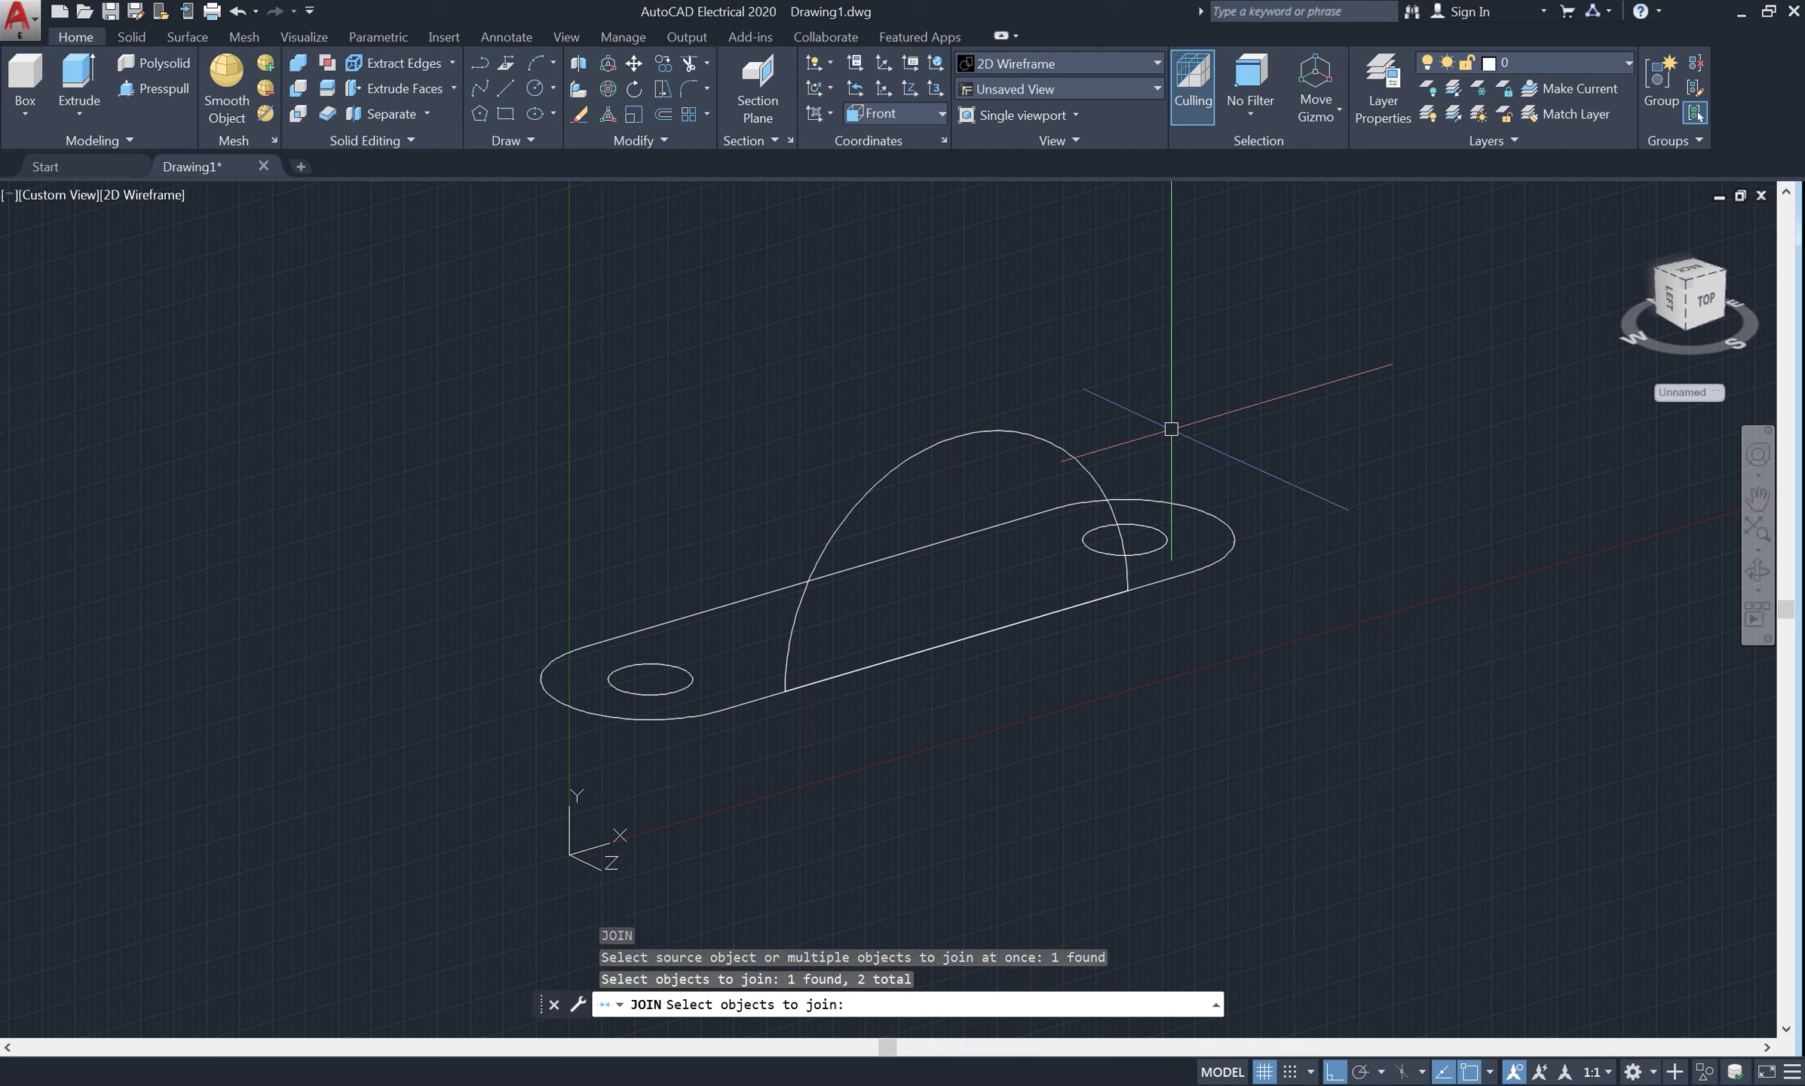
key("Return")
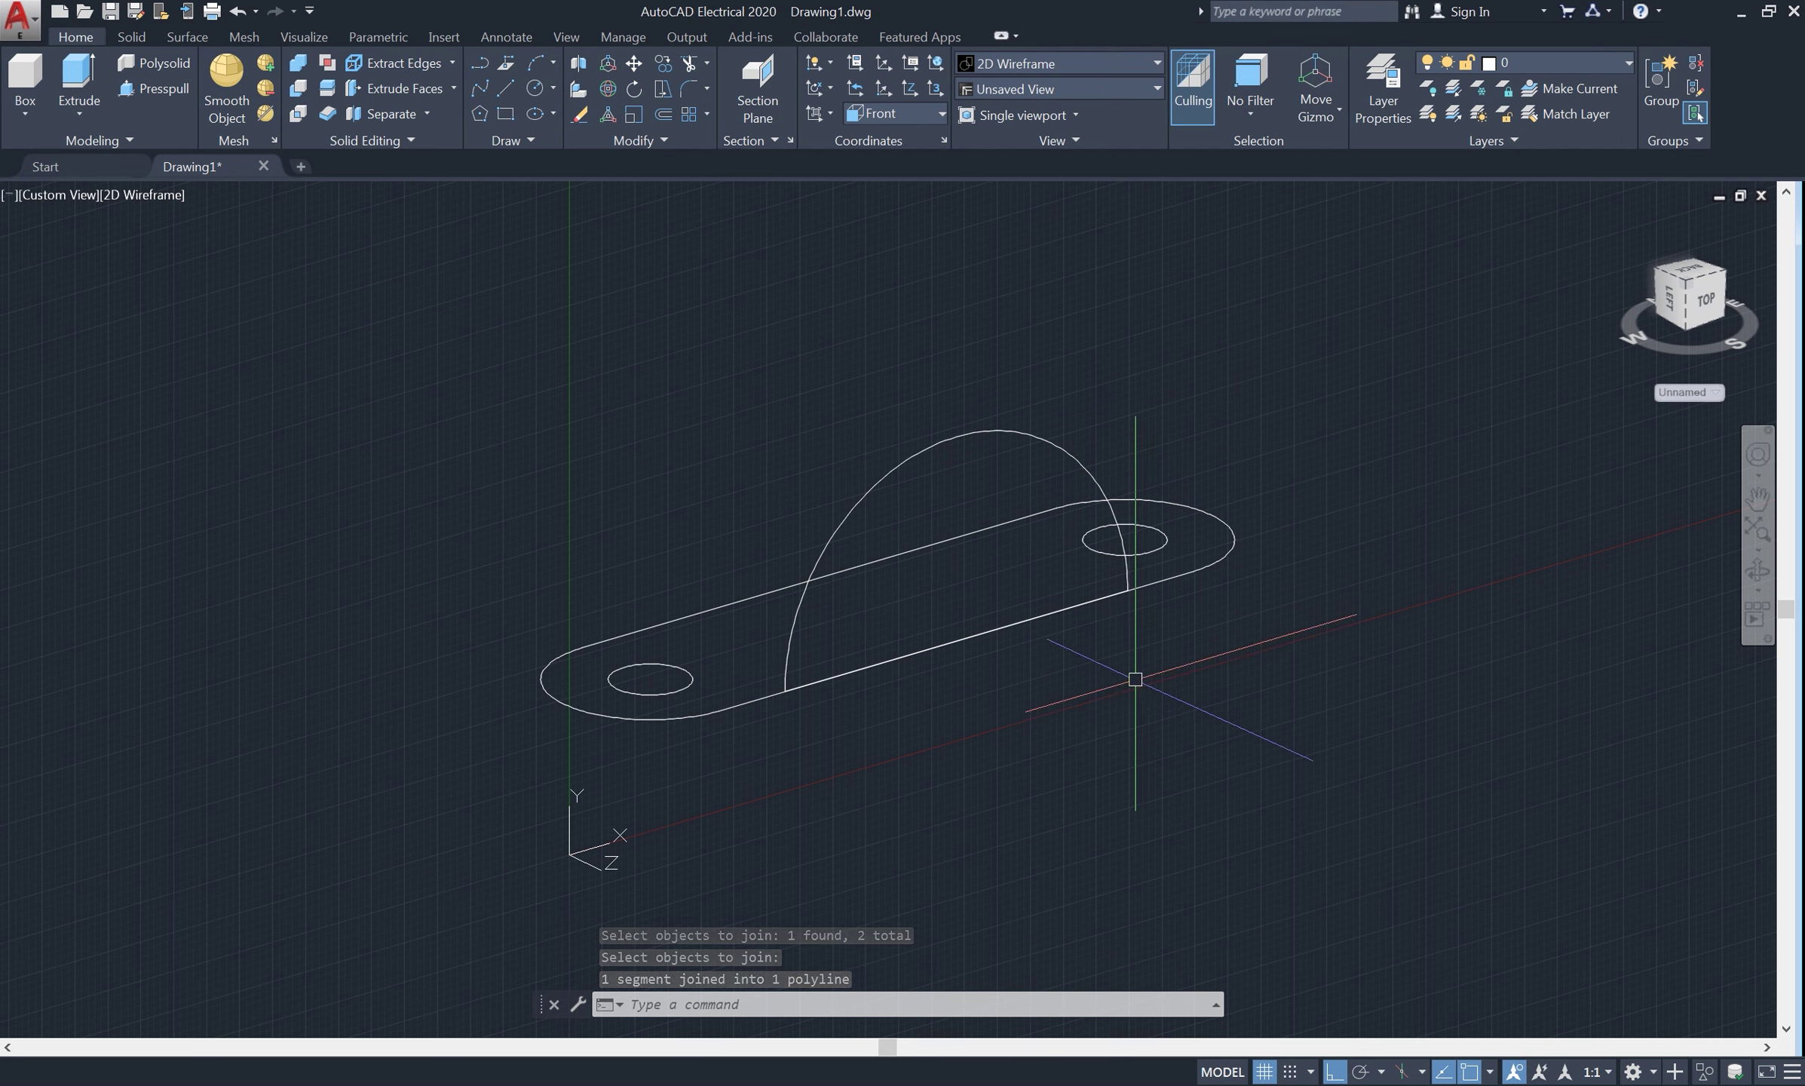
type("pl")
key("Return")
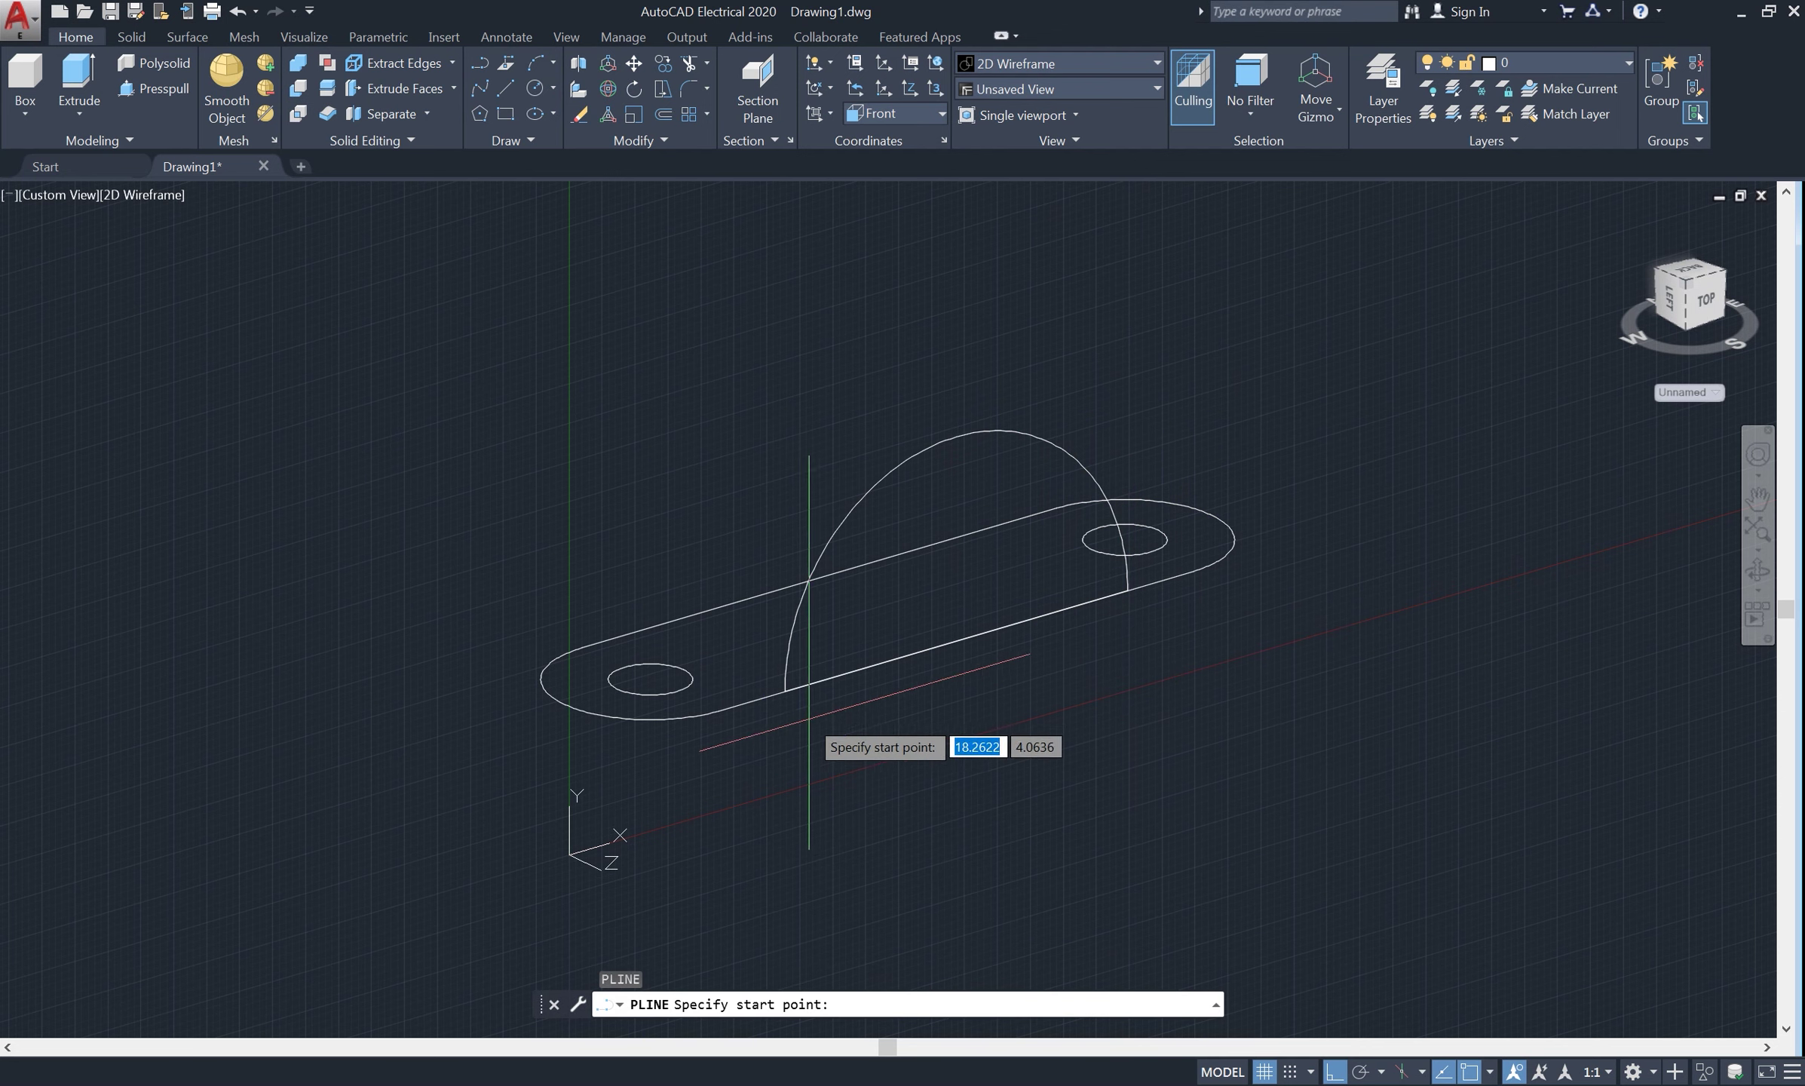
Draw a polyline from the arc's left end to its right end, then 6 units down
left_click(785, 690)
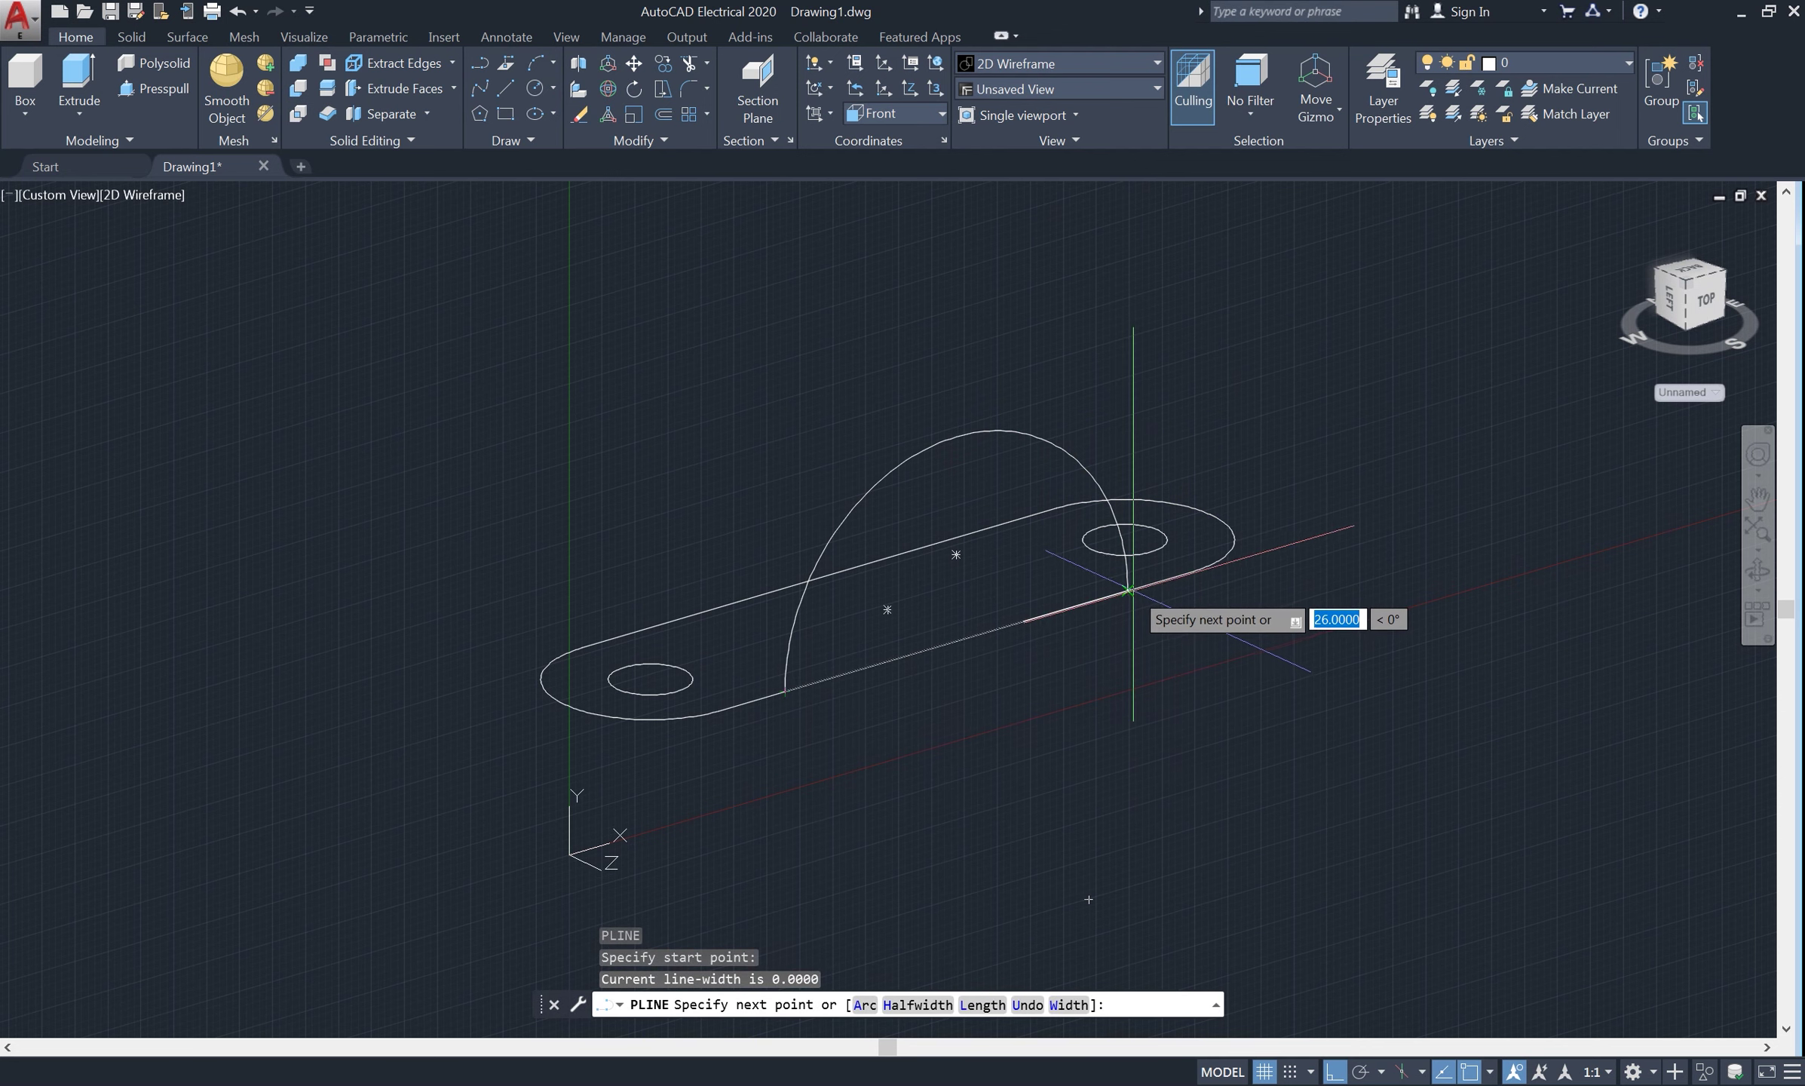
left_click(1128, 590)
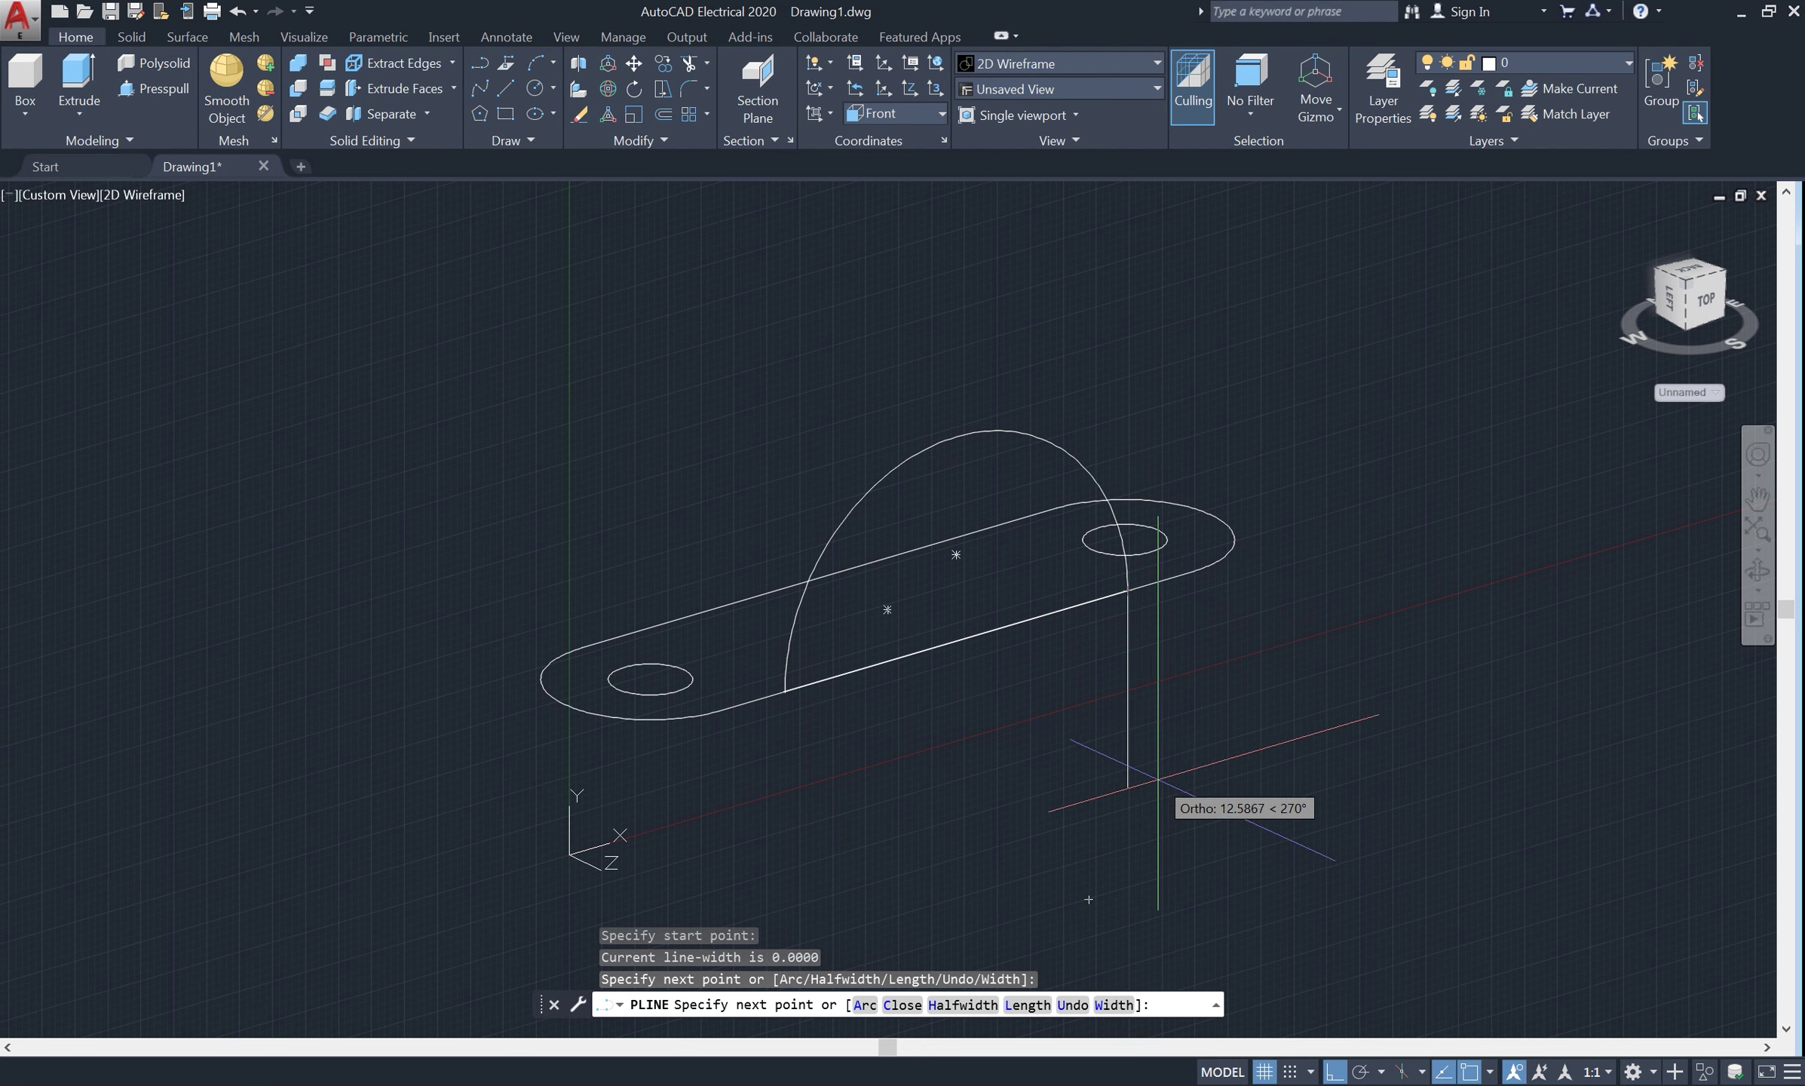
type("6")
key("Return")
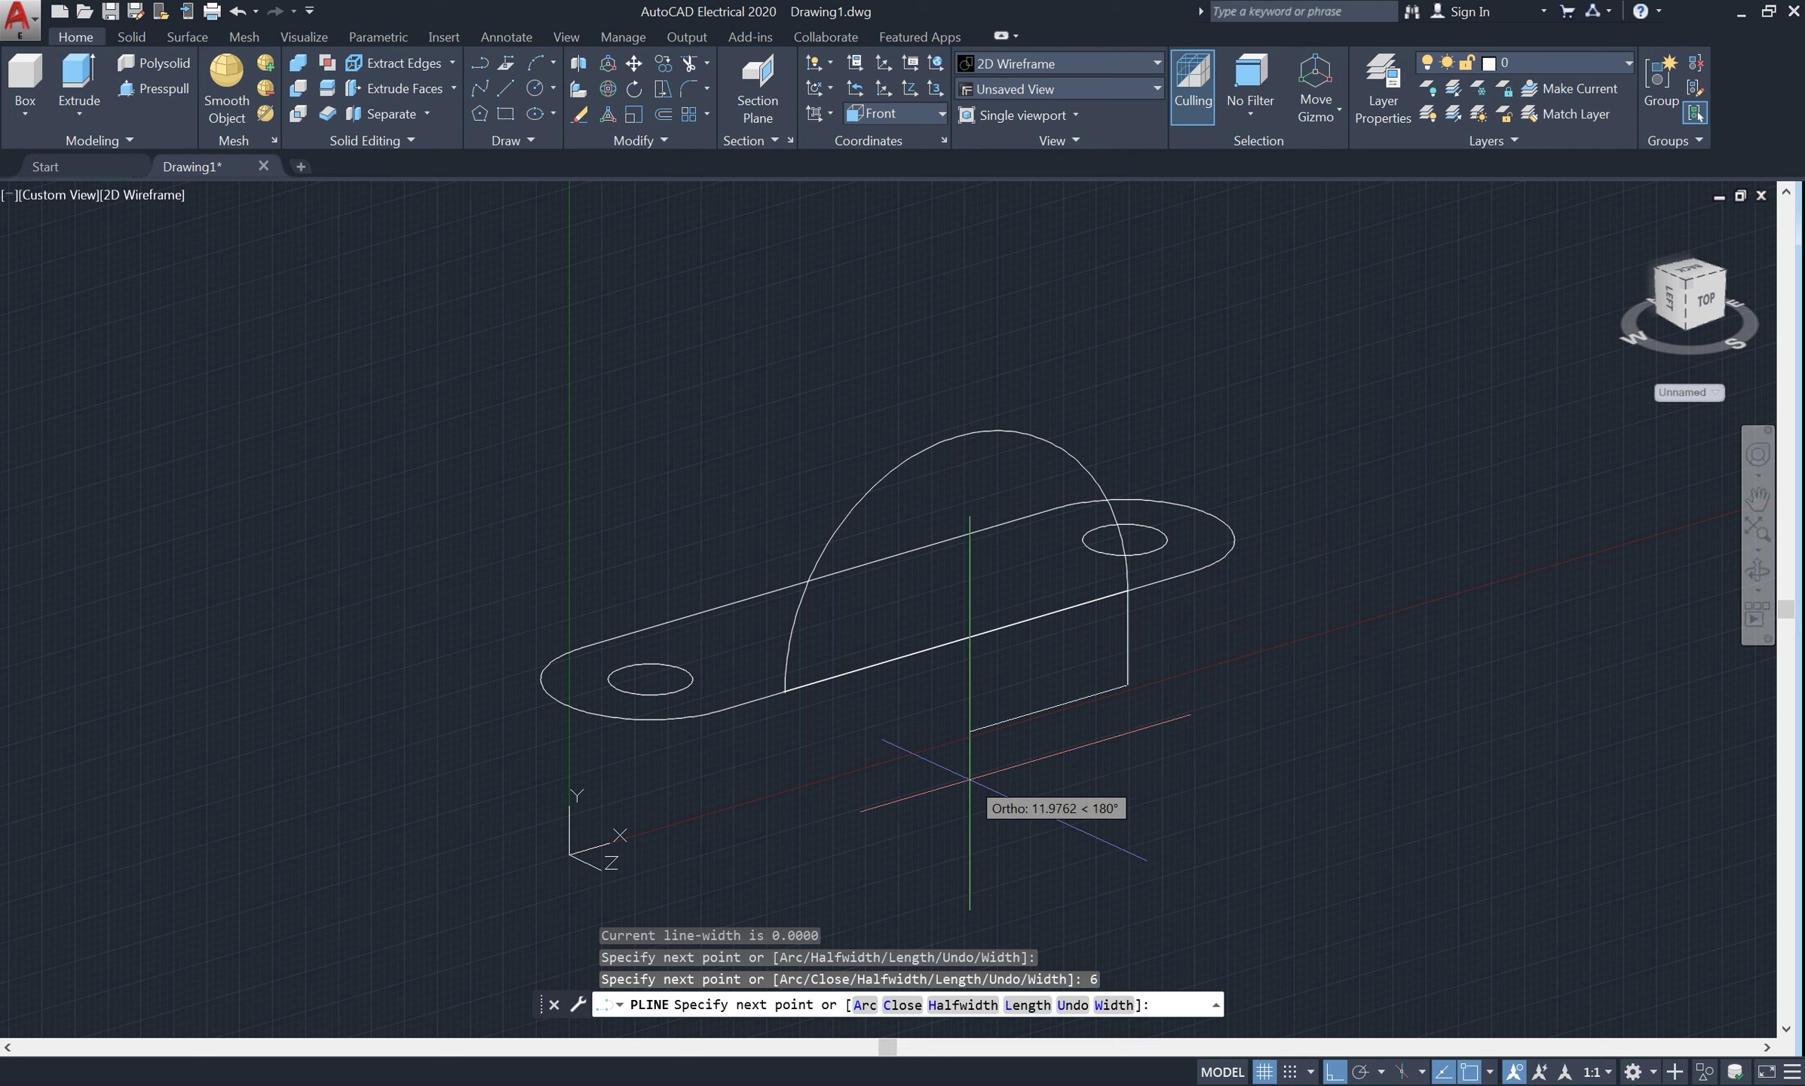
key("Return")
Add vertical polylines down from the edge midpoint (5 units) and the arc's left end (6 units)
right_click(1246, 392)
left_click(1273, 395)
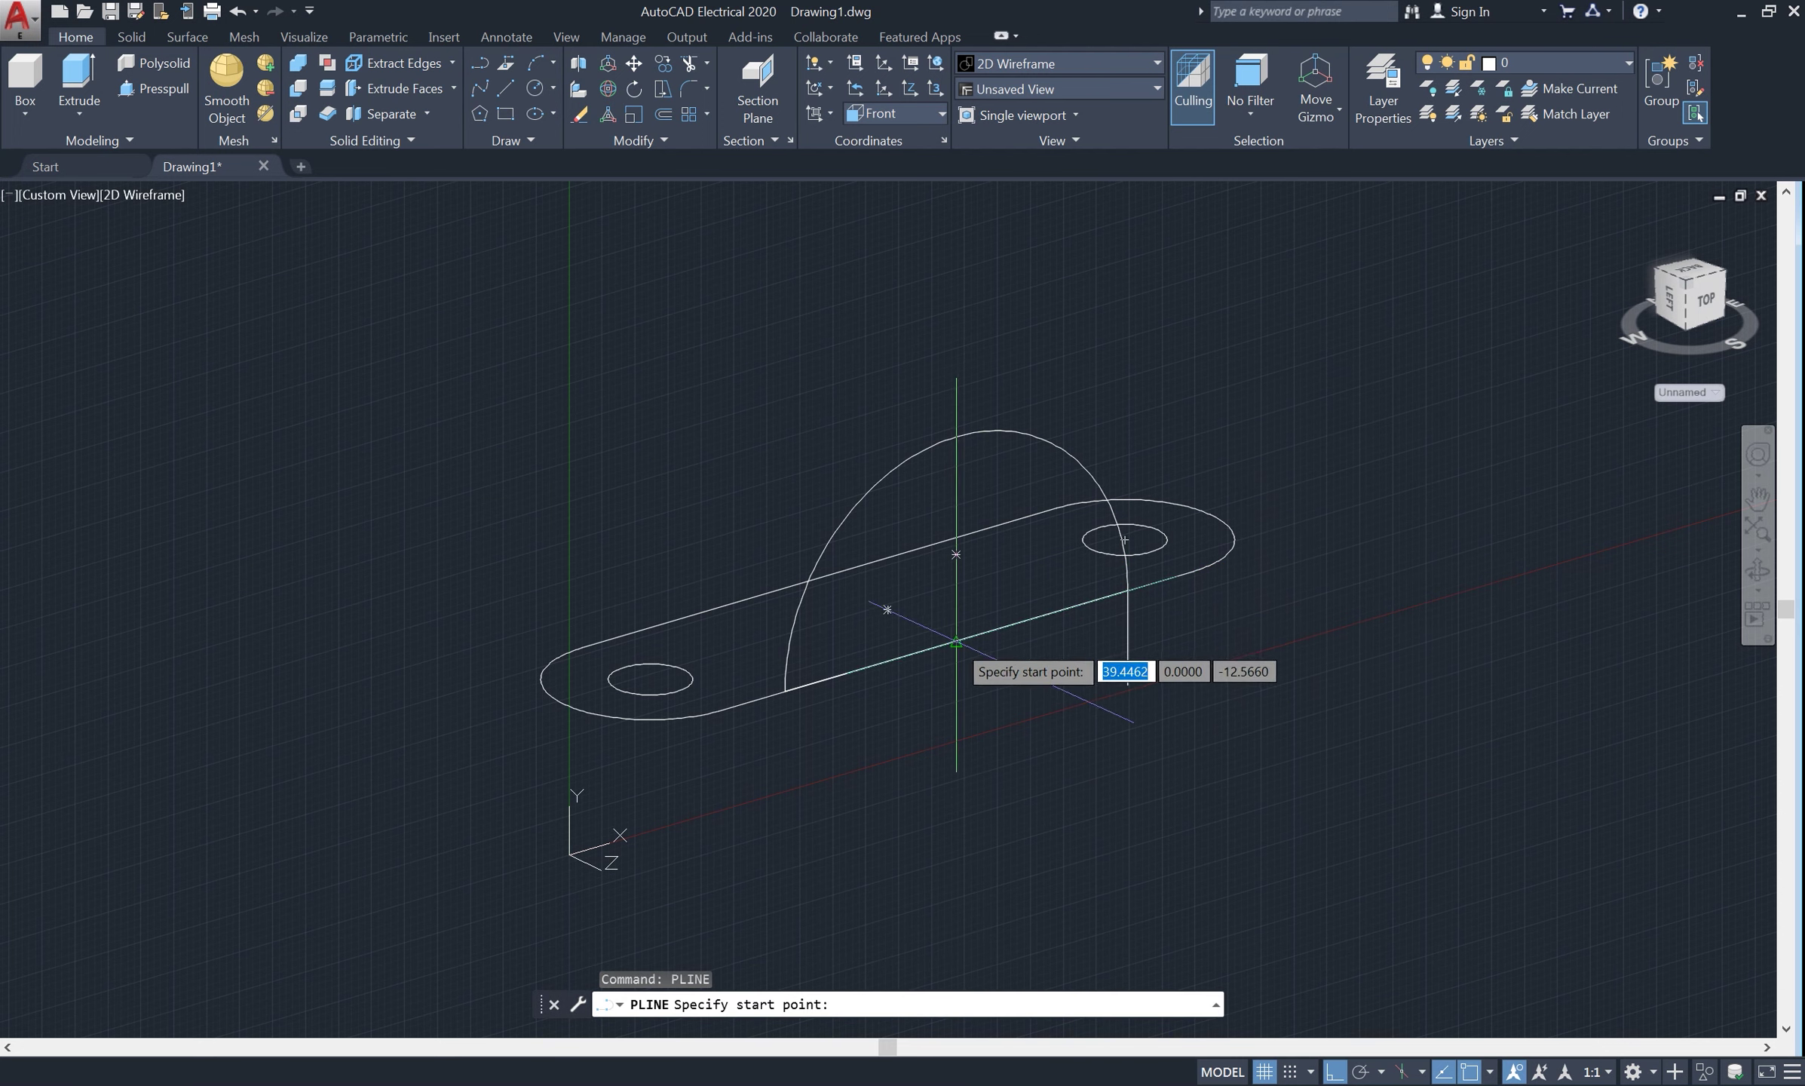
left_click(956, 640)
key("Return")
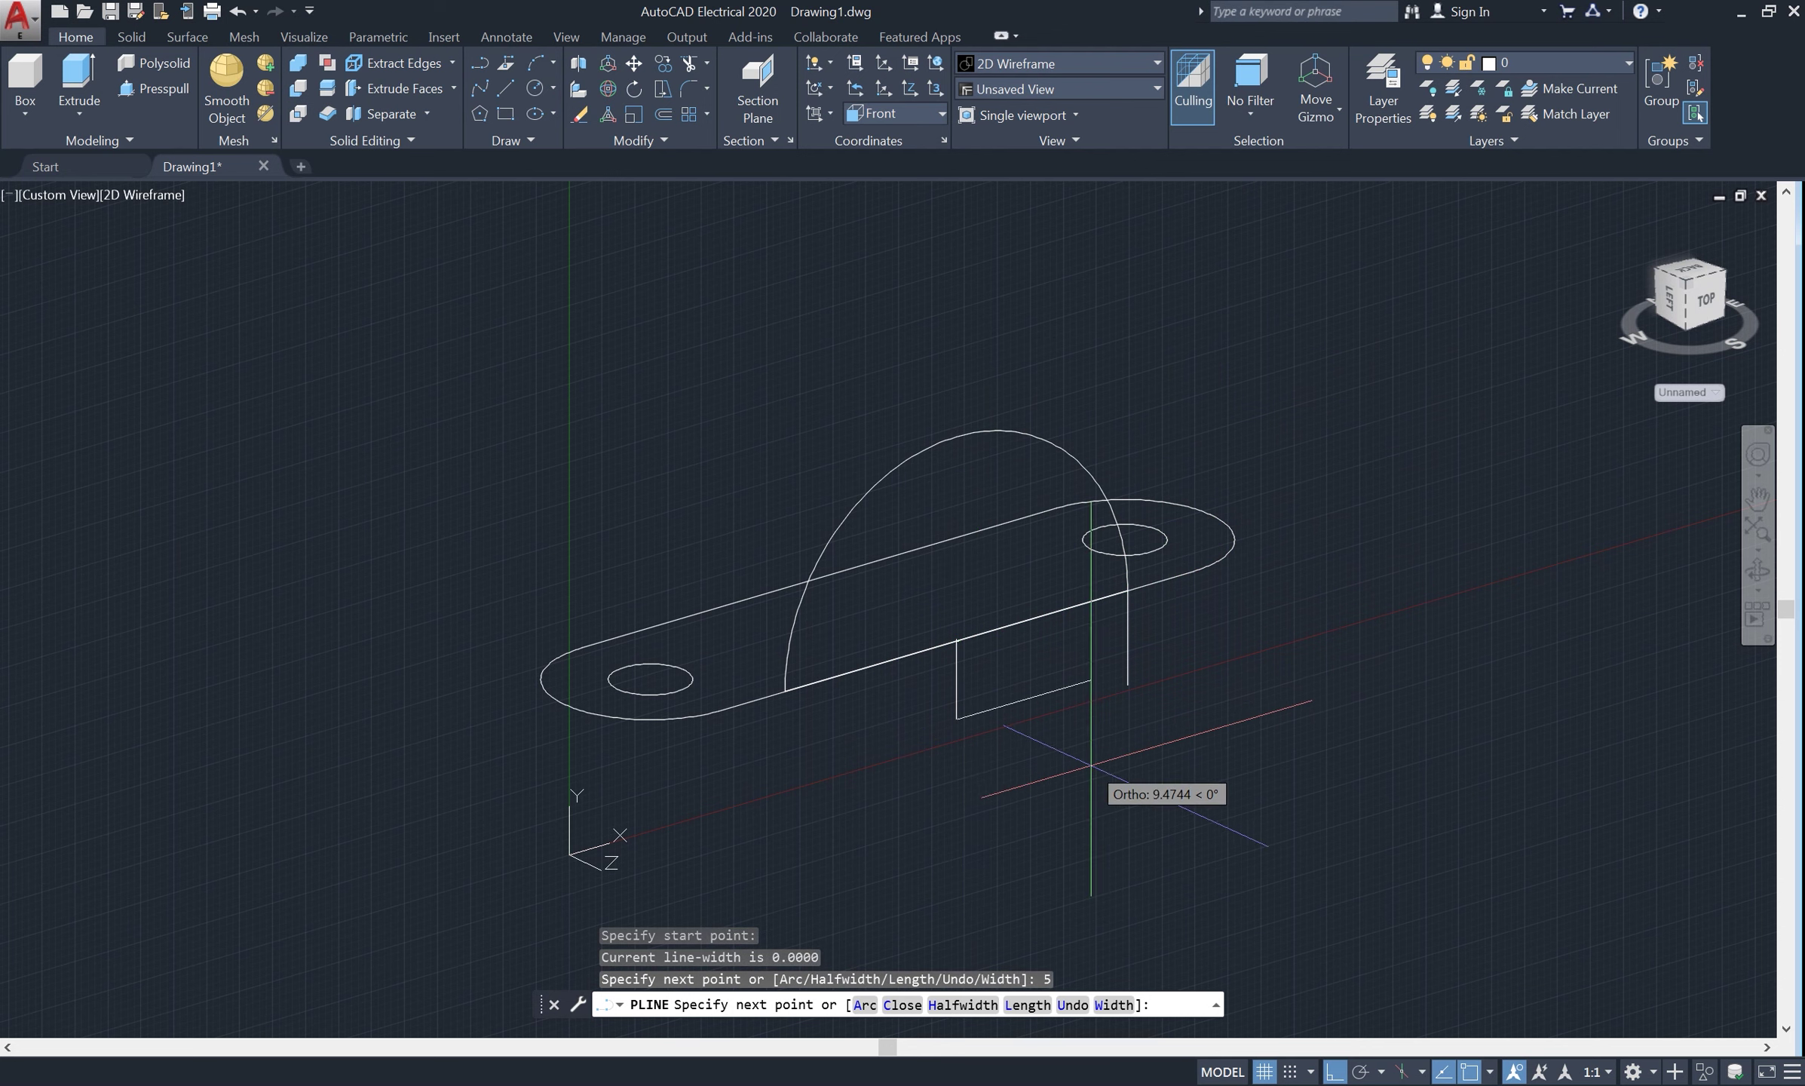
key("Return")
key("Return")
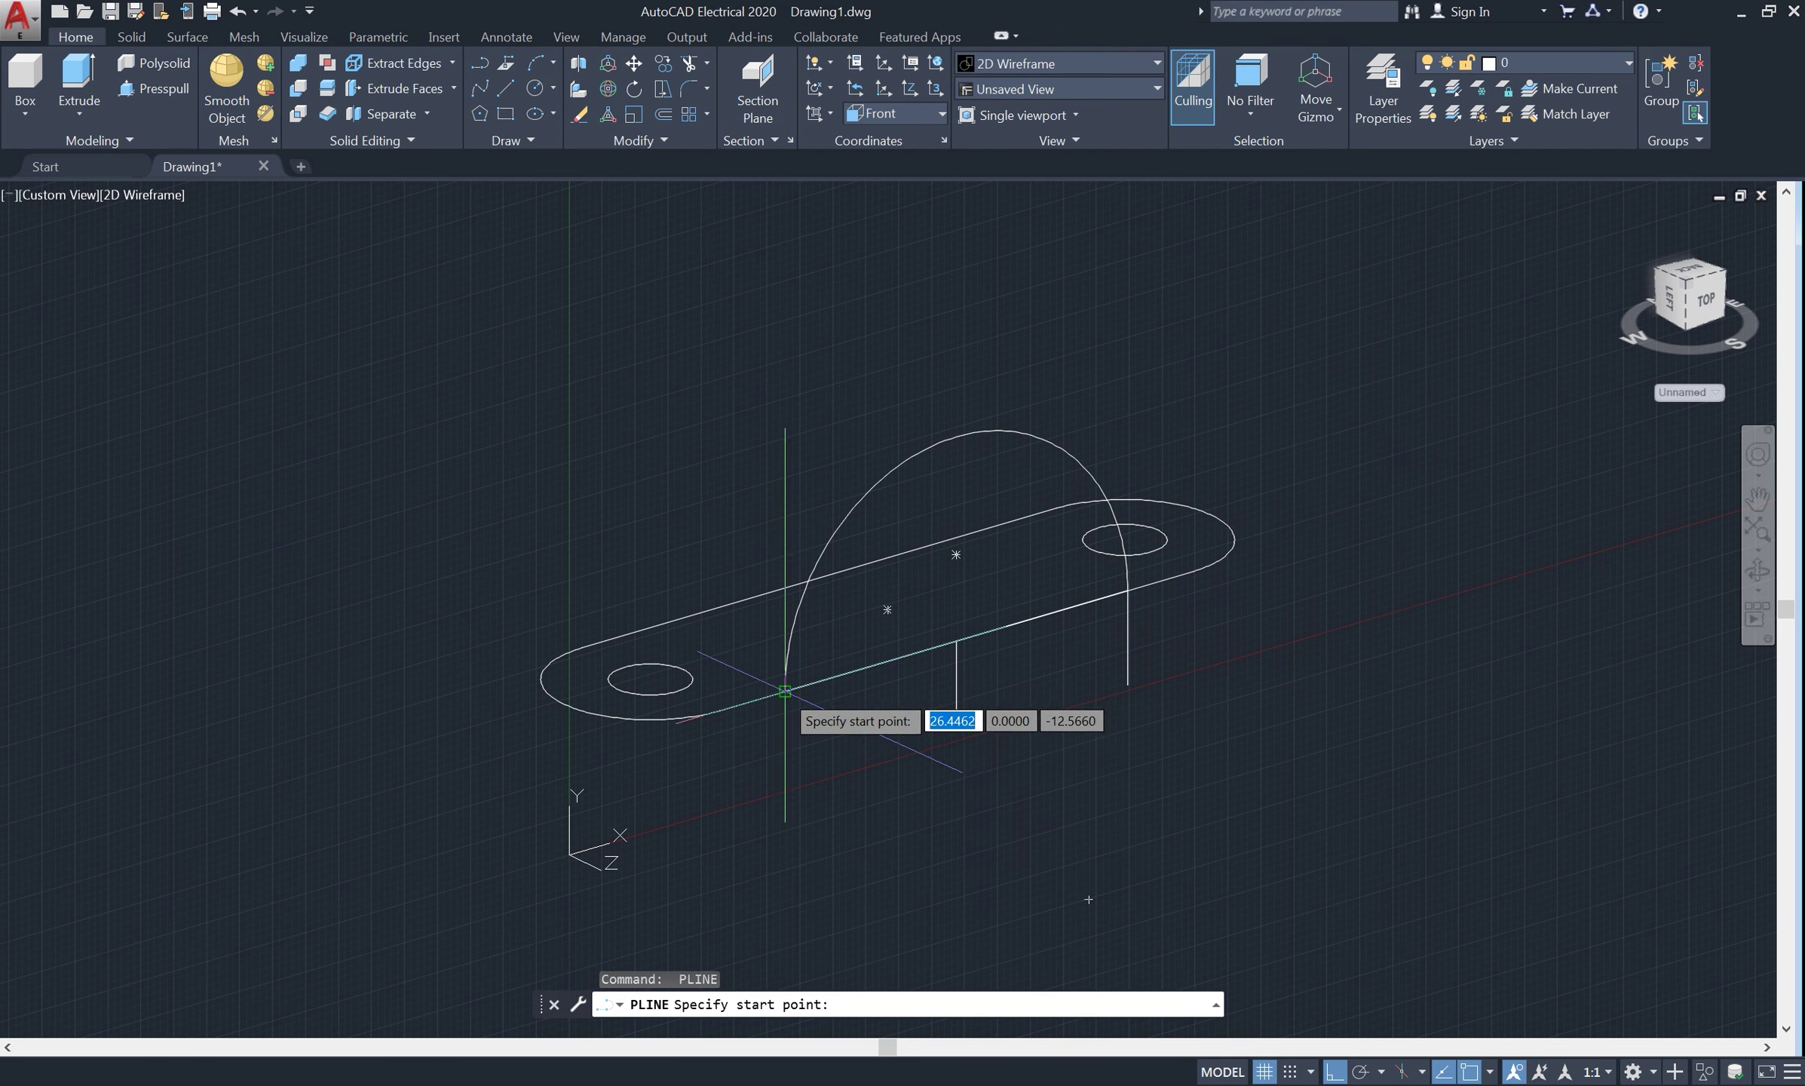
left_click(784, 690)
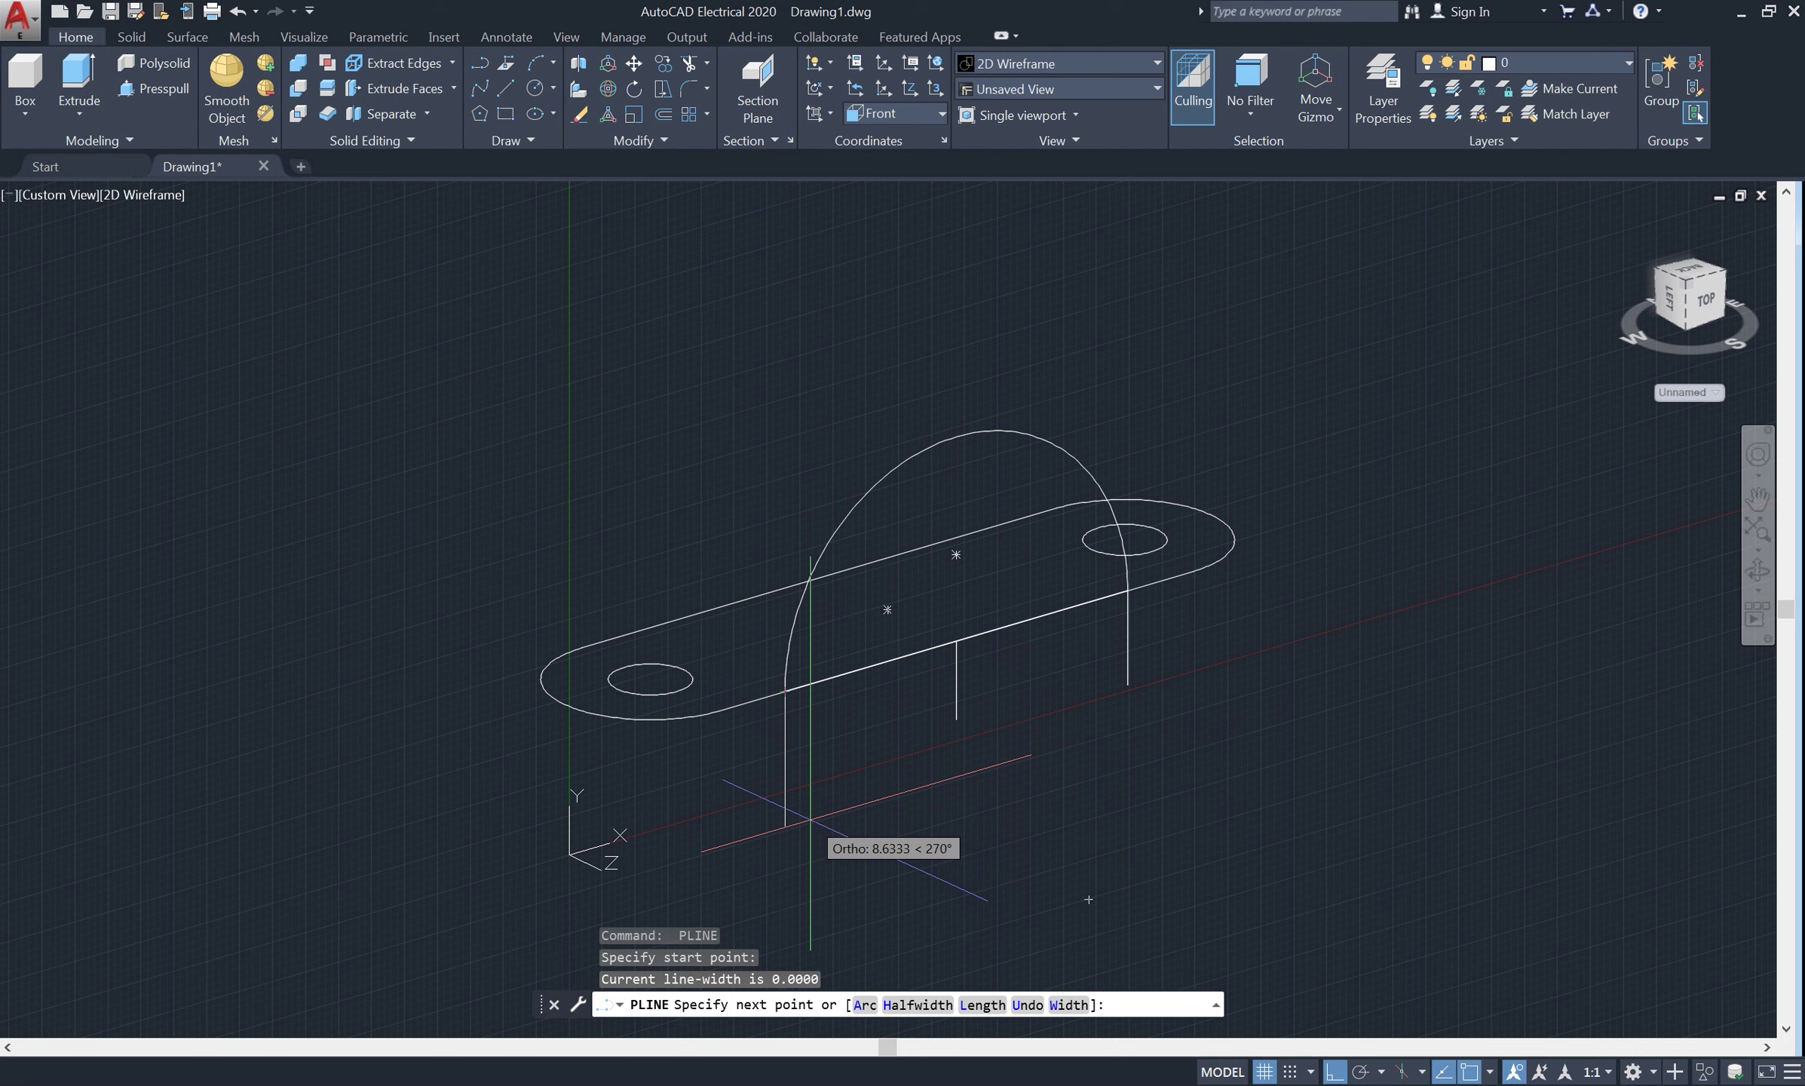
type("6")
key("Return")
key("Return")
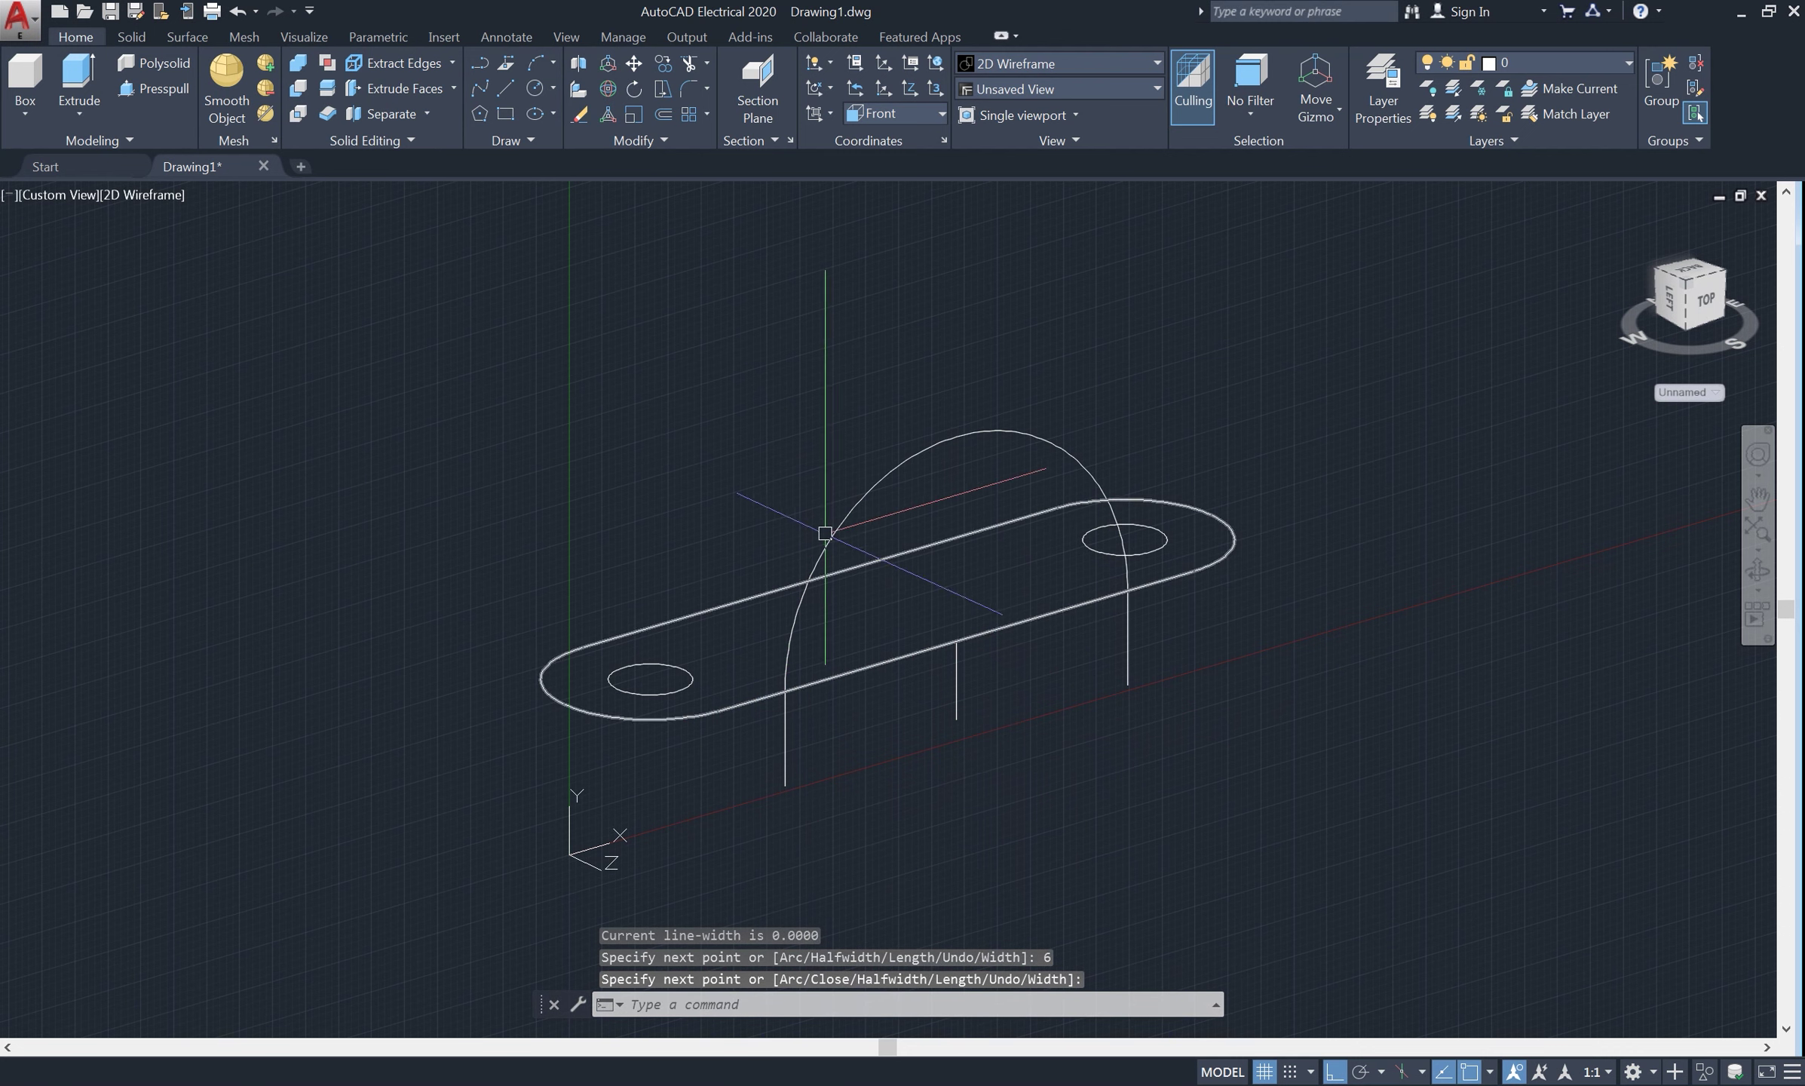
Draw a three-point curved arc across the lower ends of the vertical lines
type("ARC")
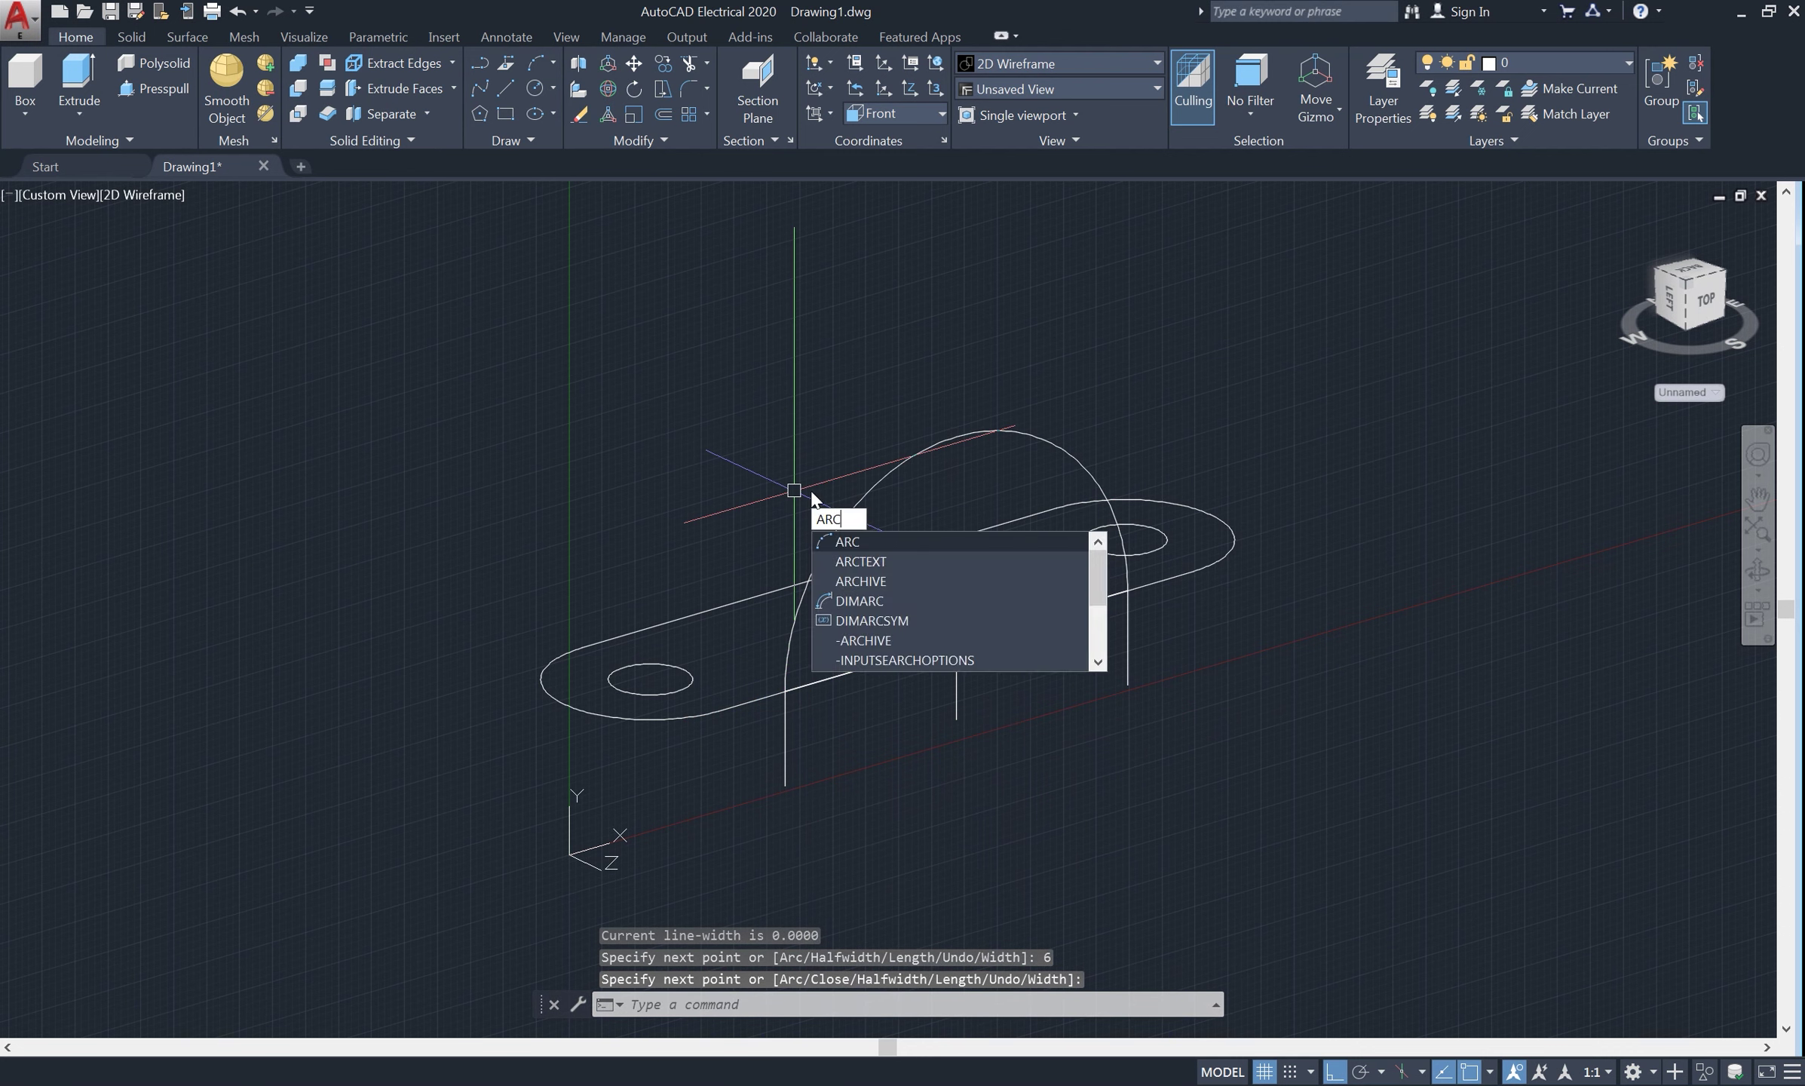
key("Return")
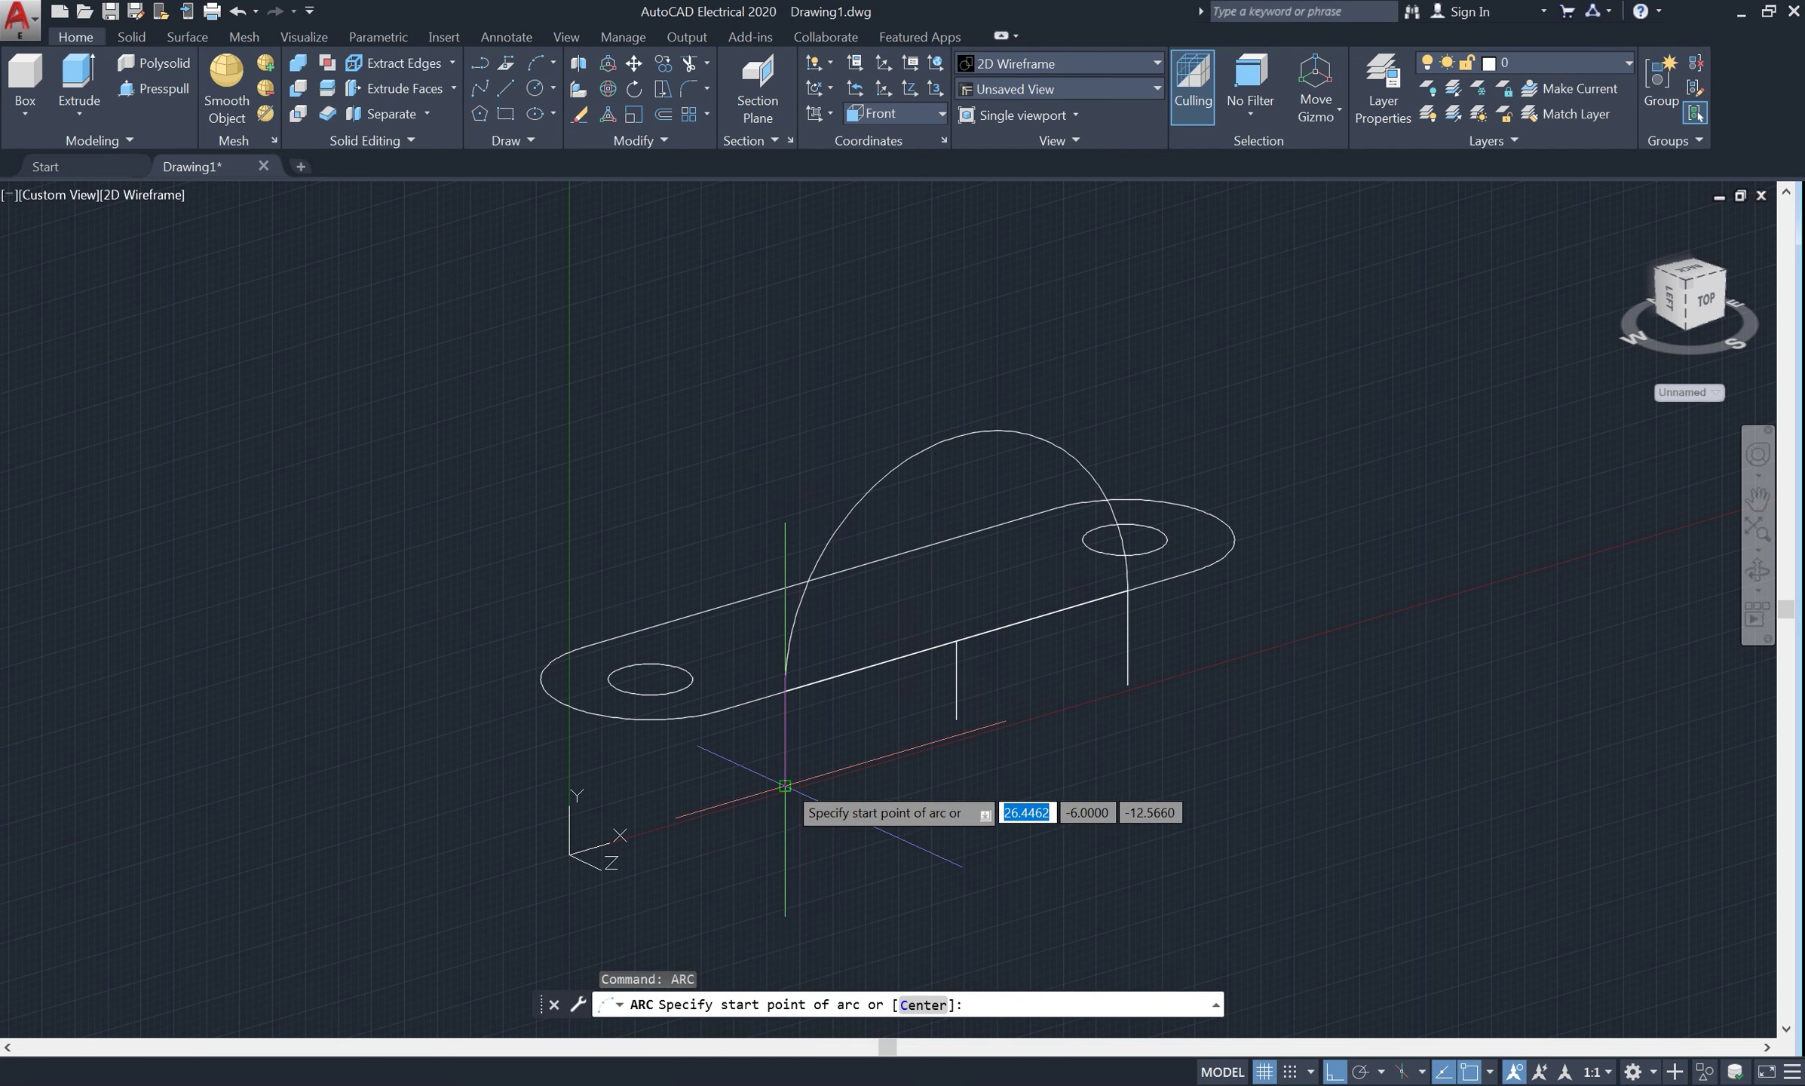
left_click(784, 785)
left_click(956, 720)
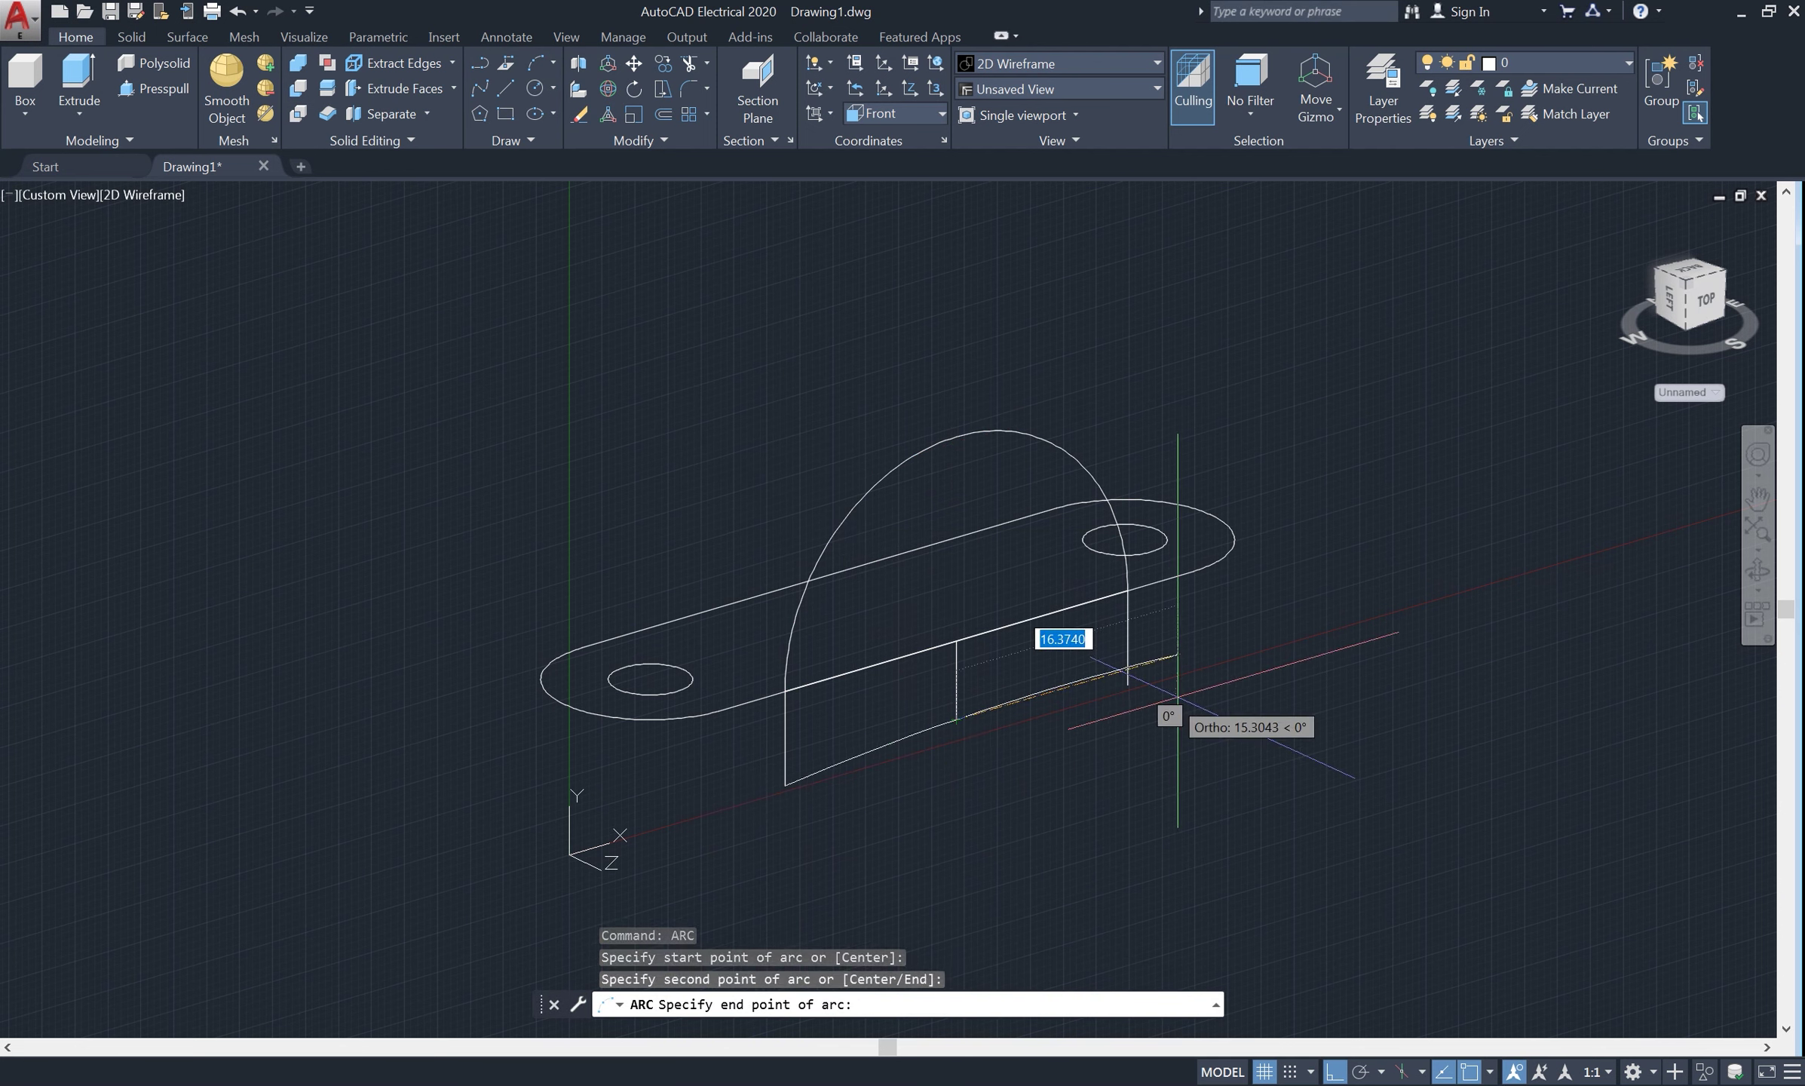
left_click(1127, 684)
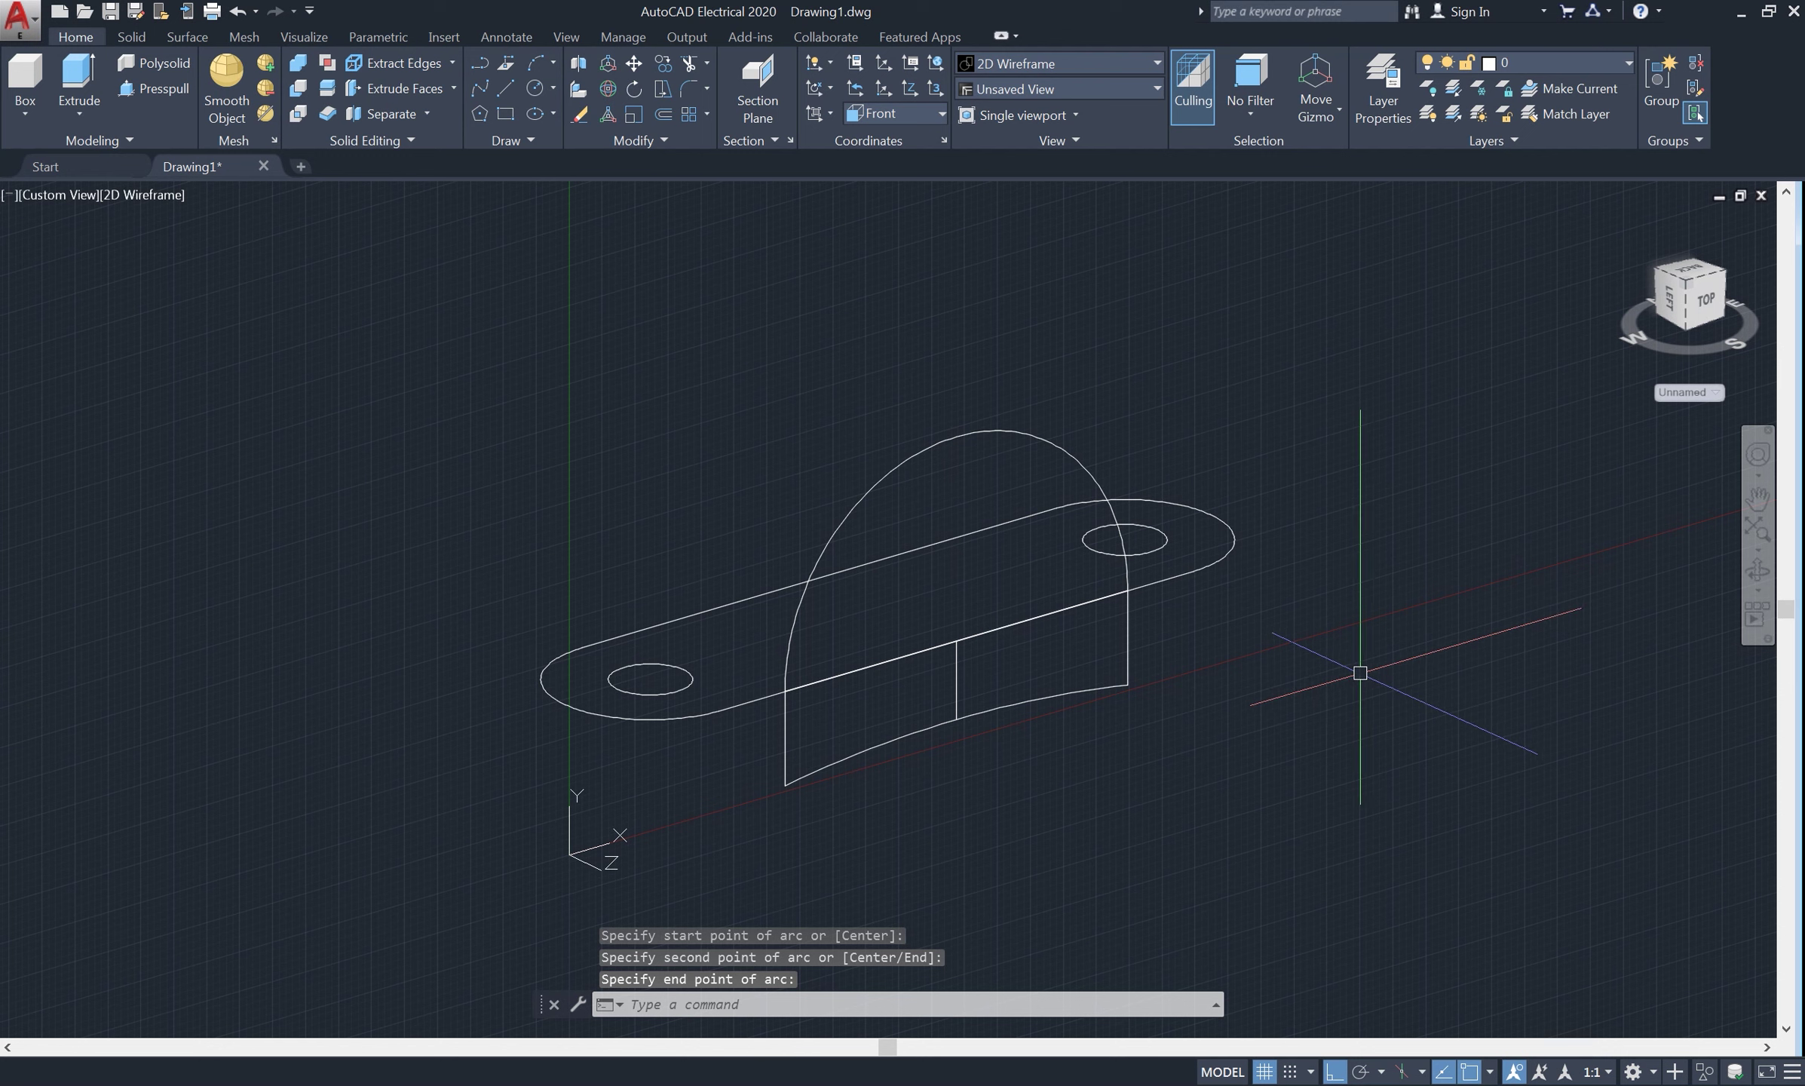
Join the right edge line, bottom arc and left edge into one polyline
type("j")
key("Return")
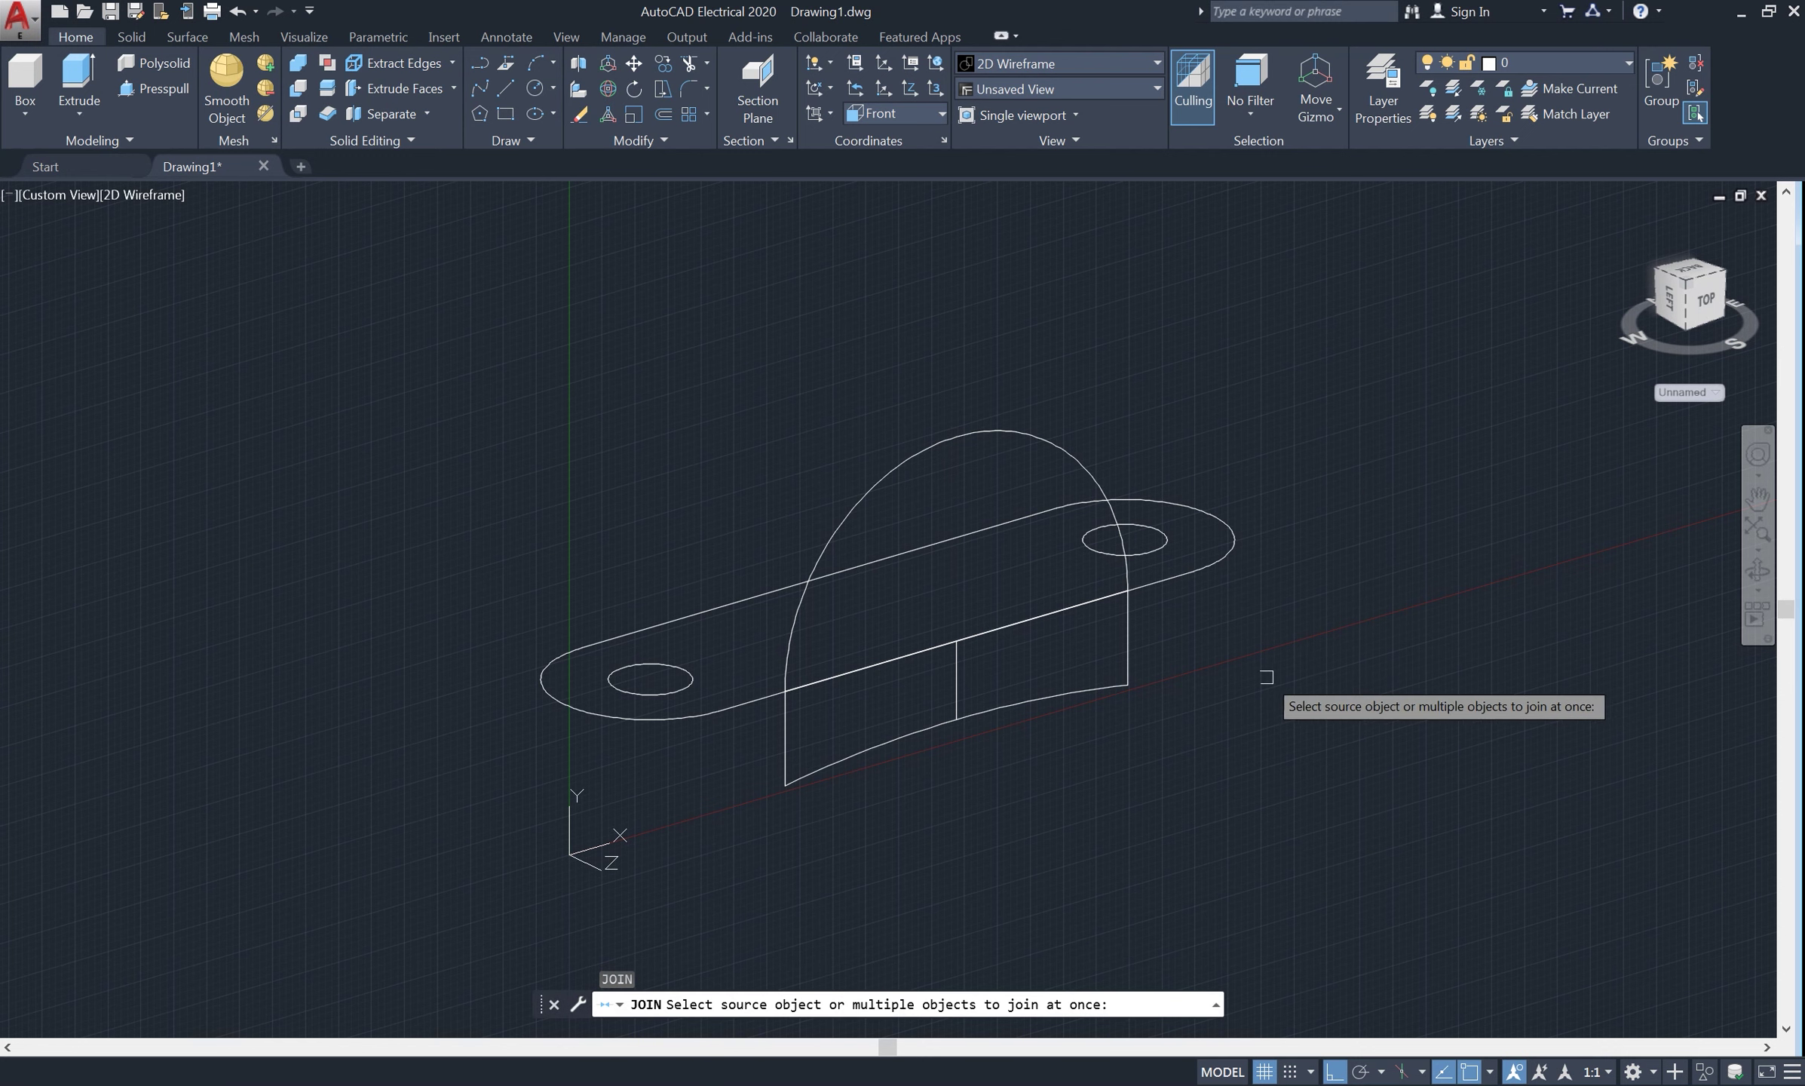
left_click(1132, 650)
left_click(1056, 693)
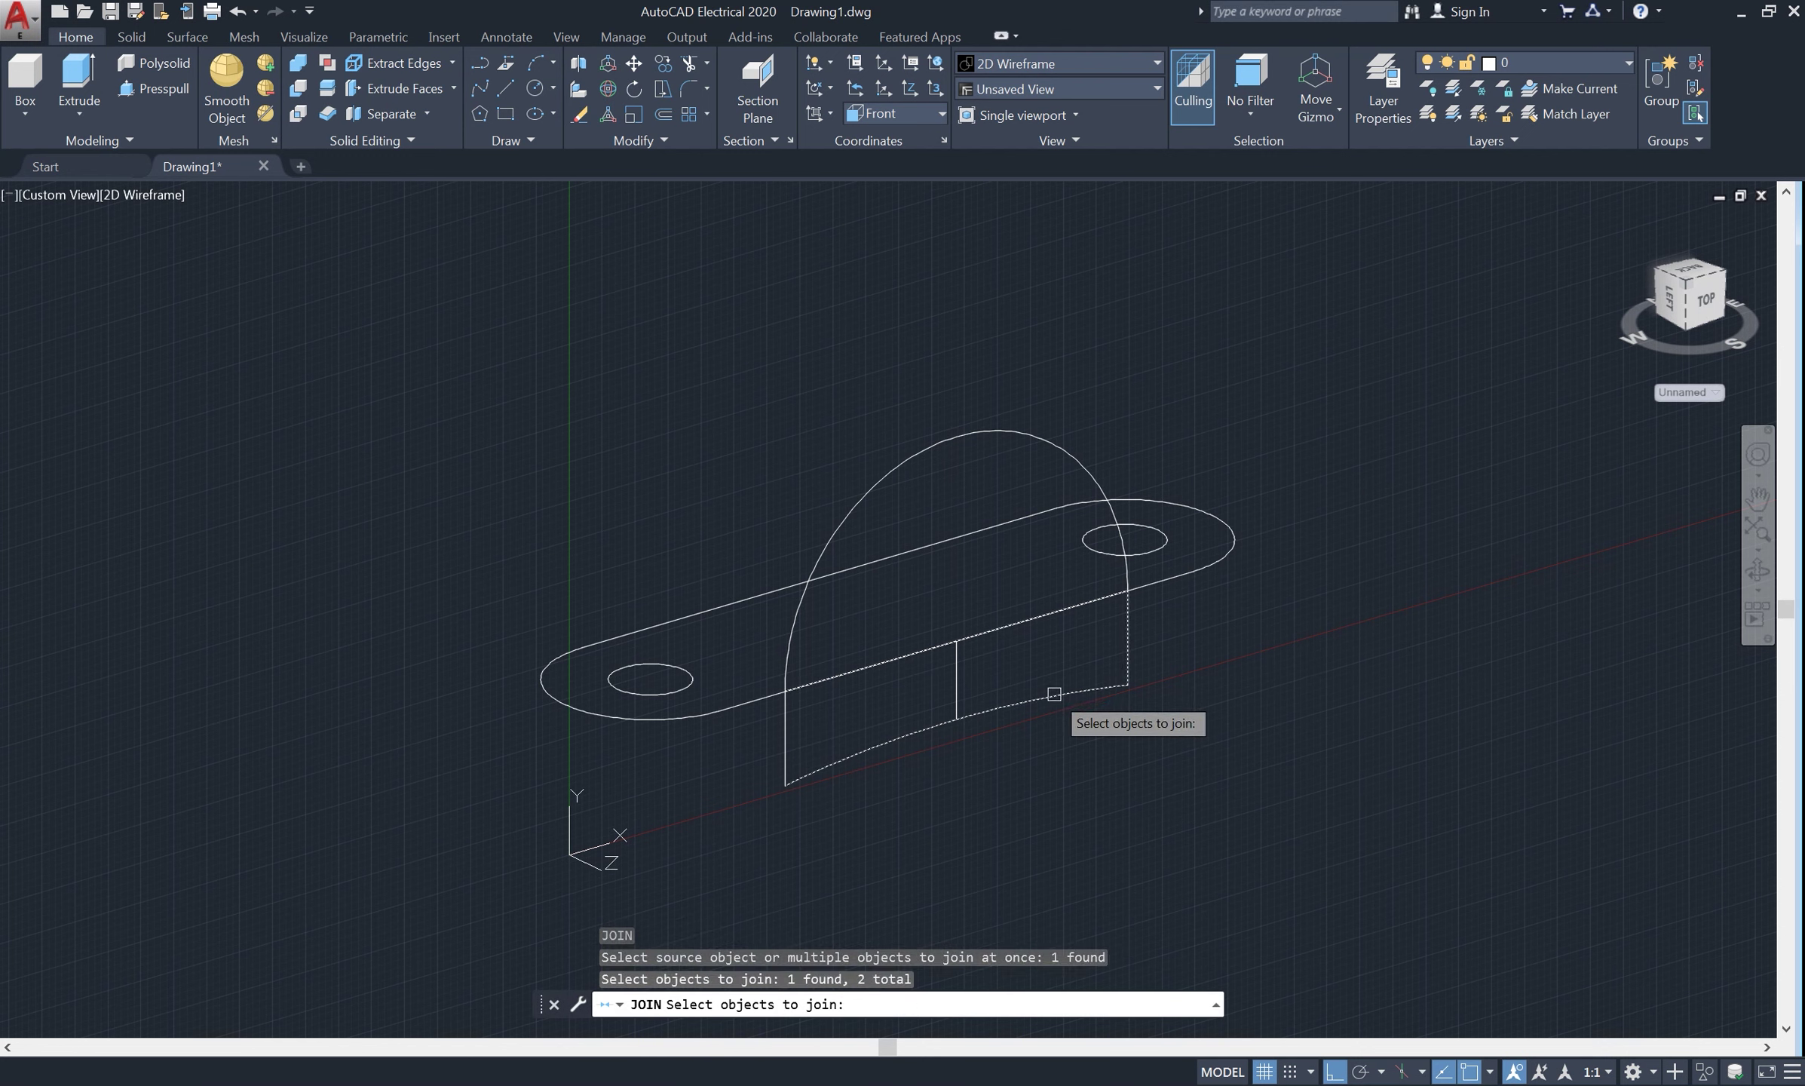
left_click(791, 746)
key("Return")
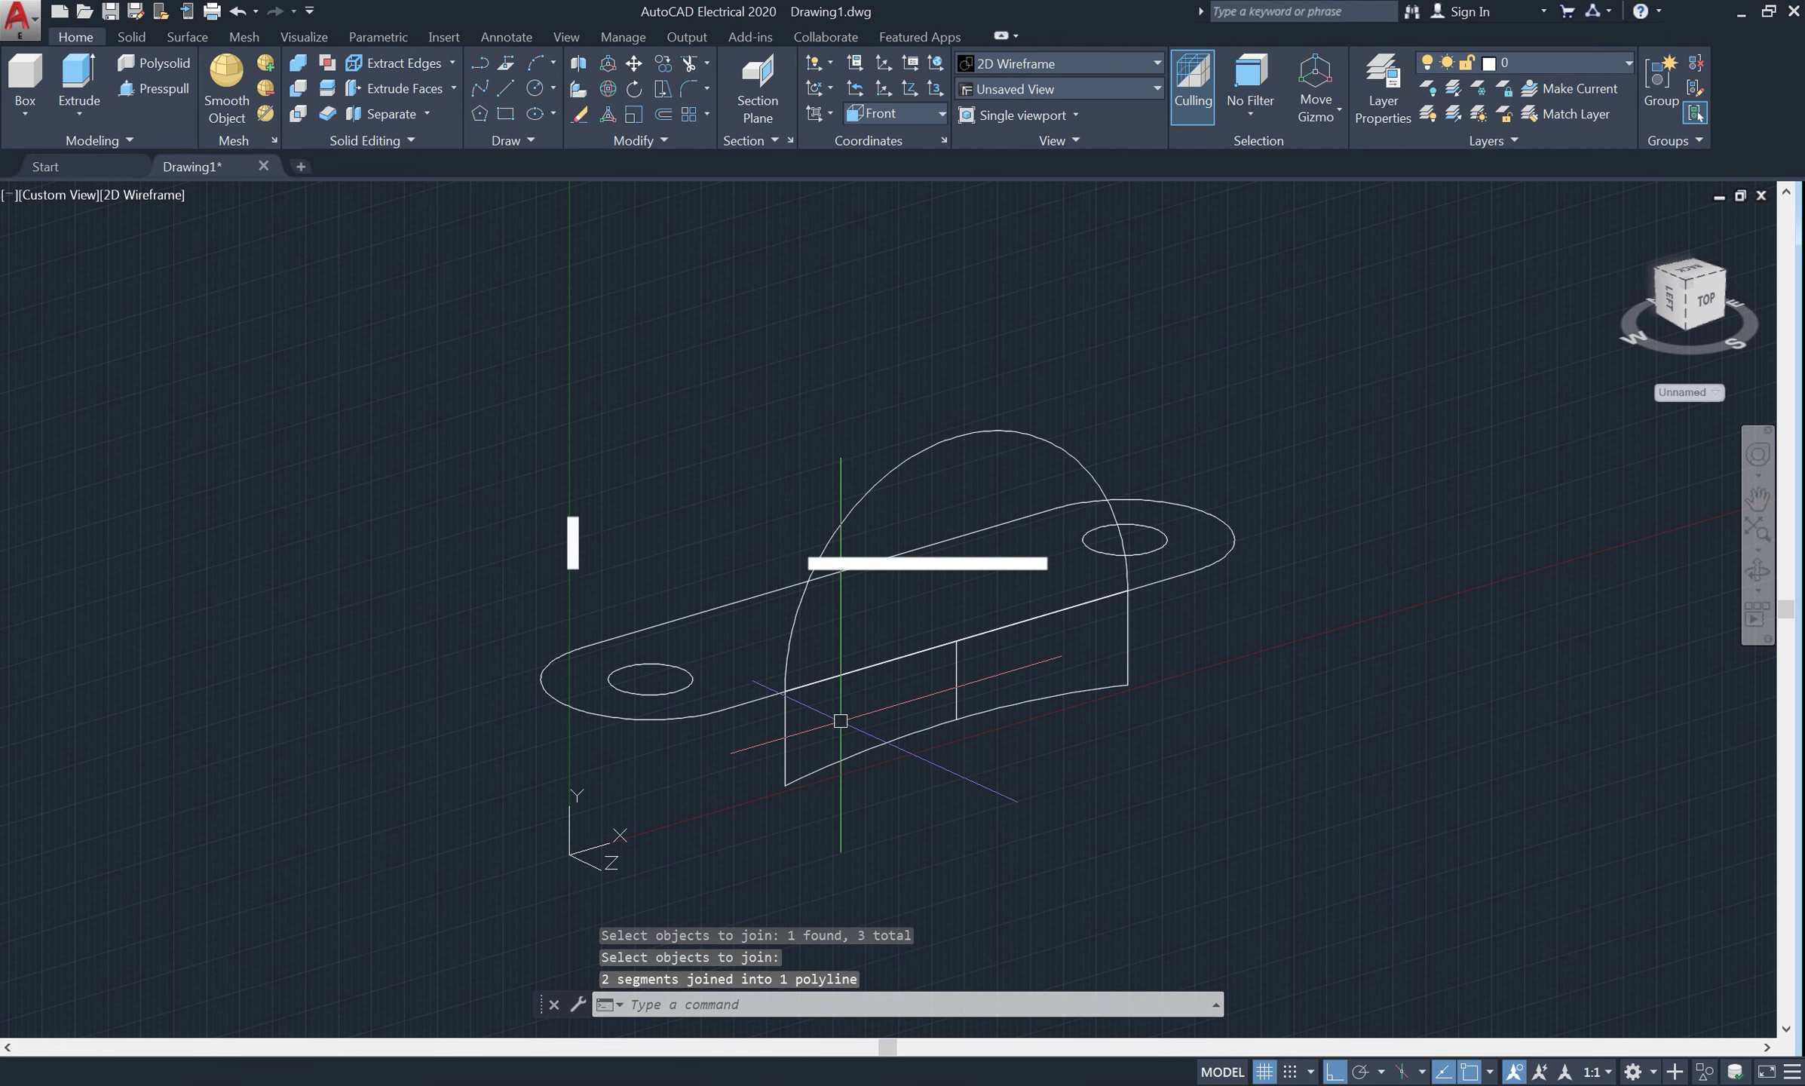
type("e")
key("Return")
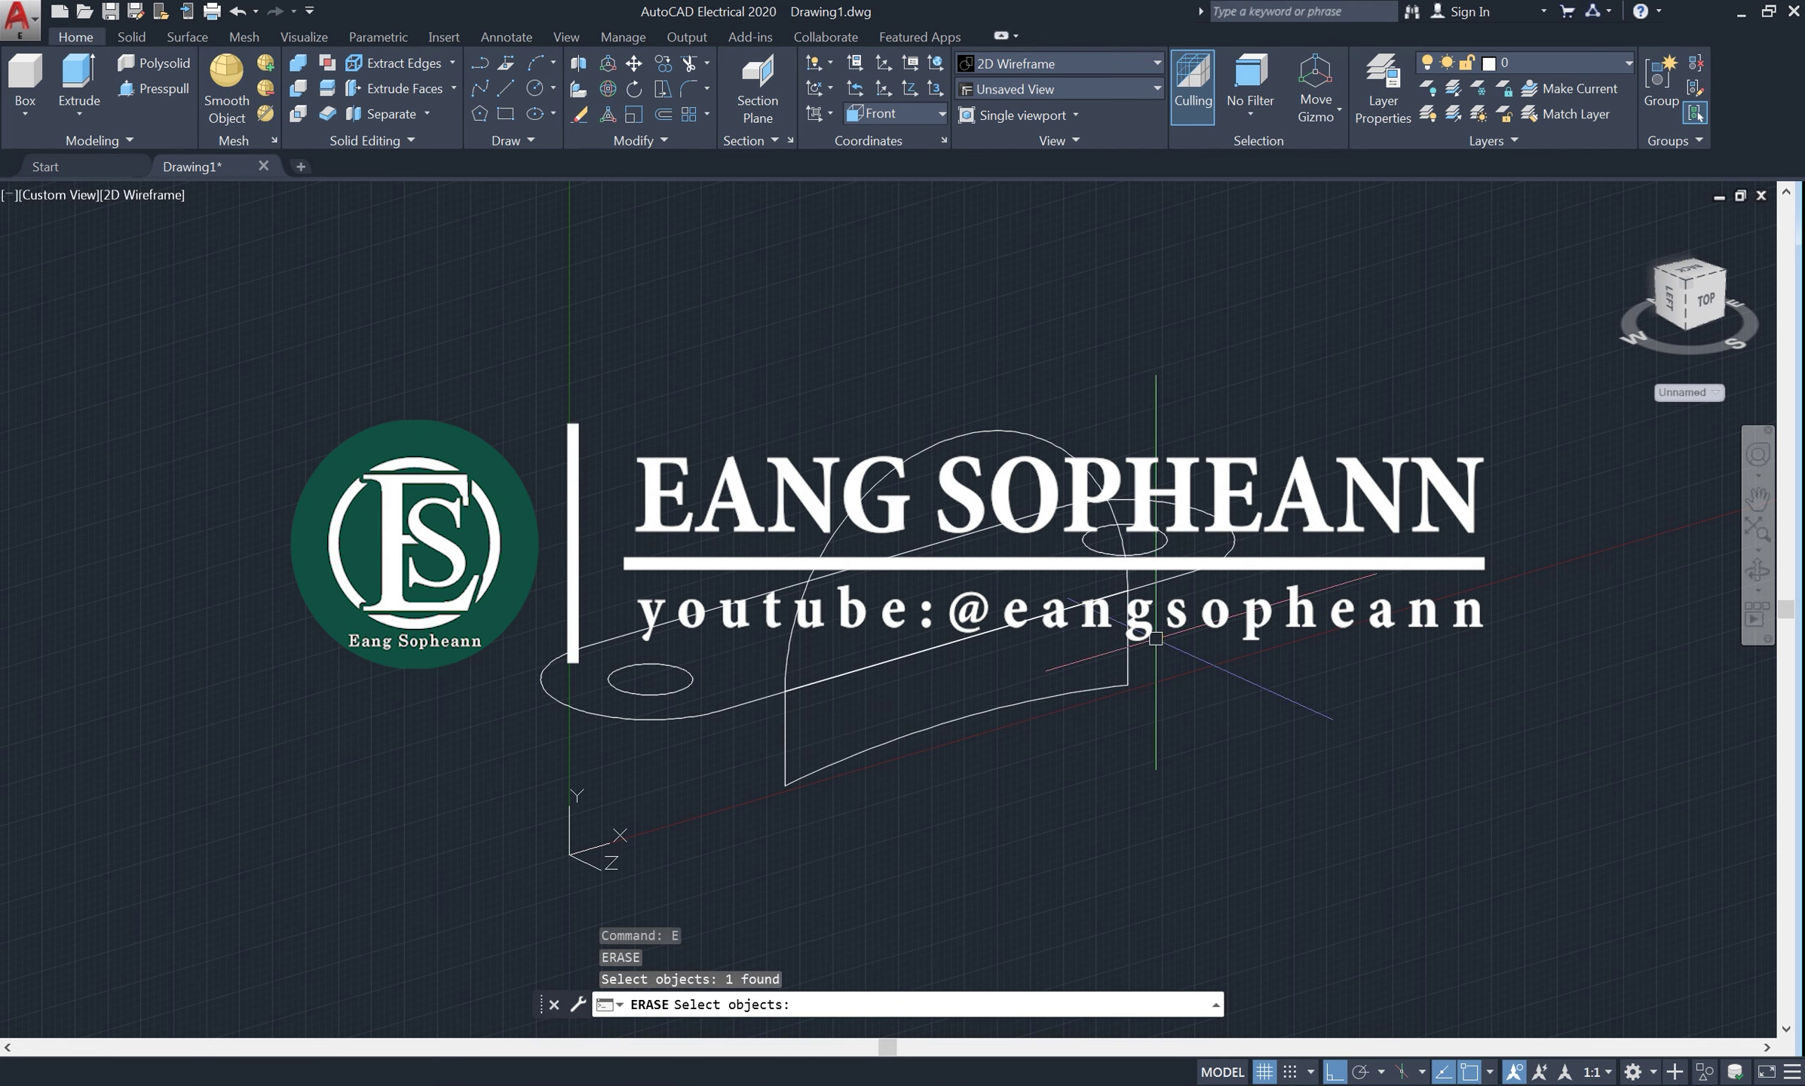
Erase the leftover middle vertical line
left_click(1127, 603)
key("Return")
middle_click_drag(1064, 628, 1363, 499)
scroll(1362, 499, "up", 2)
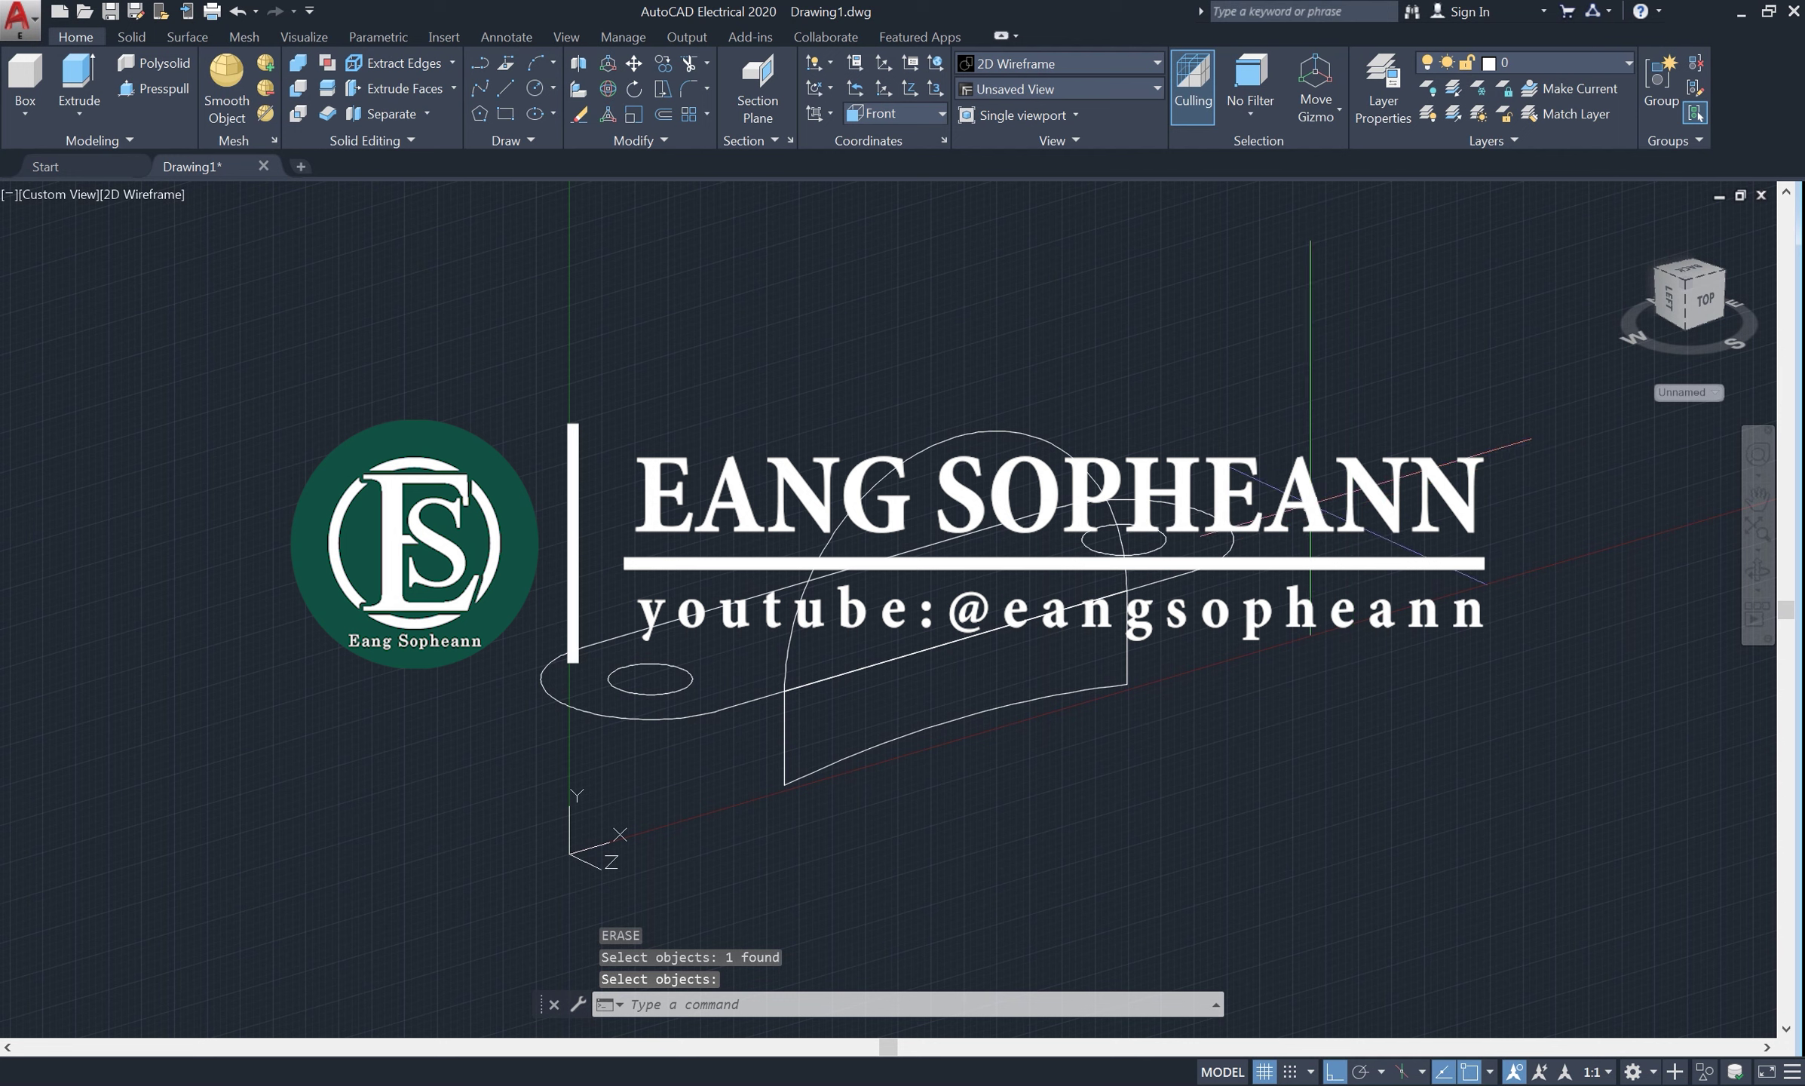
Set the visual style to Shaded and reset the UCS to World
left_click(143, 194)
left_click(215, 329)
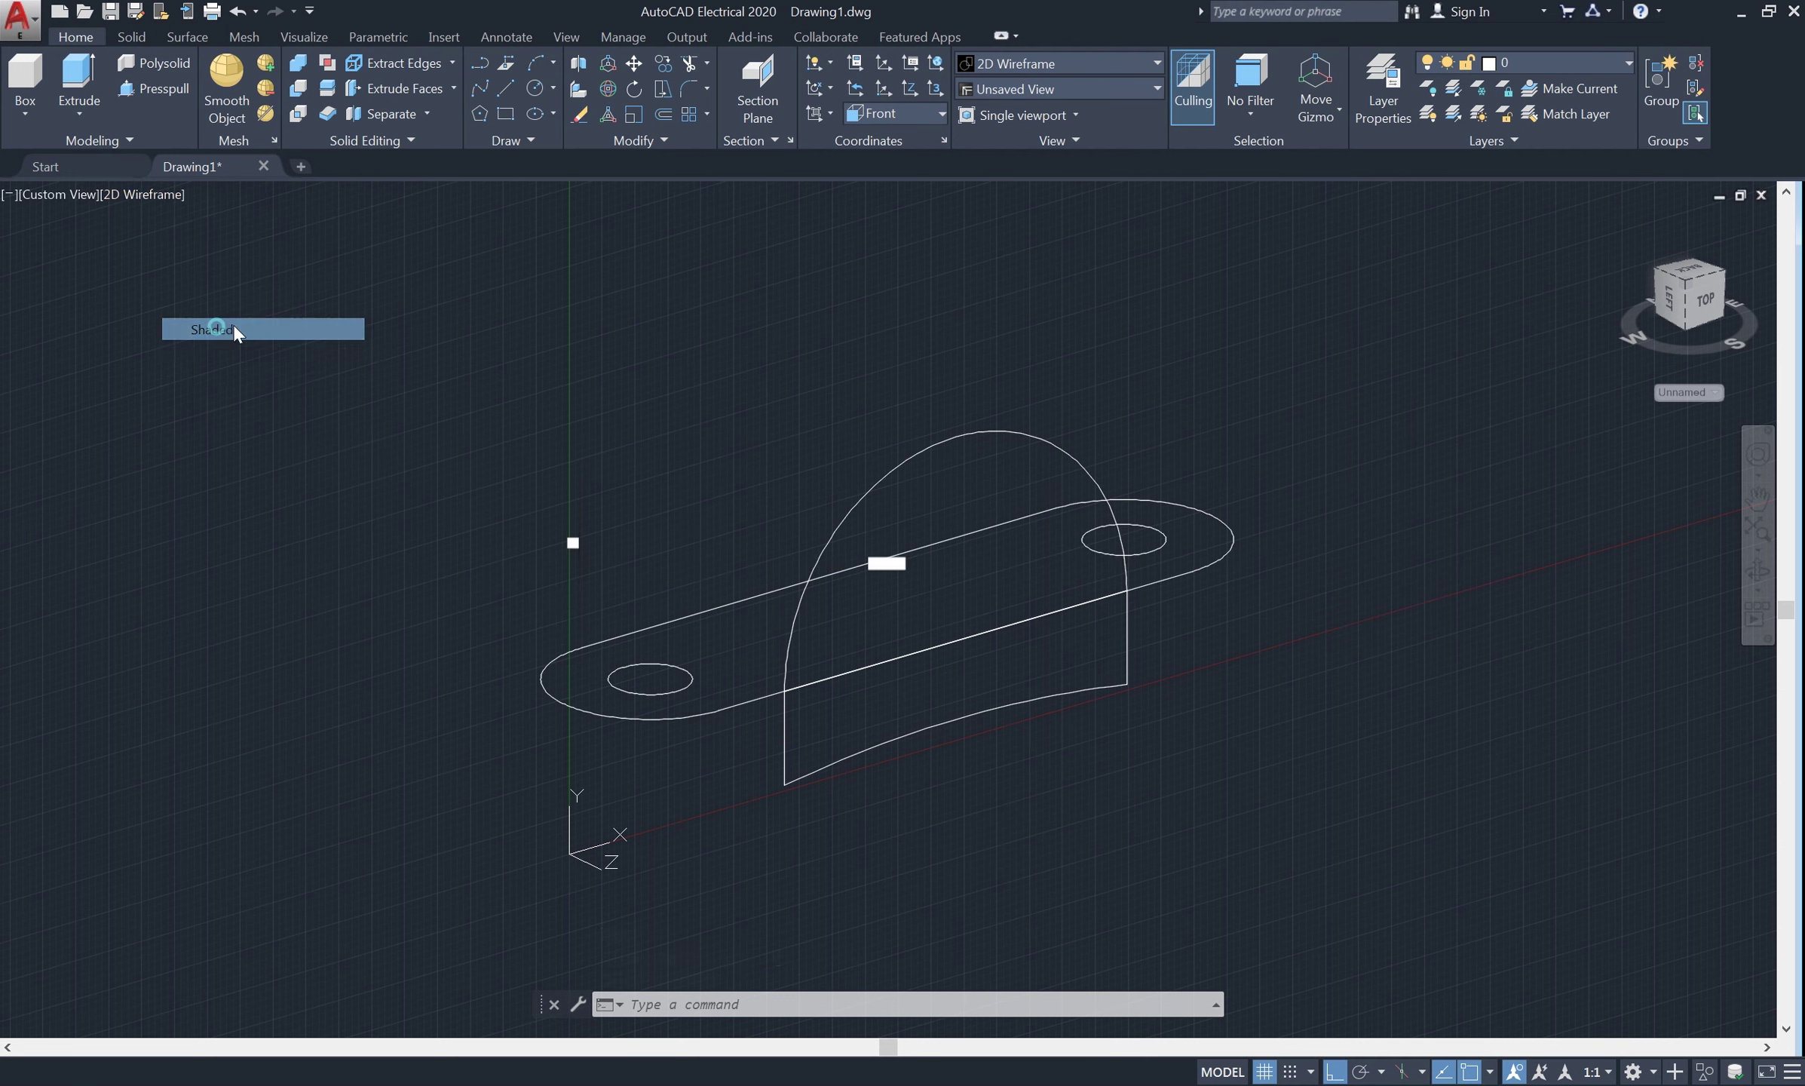
left_click(905, 113)
left_click(882, 176)
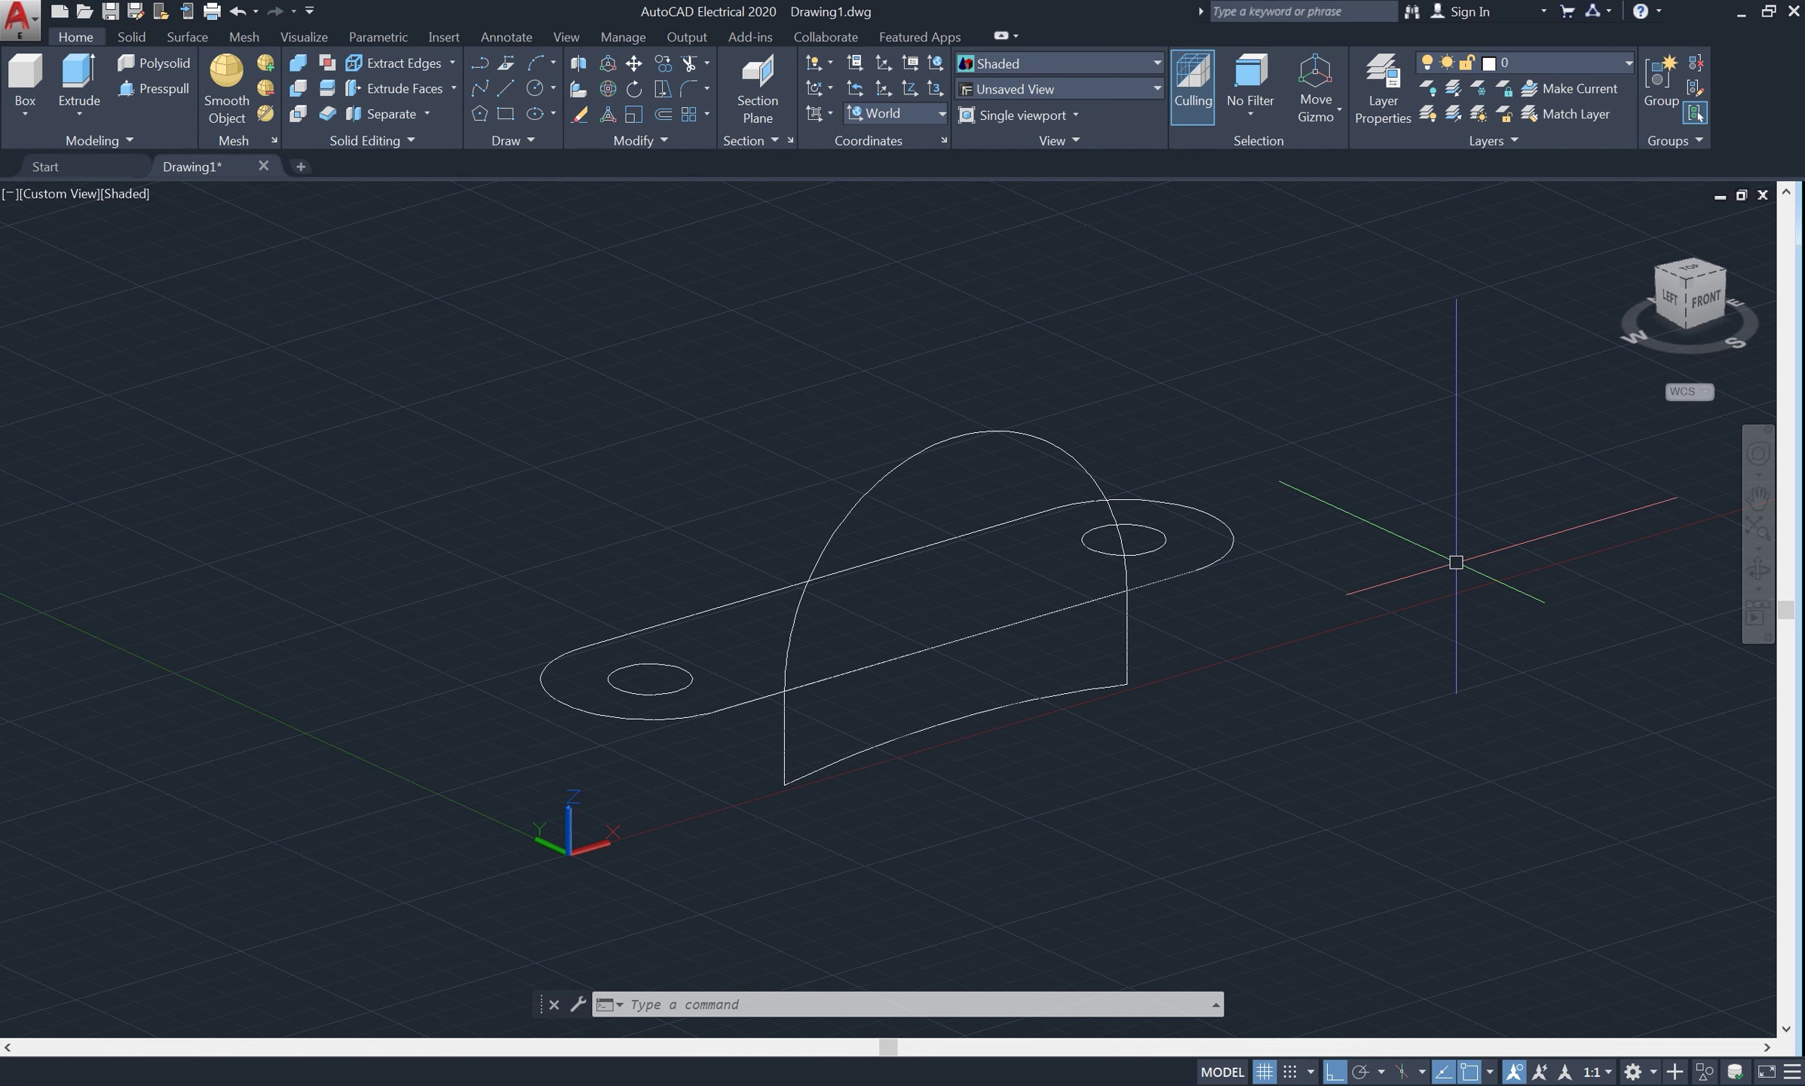
Extrude the slot outline and both small circles 3 units high into solids
type("ex")
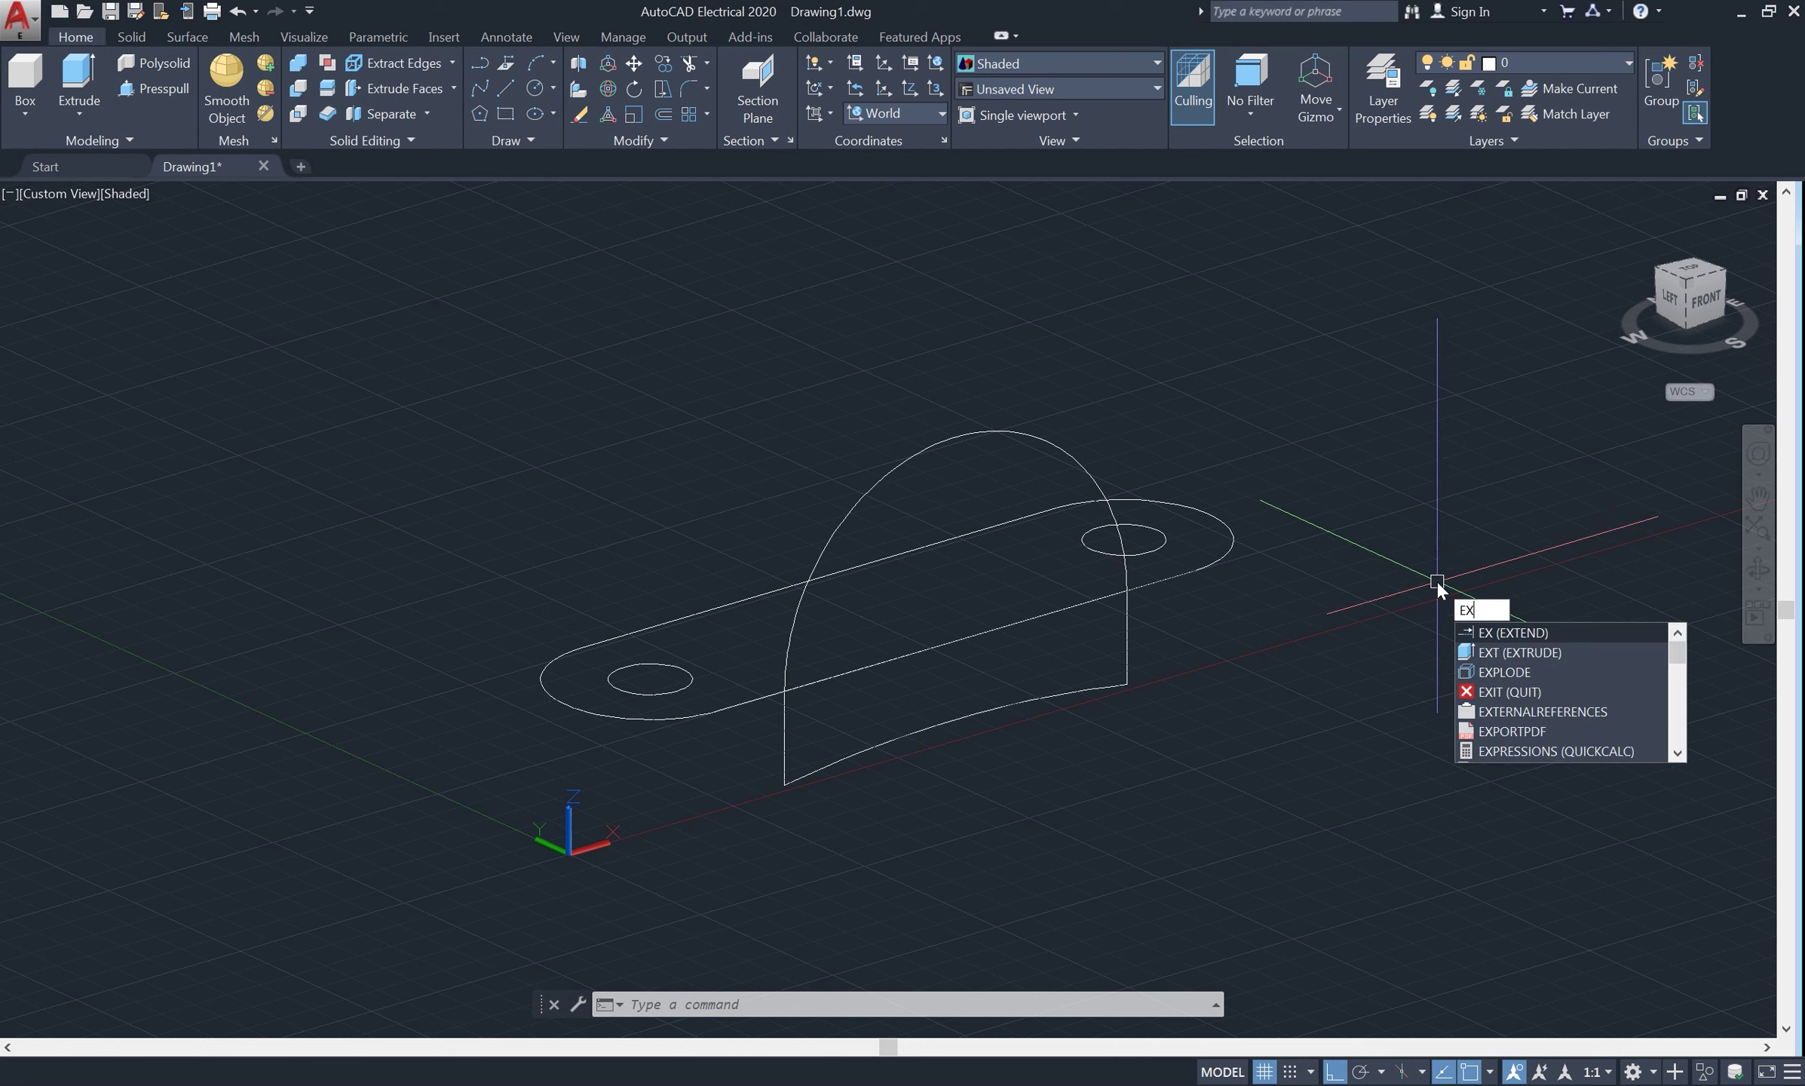
type("t")
key("Return")
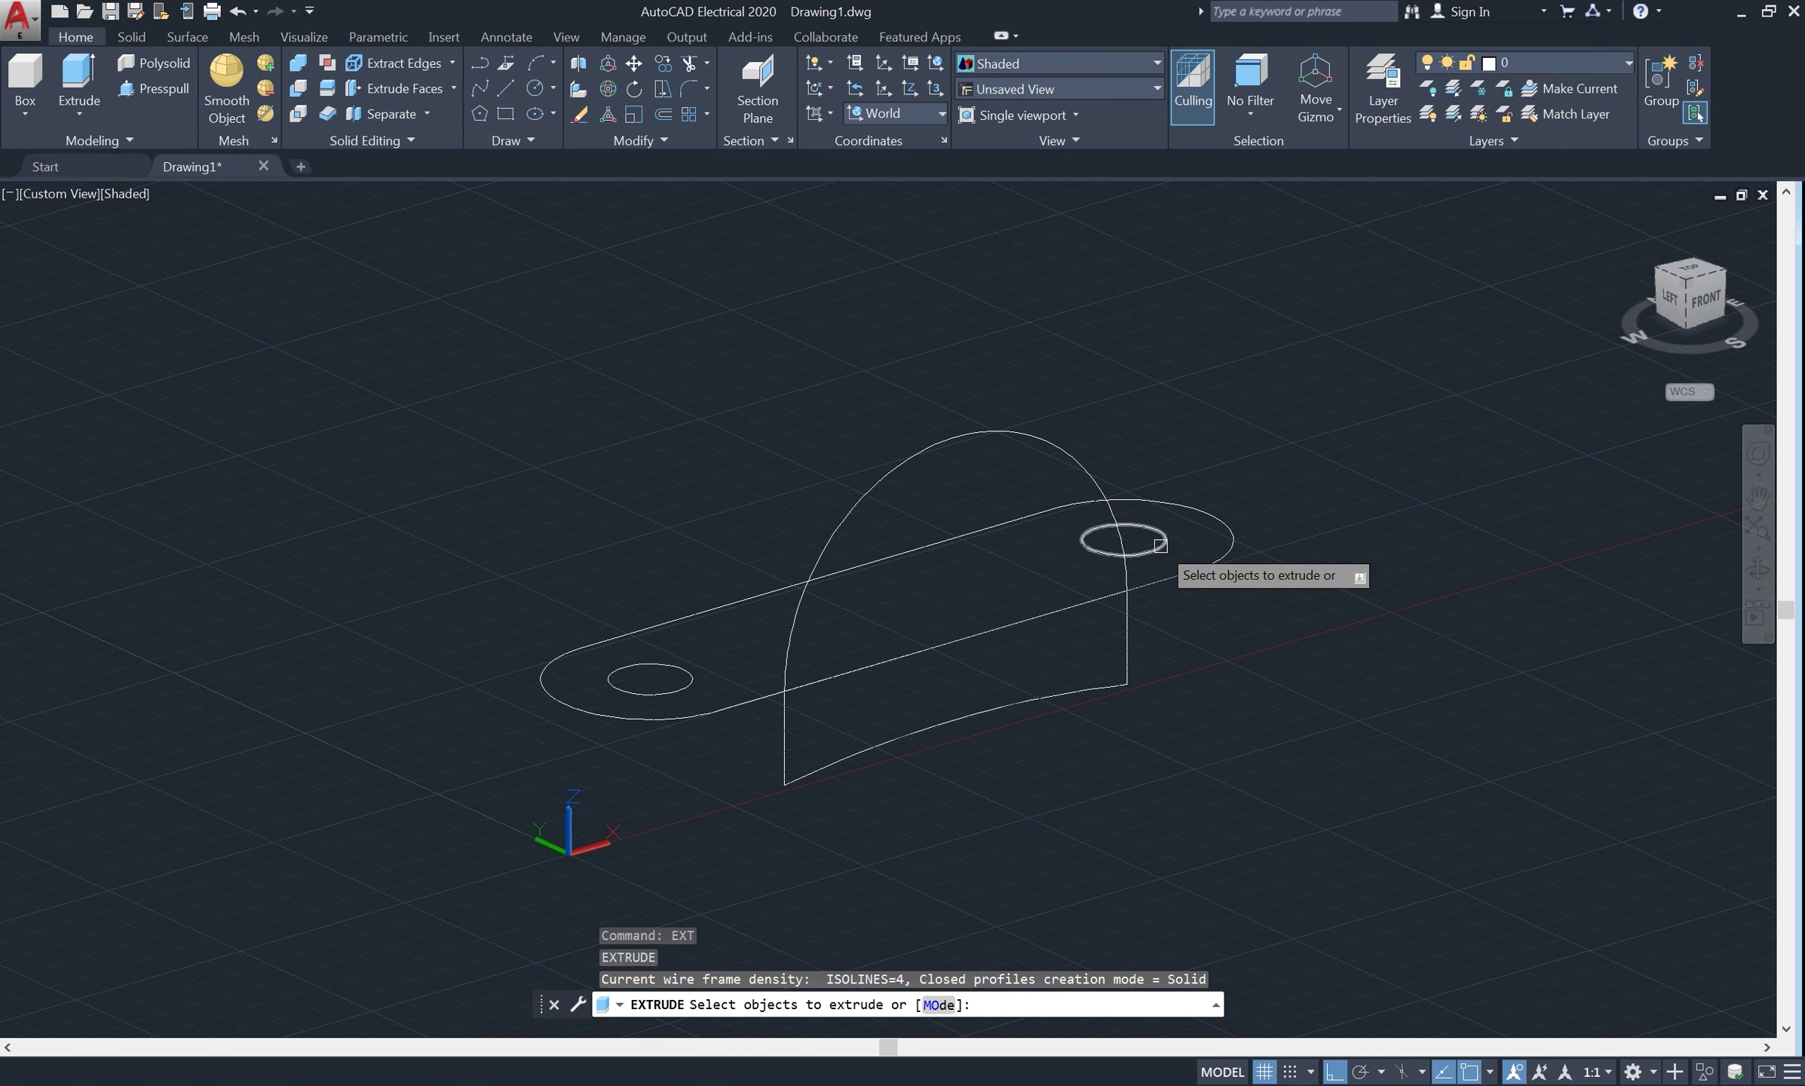
left_click(1159, 545)
left_click(658, 690)
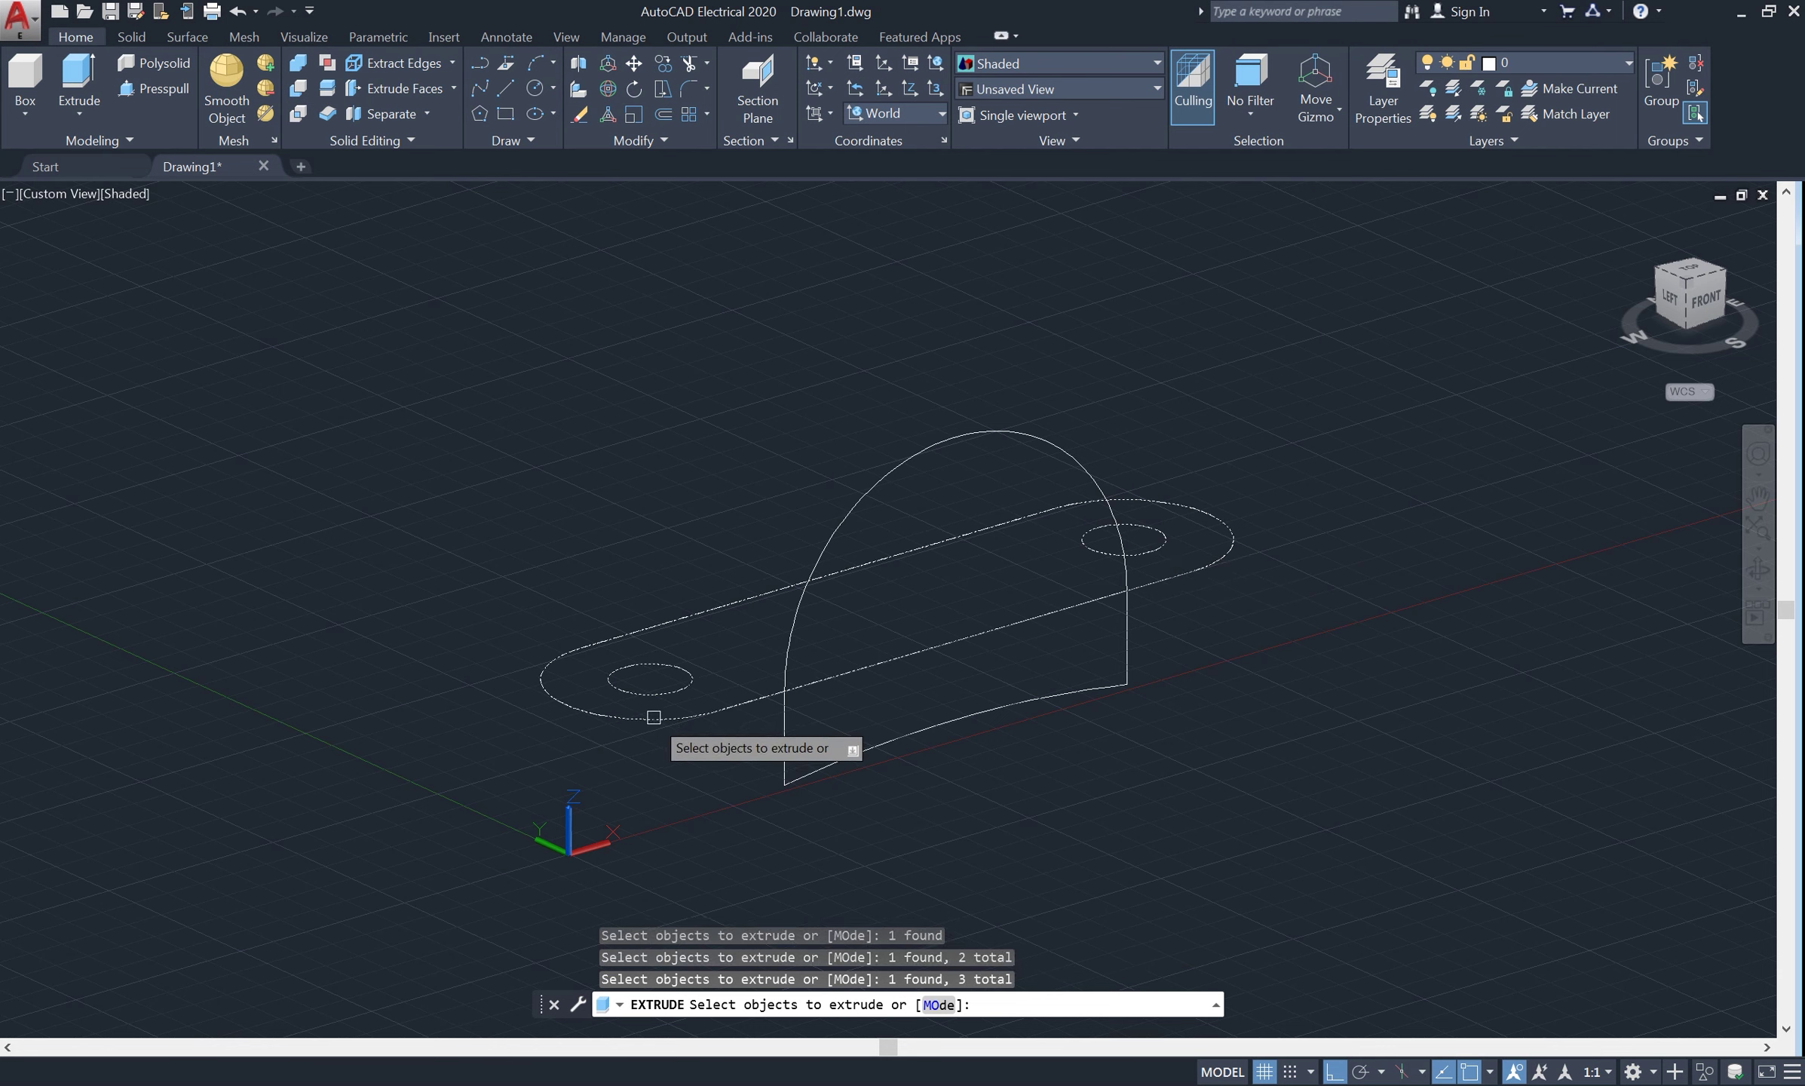
key("Return")
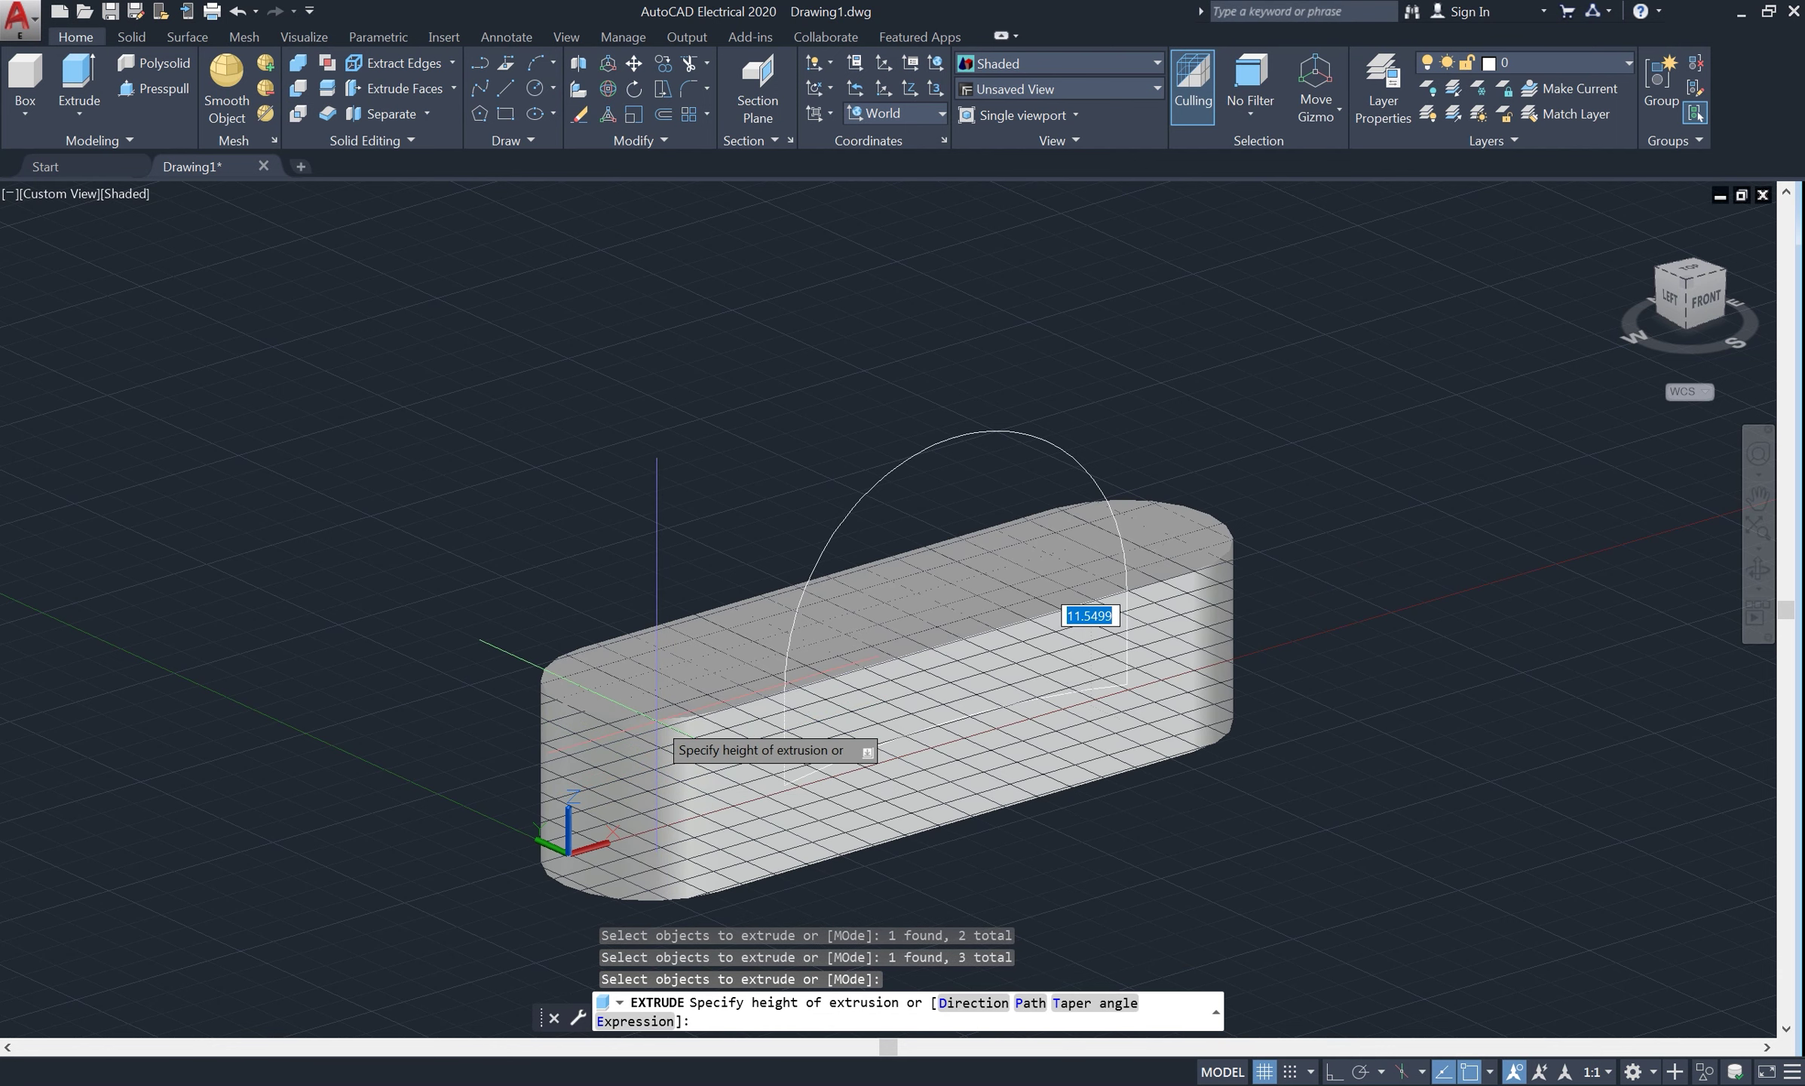
type("3")
key("Return")
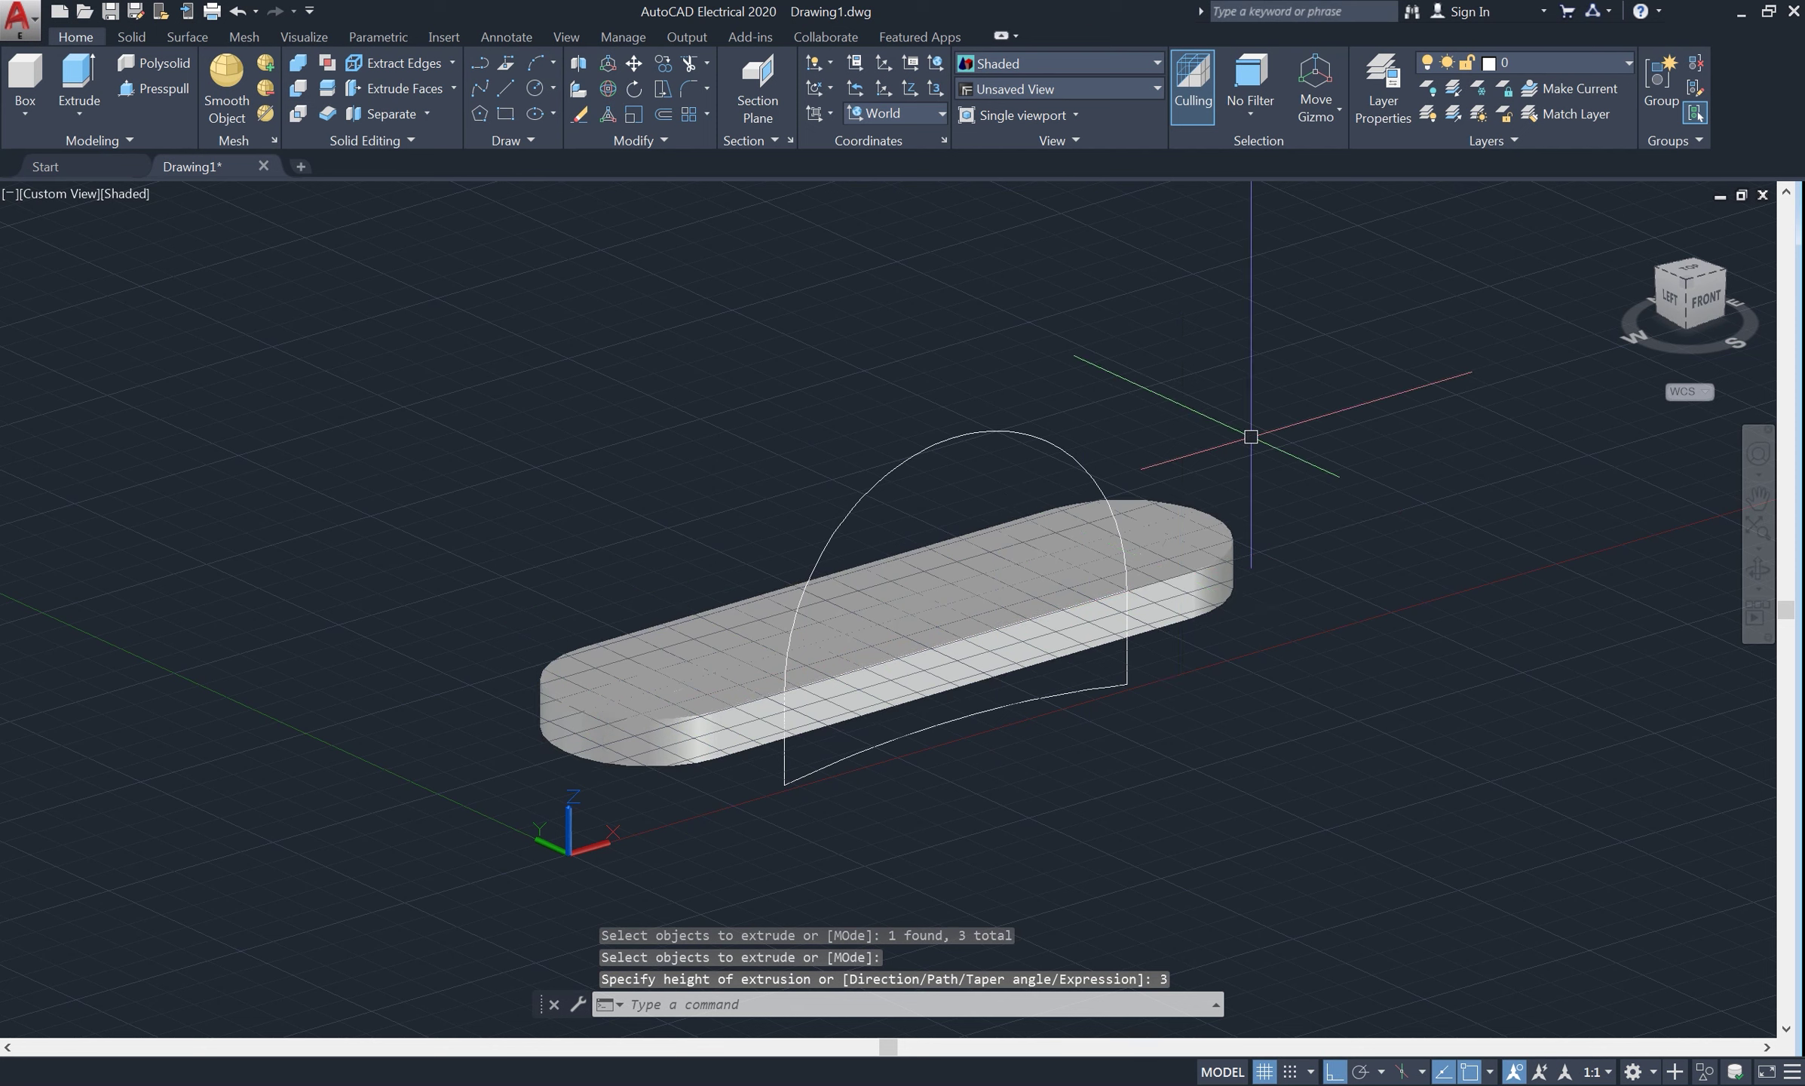
type("su")
key("Return")
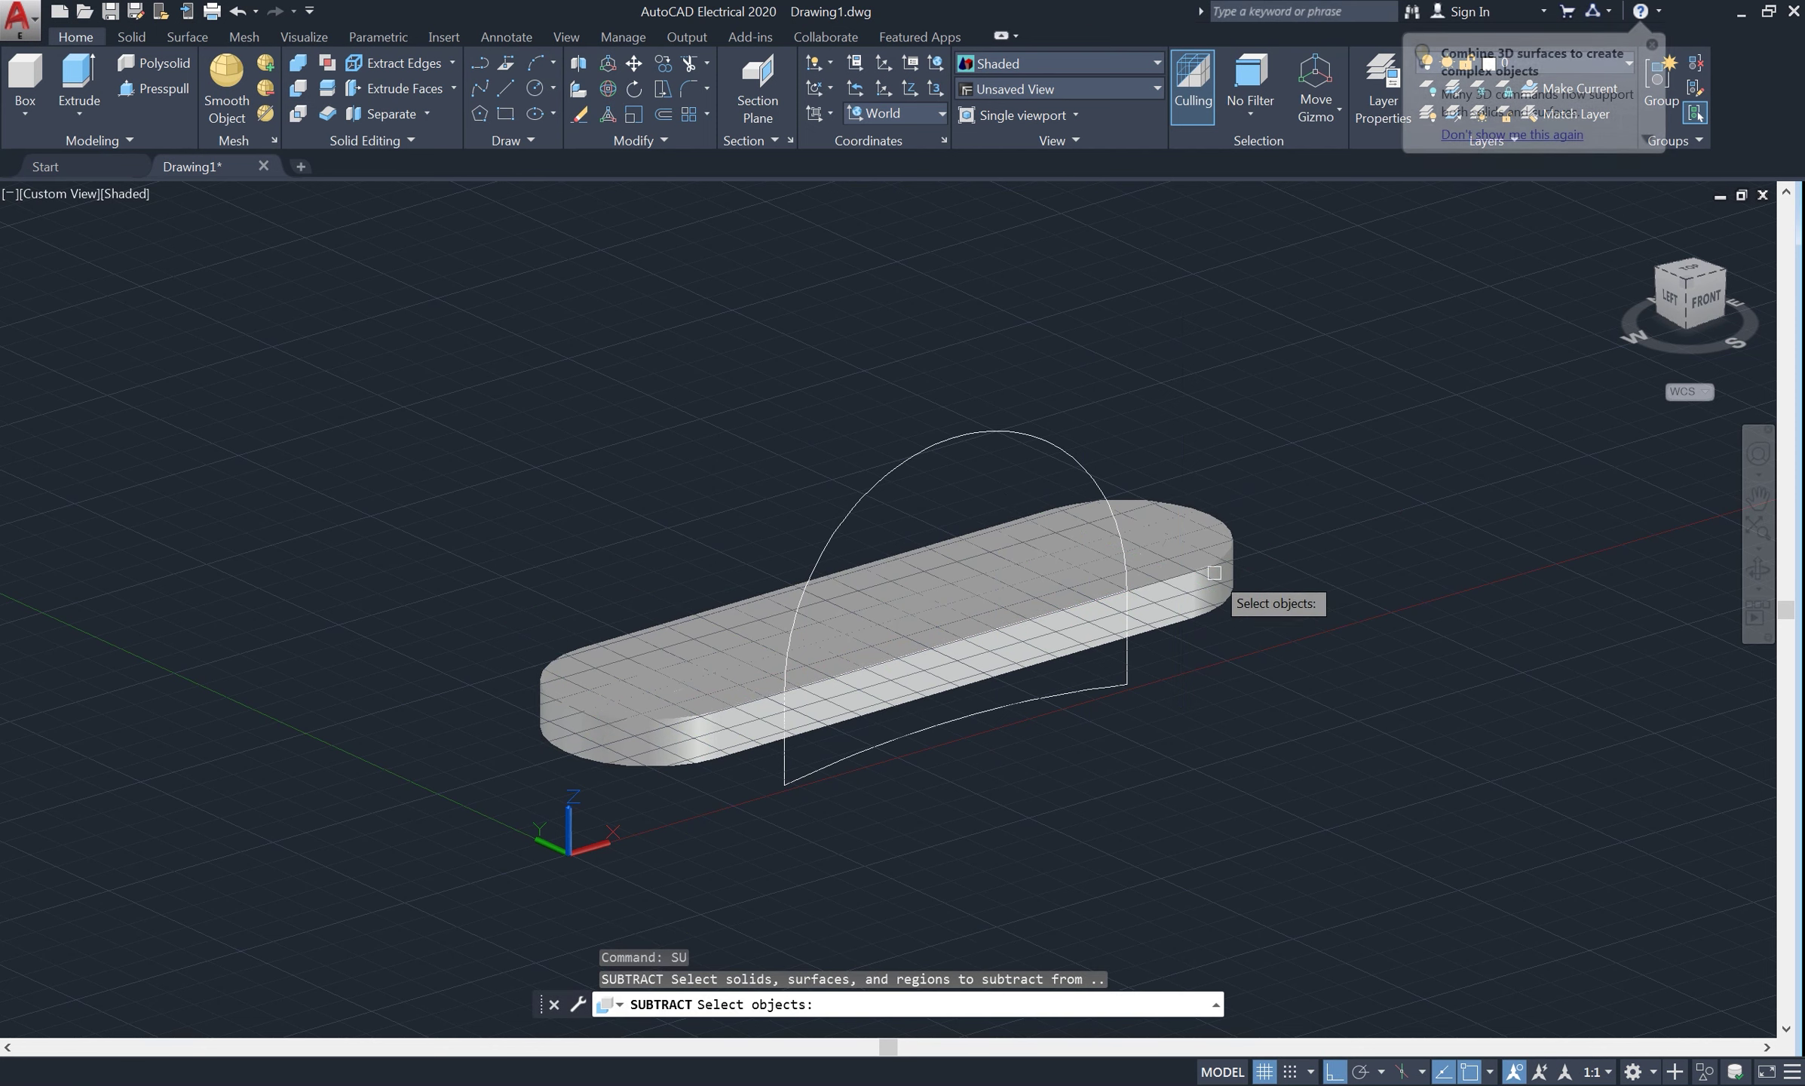
Subtract both hole cylinders from the plate, then turn the grid off
left_click(1200, 588)
key("Return")
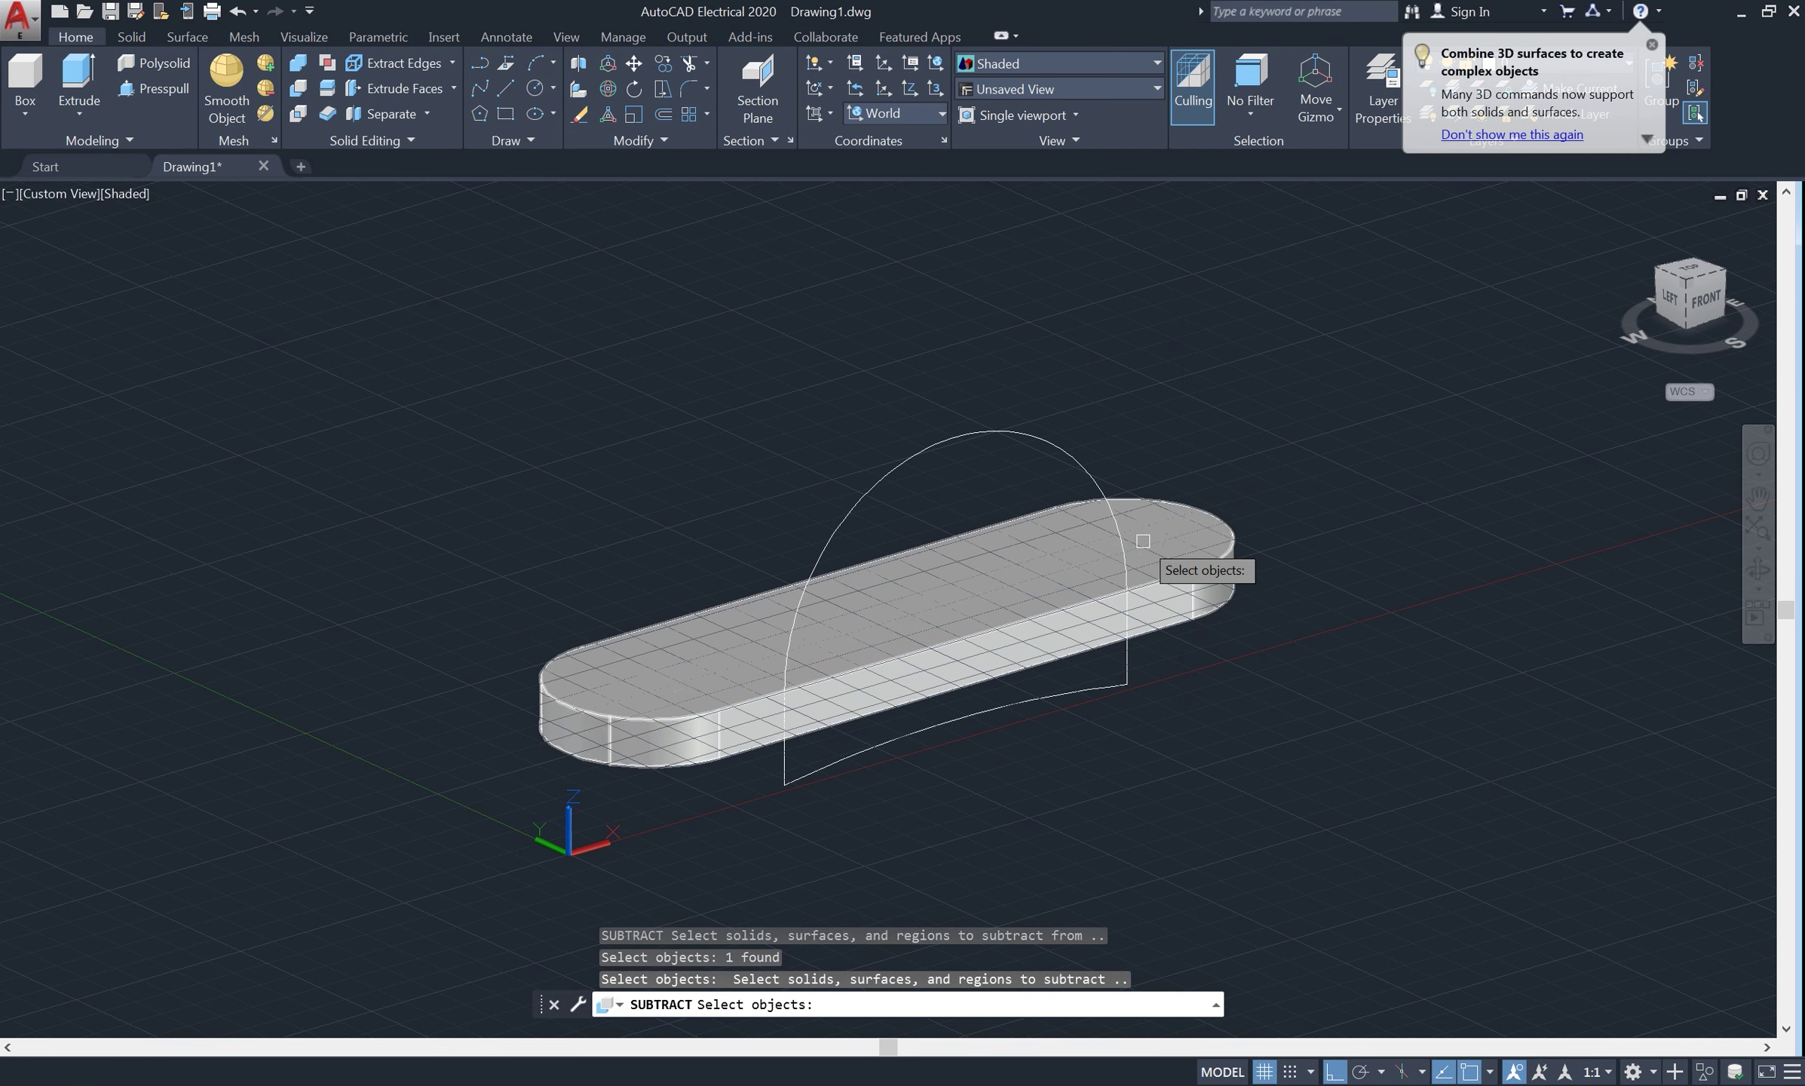
scroll(1129, 546, "up", 3)
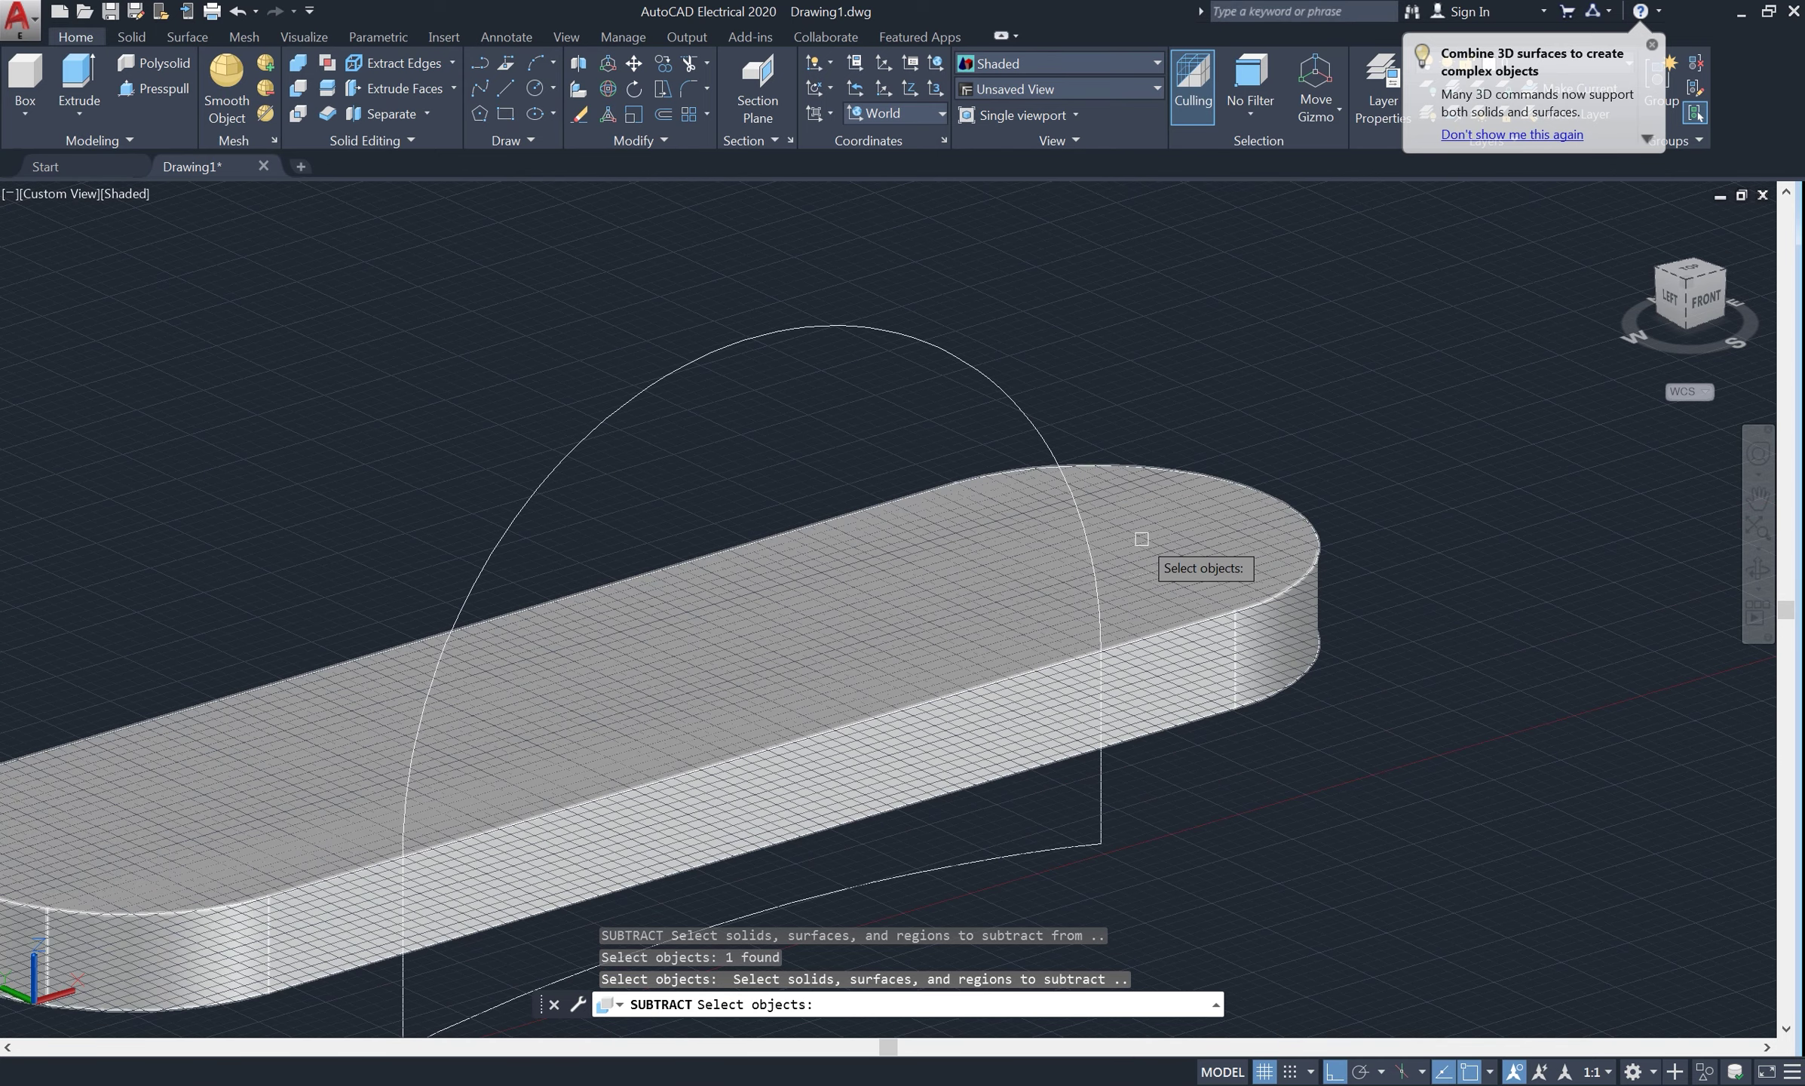
left_click(1148, 534)
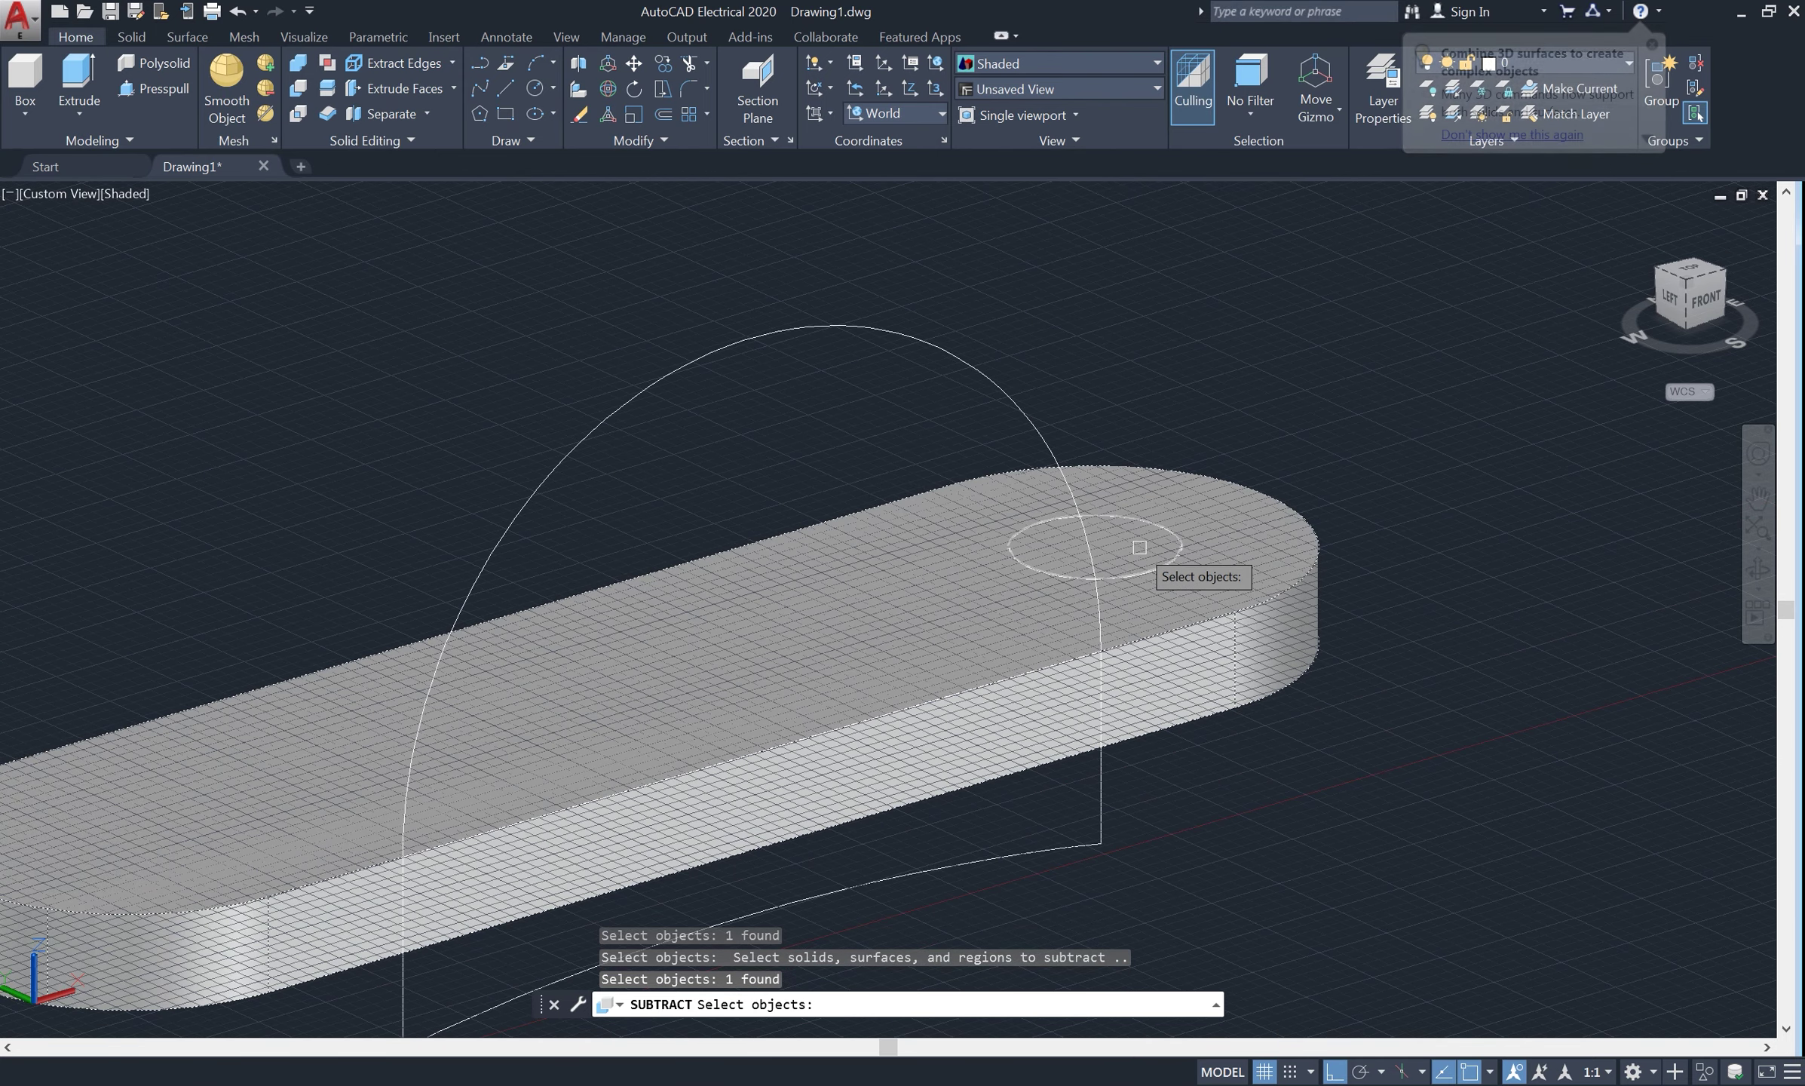
left_click(1142, 531)
scroll(1123, 498, "down", 1)
scroll(980, 592, "down", 3)
scroll(916, 584, "up", 3)
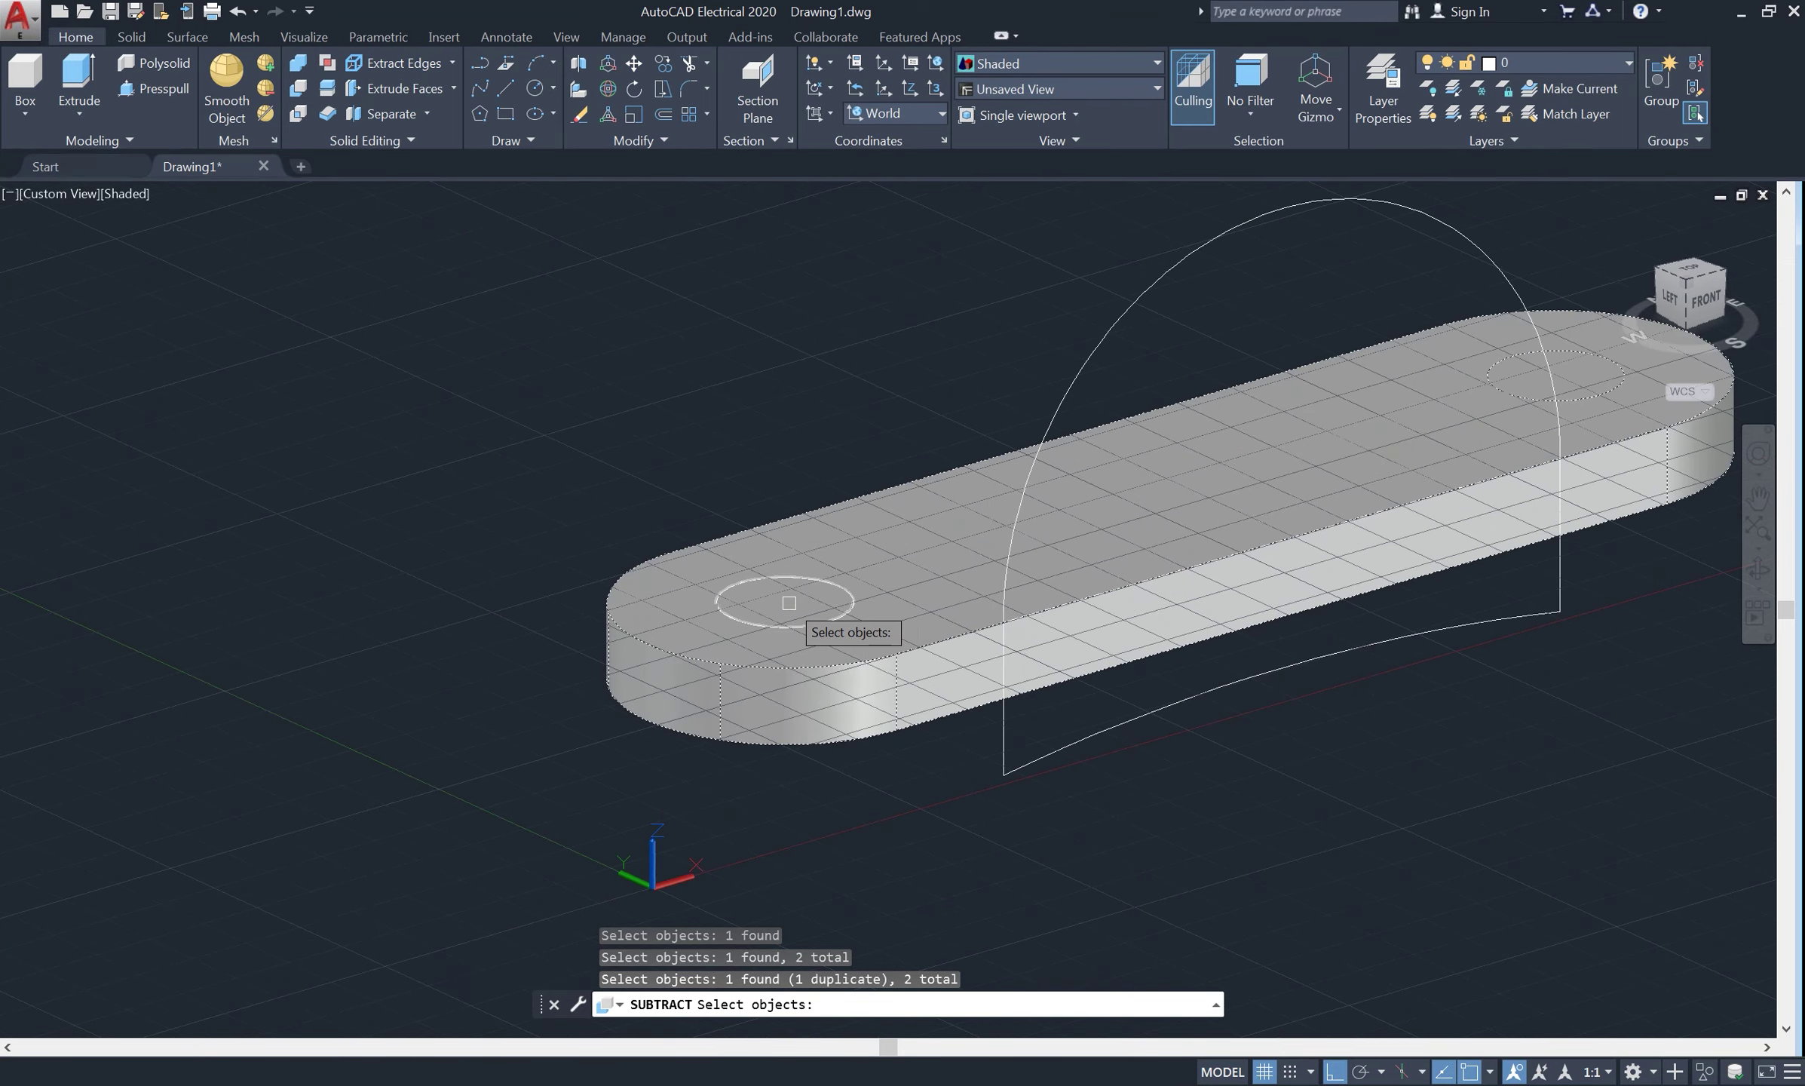
key("Return")
scroll(758, 487, "down", 2)
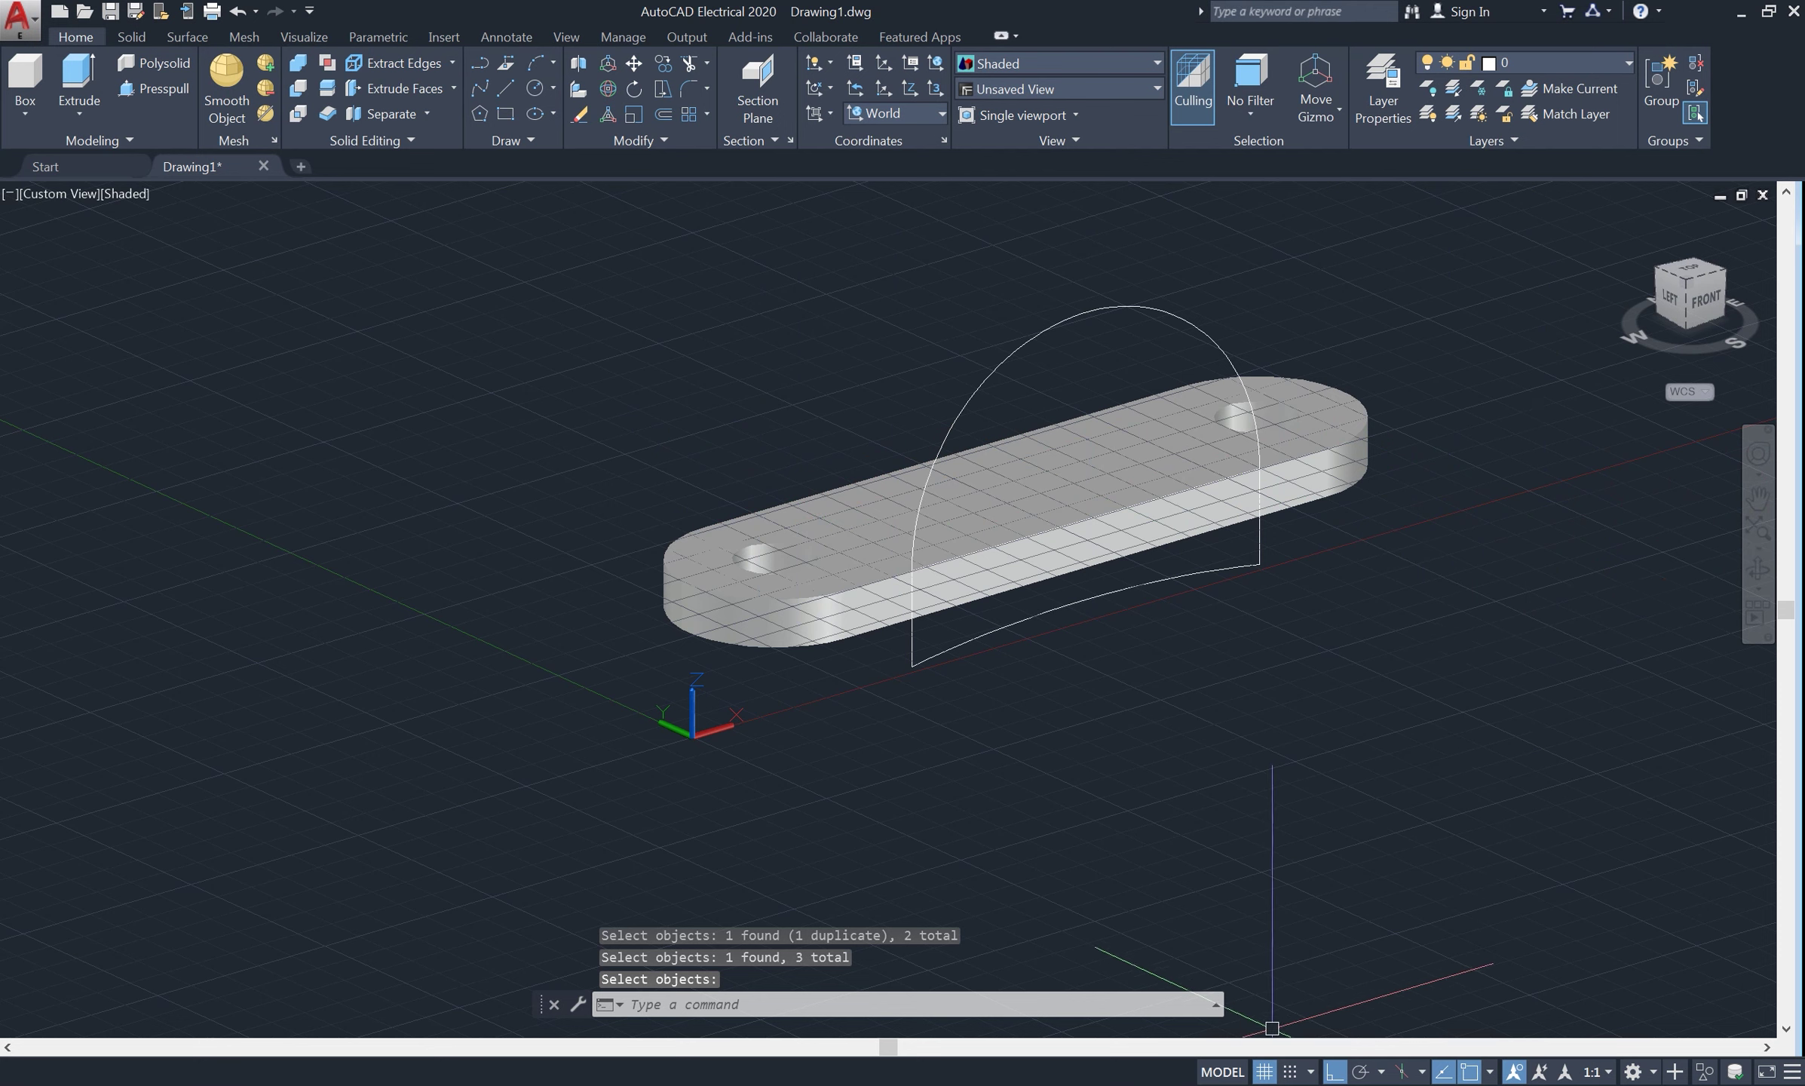
left_click(1265, 1071)
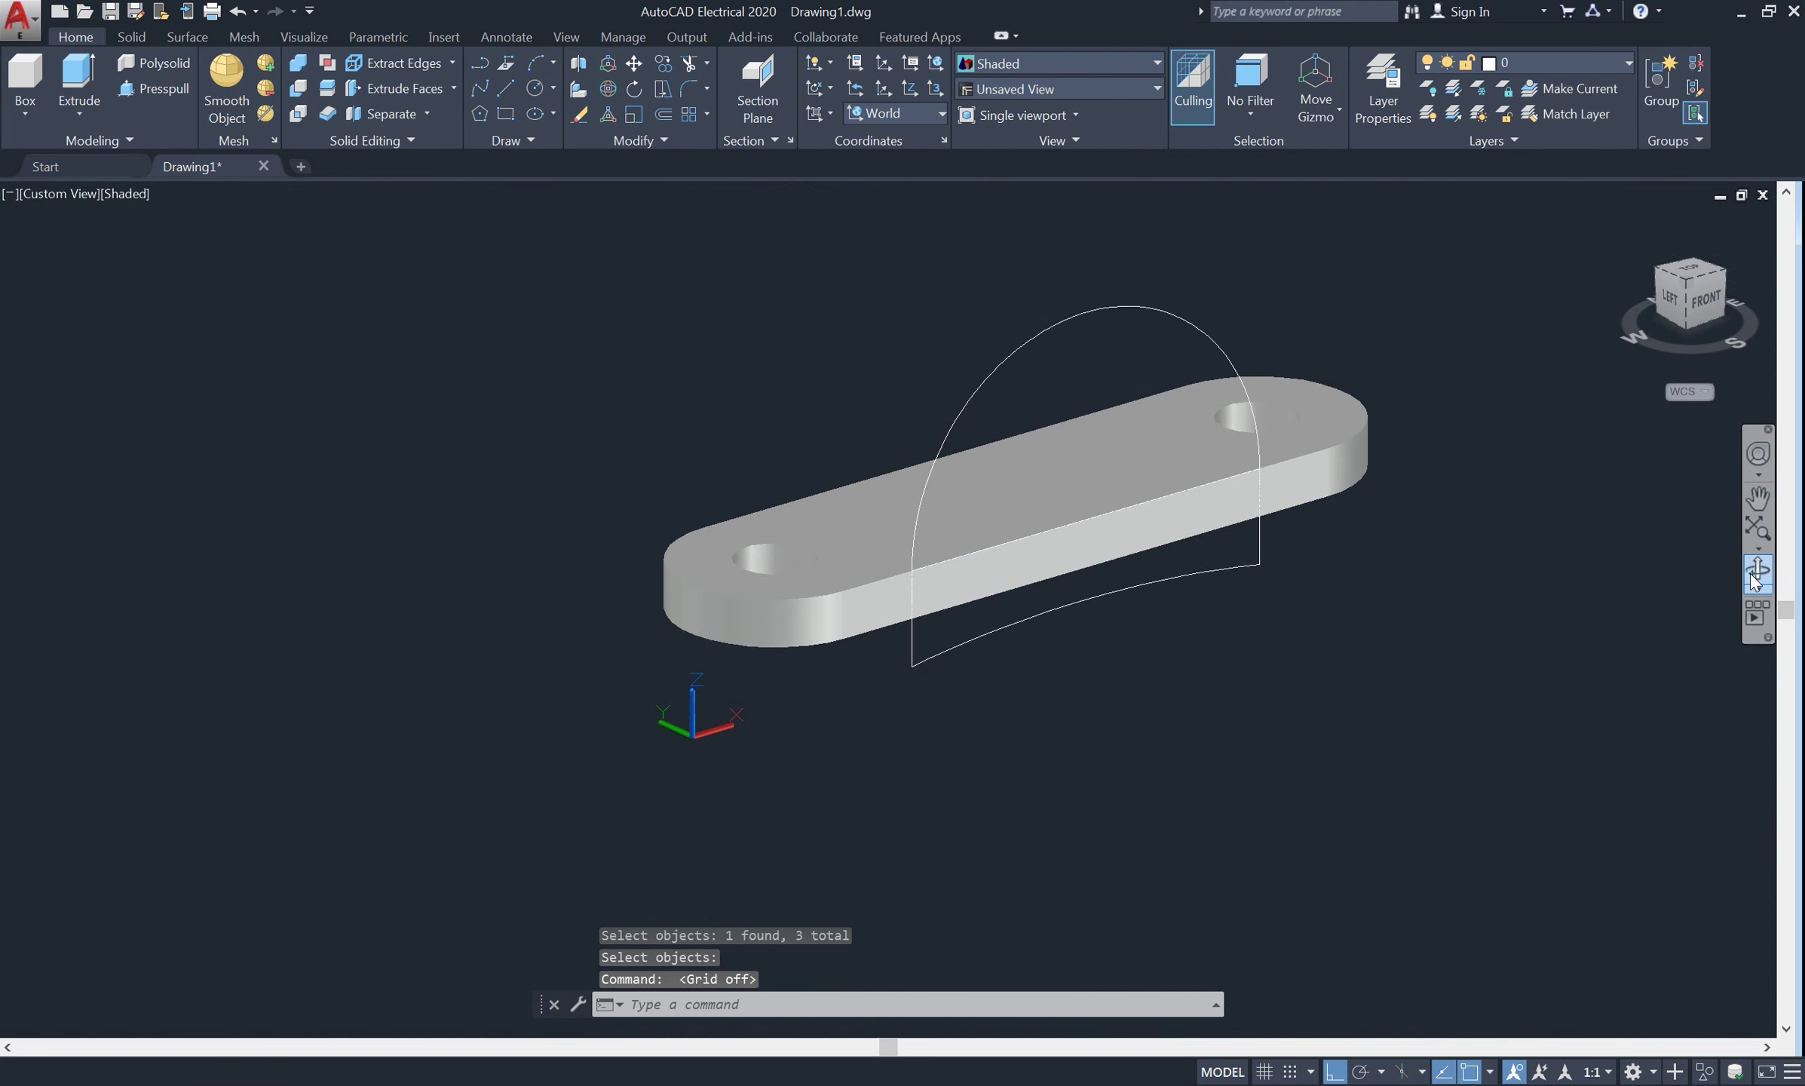
Orbit the holed plate to view it from above
left_click(1751, 579)
mouse_move(1068, 636)
left_mouse_down()
mouse_move(1103, 464)
mouse_move(1297, 576)
mouse_move(1467, 561)
mouse_move(1067, 645)
mouse_move(1144, 617)
mouse_move(1488, 603)
mouse_move(1181, 617)
mouse_move(1123, 735)
mouse_move(1128, 638)
mouse_move(1164, 629)
mouse_move(1168, 646)
left_mouse_up()
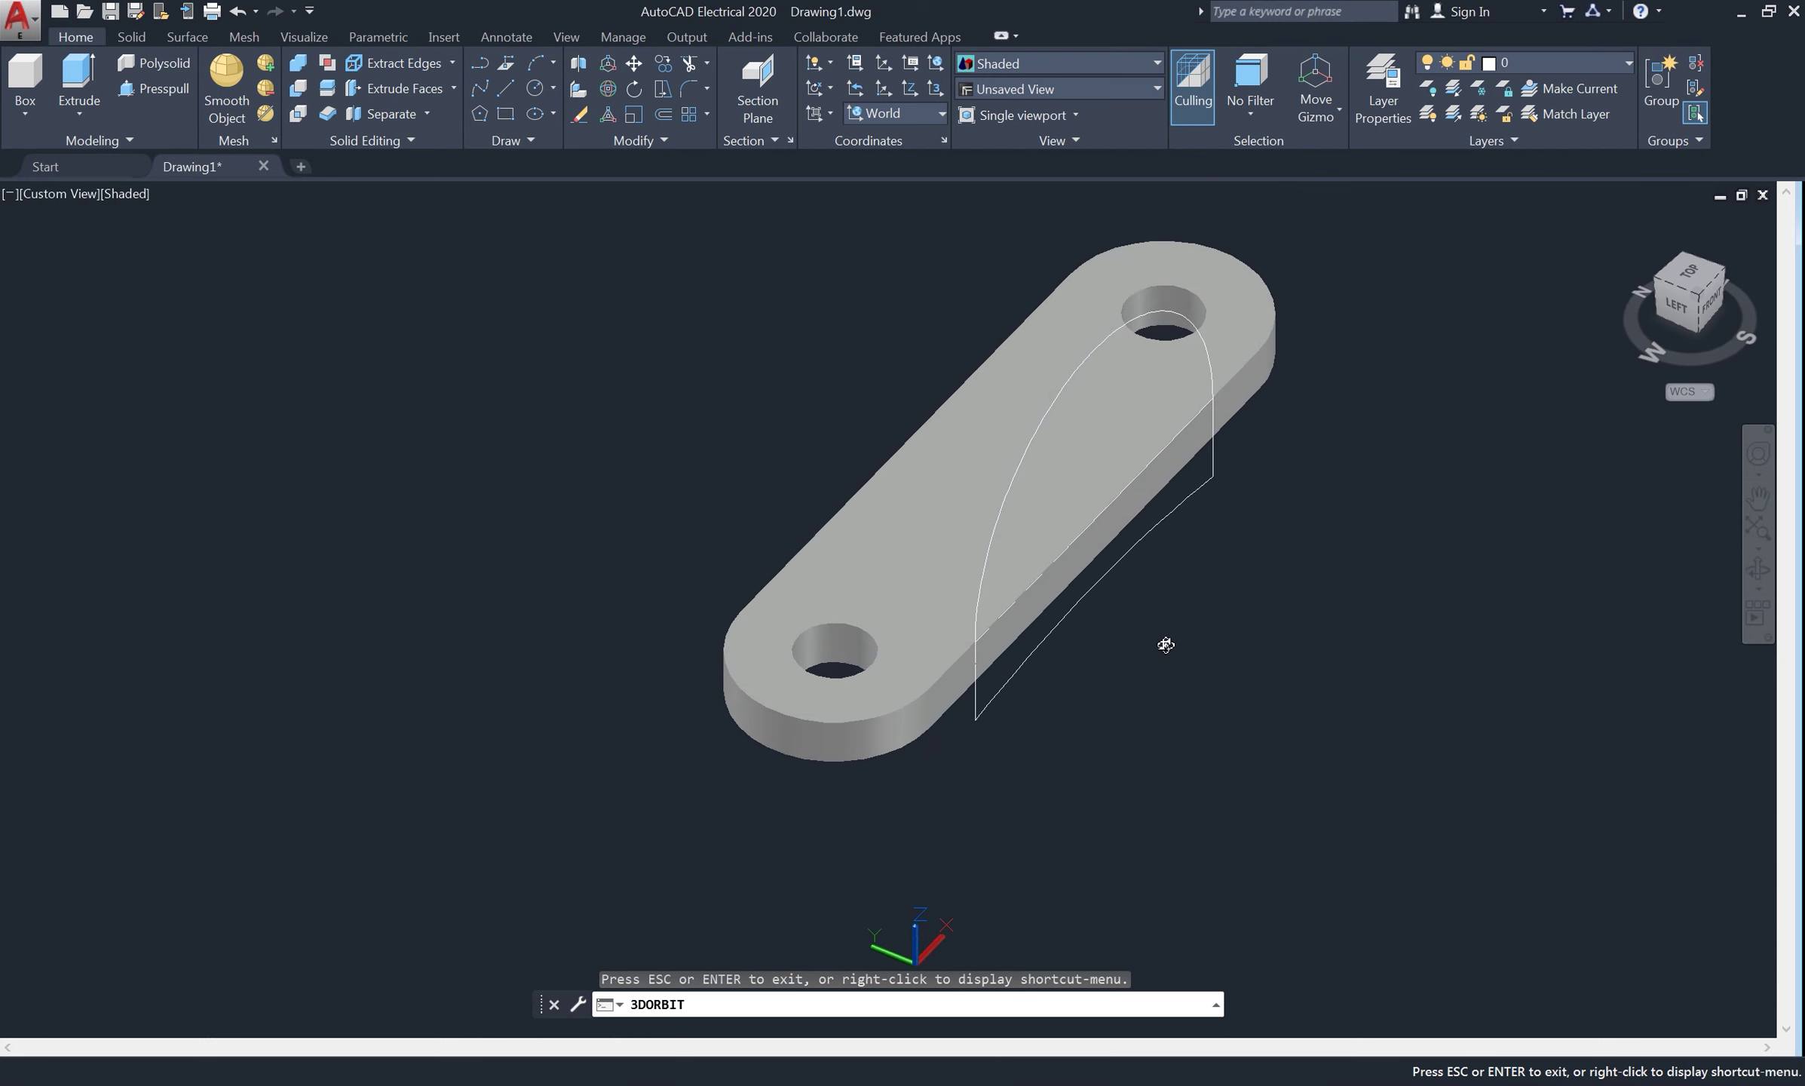
right_click(645, 390)
left_click(670, 399)
type("ex")
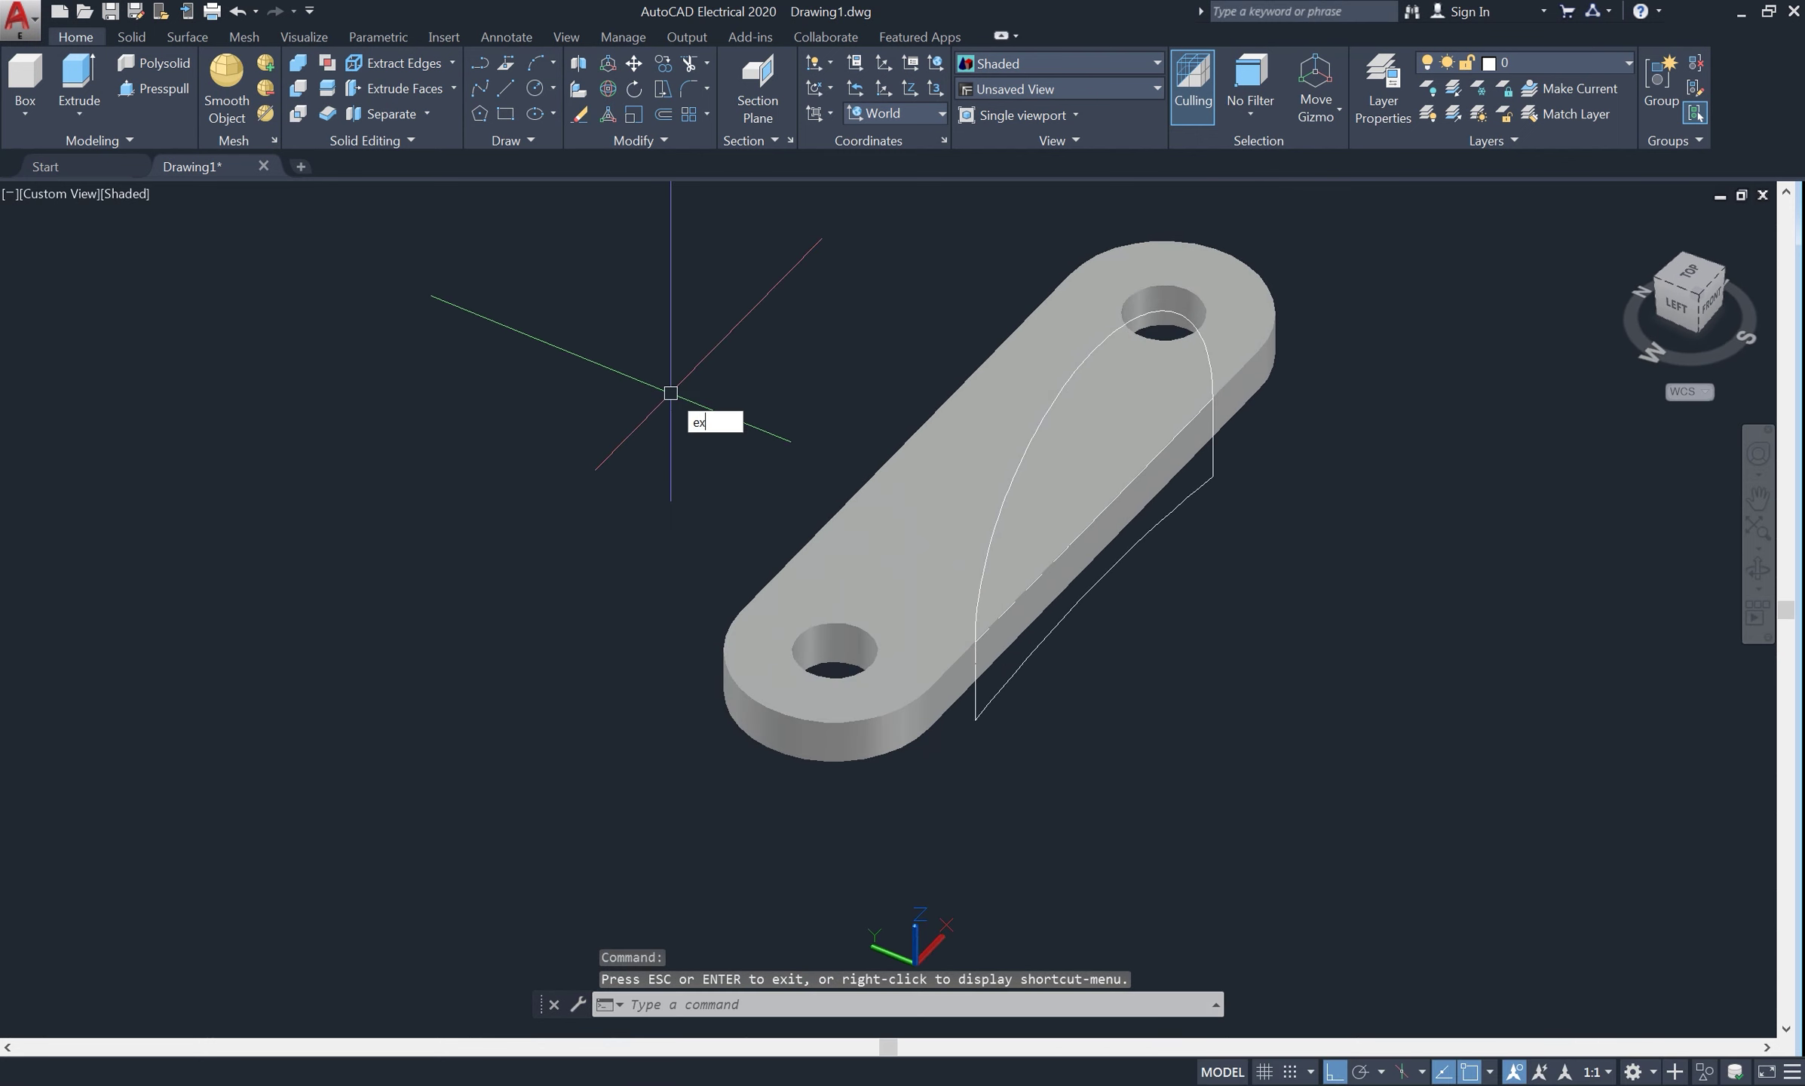
Extrude the semicircular profile 3 units into an upright rib and orbit to a front-left view
type("t")
key("Return")
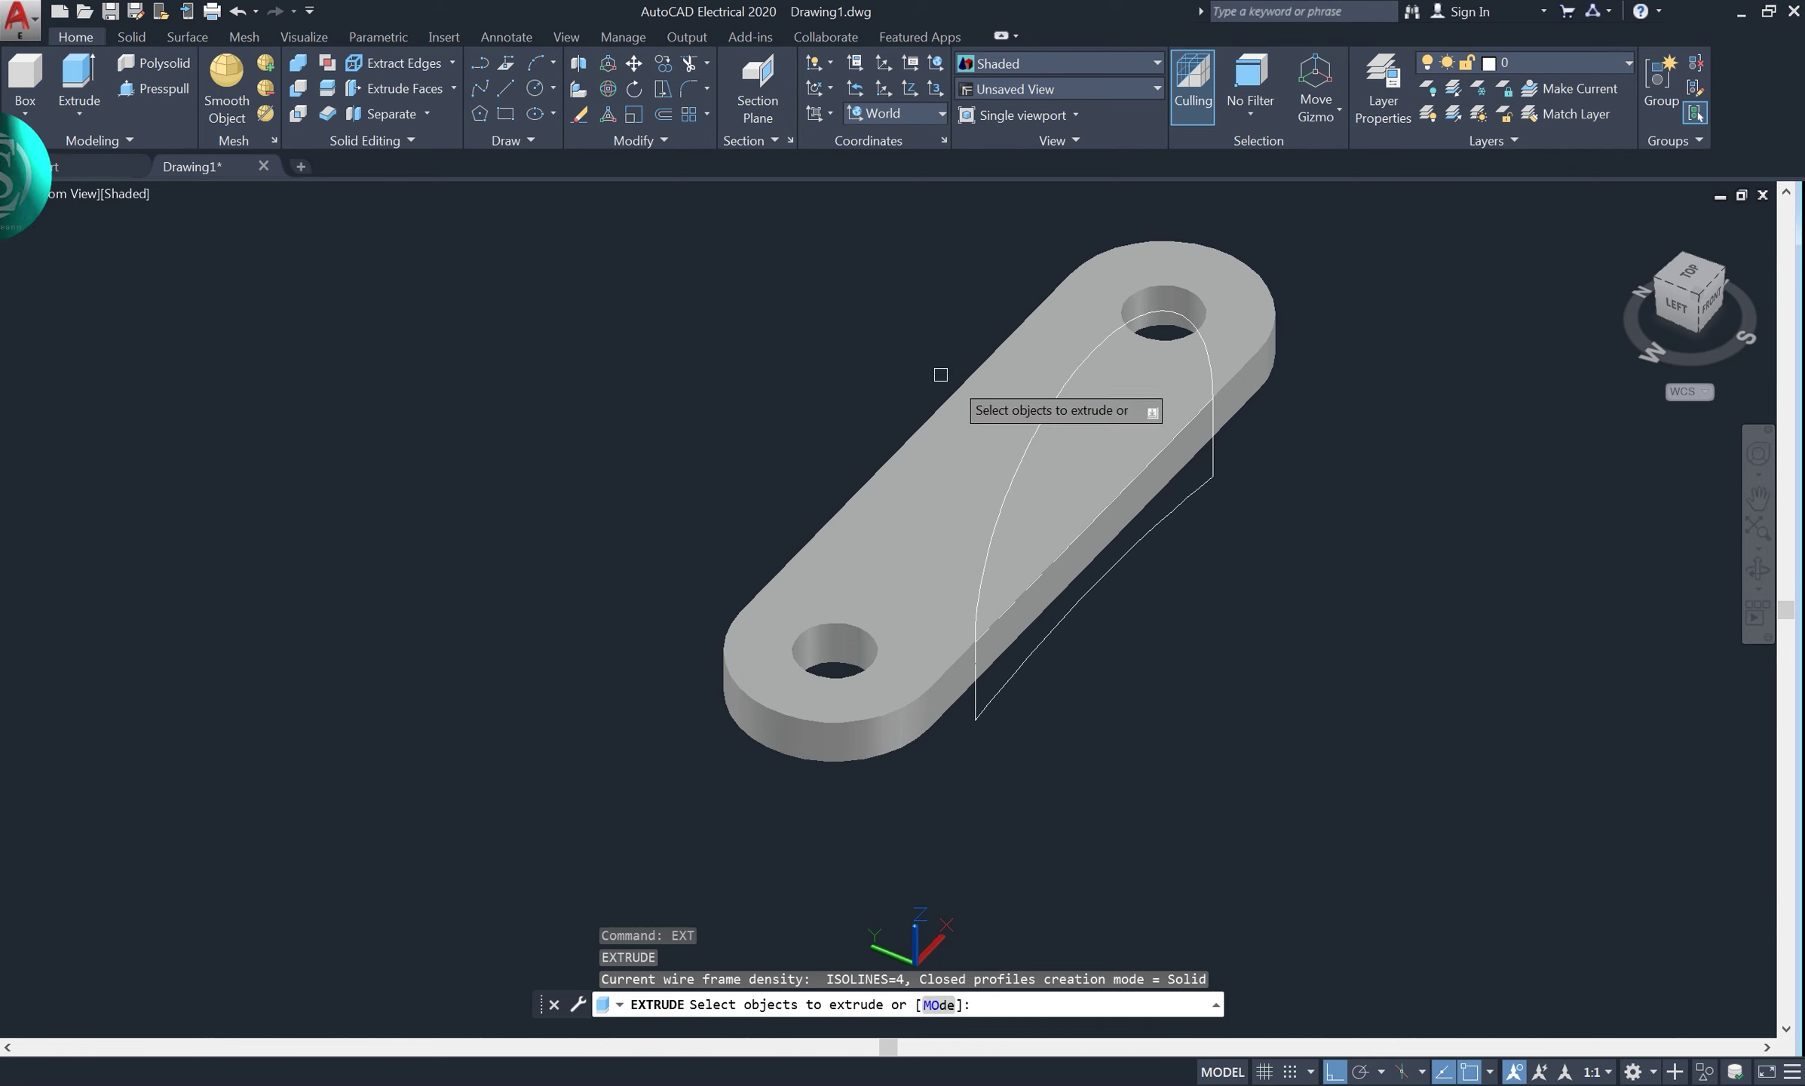
left_click(1024, 458)
key("Return")
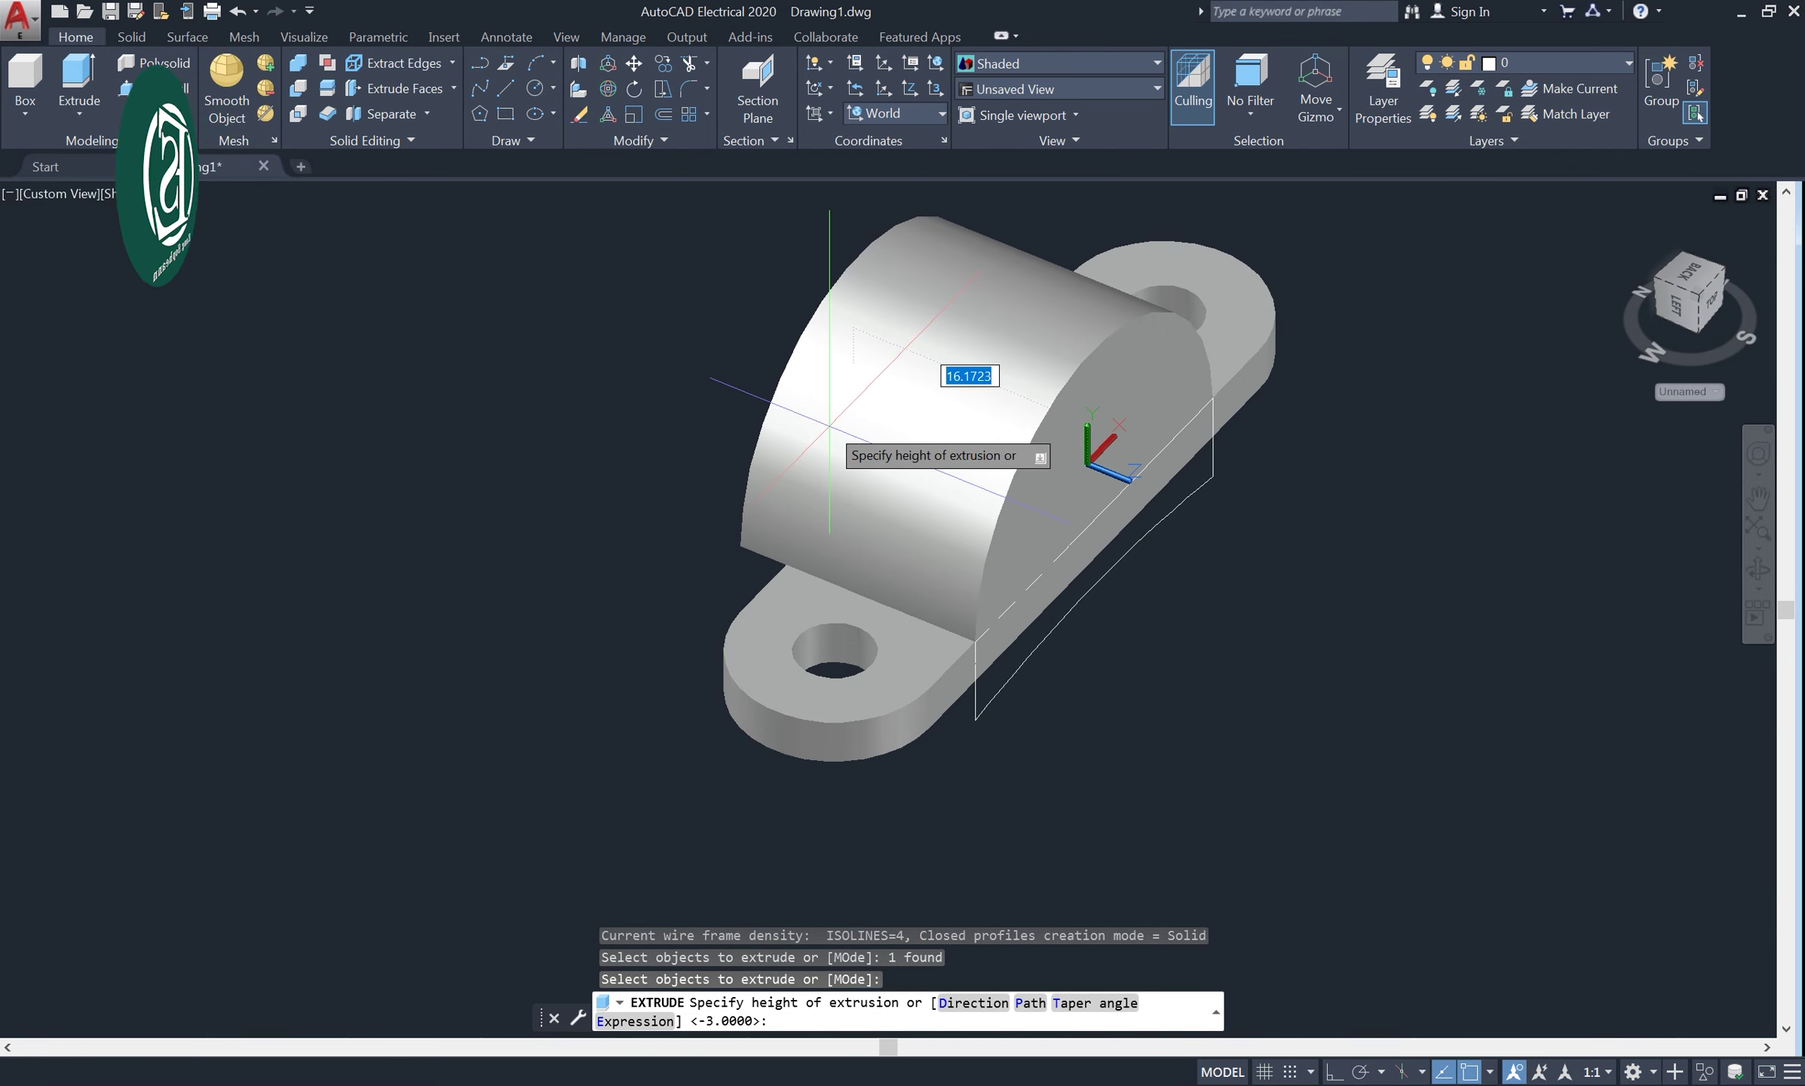
type("3")
key("Return")
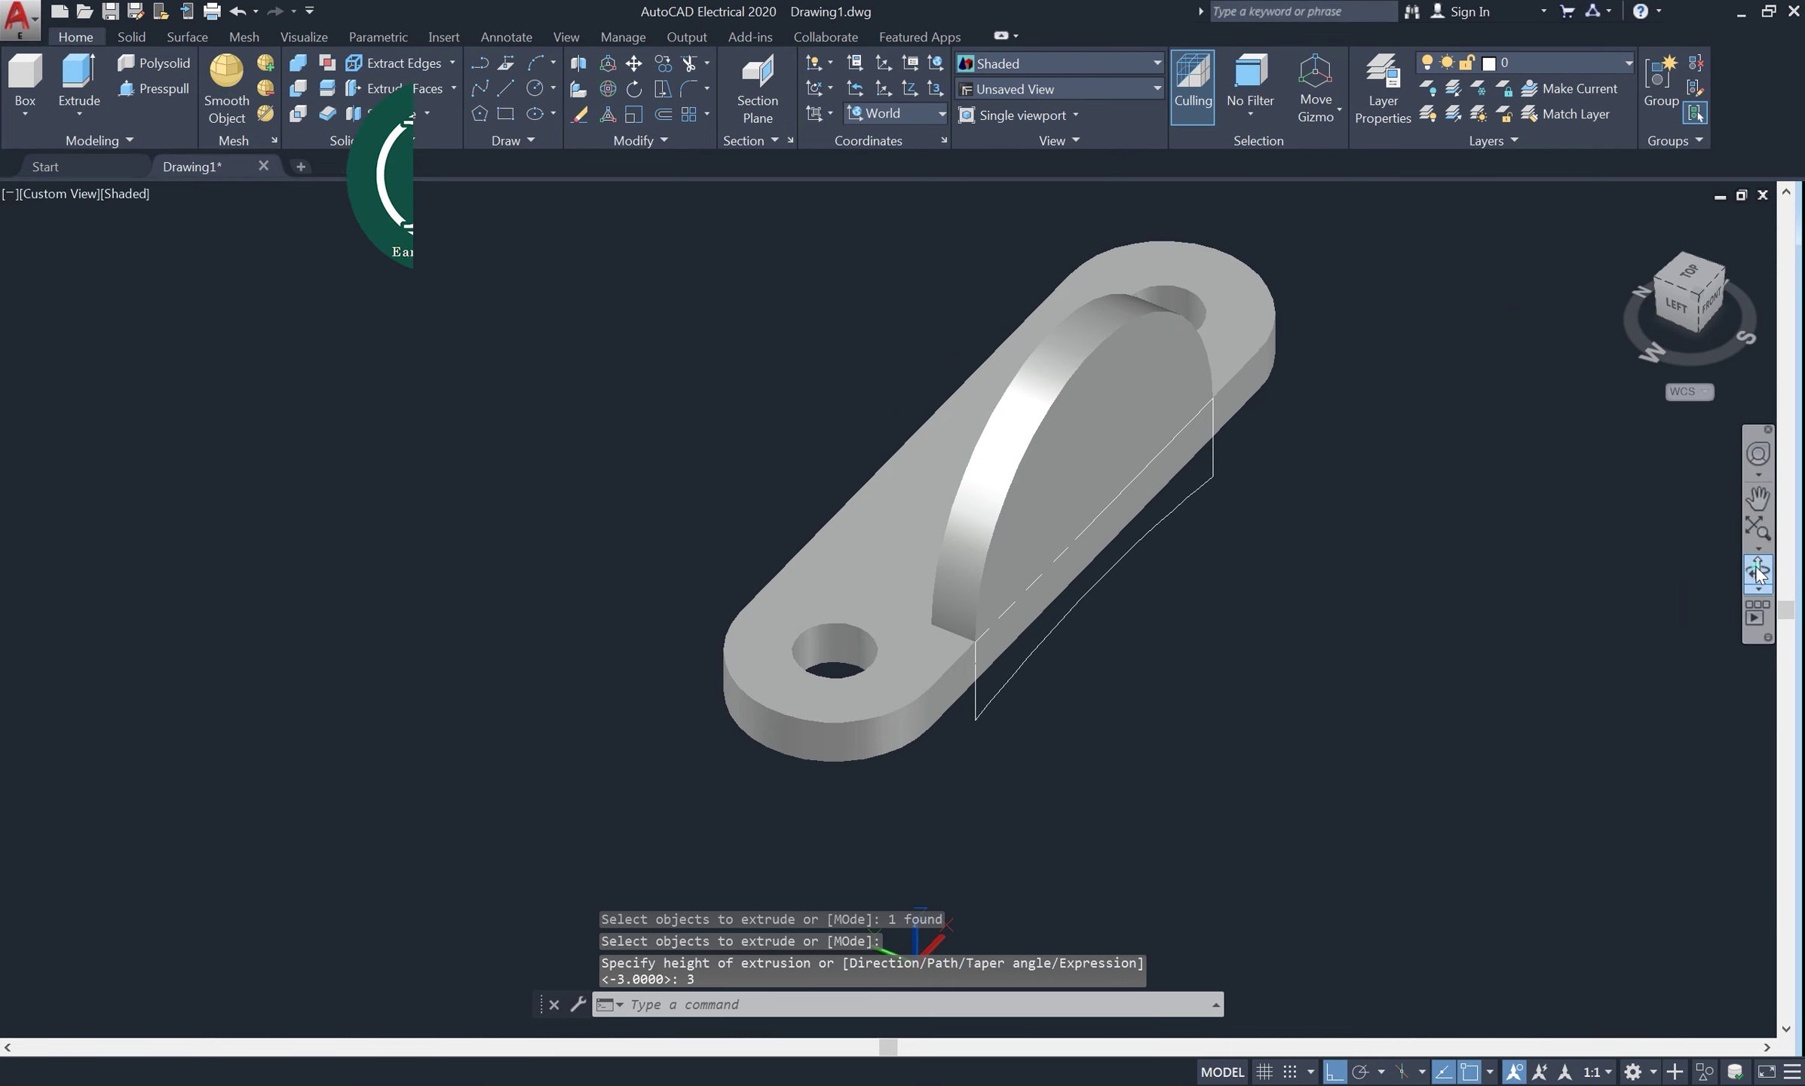
left_click(1757, 573)
mouse_move(1325, 670)
left_mouse_down()
mouse_move(1501, 515)
mouse_move(1546, 543)
mouse_move(1221, 548)
mouse_move(1185, 528)
mouse_move(1261, 560)
mouse_move(1272, 630)
mouse_move(1140, 492)
mouse_move(734, 573)
mouse_move(1310, 625)
mouse_move(1213, 633)
mouse_move(1164, 672)
left_mouse_up()
Extrude the rectangle profile 13 units into the lower block
right_click(455, 377)
left_click(482, 382)
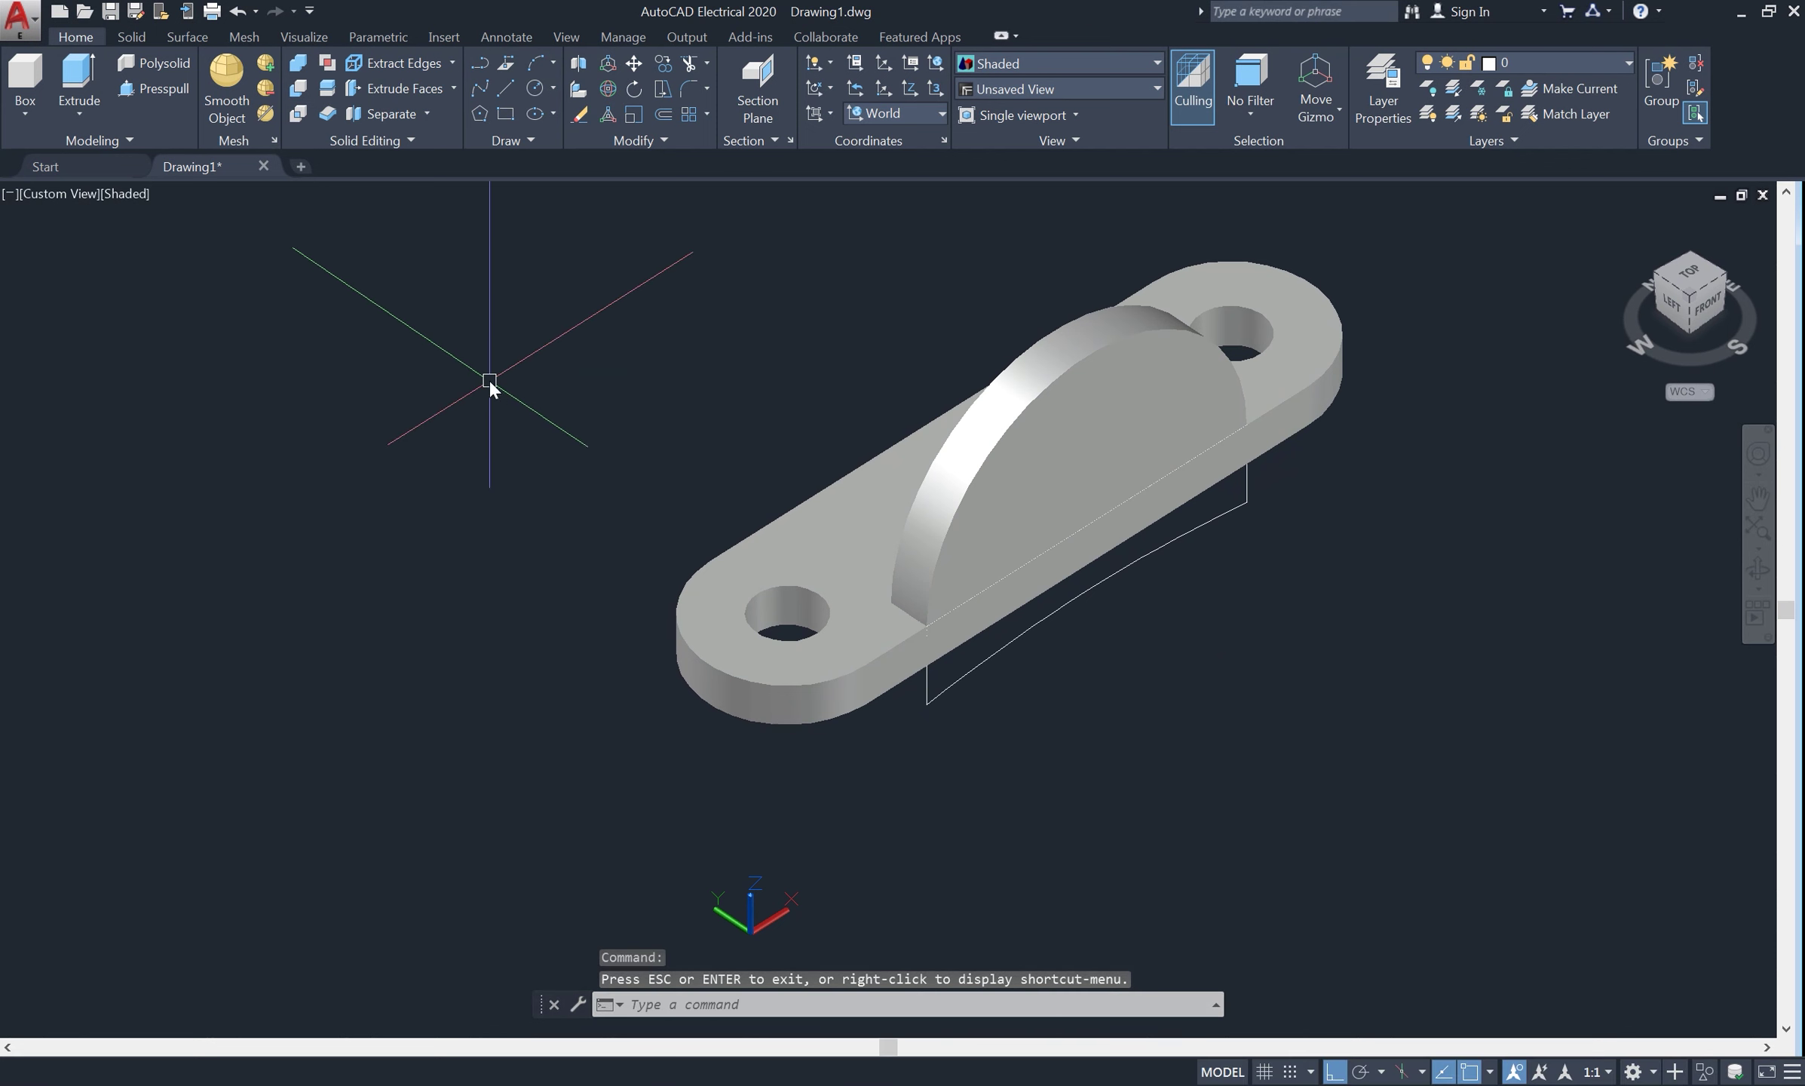
type("EXT")
key("Return")
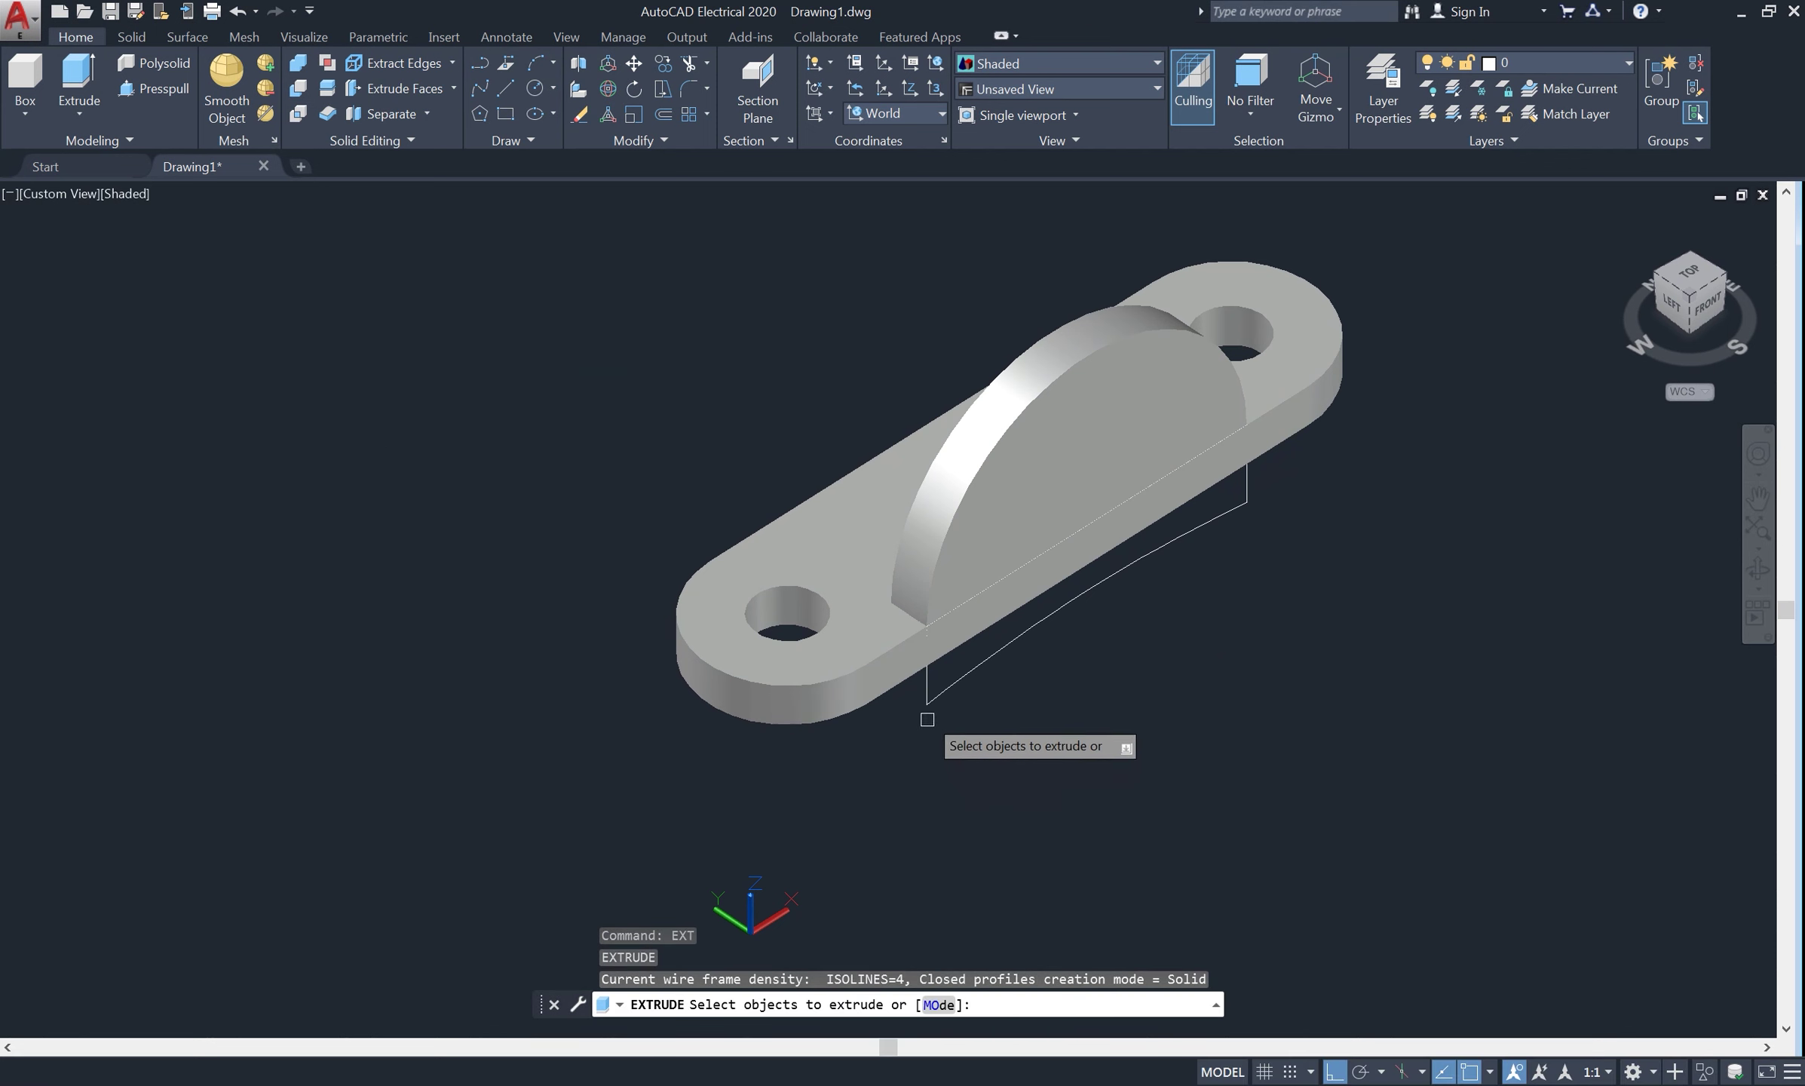
left_click(926, 695)
key("Return")
type("1")
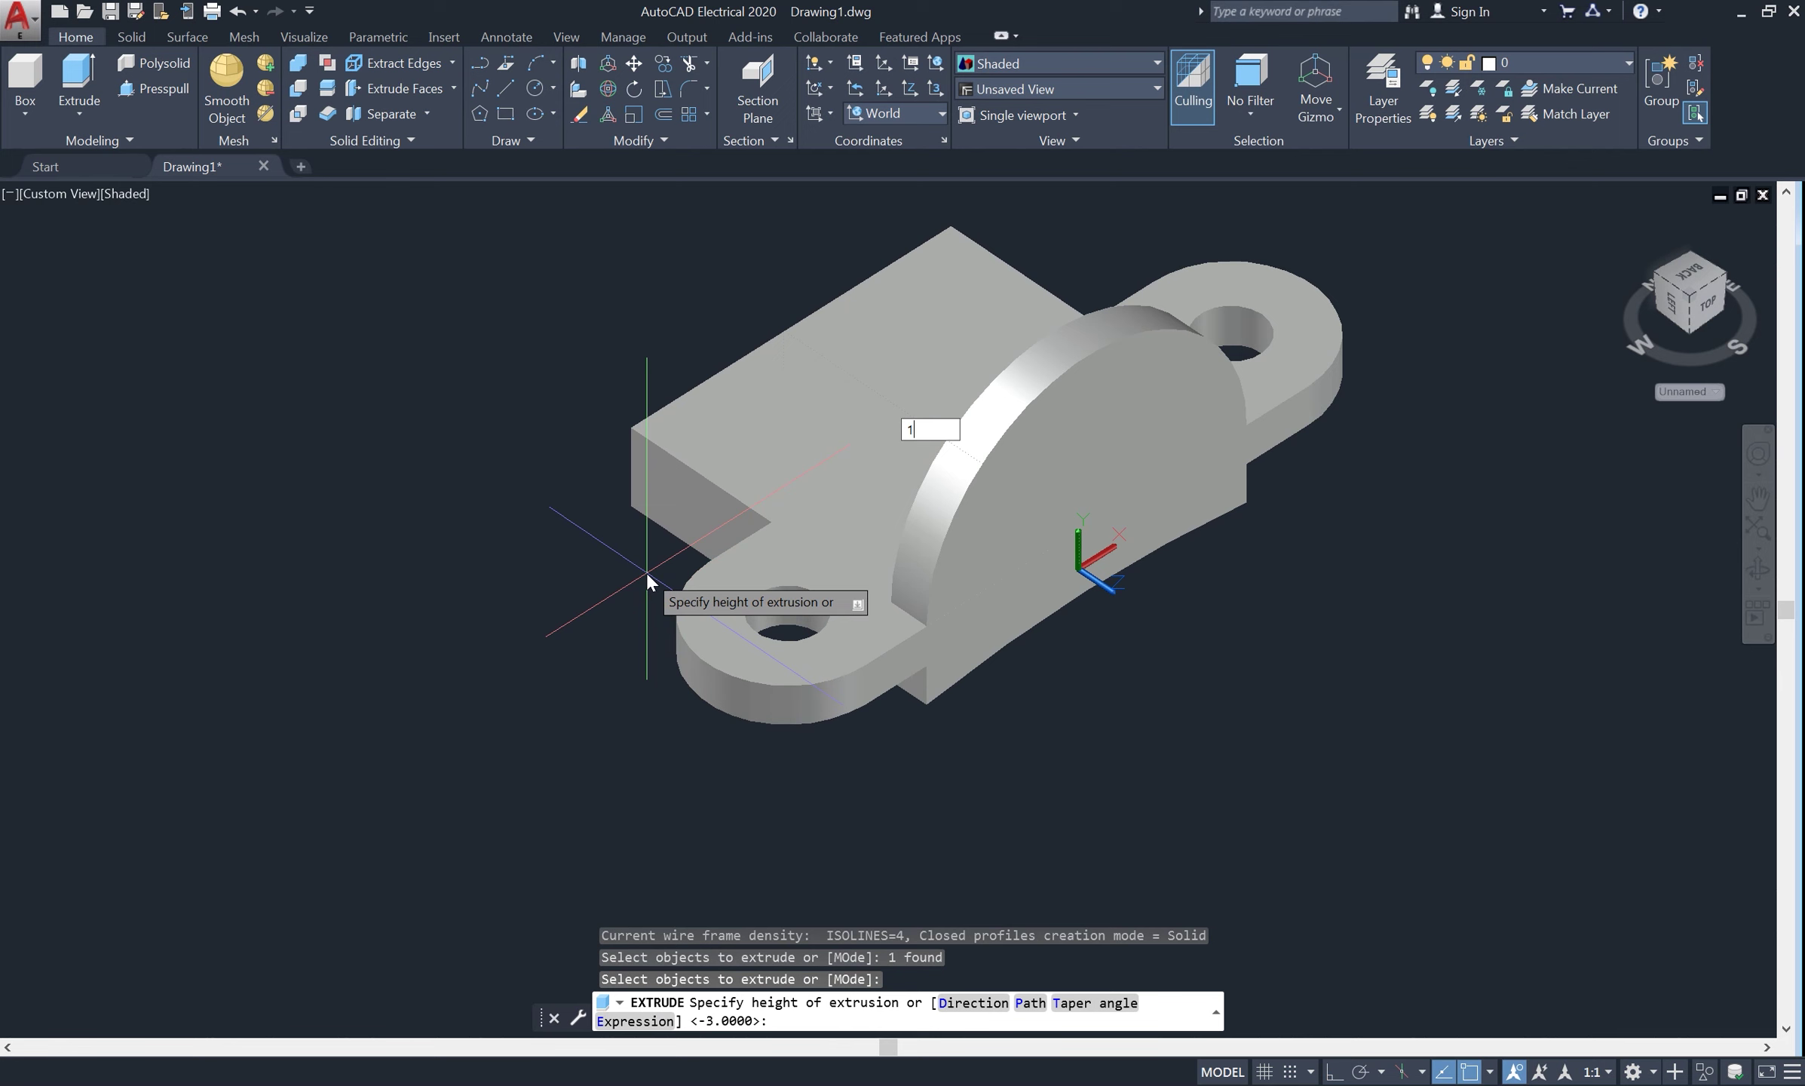
type("3")
key("Return")
type("uni")
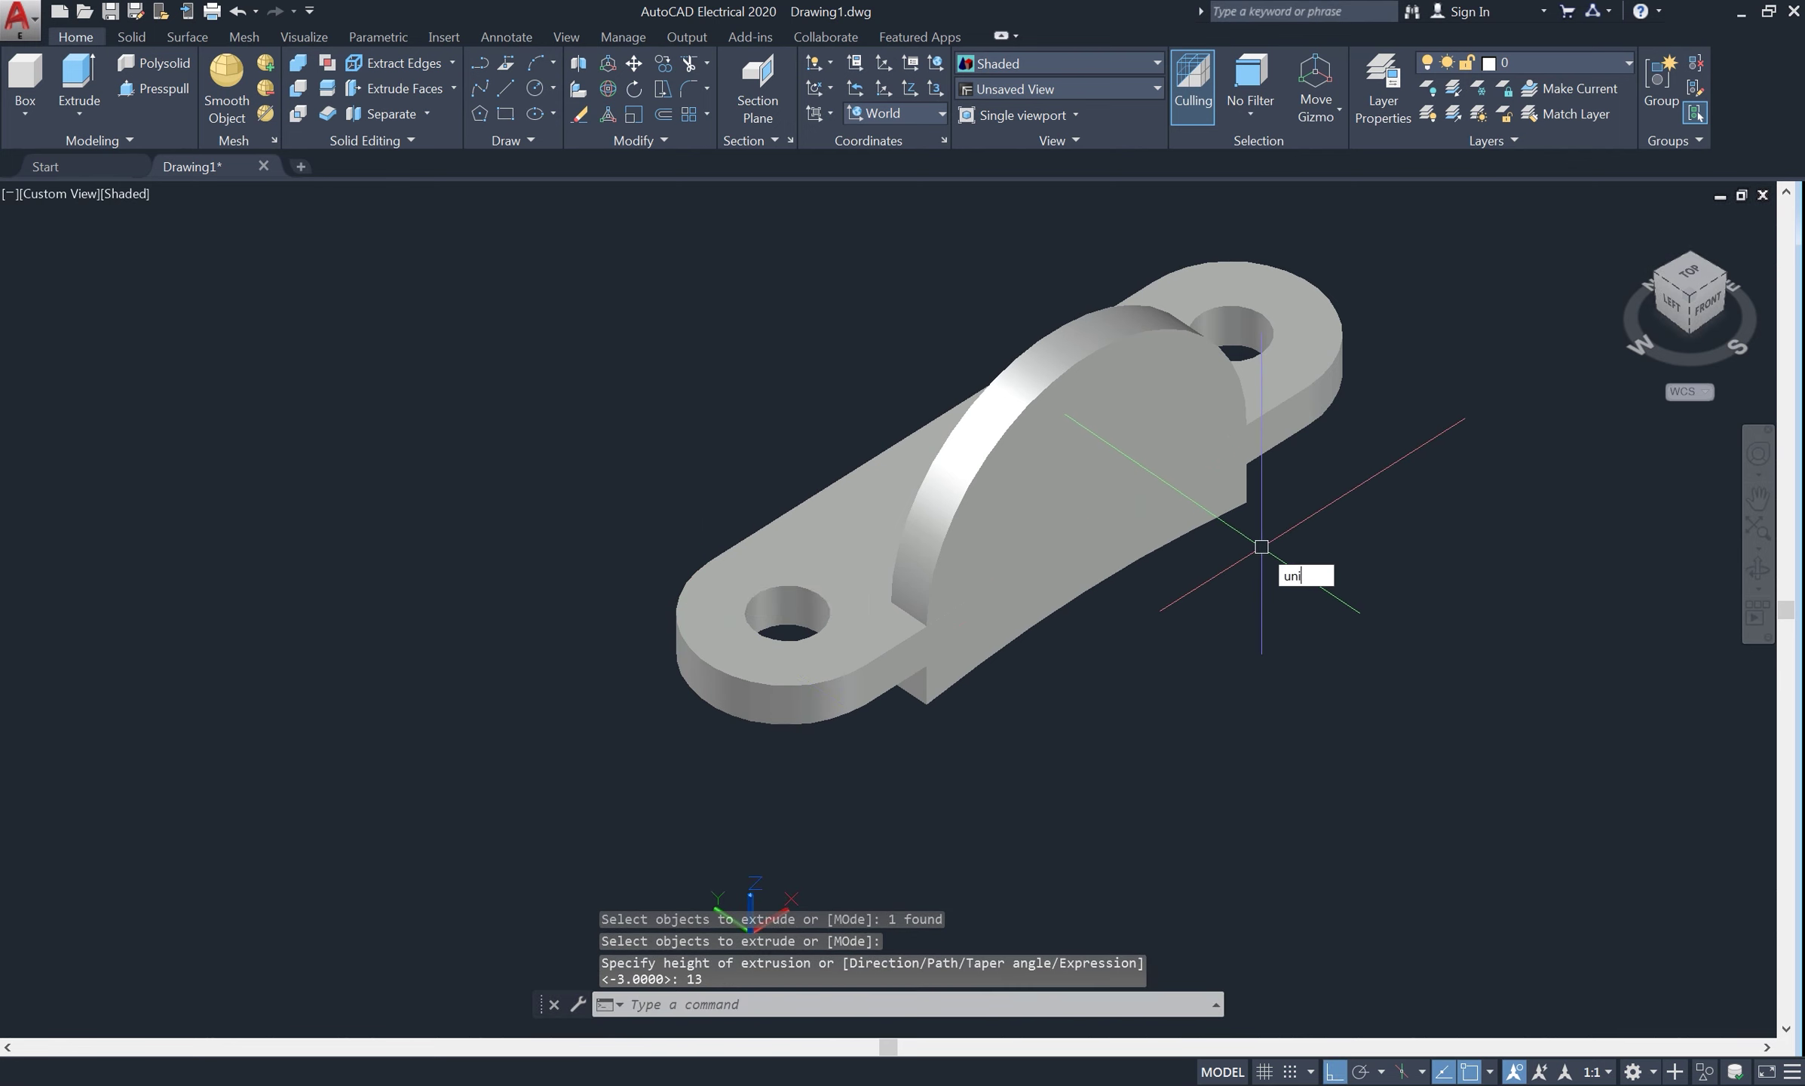
Union the half-cylinder rib, plate and base block into one solid
key("Return")
left_click(1094, 528)
left_click(1007, 635)
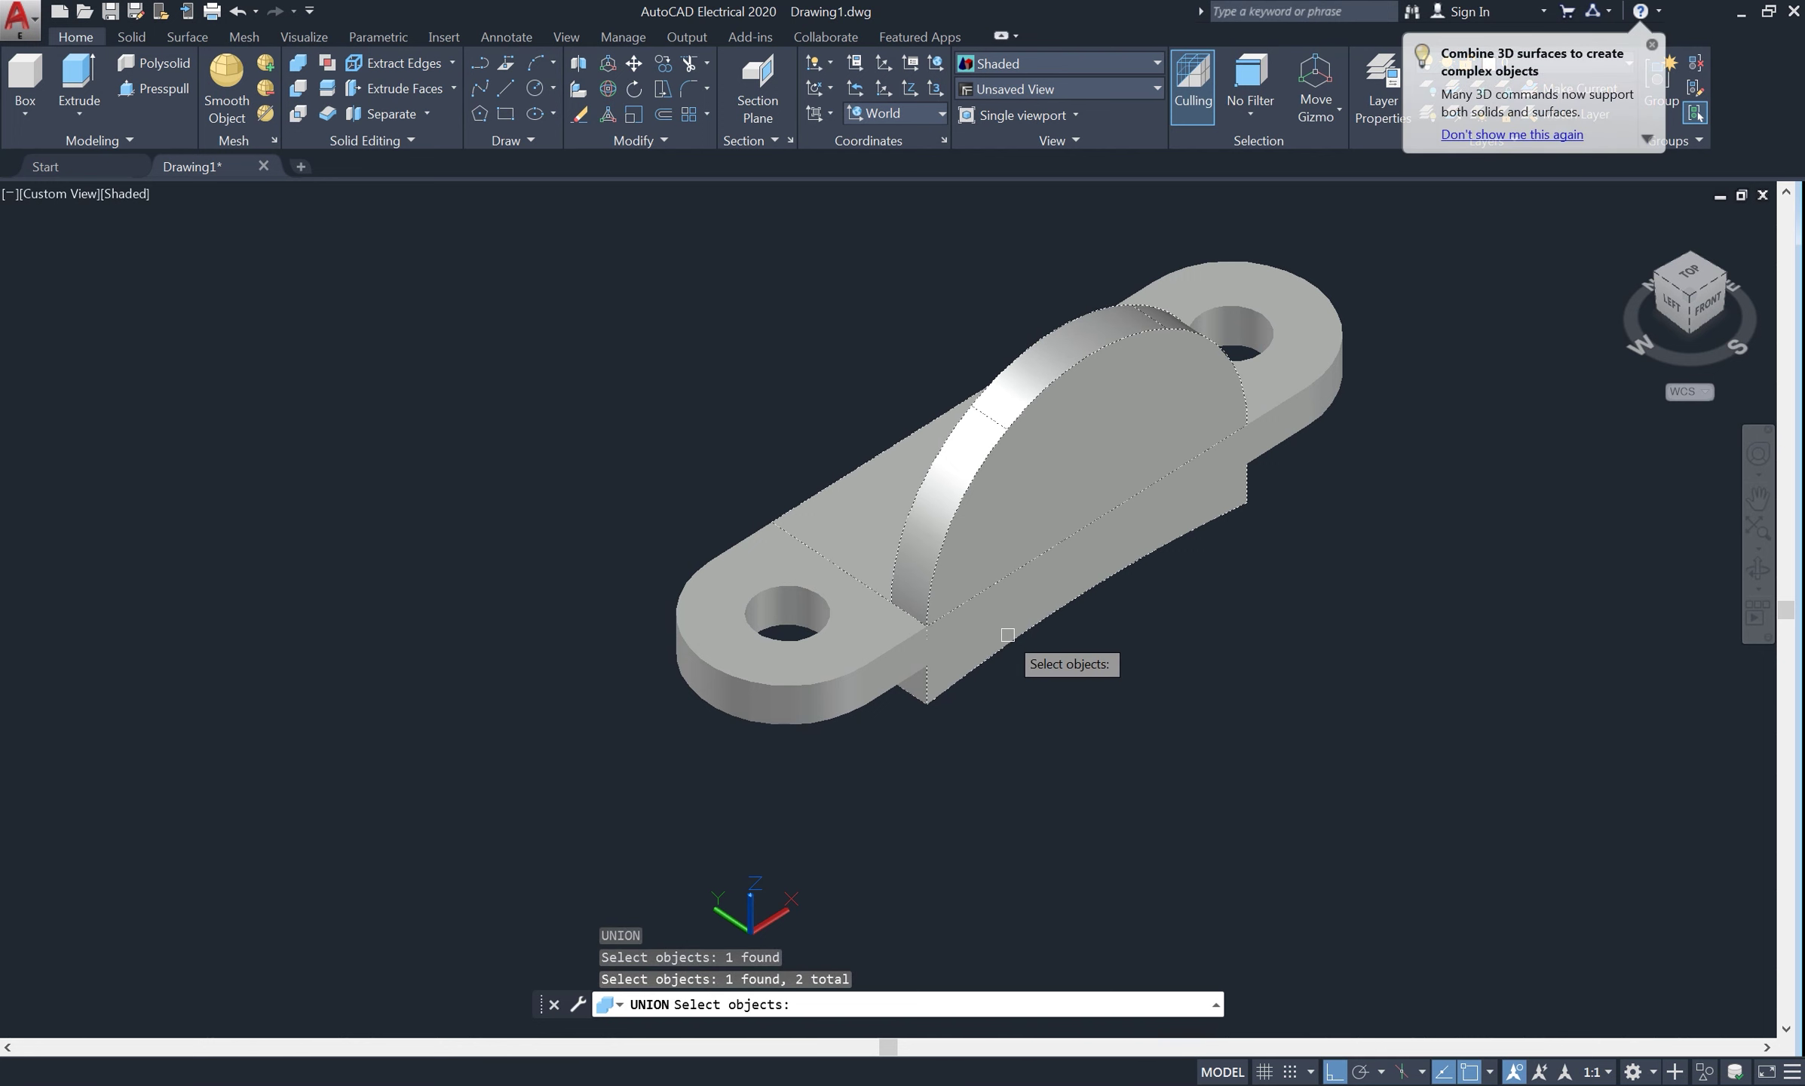
key("Return")
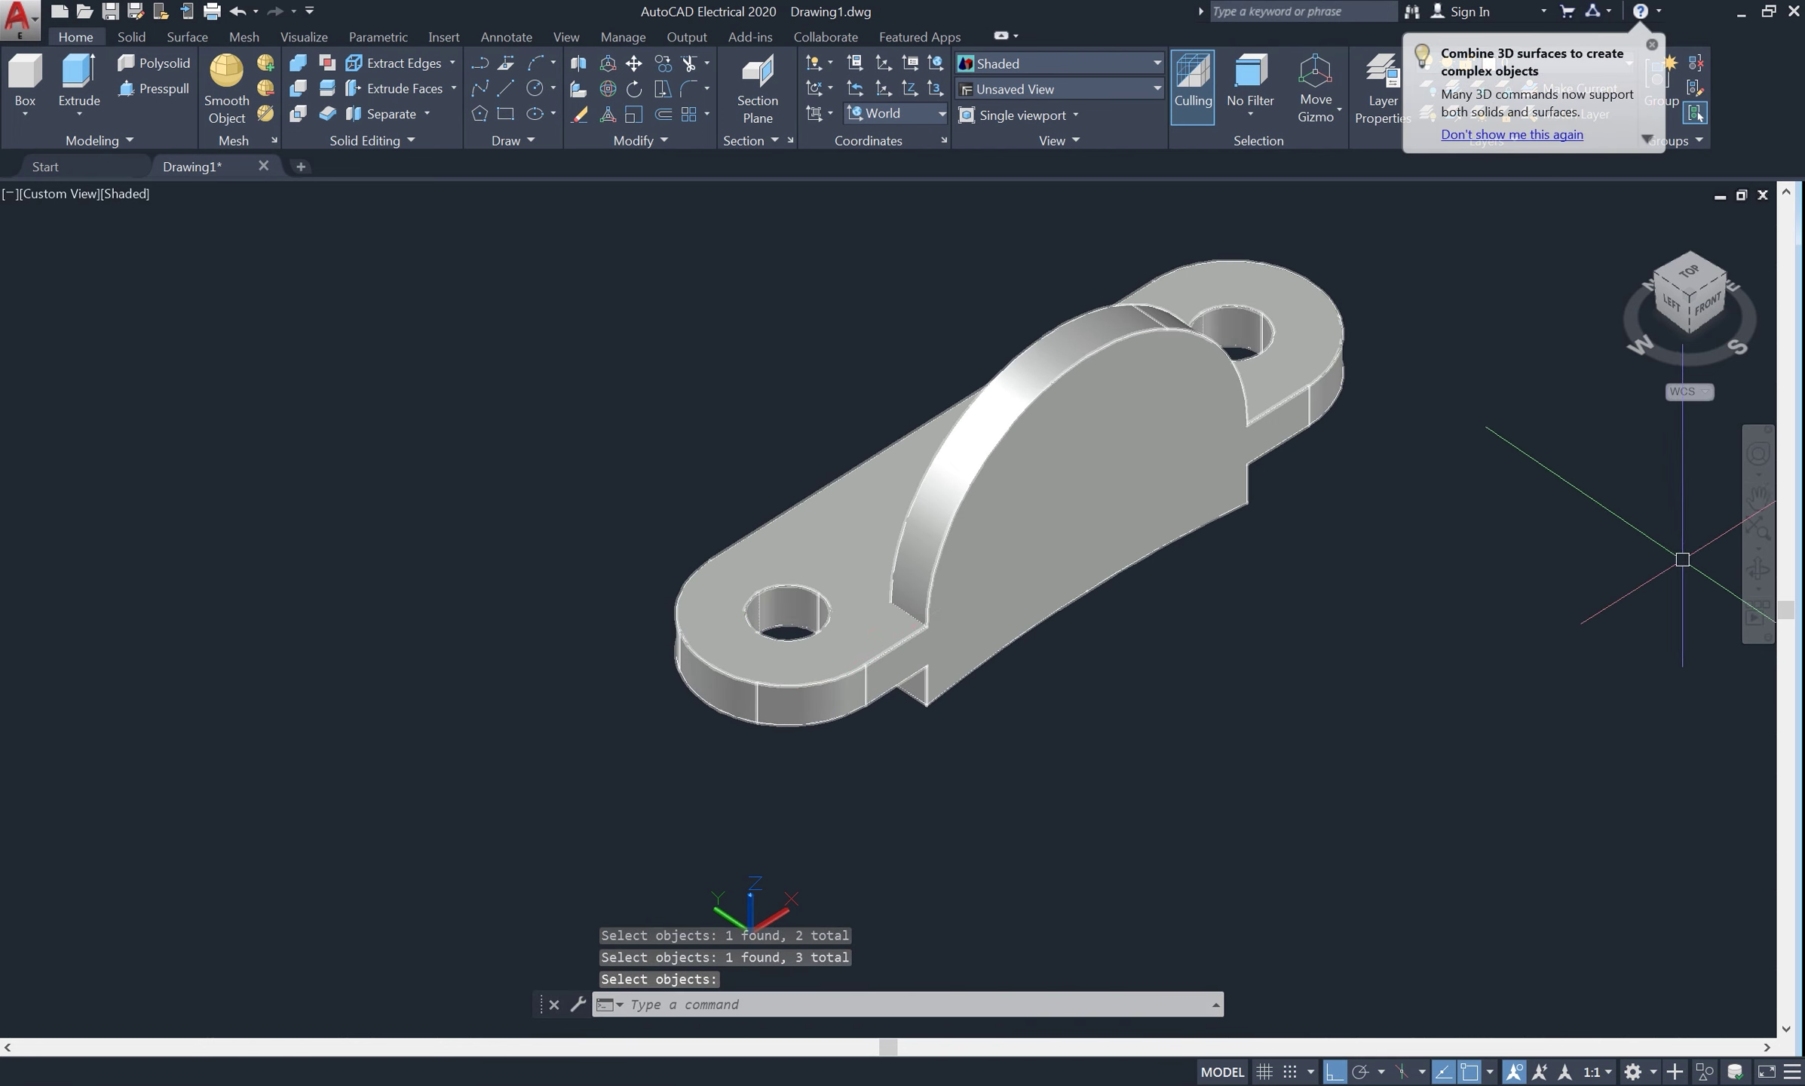
mouse_move(1682, 559)
middle_mouse_down("shift")
mouse_move(1352, 446)
mouse_move(1326, 375)
mouse_move(1373, 475)
mouse_move(886, 535)
mouse_move(790, 481)
mouse_move(1249, 560)
mouse_move(980, 612)
mouse_move(822, 516)
mouse_move(825, 470)
mouse_move(829, 527)
mouse_move(817, 471)
middle_mouse_up("shift")
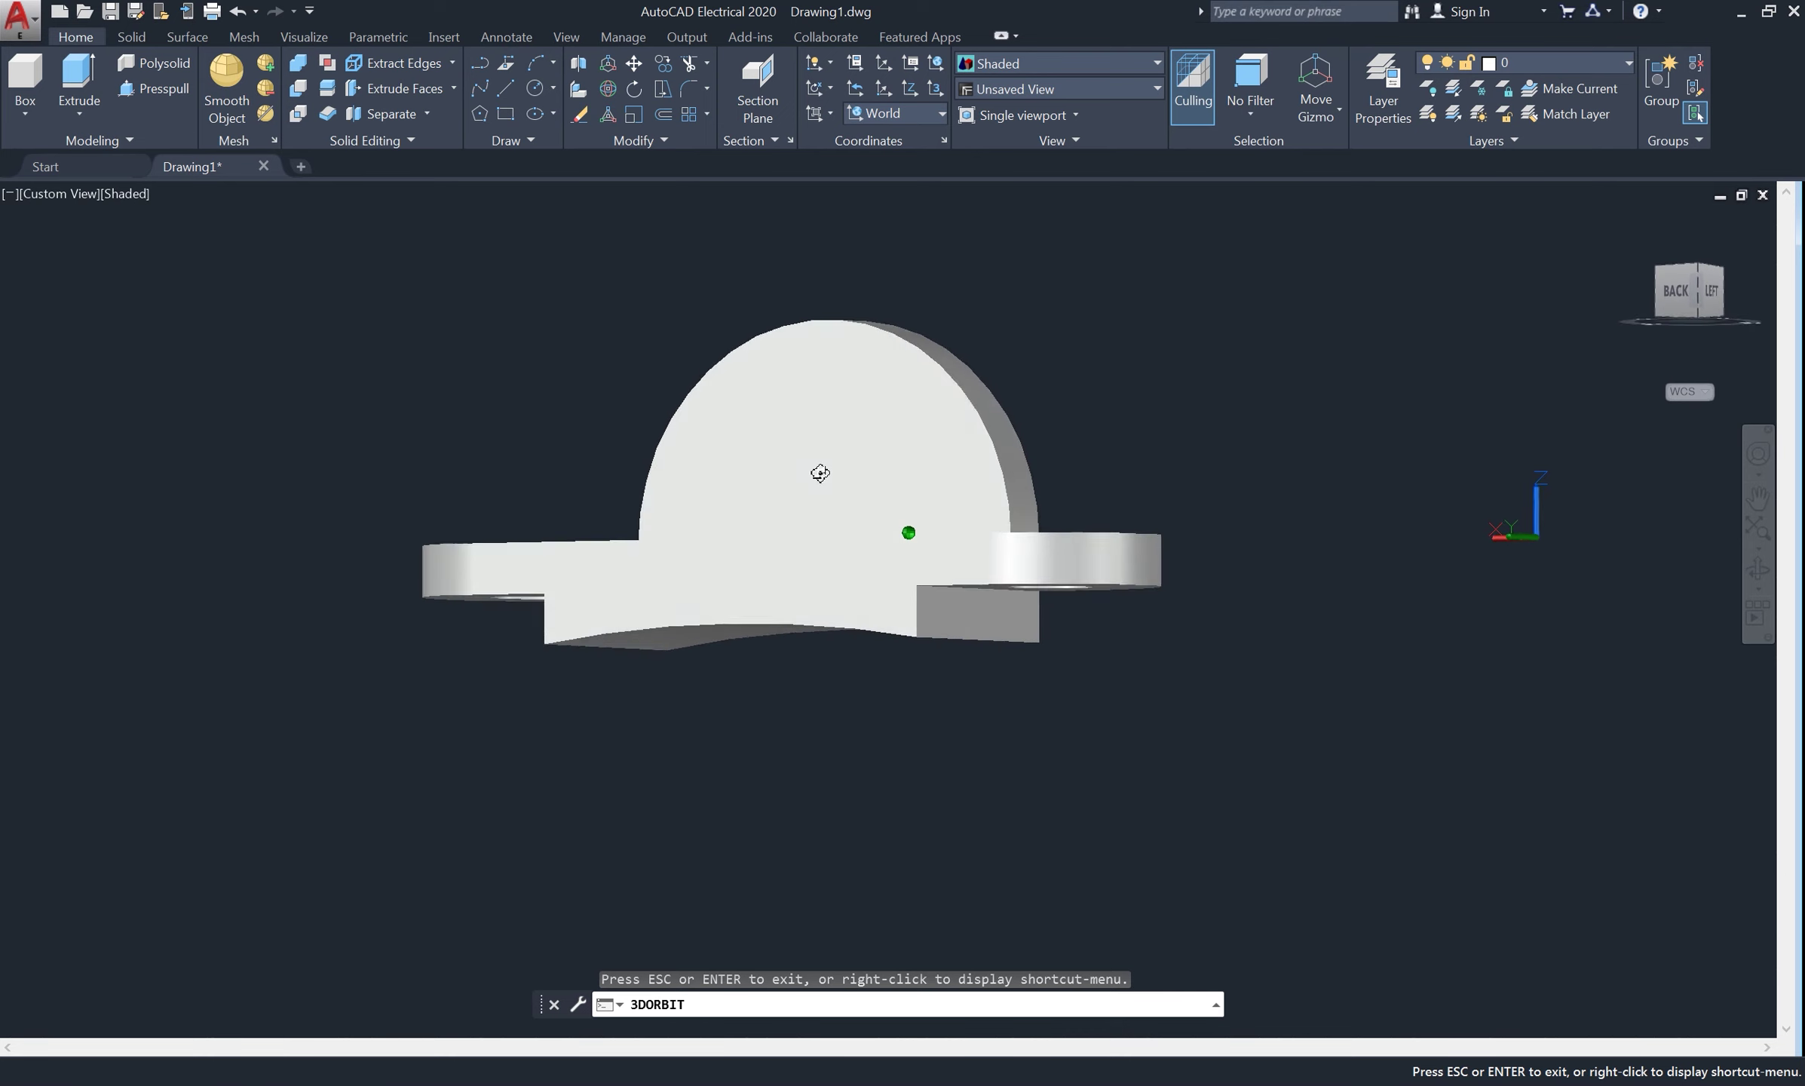
Chamfer one lower edge of the block with distances 3 and 2
right_click(571, 327)
left_click(595, 340)
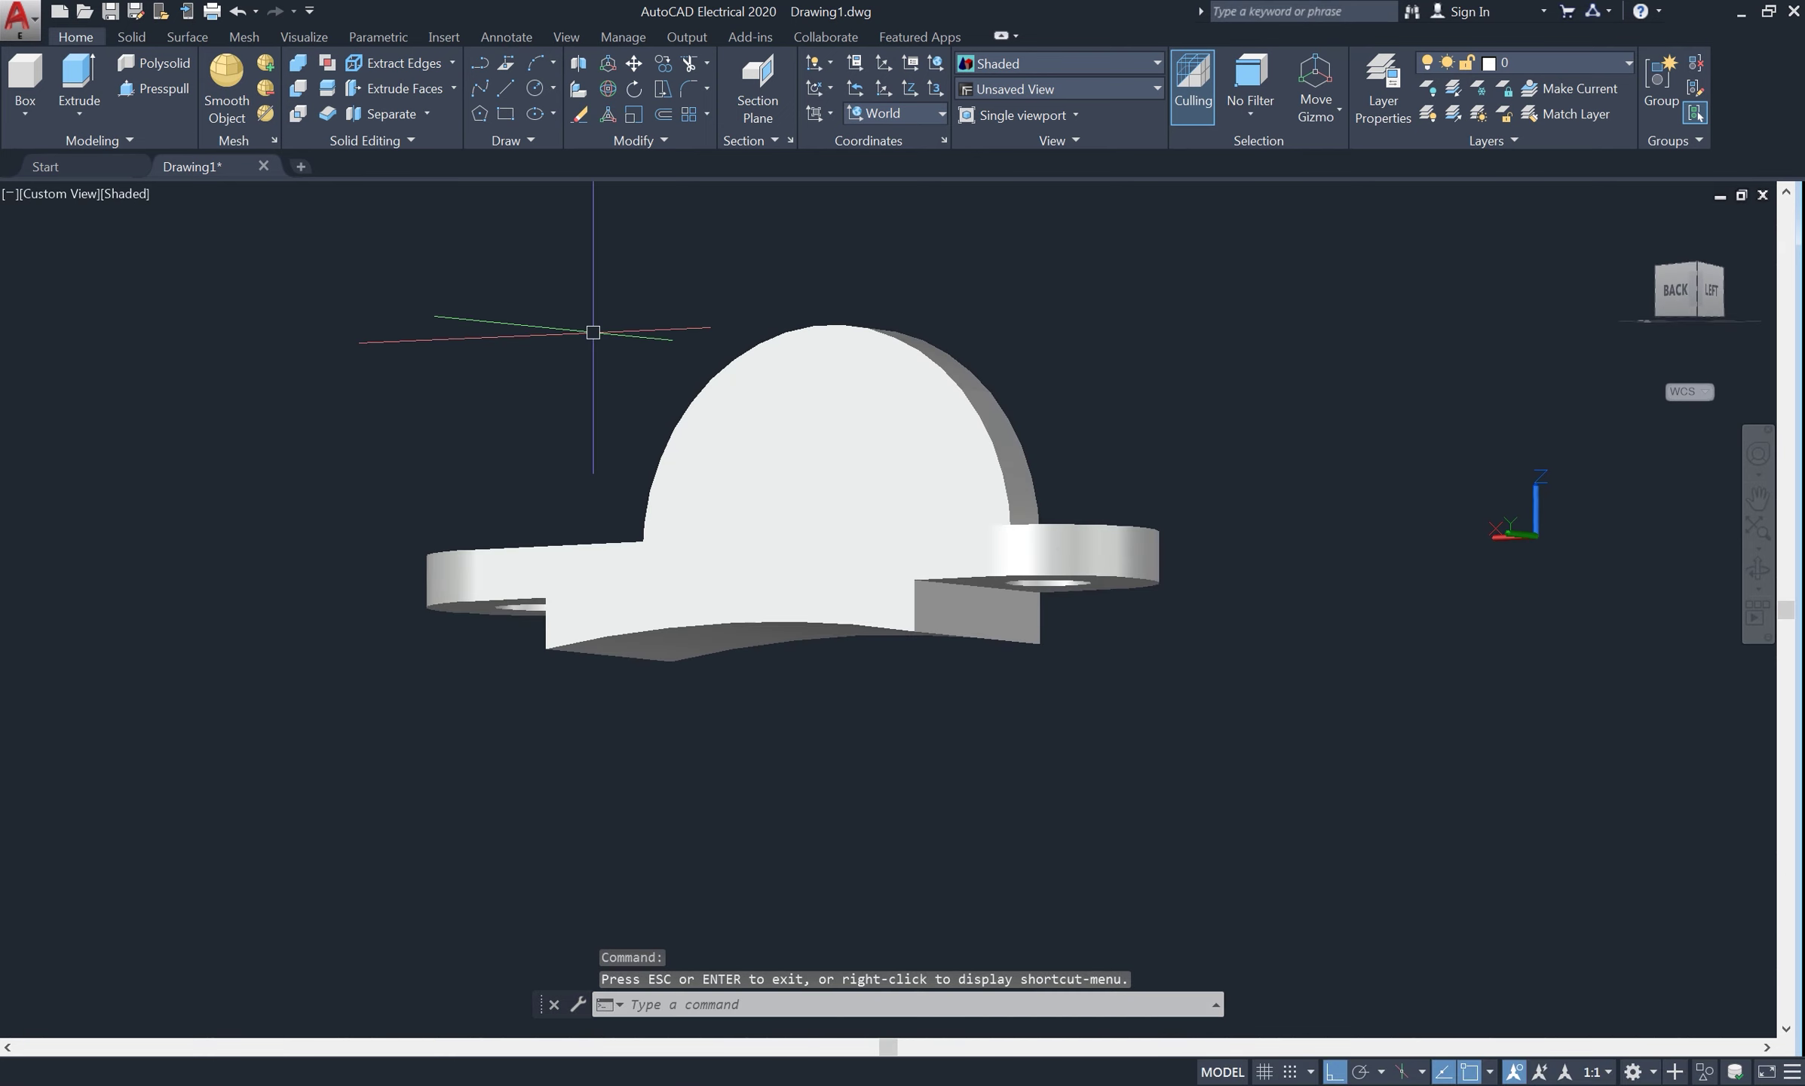
type("cha")
key("Return")
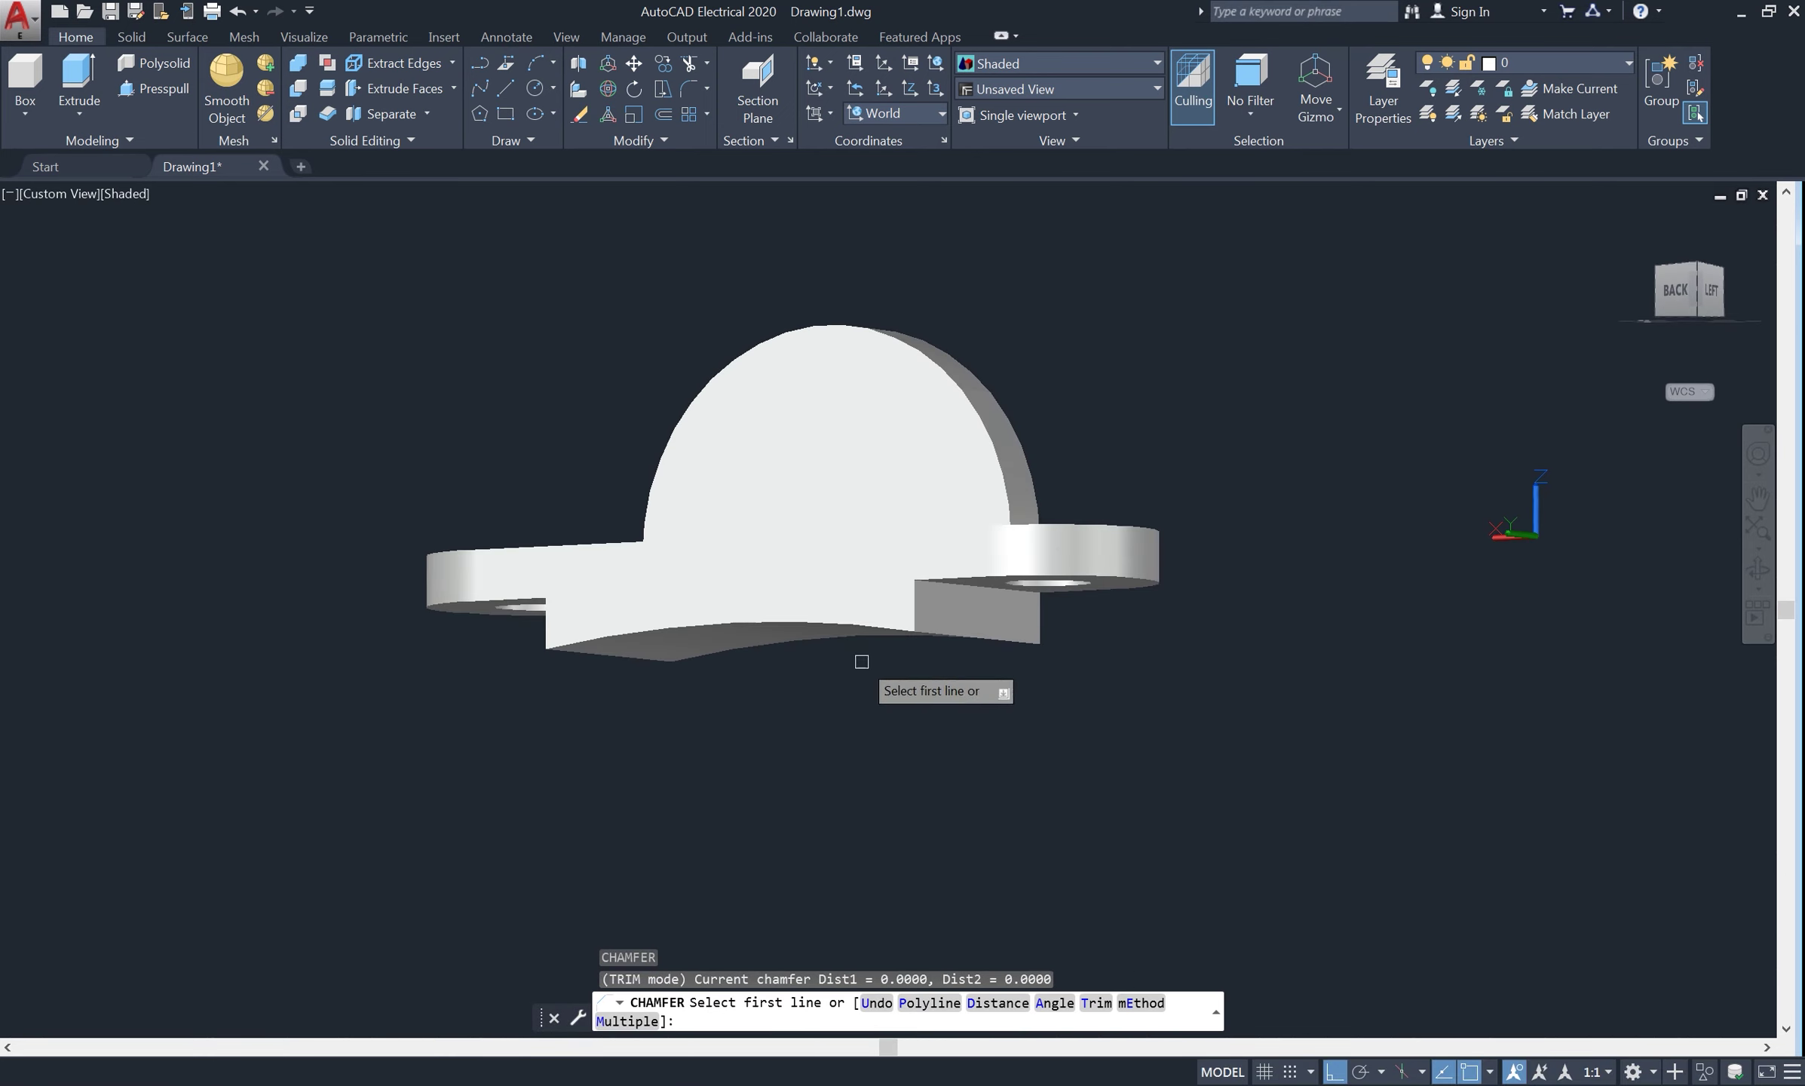
left_click(975, 636)
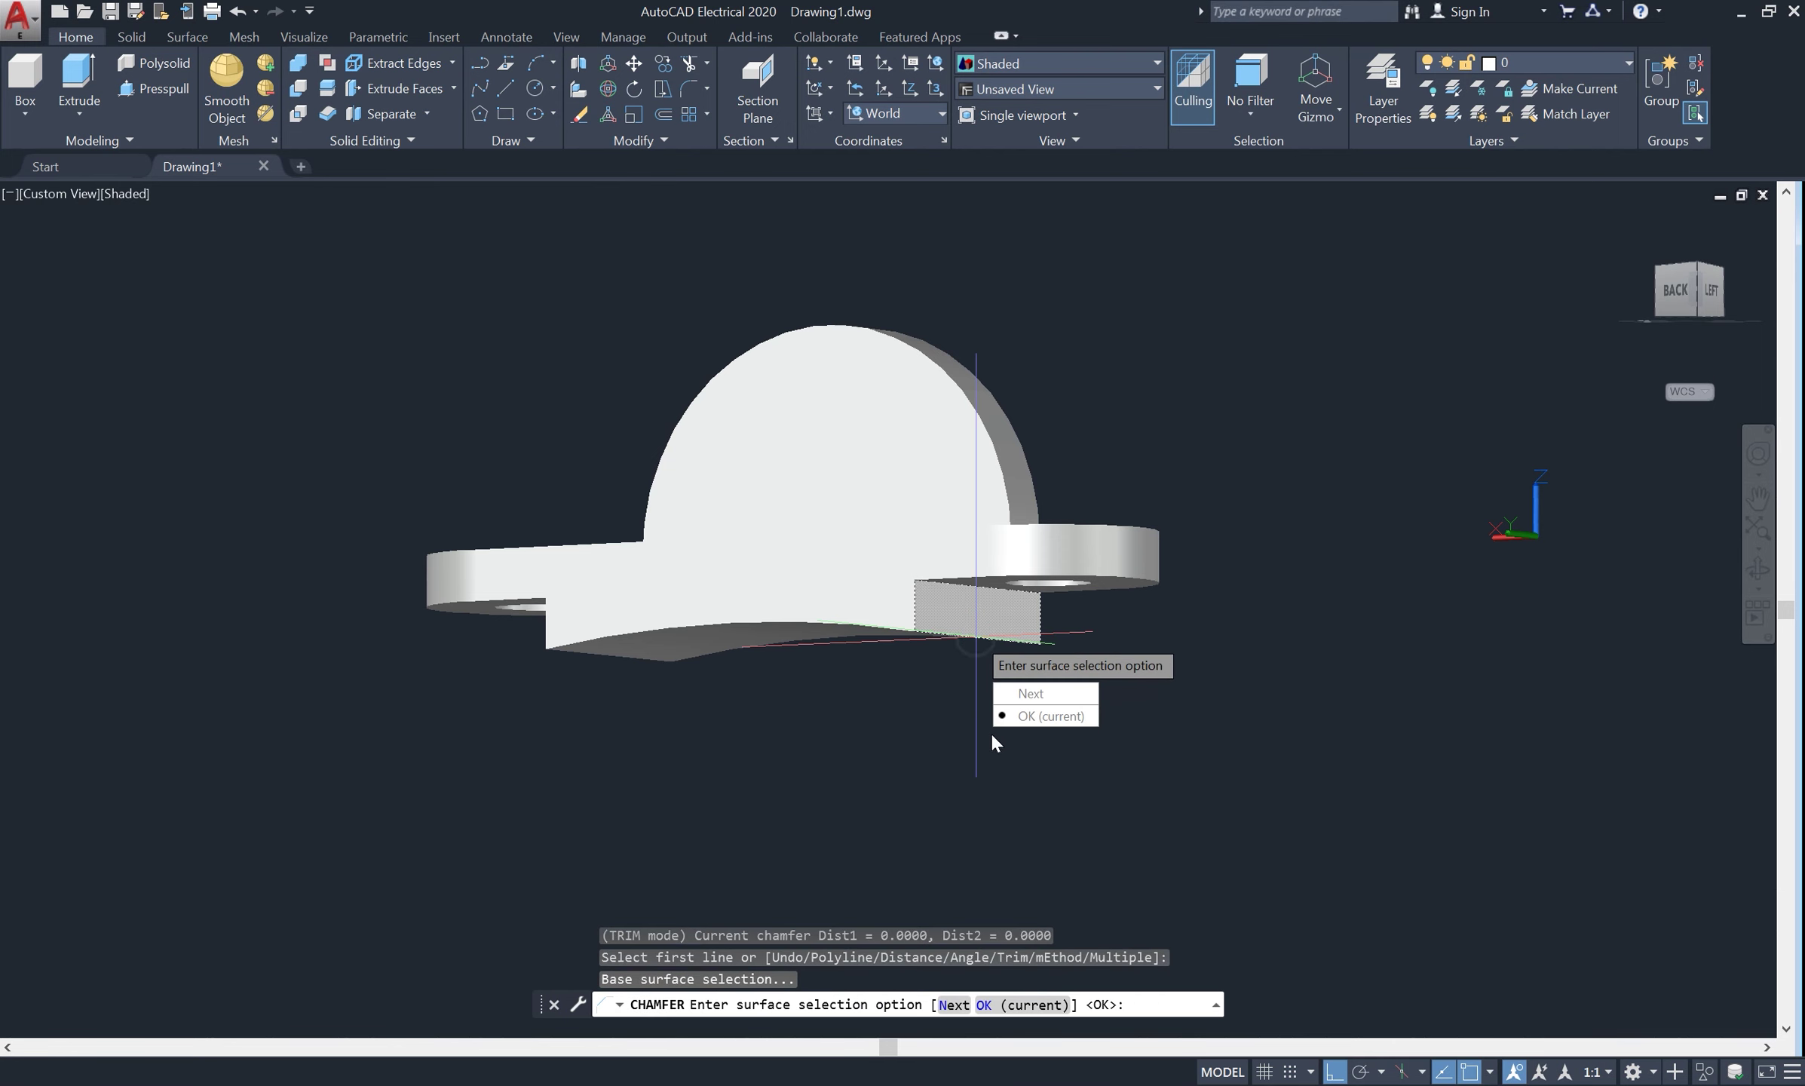
left_click(1050, 722)
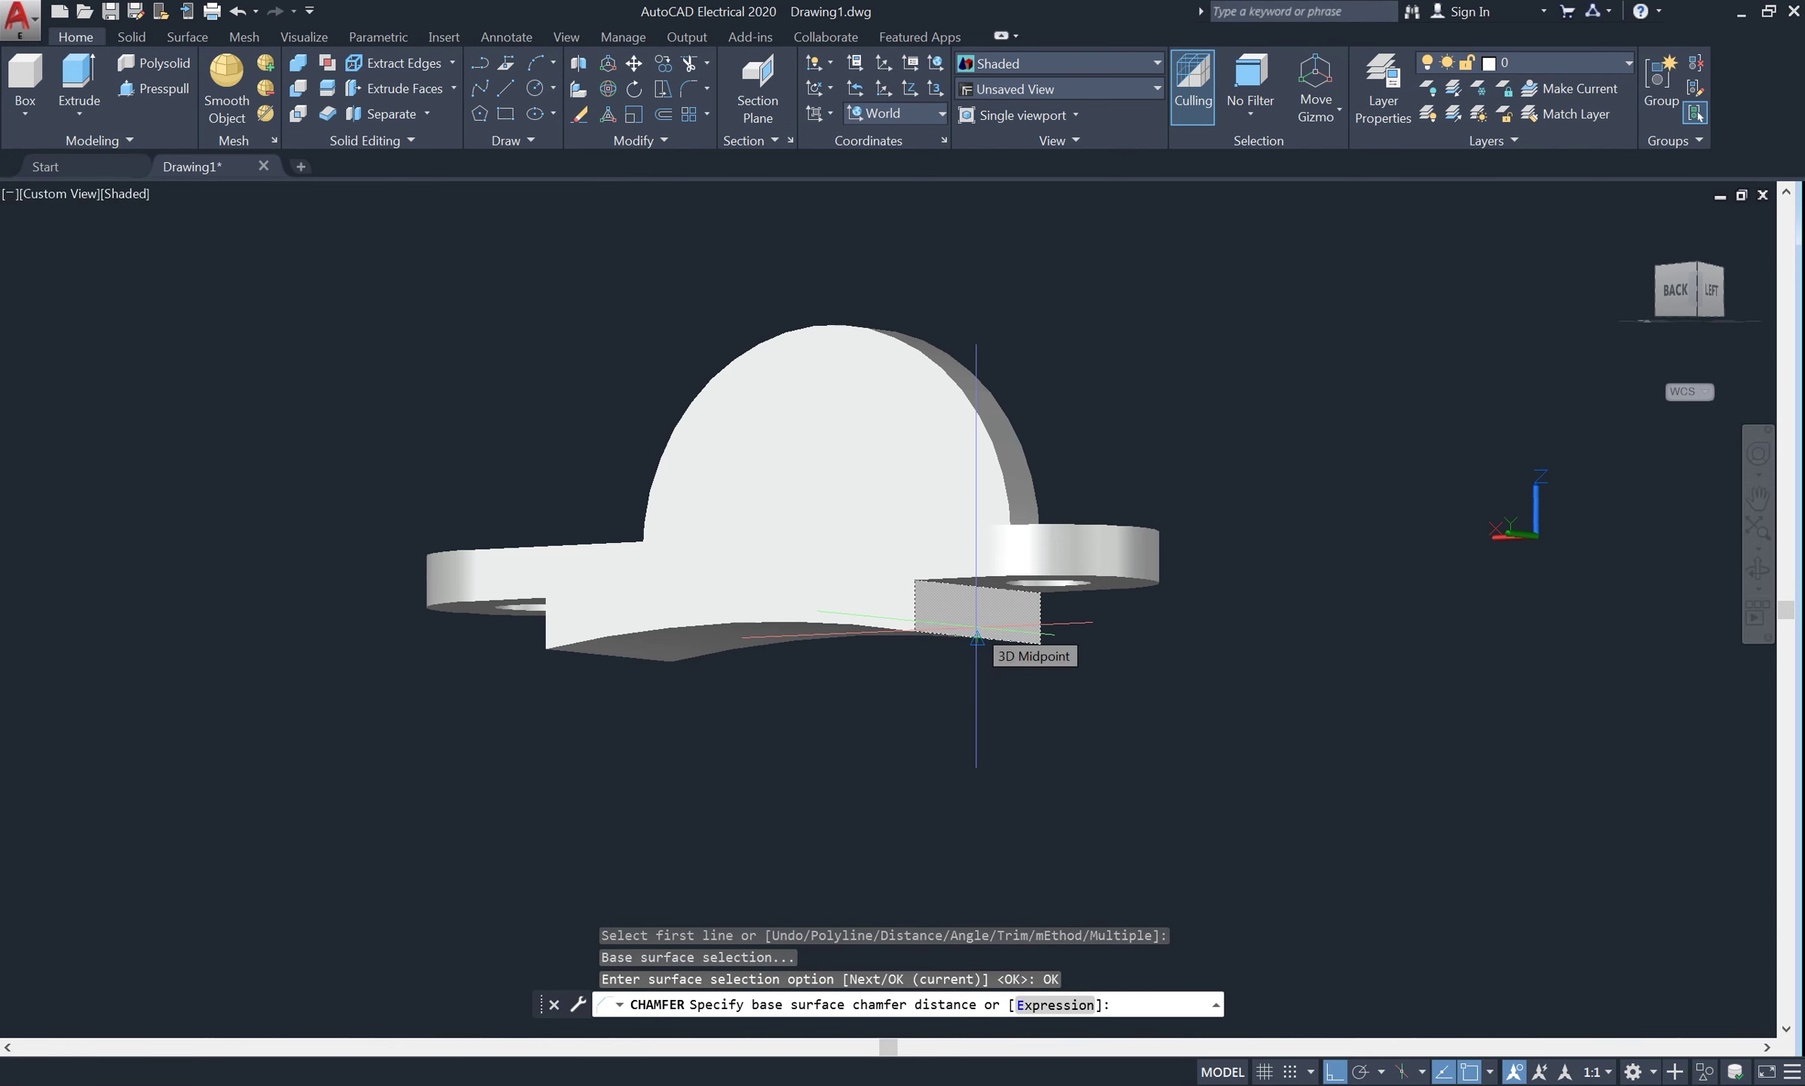
type("3")
key("Return")
type("2")
key("Return")
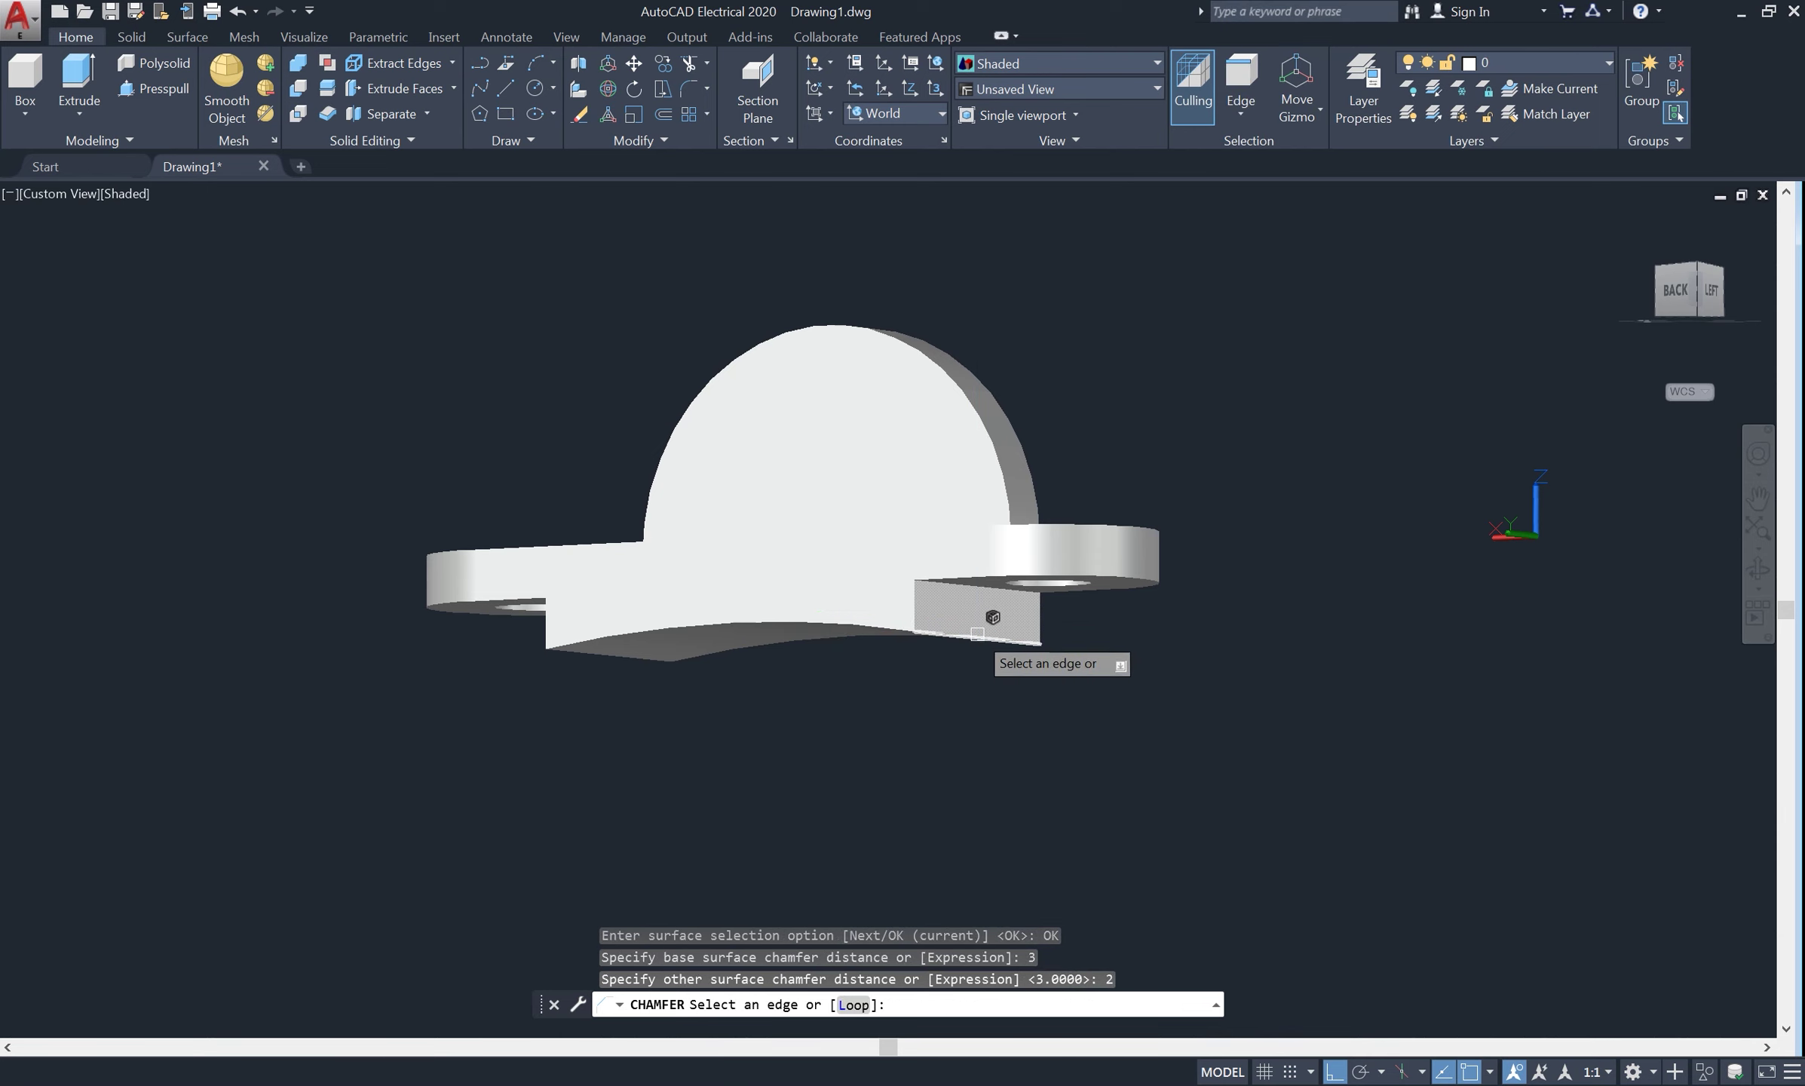
left_click(978, 639)
key("Return")
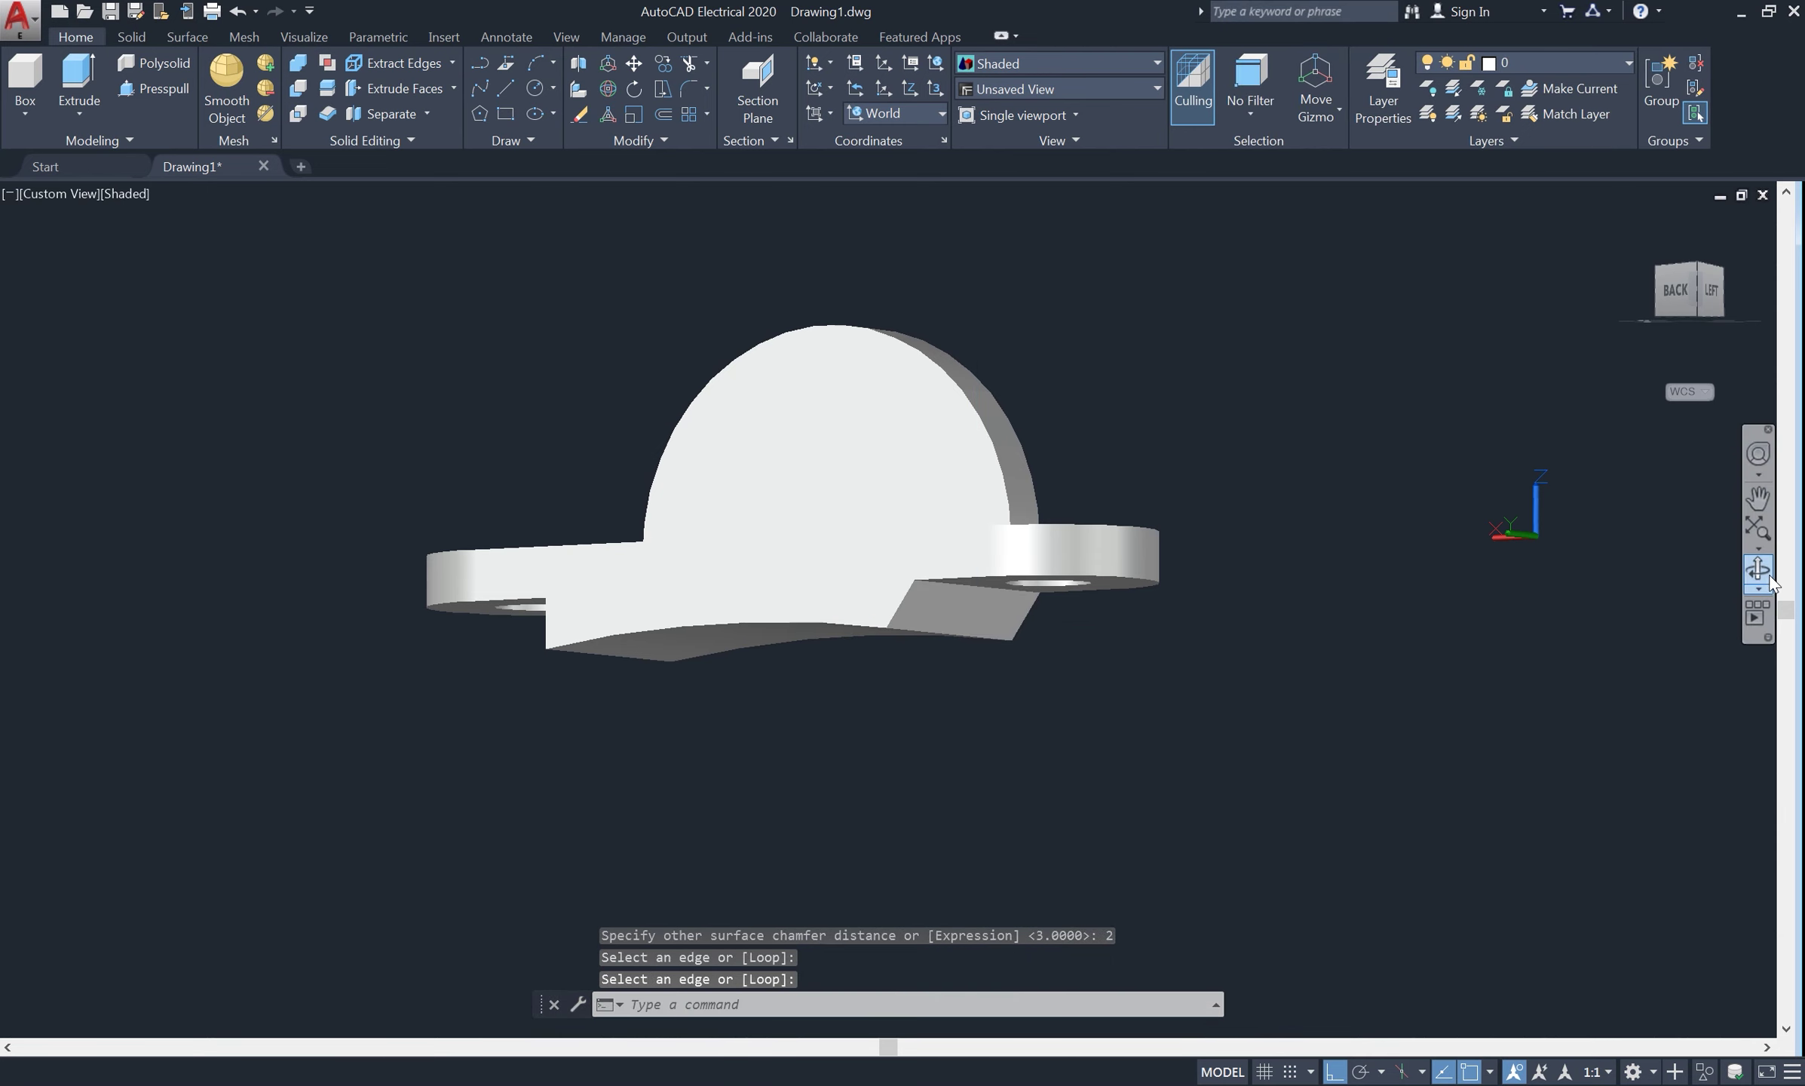
Chamfer the opposite lower block edge with the same 3 and 2 distances
left_click(1769, 583)
left_click_drag(1281, 588, 1398, 563)
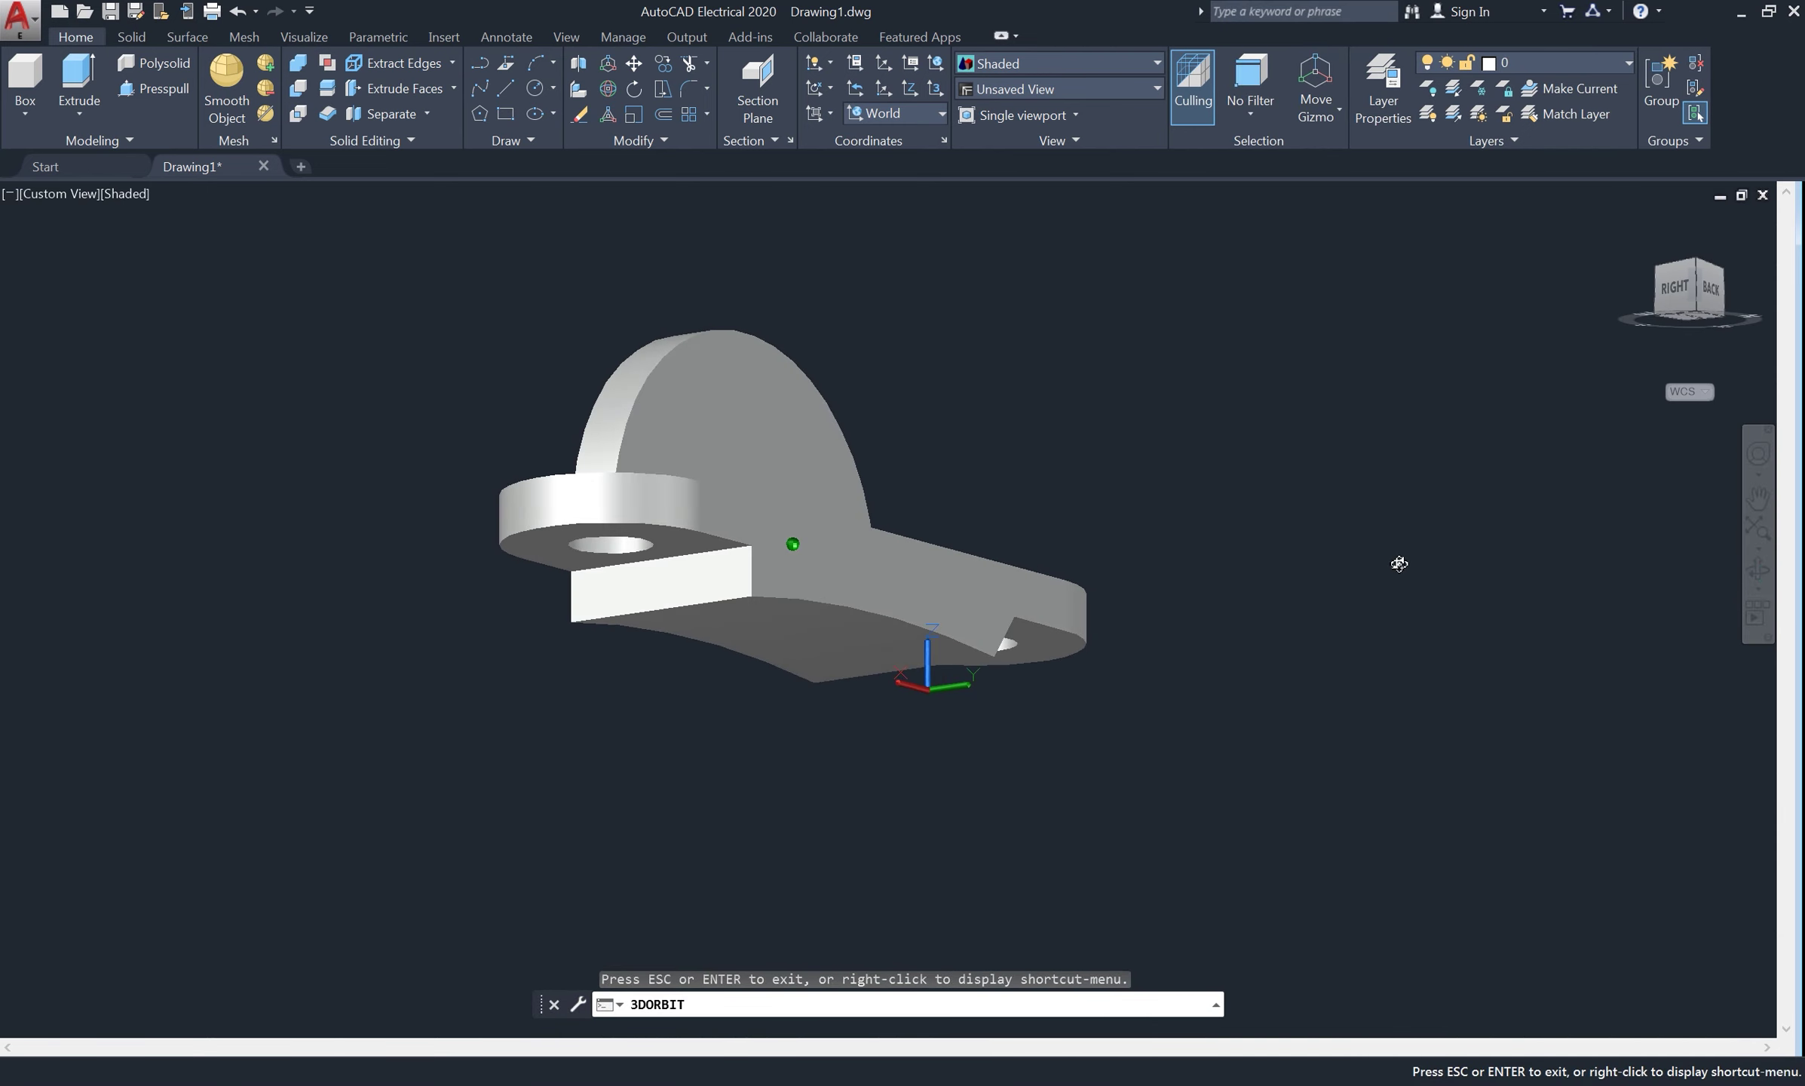
right_click(1027, 442)
left_click(1073, 455)
type("Ch")
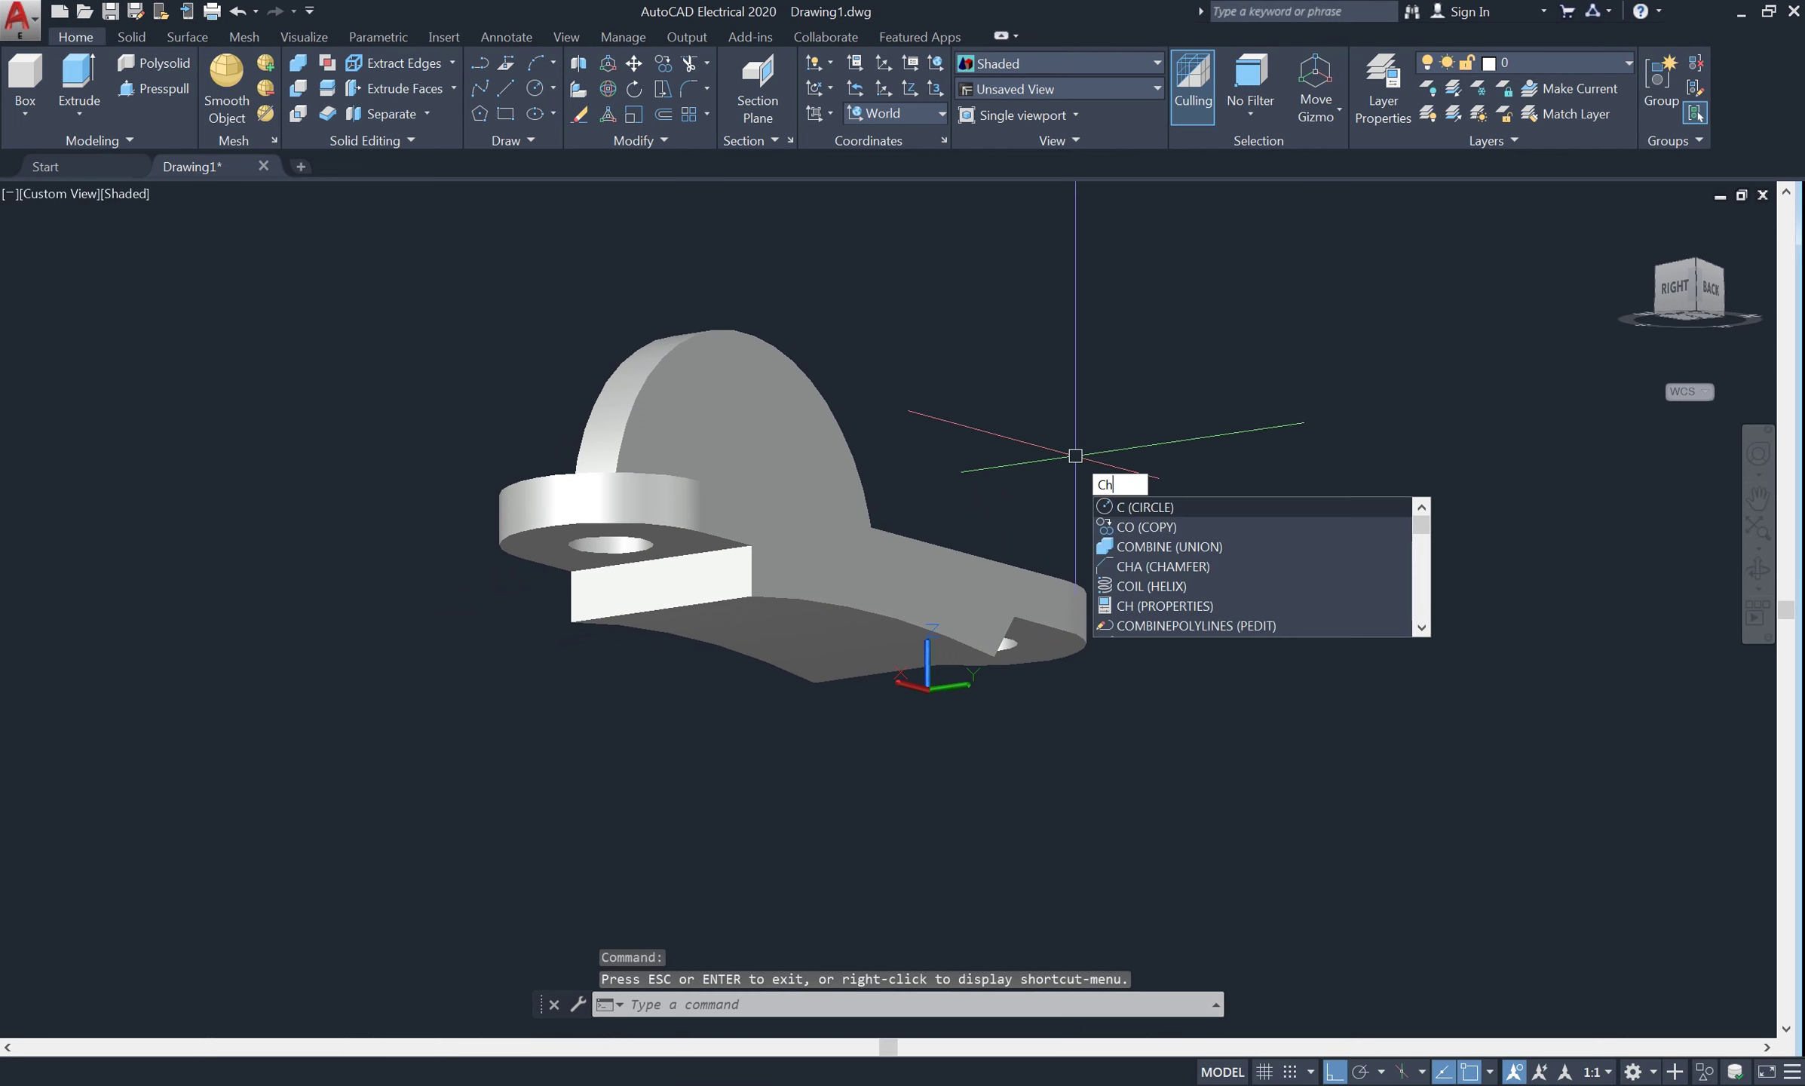
type("a")
key("Return")
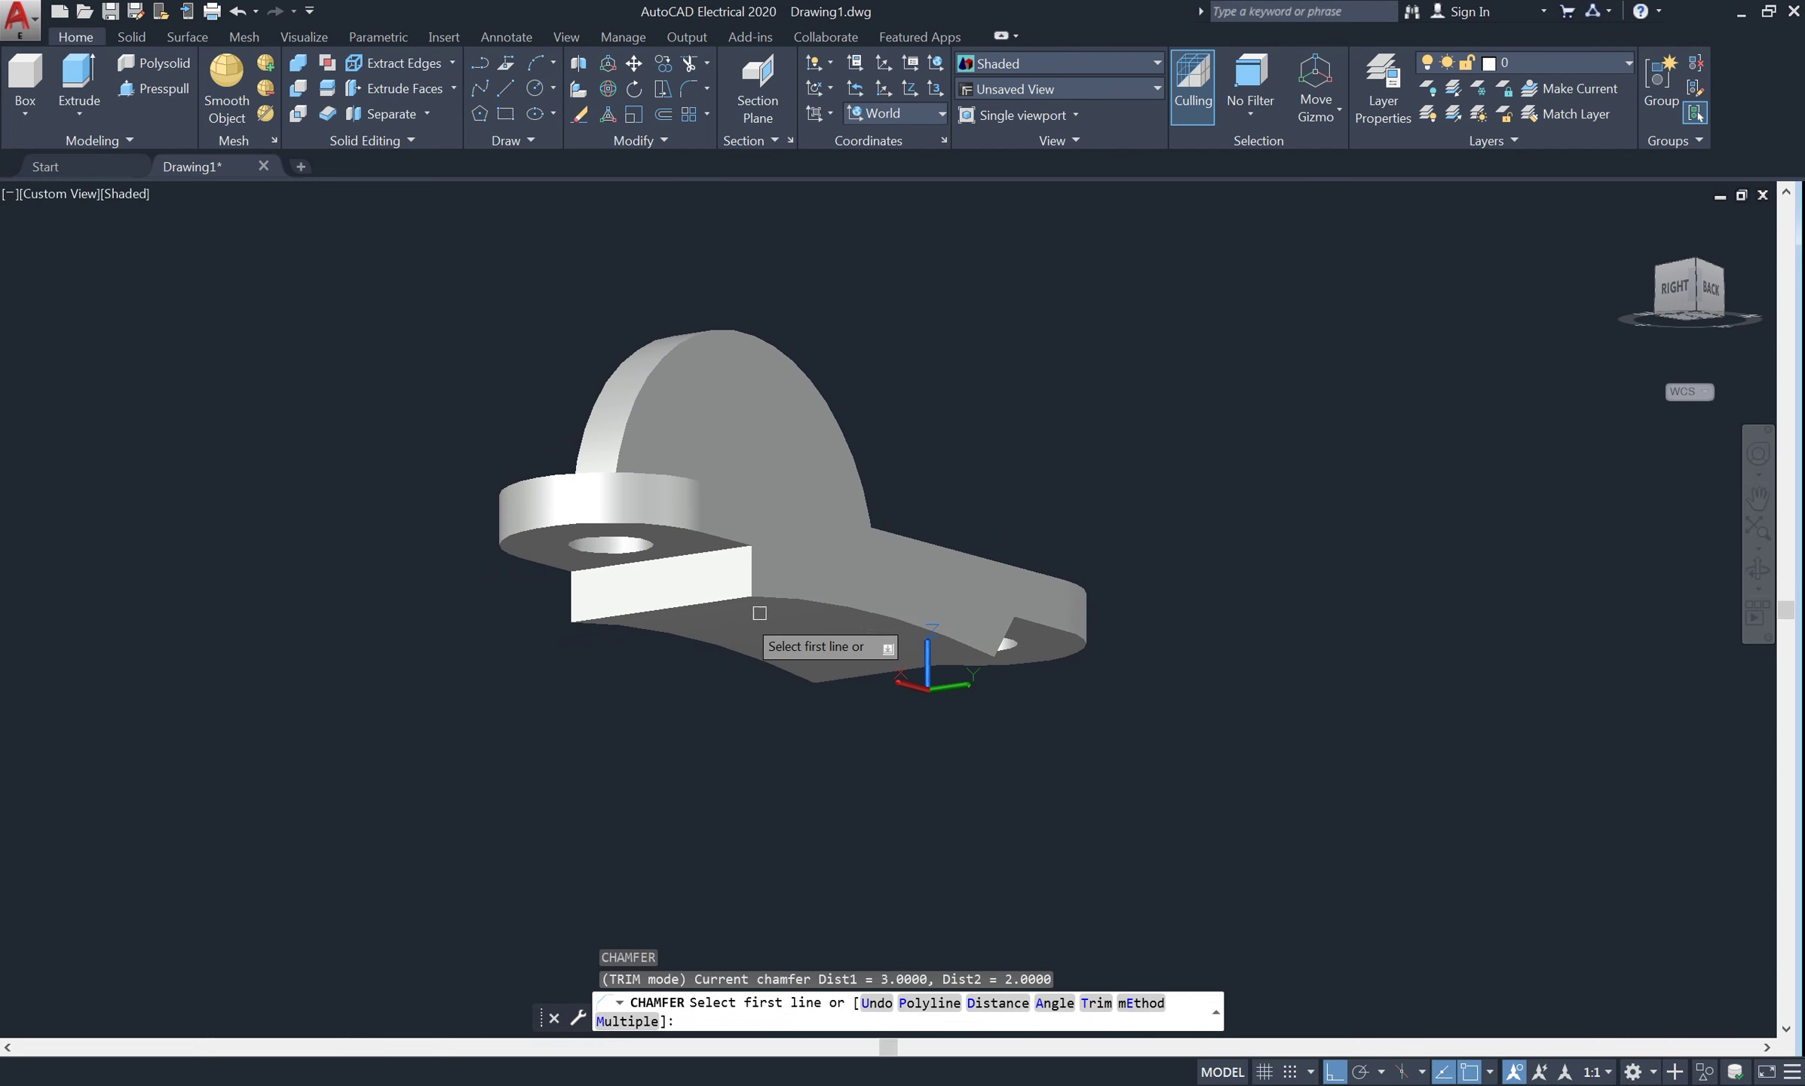
left_click(665, 608)
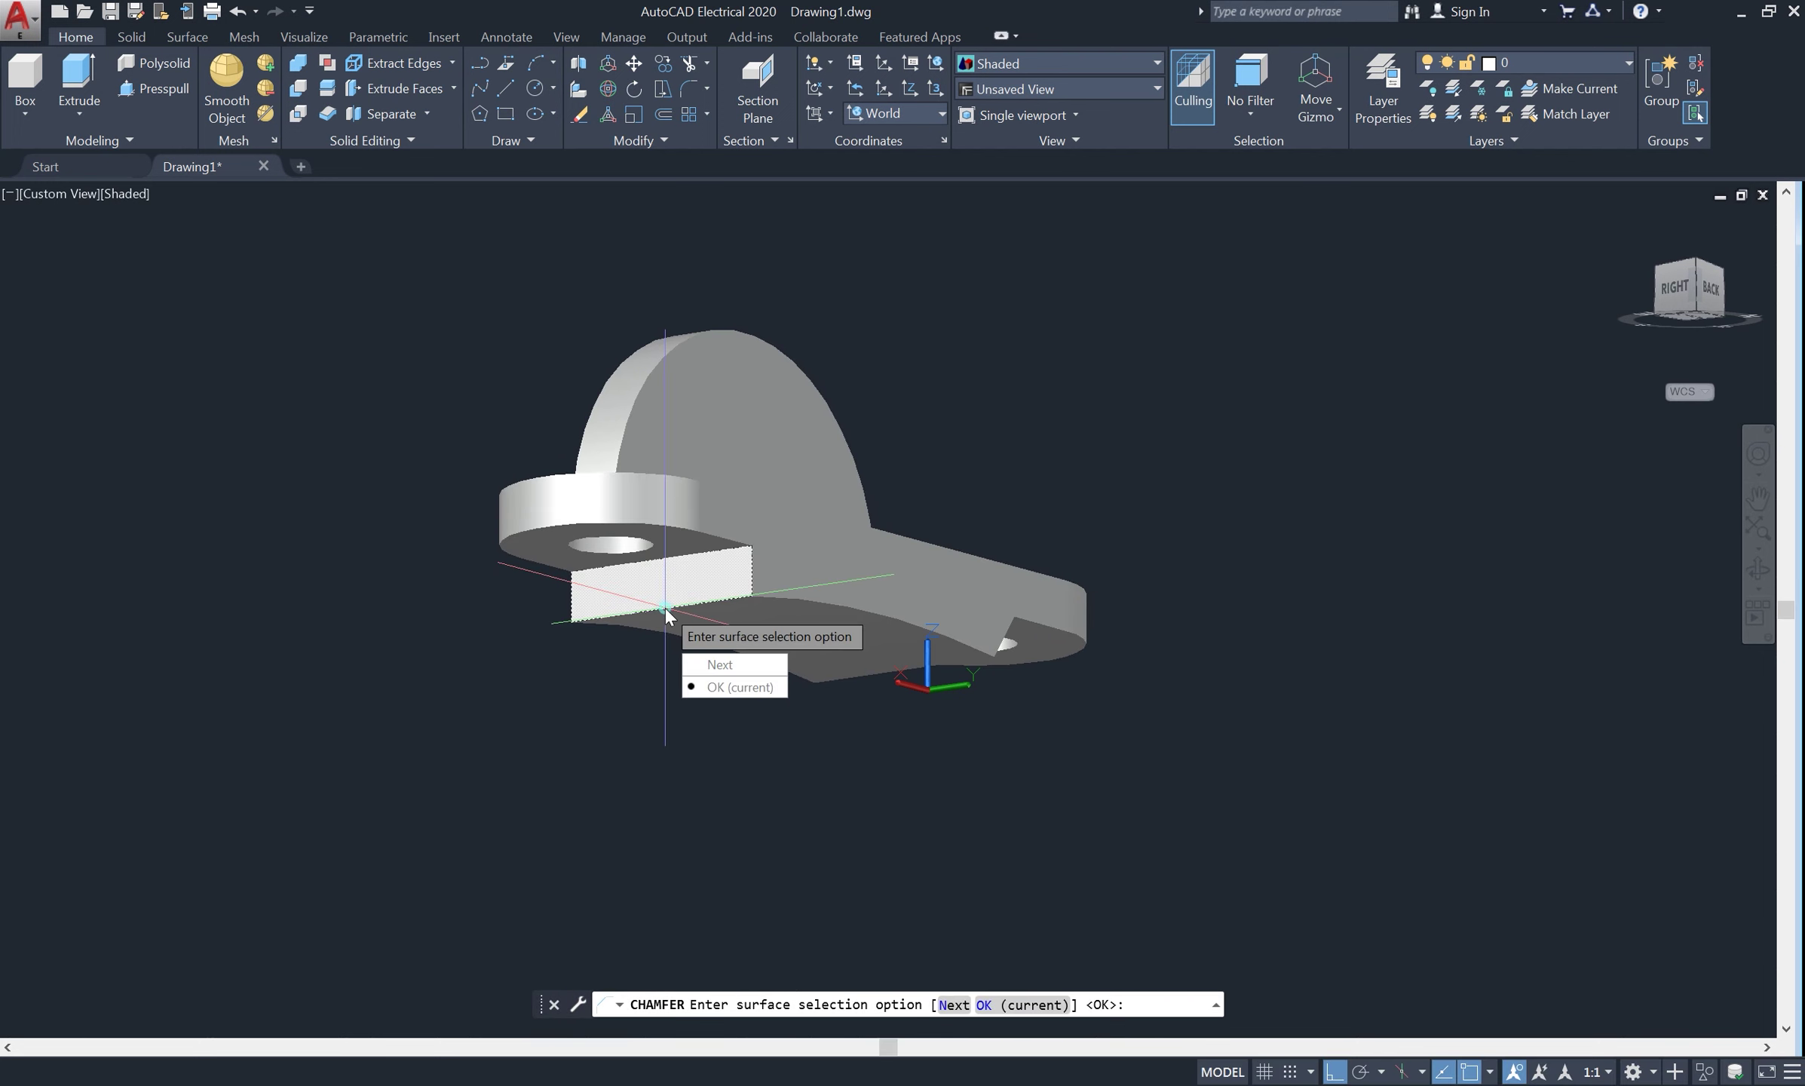
left_click(721, 690)
key("Return")
key("Return")
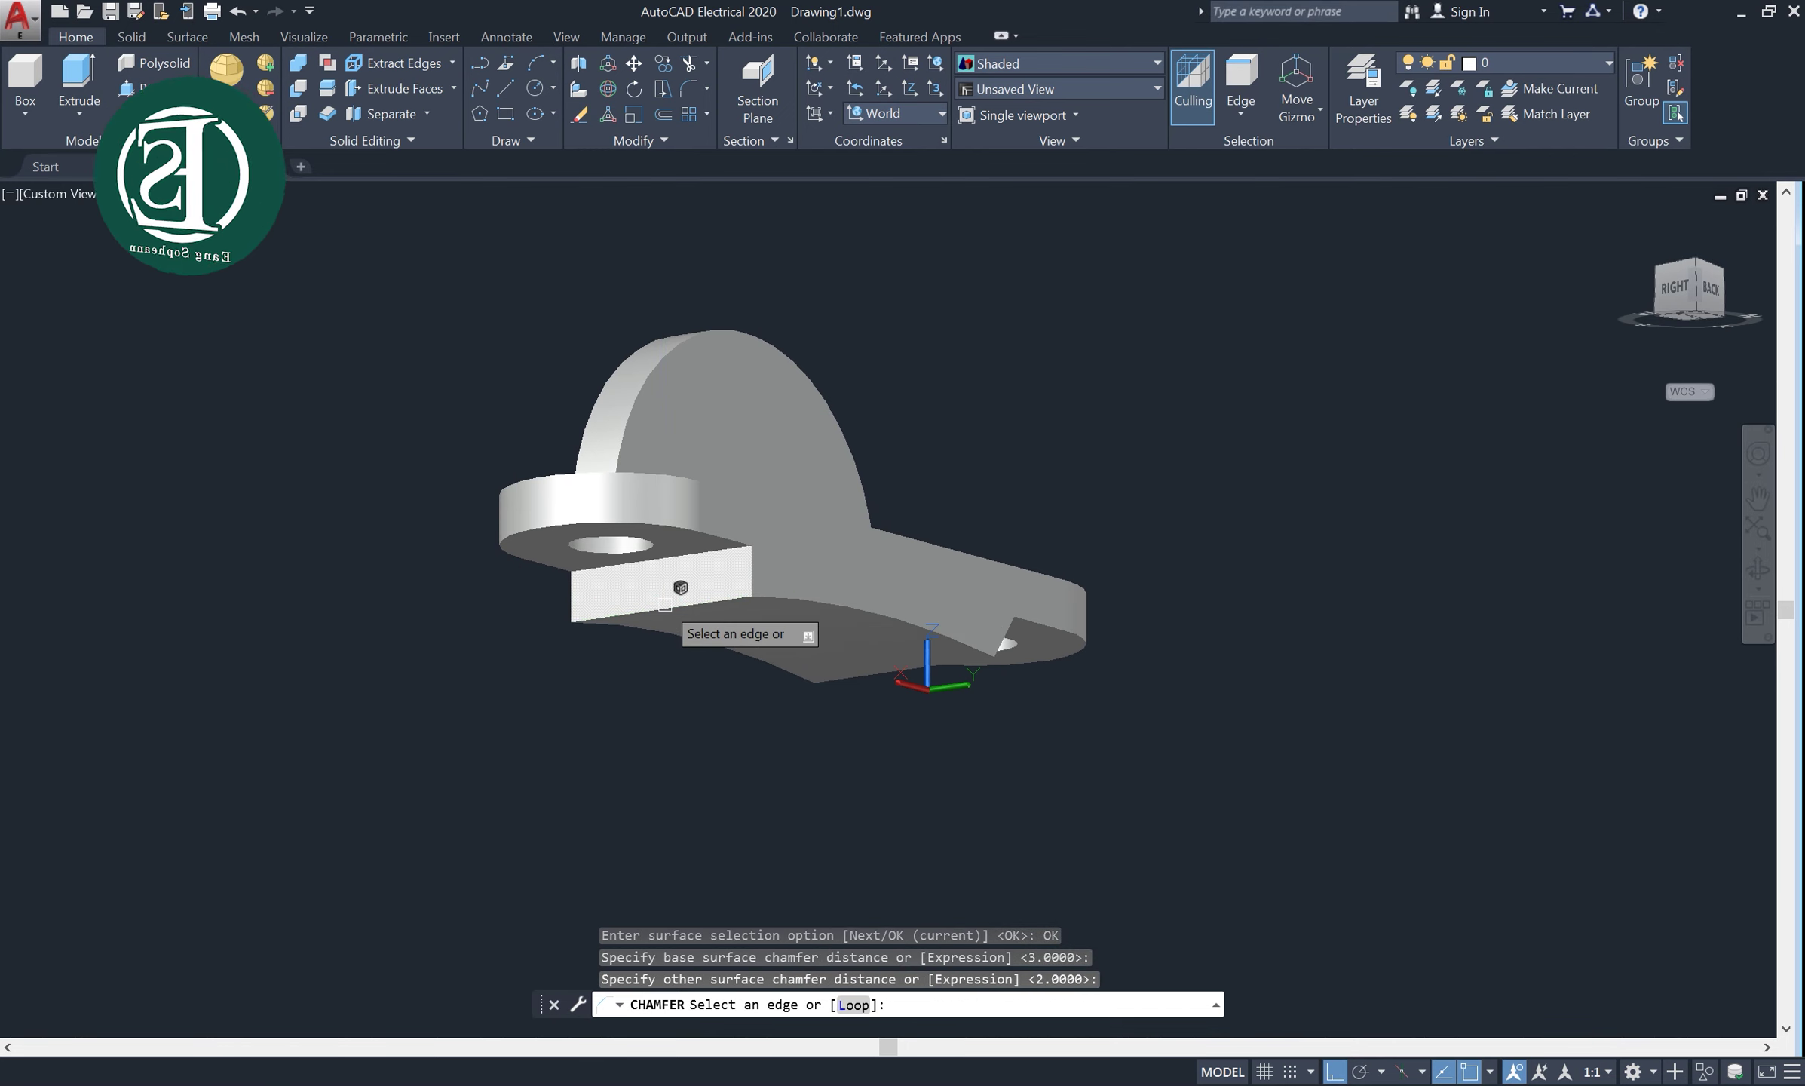
left_click(665, 606)
key("Return")
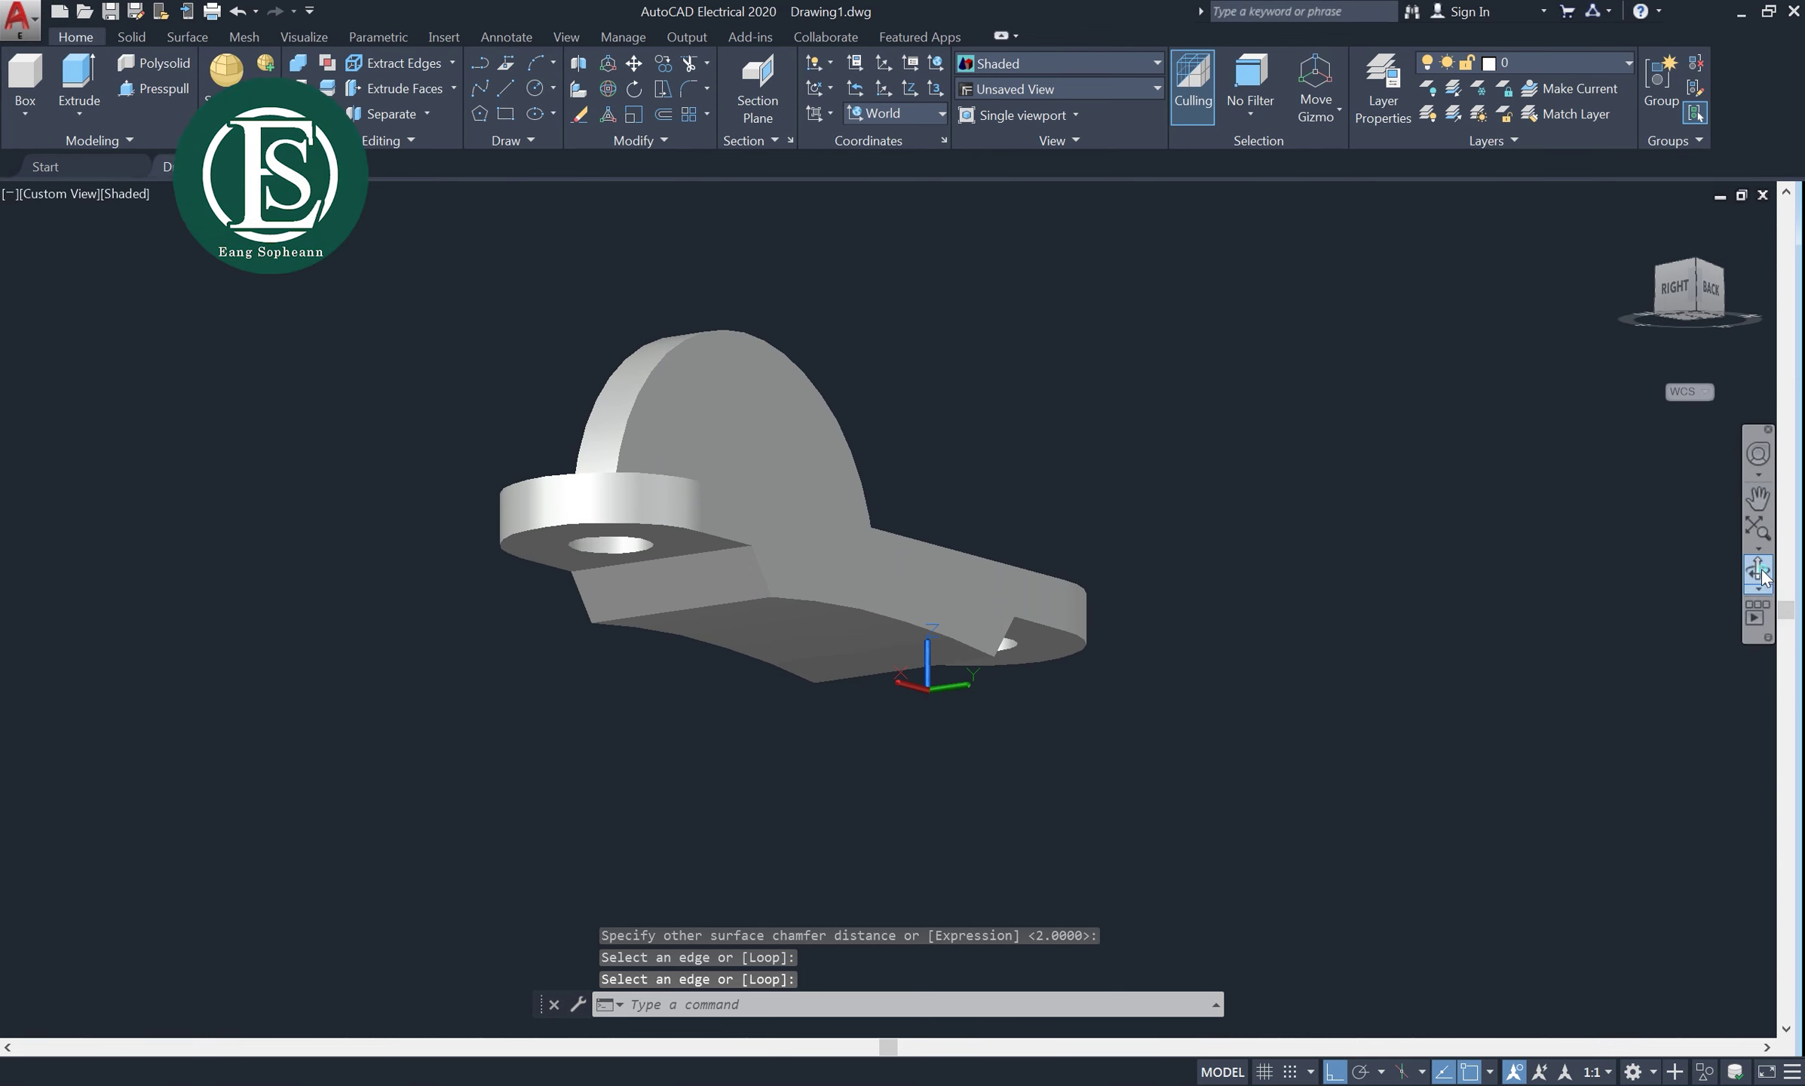
Orbit around the finished bracket to inspect it from several angles
middle_click_drag(701, 562, 732, 558, "shift")
mouse_move(765, 544)
left_mouse_down()
mouse_move(596, 503)
mouse_move(564, 664)
mouse_move(564, 423)
mouse_move(584, 597)
mouse_move(705, 656)
mouse_move(1018, 684)
mouse_move(1156, 669)
mouse_move(633, 657)
mouse_move(593, 556)
mouse_move(588, 434)
mouse_move(471, 634)
mouse_move(459, 589)
mouse_move(472, 722)
mouse_move(689, 584)
left_mouse_up()
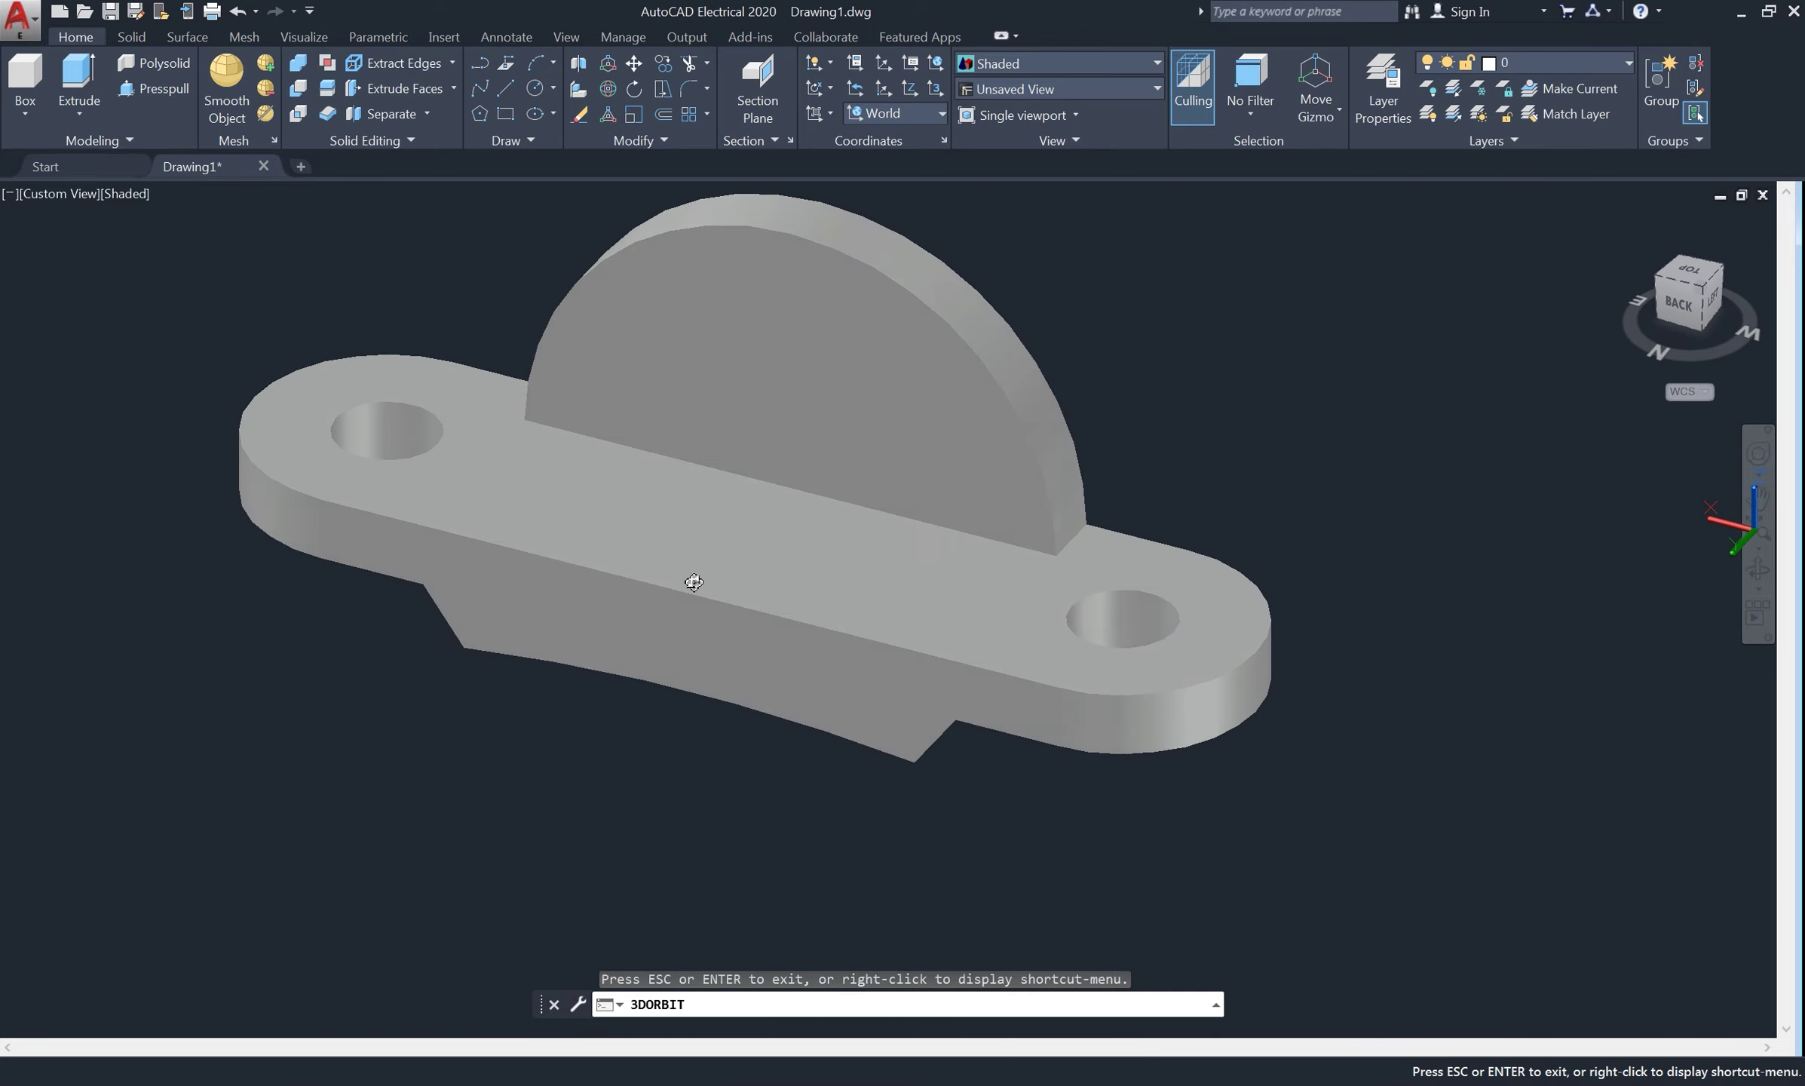
middle_click_drag(689, 584, 847, 626)
mouse_move(847, 625)
left_mouse_down()
mouse_move(854, 750)
mouse_move(834, 770)
mouse_move(842, 467)
mouse_move(1243, 679)
mouse_move(1047, 665)
mouse_move(851, 708)
mouse_move(797, 639)
mouse_move(795, 694)
mouse_move(842, 652)
mouse_move(833, 673)
mouse_move(849, 553)
mouse_move(874, 692)
mouse_move(835, 647)
left_mouse_up()
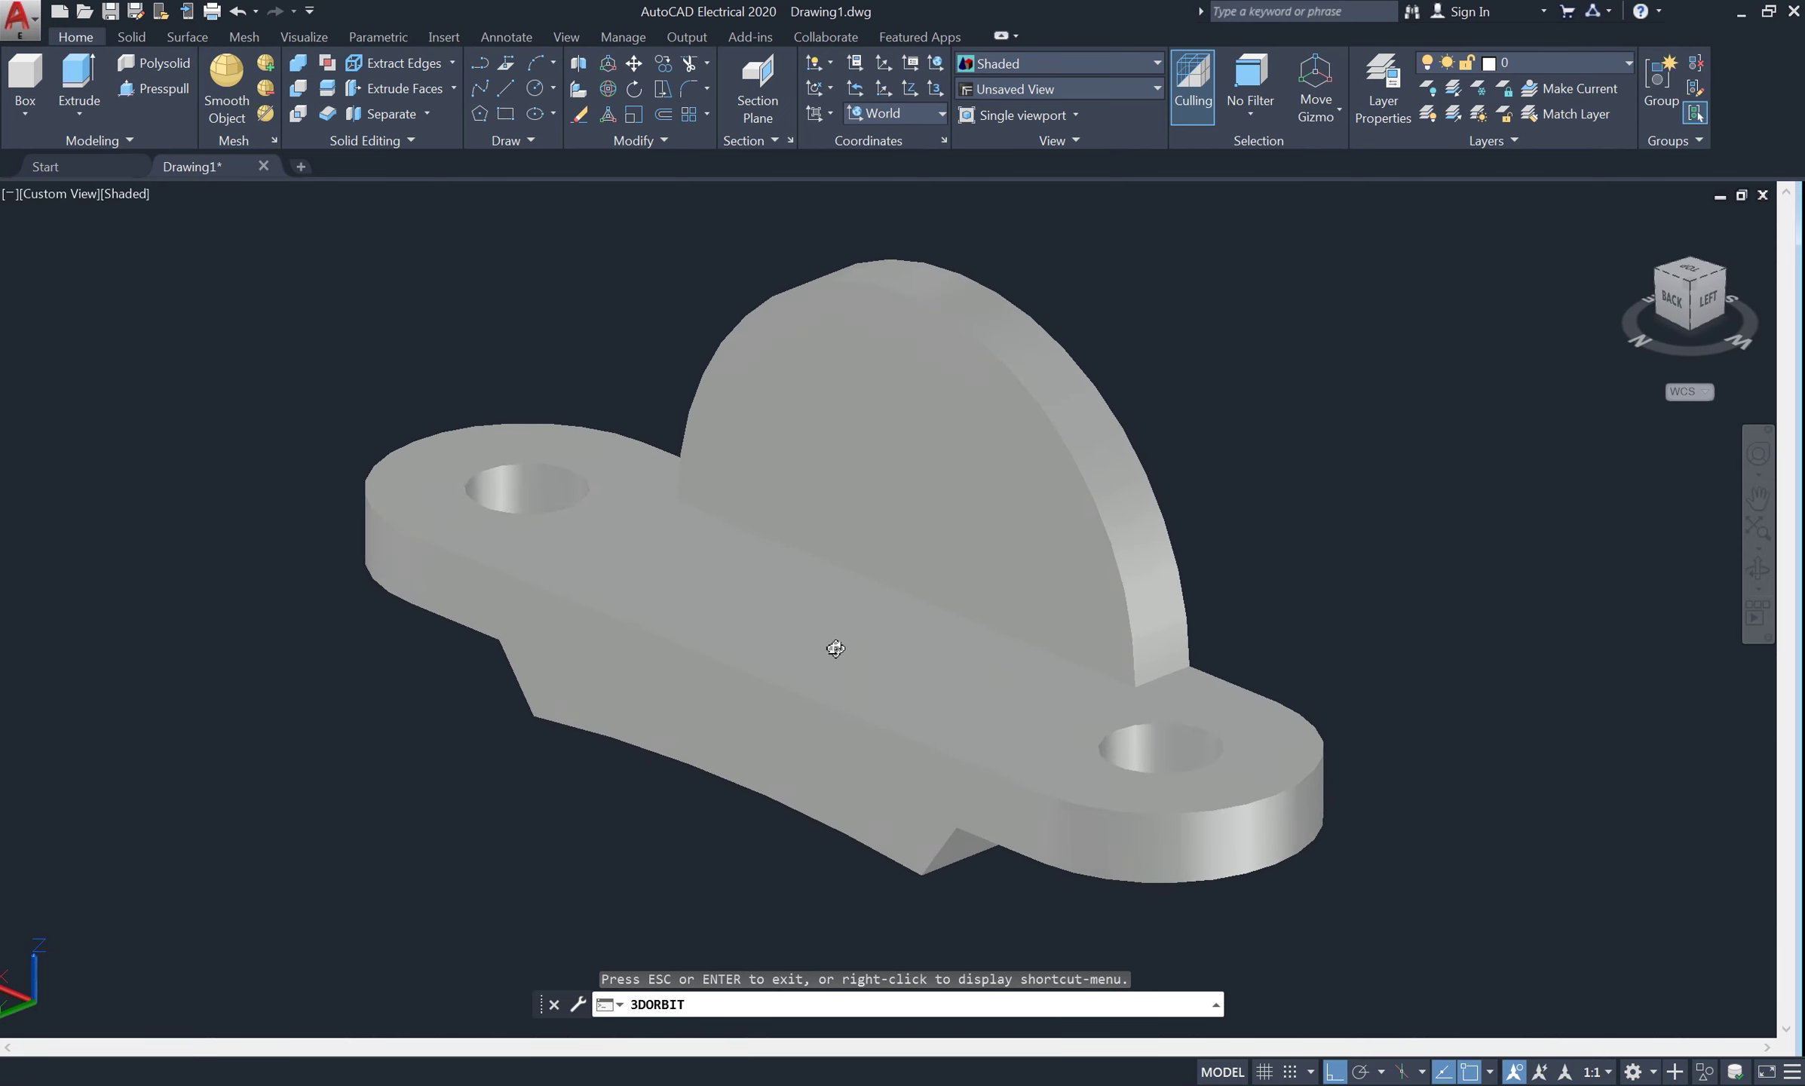
right_click(624, 326)
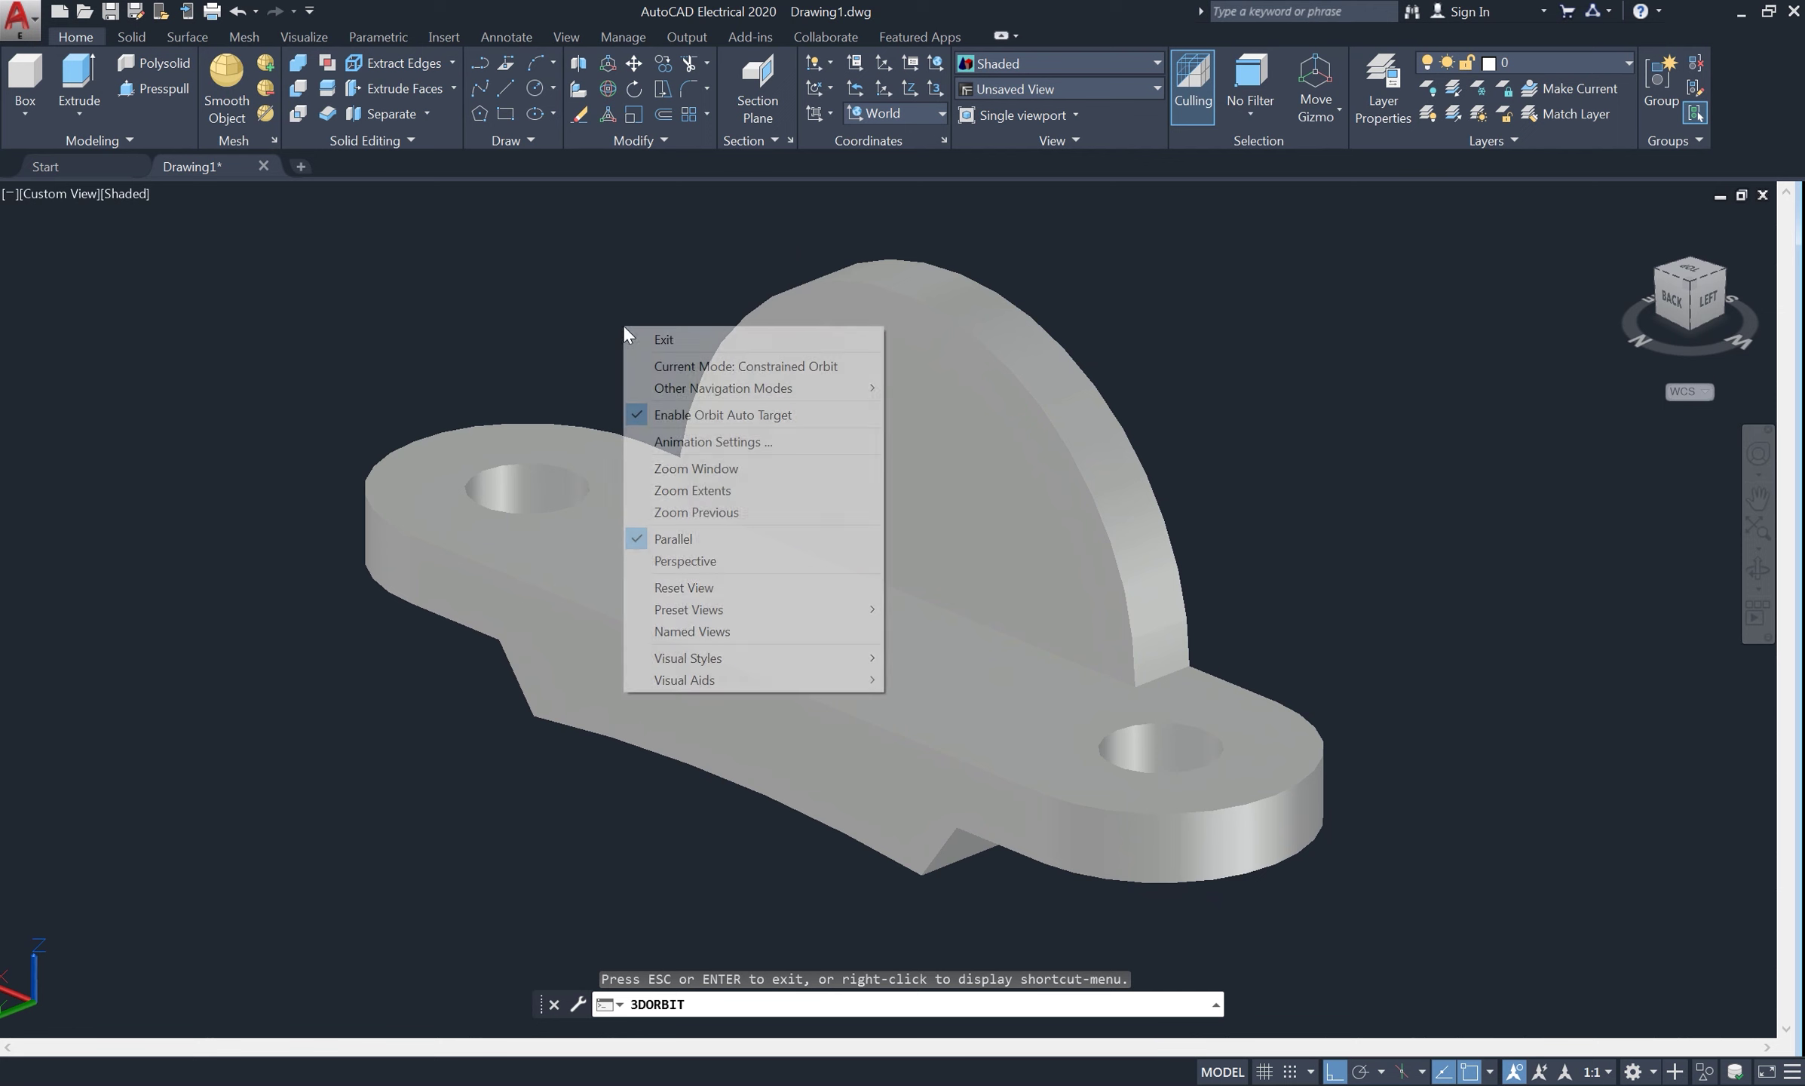
left_click(671, 346)
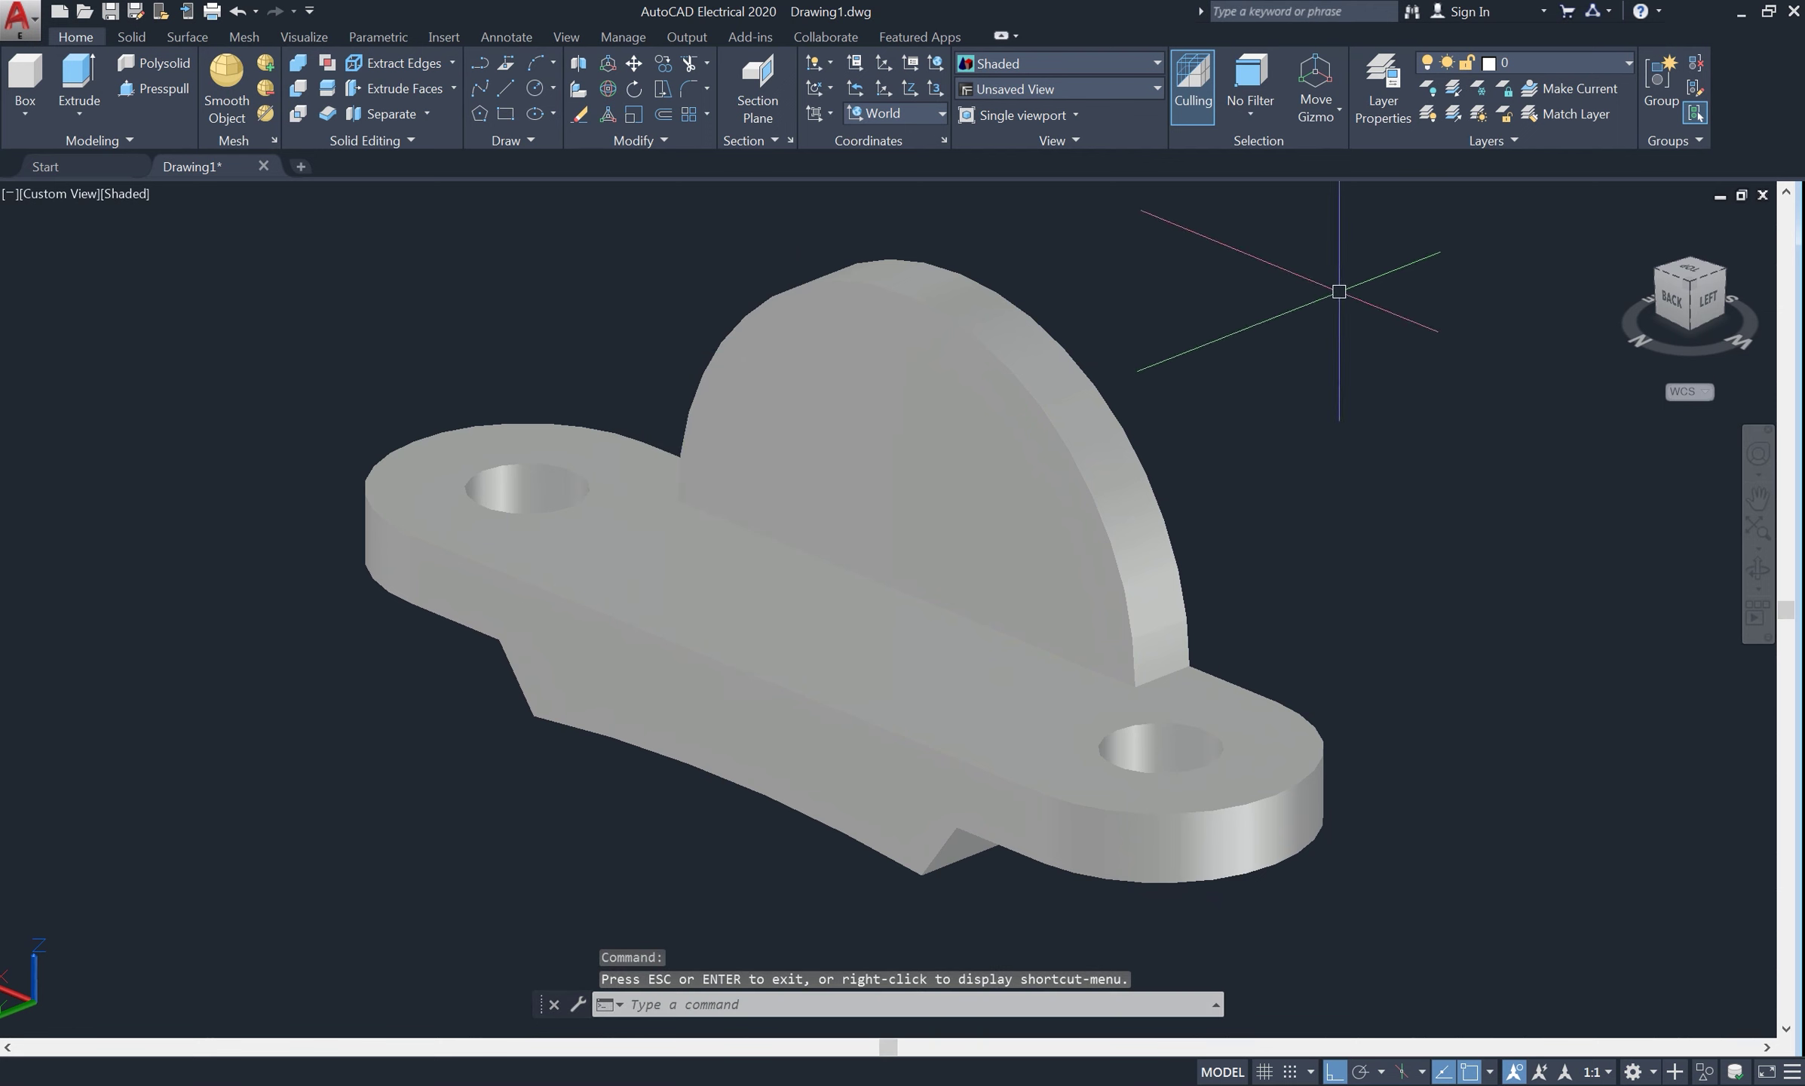
Switch to the northwest isometric view and zoom and pan to frame the bracket
left_click(1692, 289)
scroll(935, 752, "up", 3)
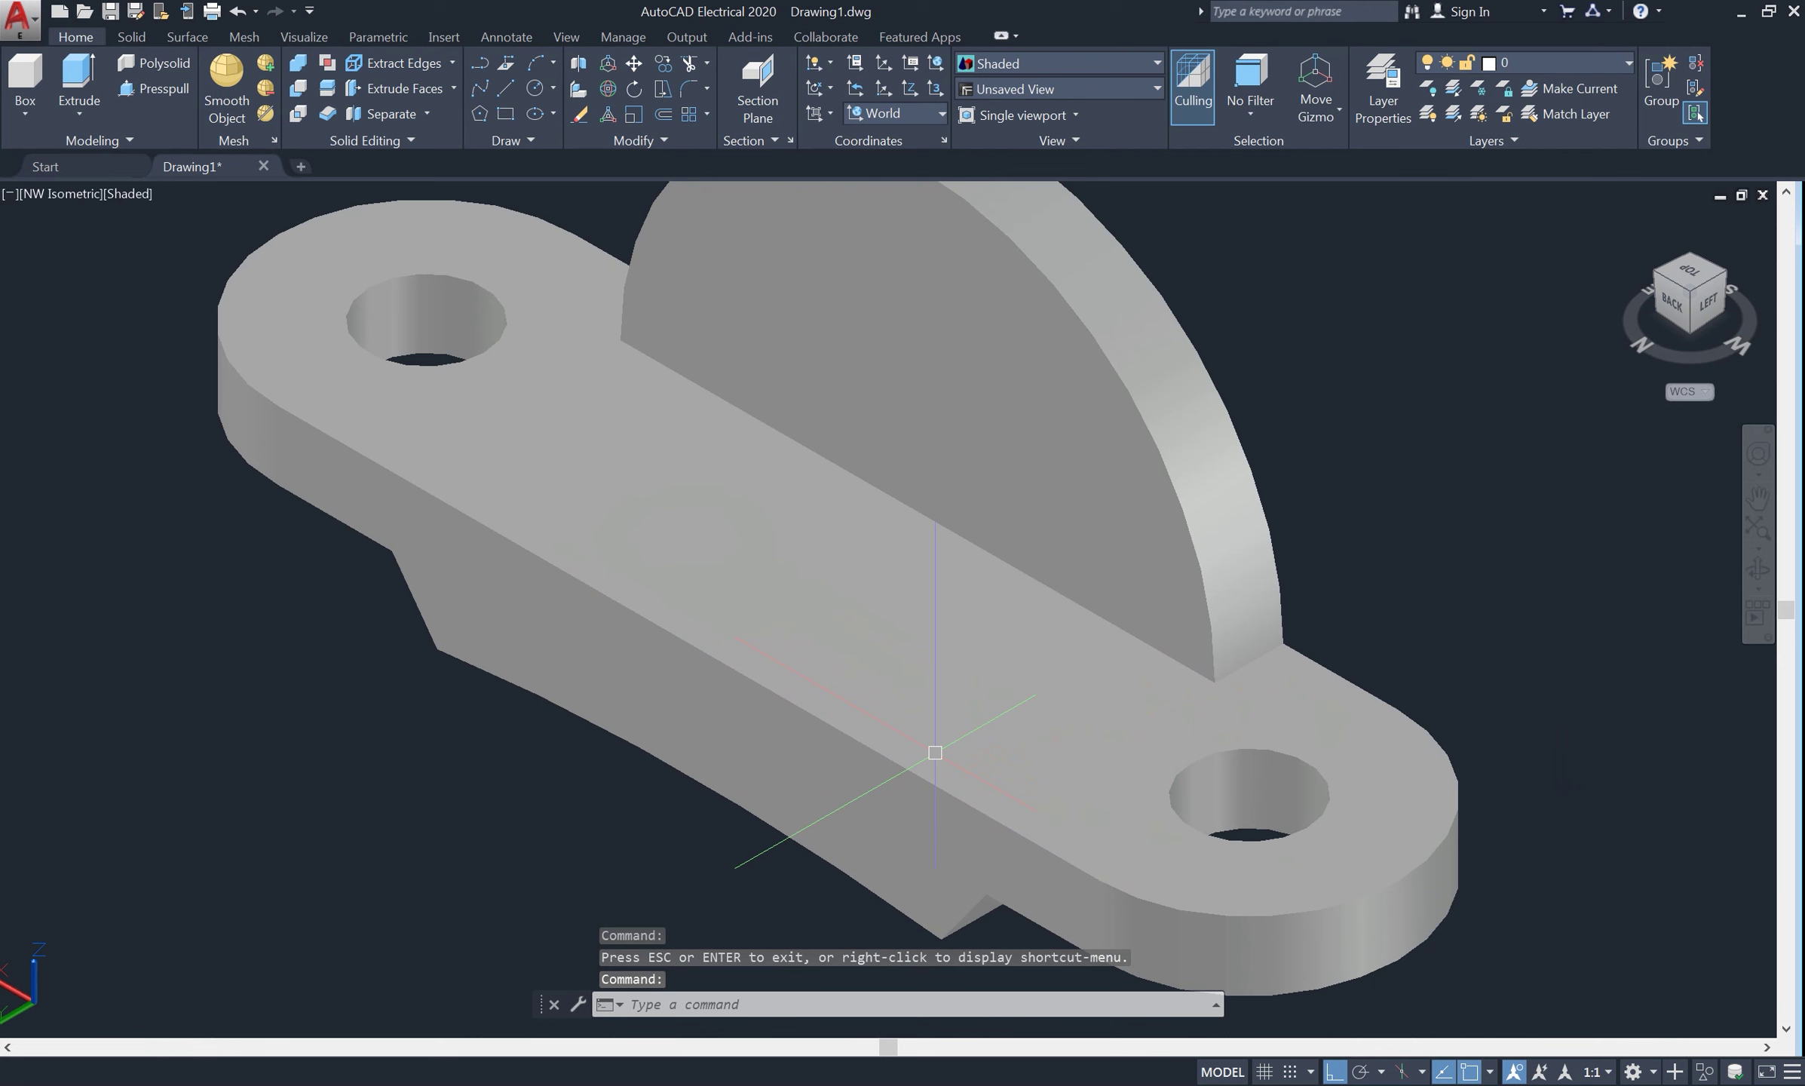
scroll(1373, 468, "down", 2)
scroll(1377, 470, "up", 1)
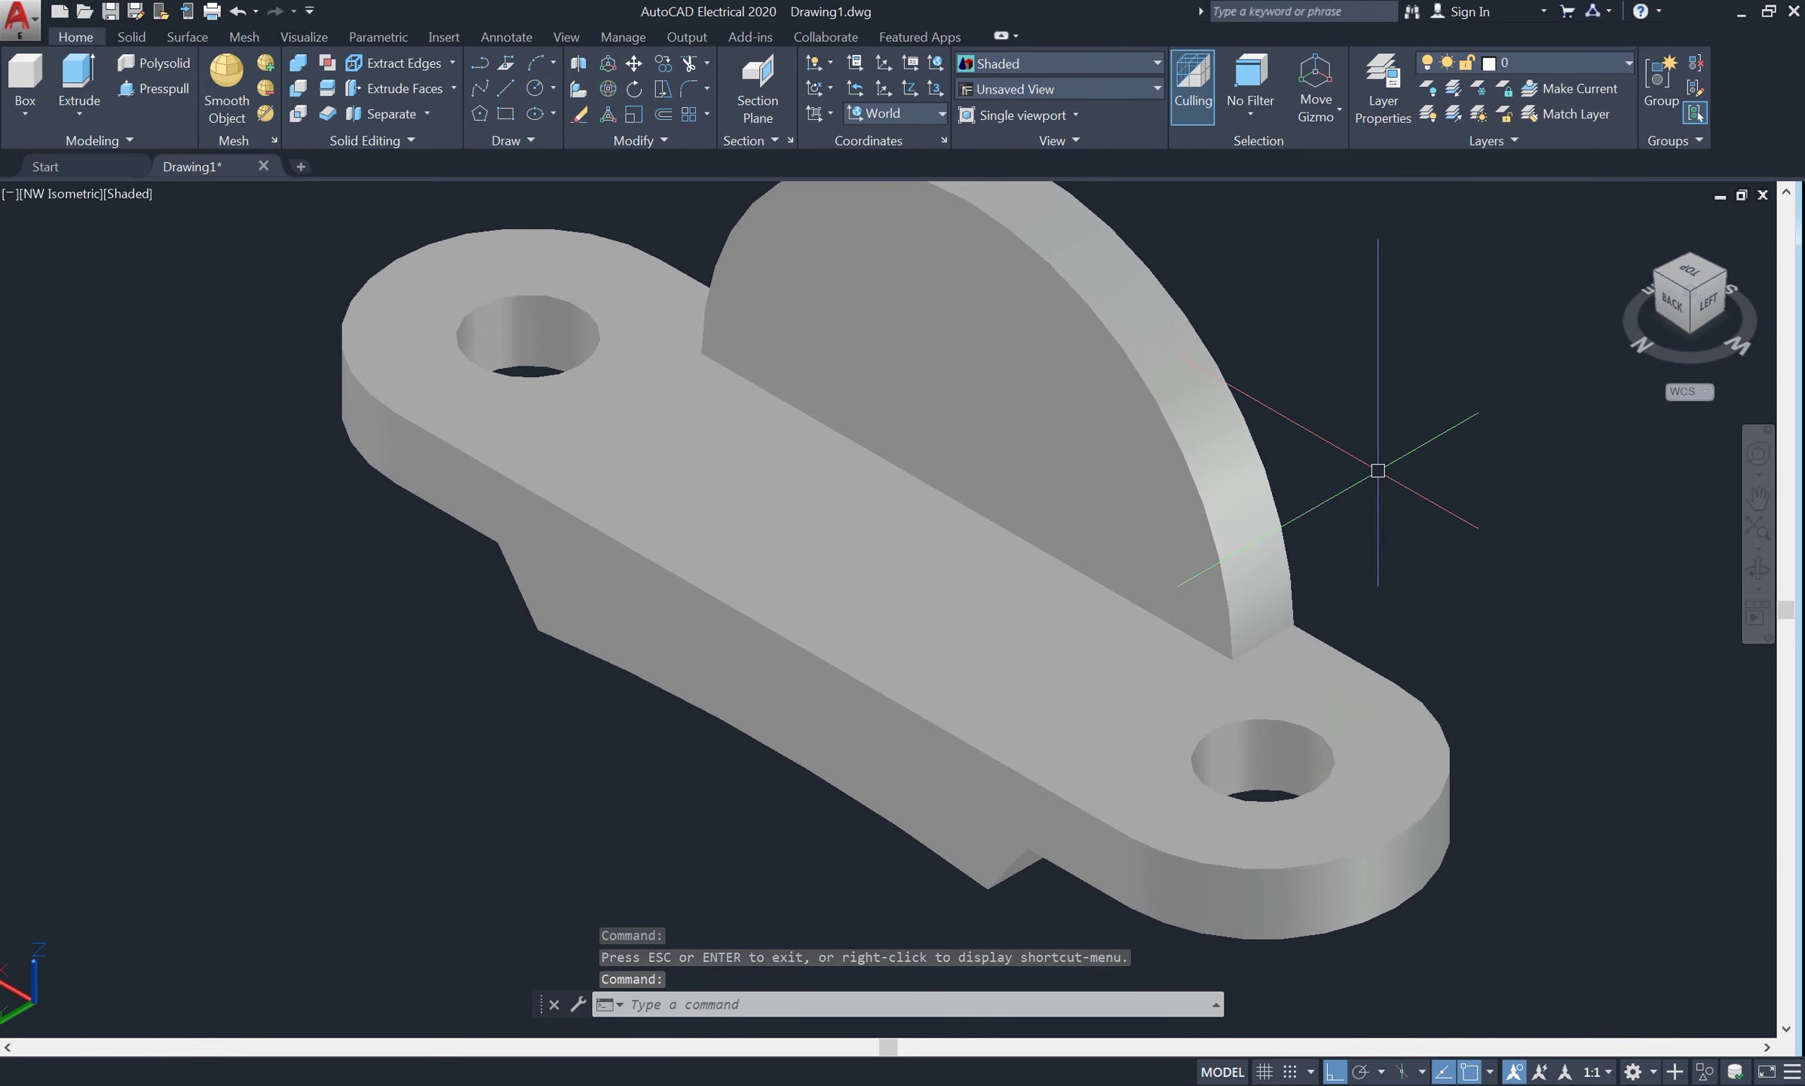
middle_click_drag(1367, 469, 1320, 513)
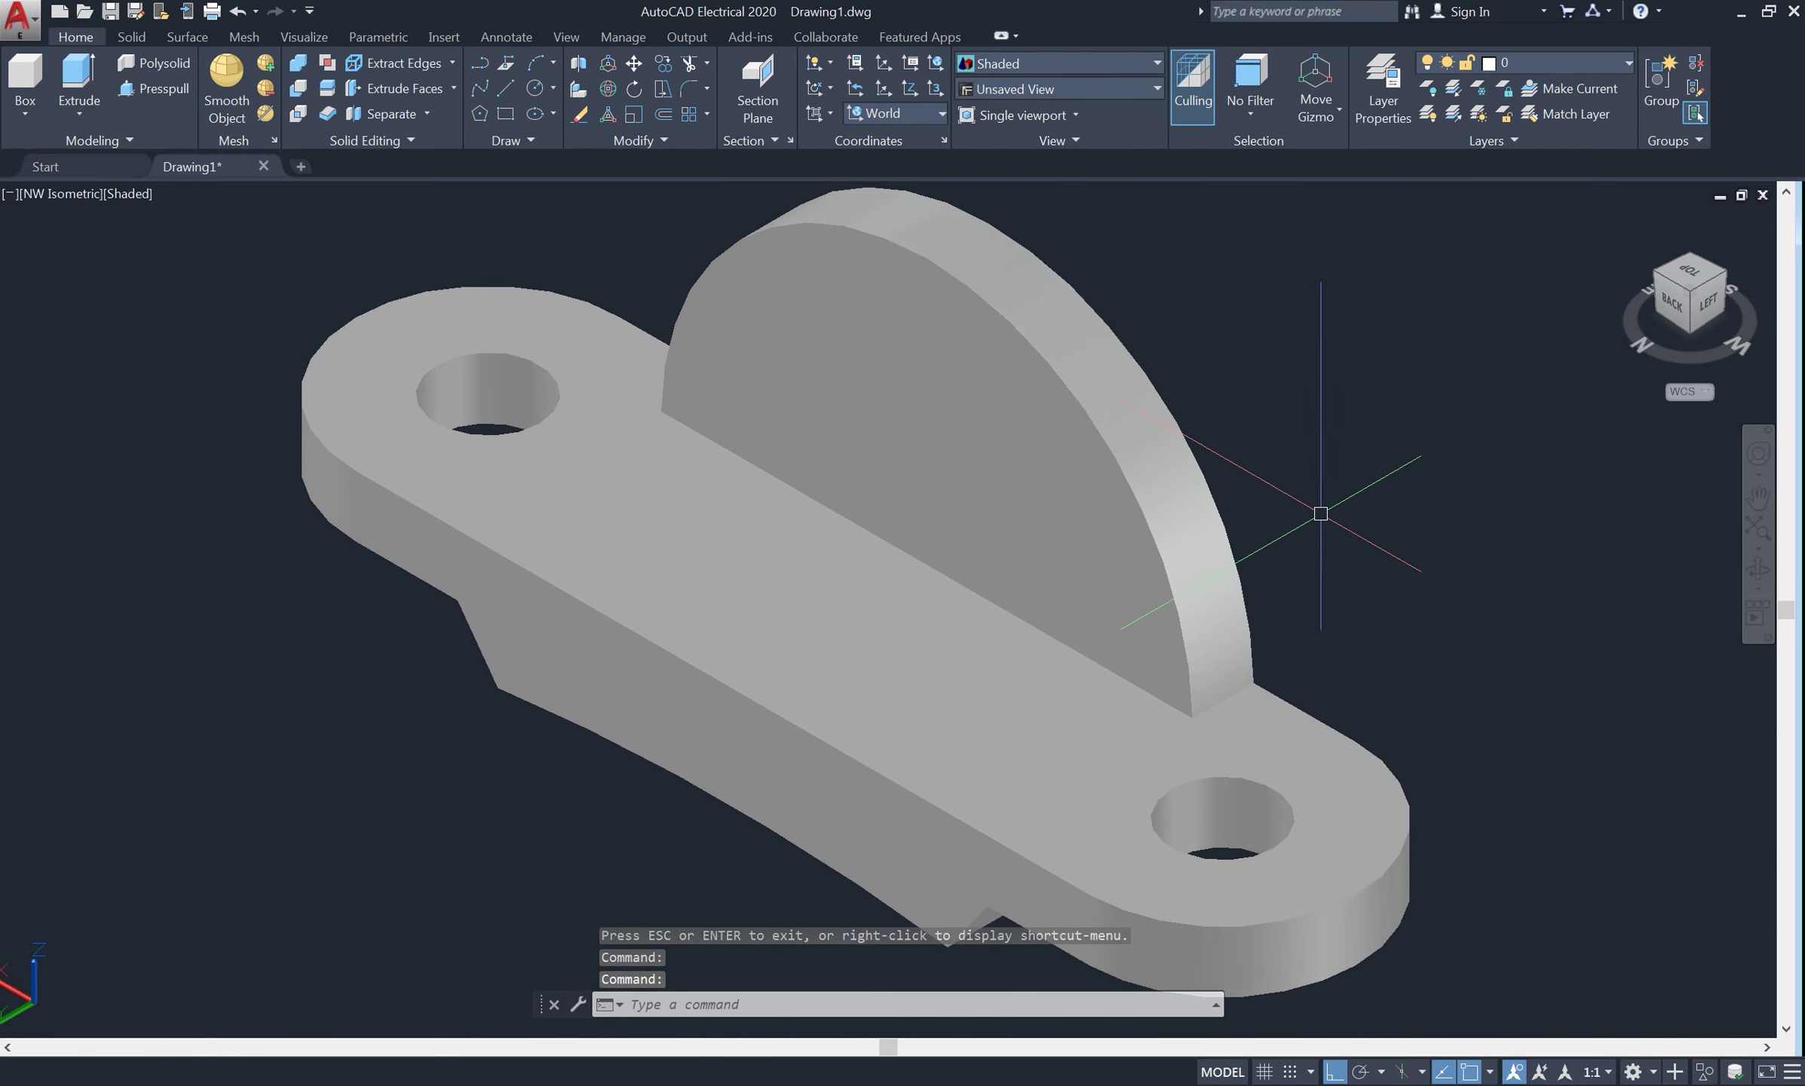